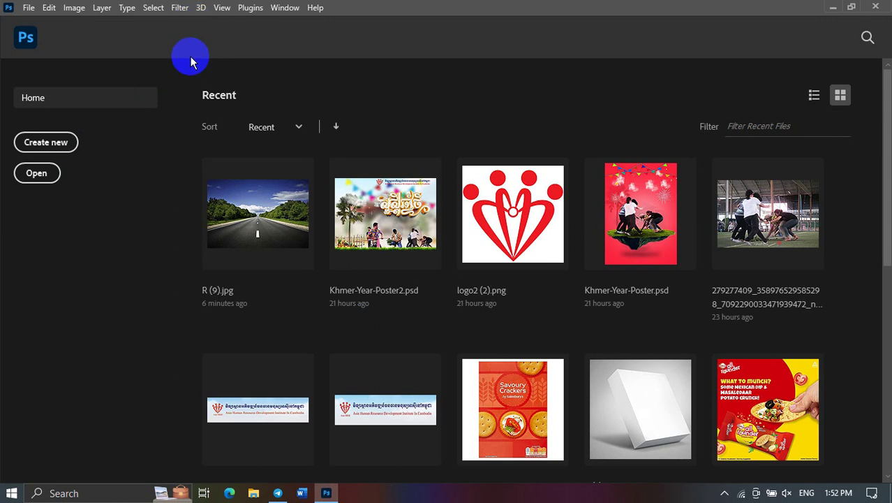
Step: Create a blank A4 portrait document (210 x 297 mm, 300 ppi, white background)
left_click(56, 142)
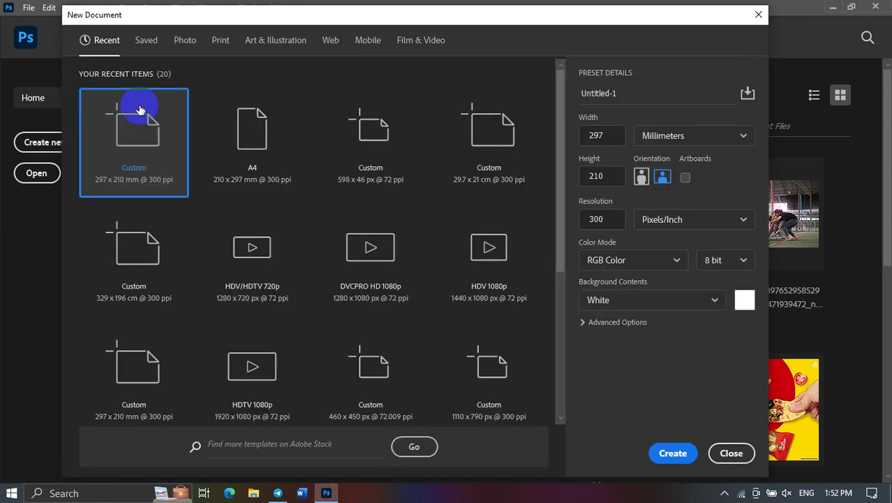
left_click(241, 115)
left_click(670, 454)
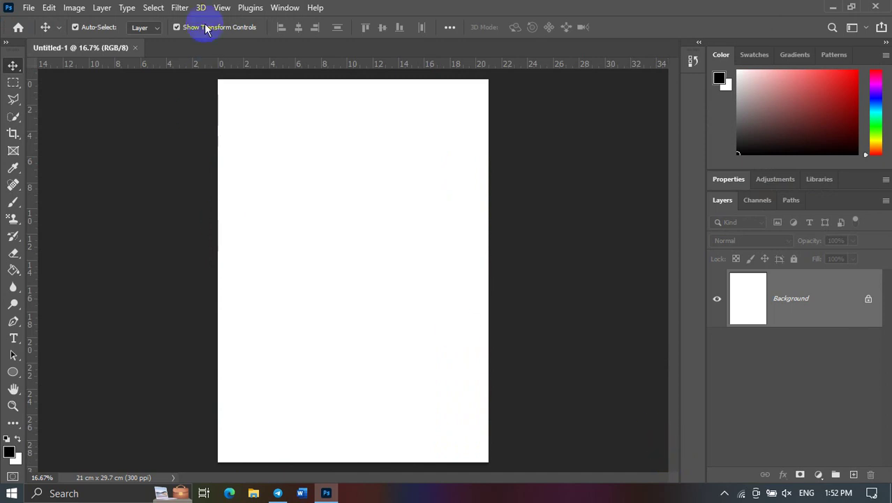
Step: Dismiss the Filter menu unused and add an empty Layer 1 above the Background
left_click(180, 7)
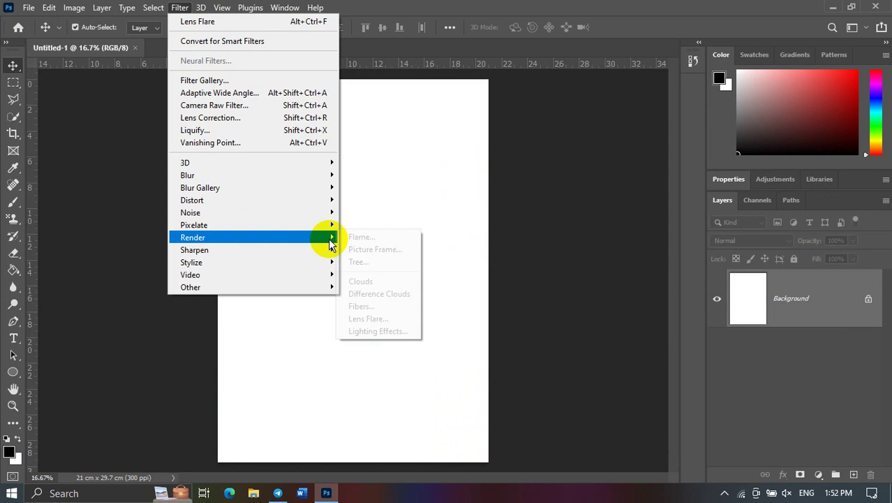
mouse_move(192, 237)
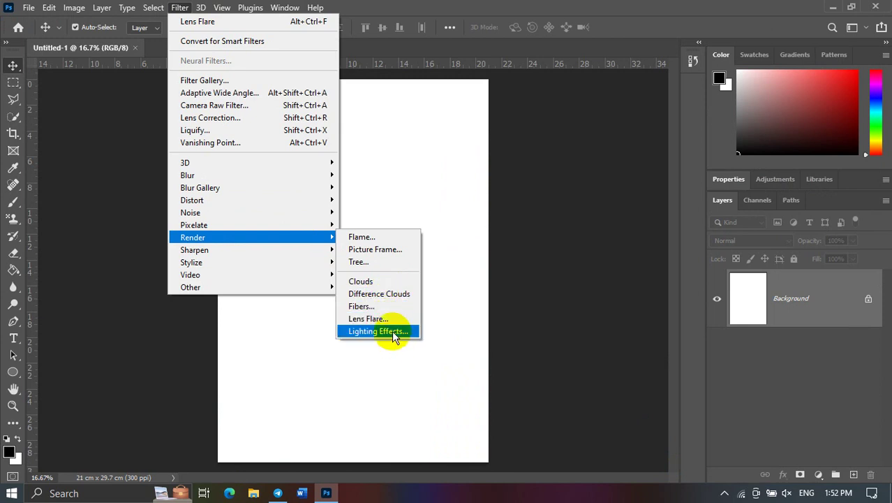
left_click(521, 190)
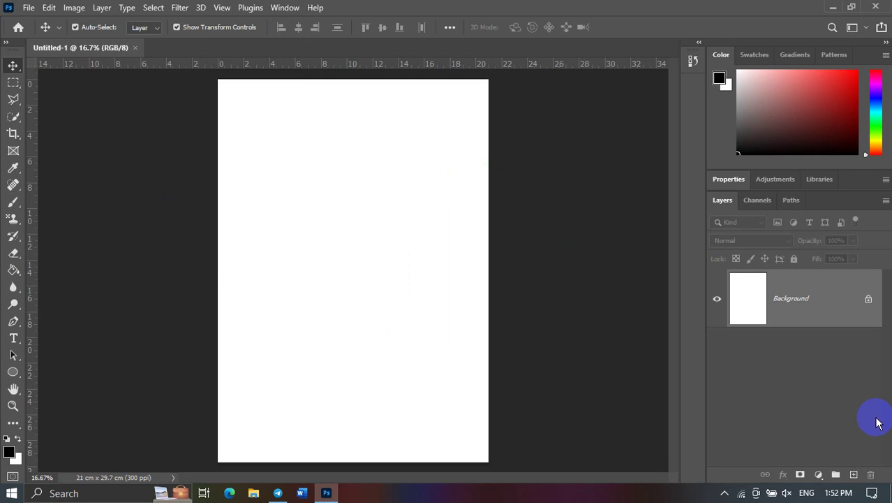
left_click(853, 474)
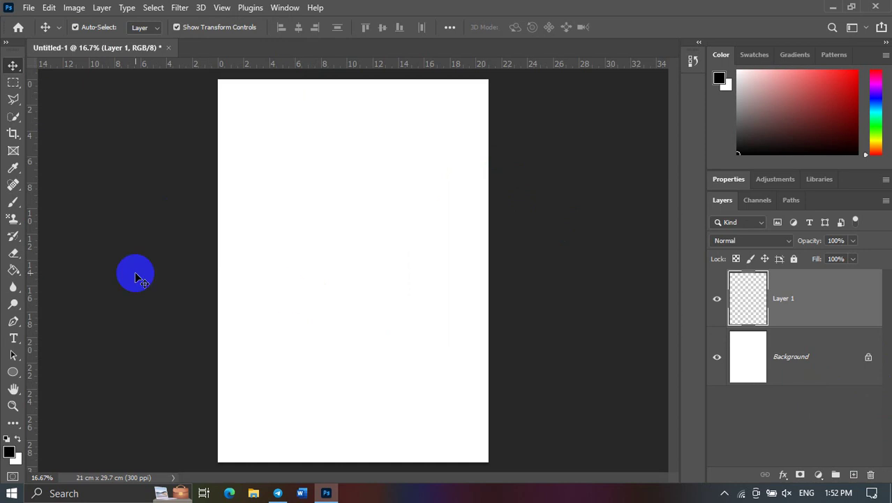
Step: Switch to the Paint Bucket tool, test-fill Layer 1 with black, then undo it
right_click(9, 276)
left_click(73, 268)
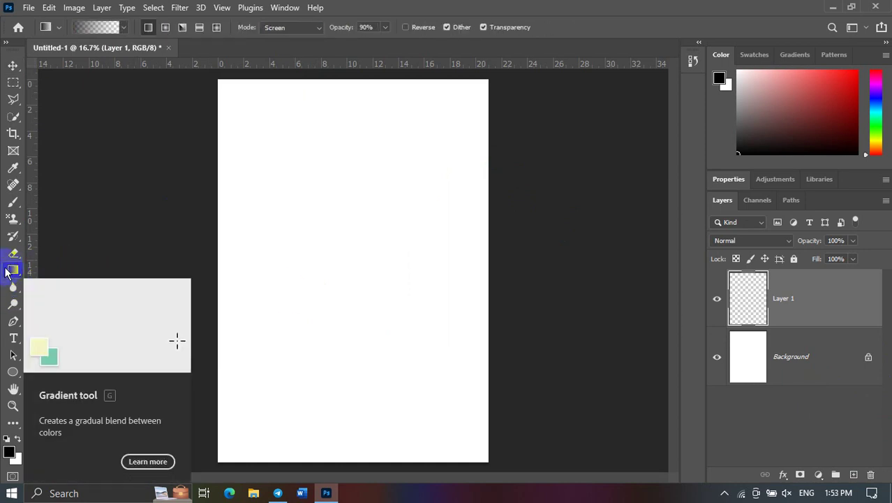
right_click(8, 271)
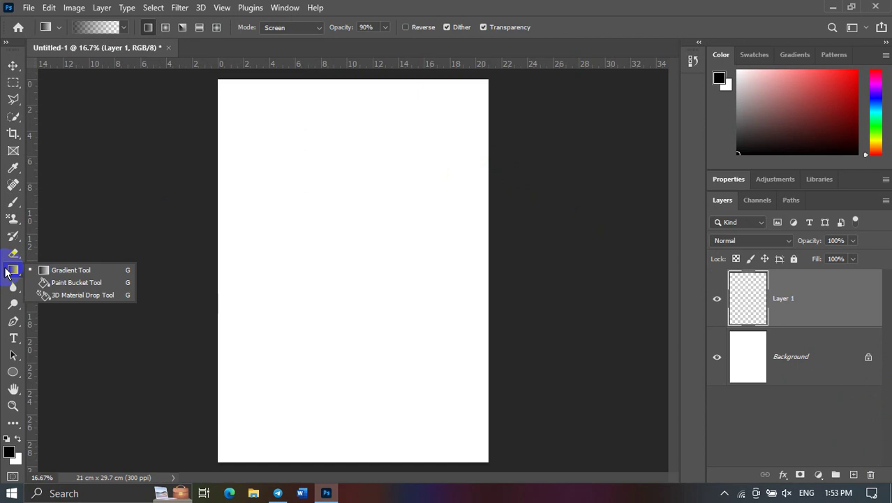
left_click(77, 286)
left_click(342, 278)
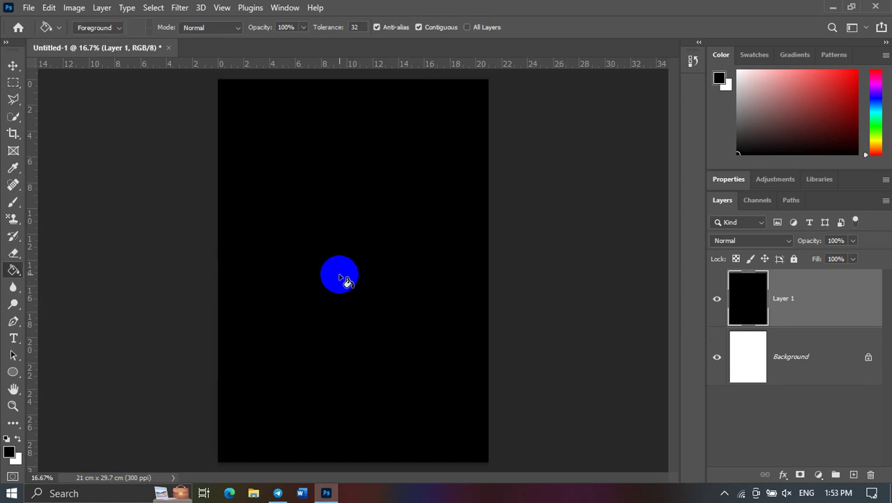
key("ctrl+z")
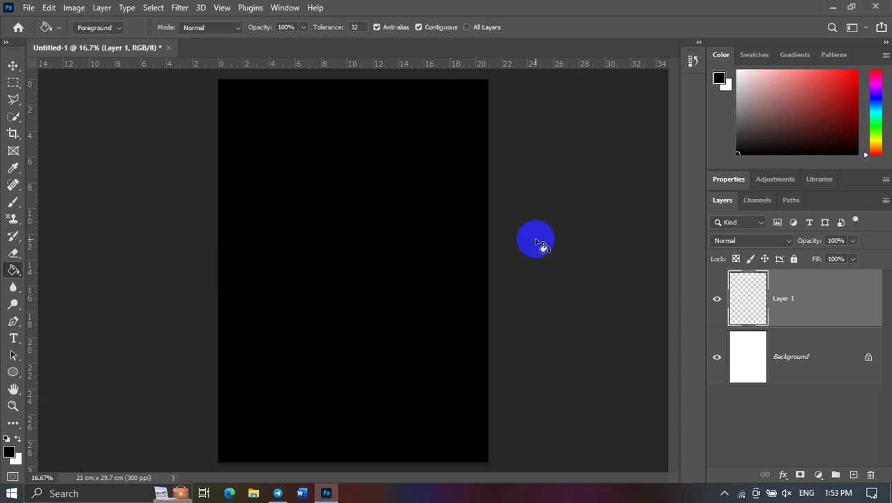
Step: Test-fill Layer 1 with pure red as the foreground colour, then undo it
left_click(10, 451)
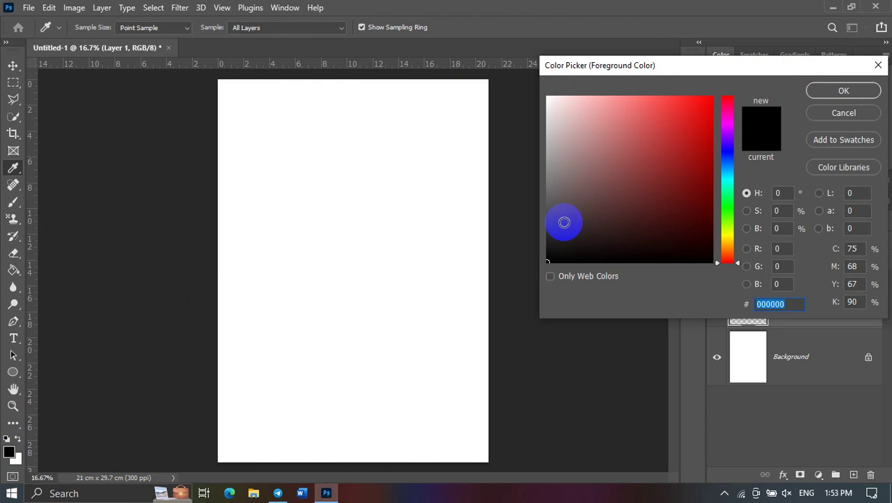
left_click(712, 97)
left_click(841, 91)
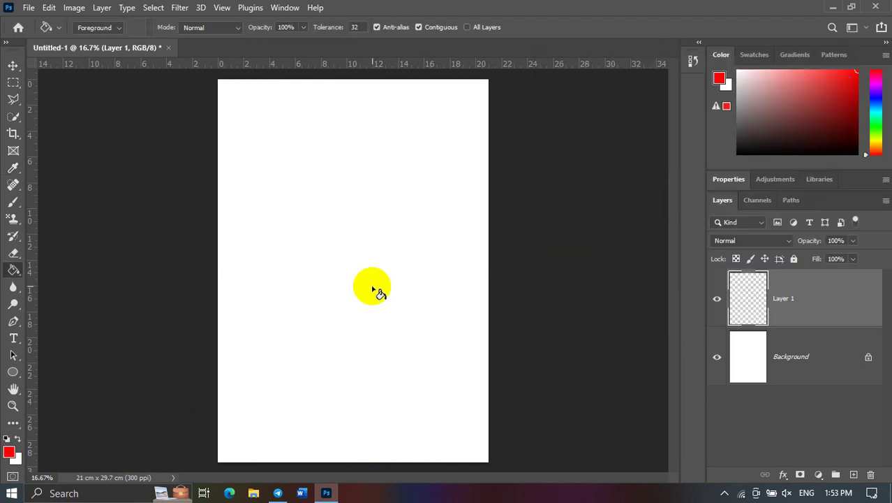
left_click(336, 316)
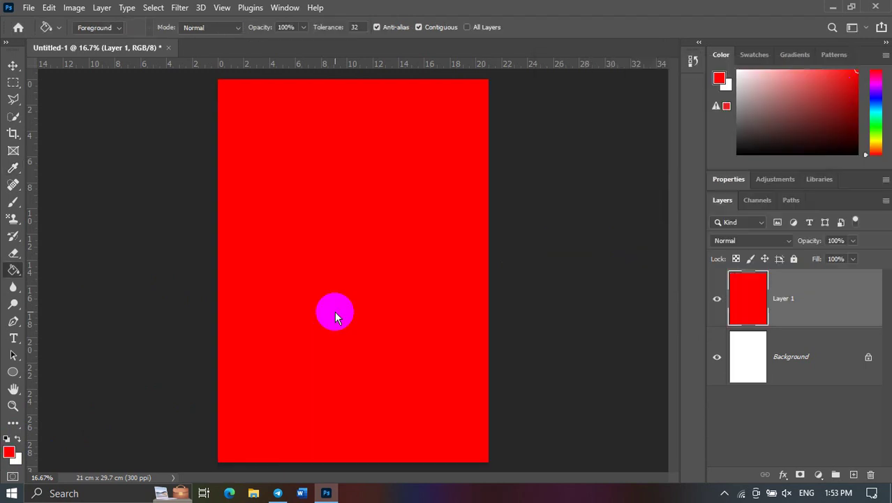
key("ctrl+z")
Step: Test a pure green fill, undo it, reset default colours and fill Layer 1 black
left_click(10, 451)
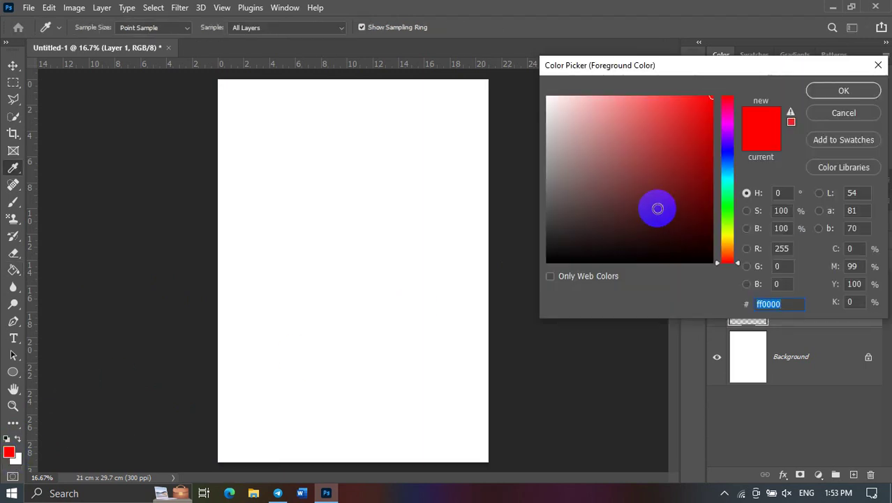
left_click(726, 207)
left_click_drag(677, 151, 714, 95)
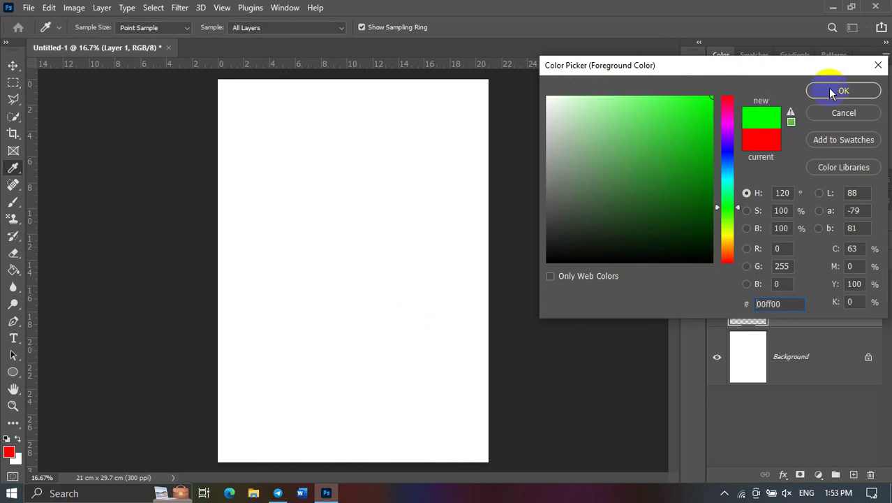
left_click(831, 91)
left_click(427, 253)
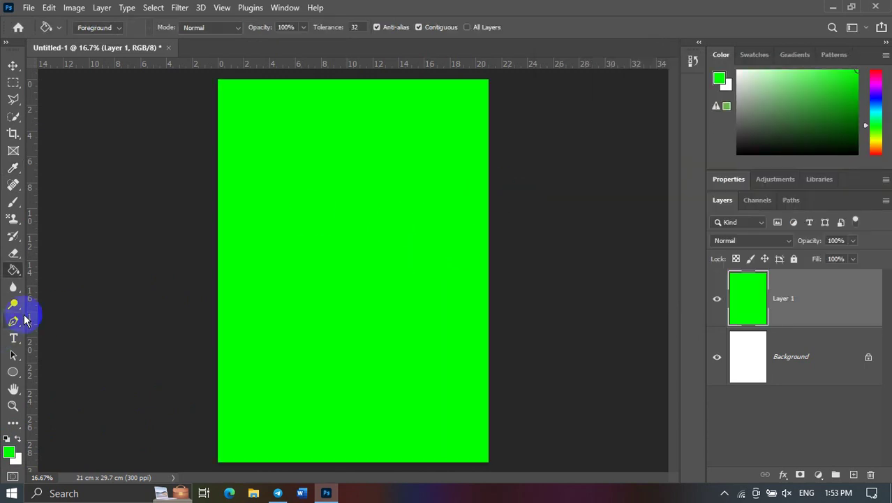
key("ctrl+z")
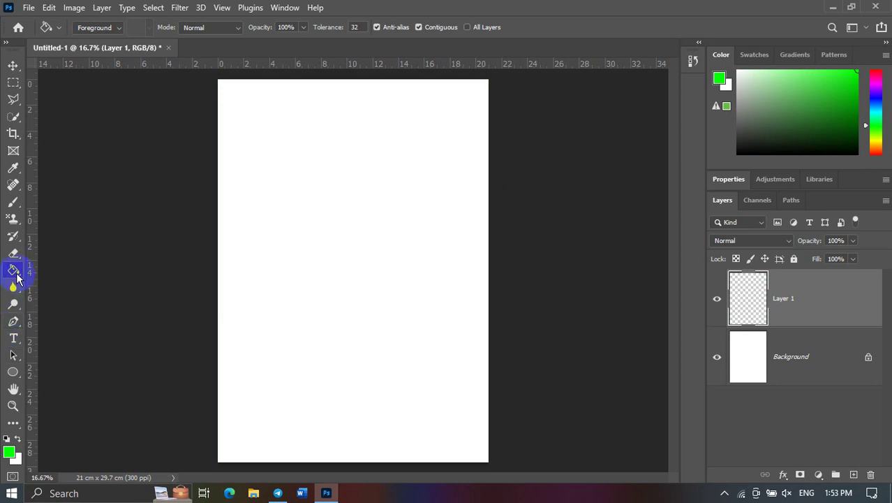
left_click(7, 439)
left_click(349, 297)
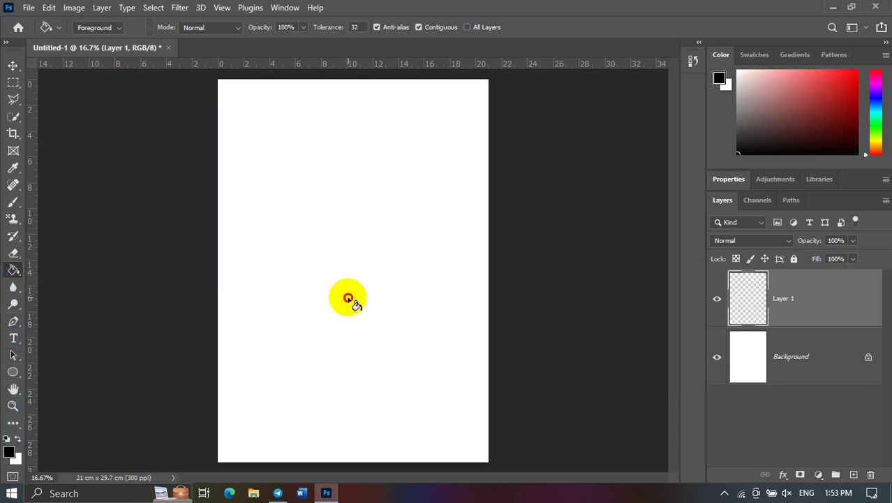
Step: Reselect Layer 1 and, after a failed Flame attempt, apply Render Clouds for a grey texture
left_click(13, 64)
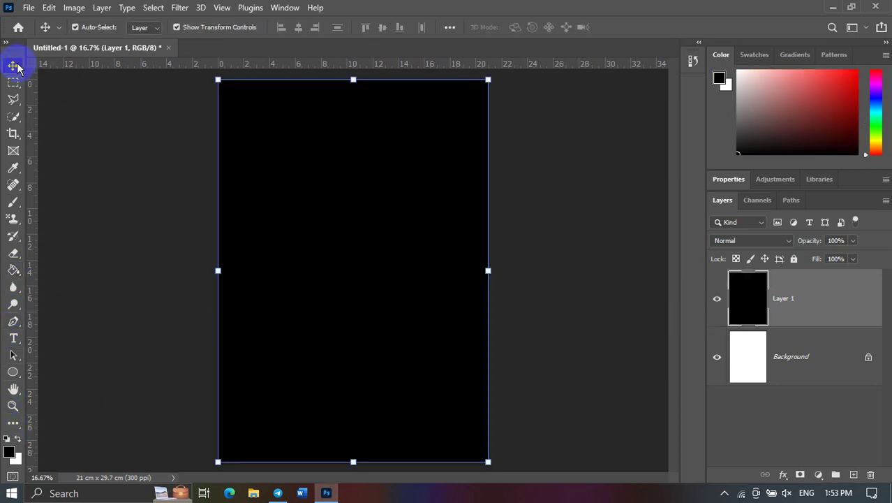
left_click(562, 165)
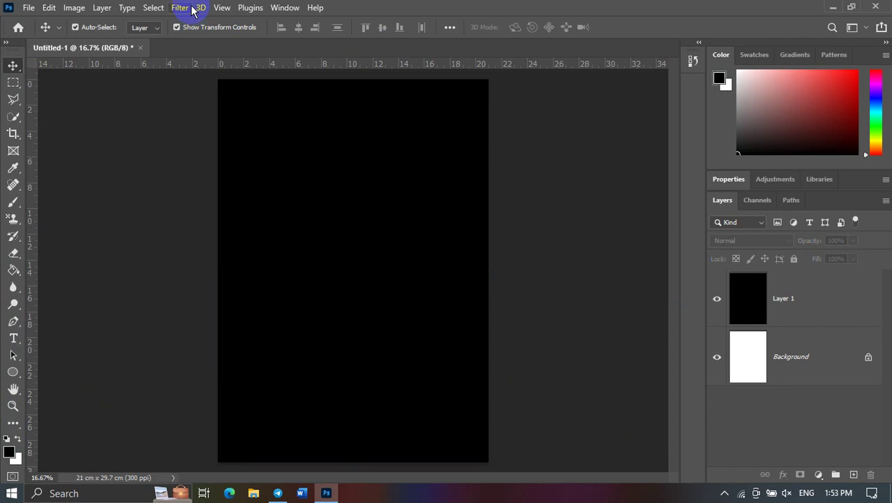
left_click(759, 300)
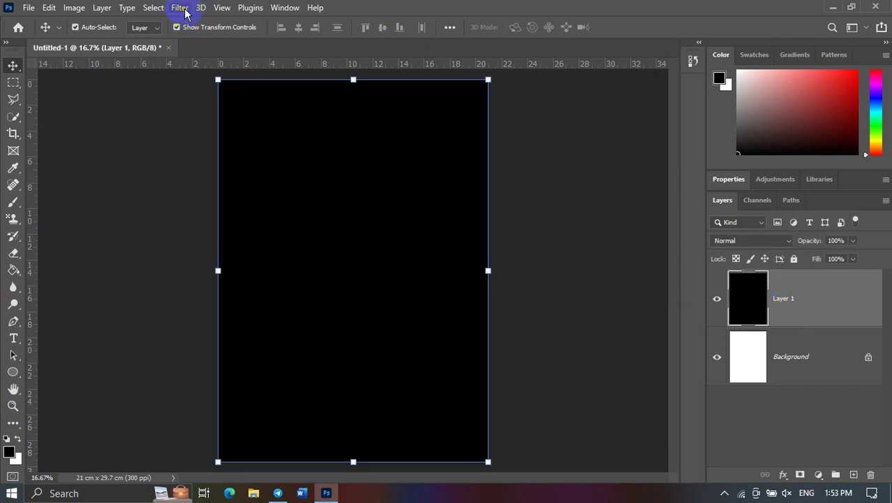
left_click(183, 8)
mouse_move(193, 238)
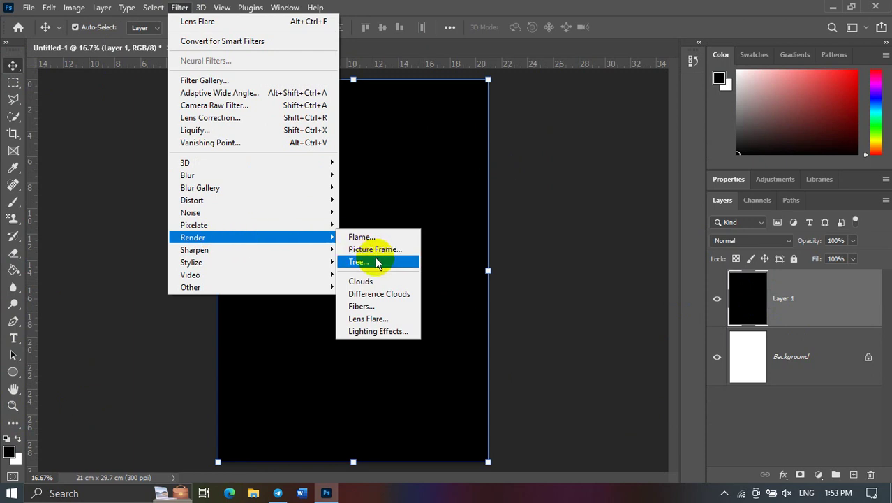
left_click(387, 239)
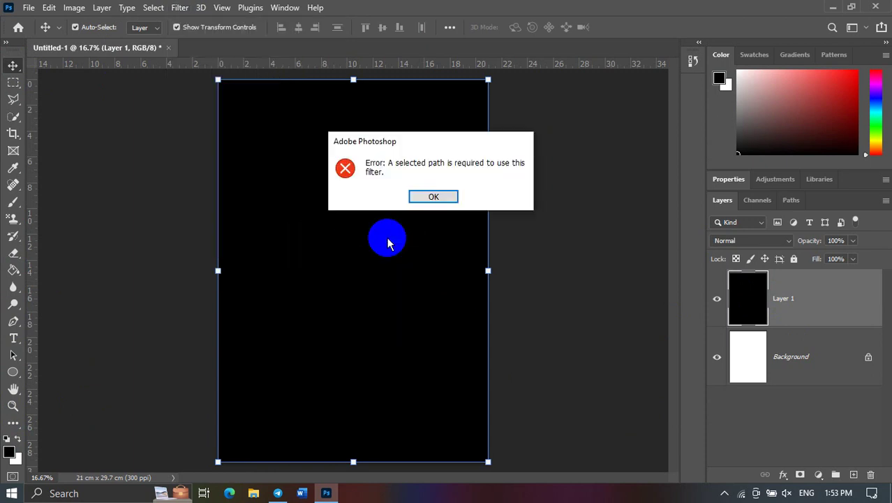
left_click(434, 195)
left_click(178, 8)
mouse_move(193, 238)
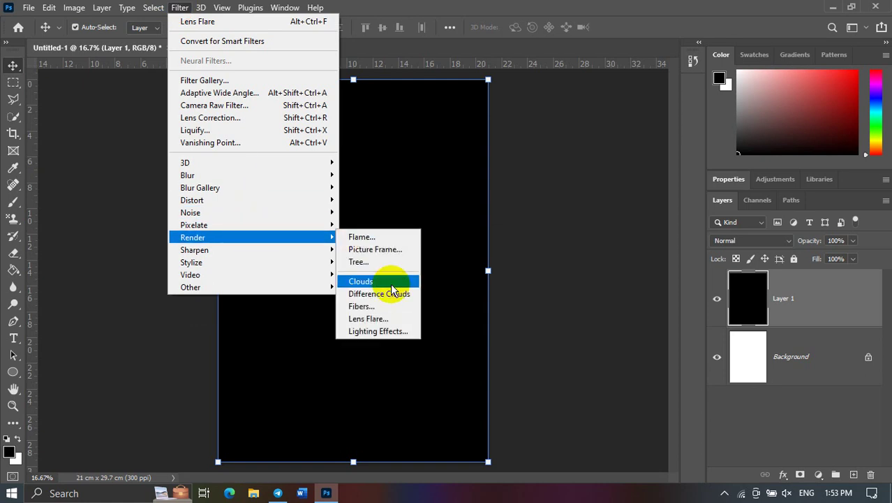
left_click(389, 282)
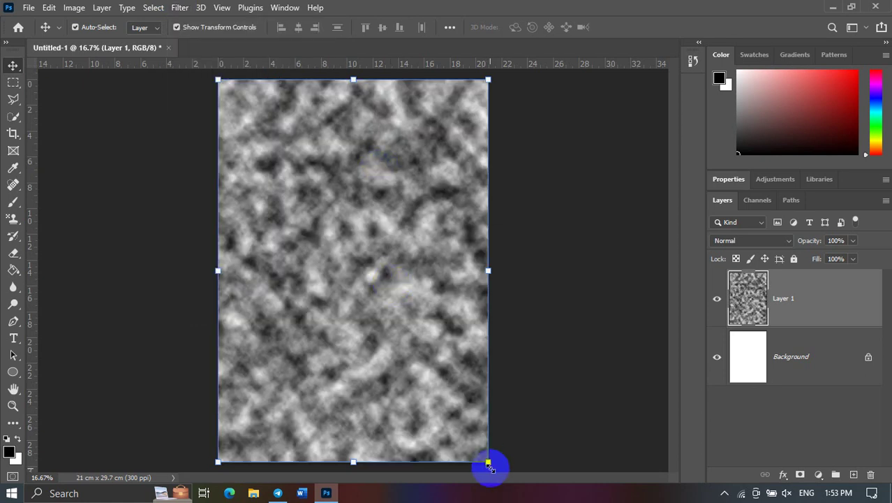
left_click_drag(488, 464, 419, 350)
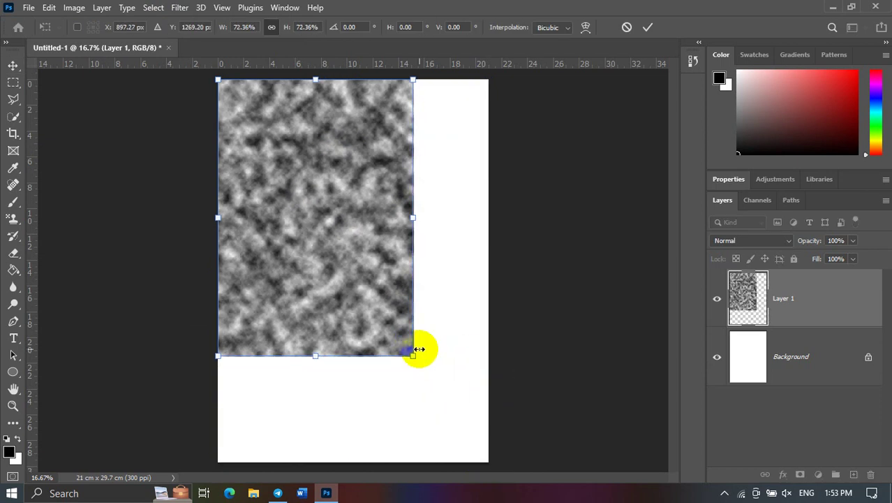
key("ctrl+z")
left_click(761, 241)
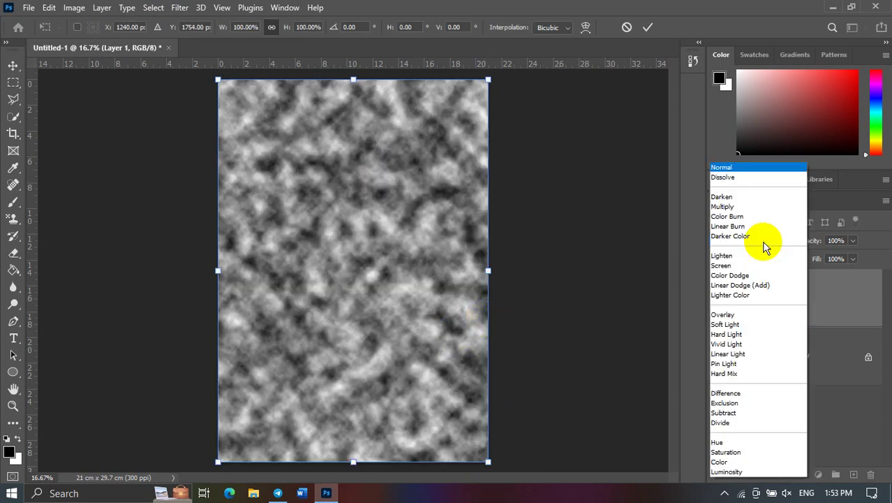
left_click(765, 266)
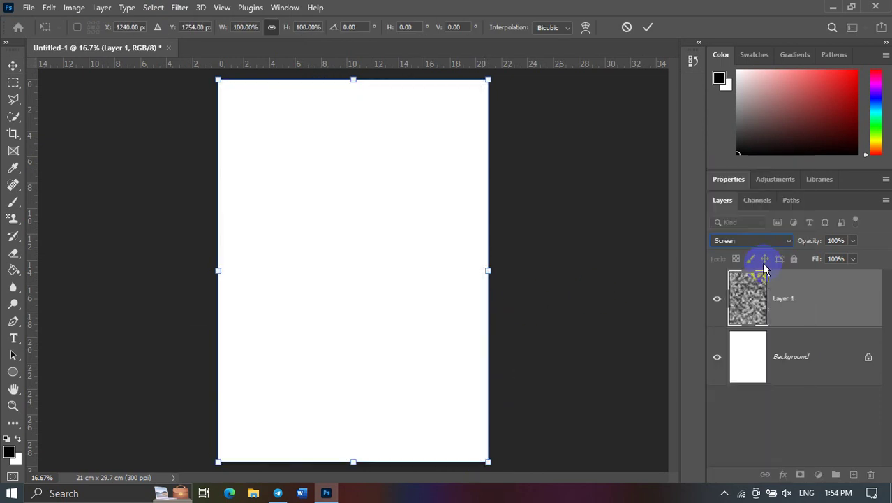
left_click(723, 362)
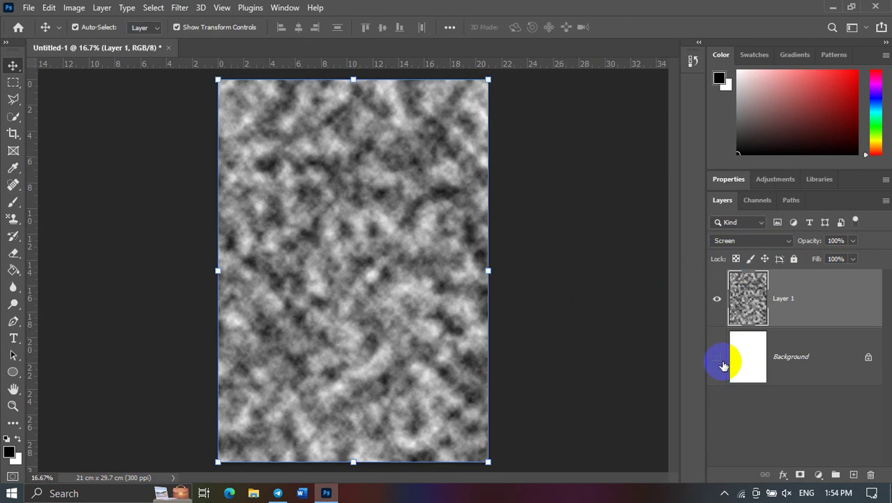
left_click(719, 359)
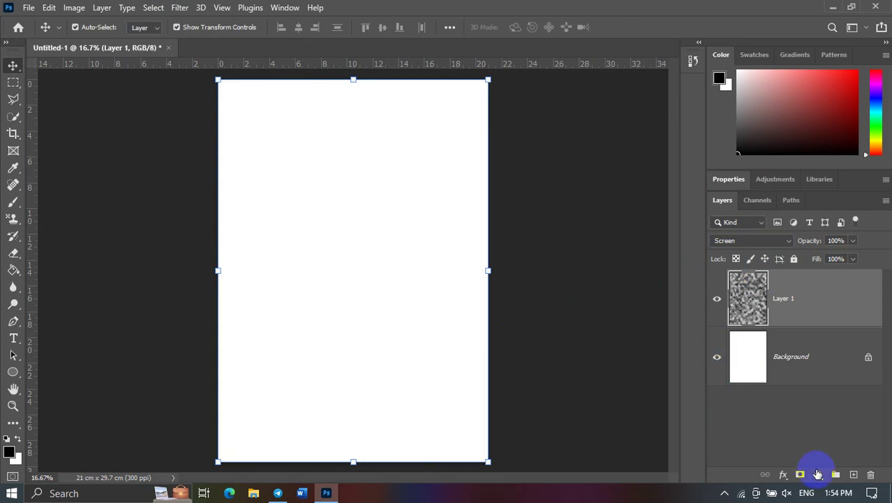
left_click(32, 10)
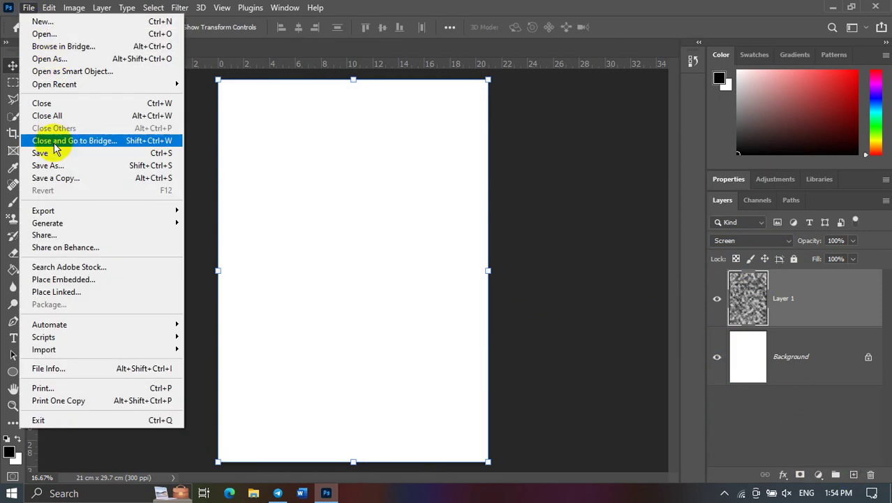
left_click(78, 269)
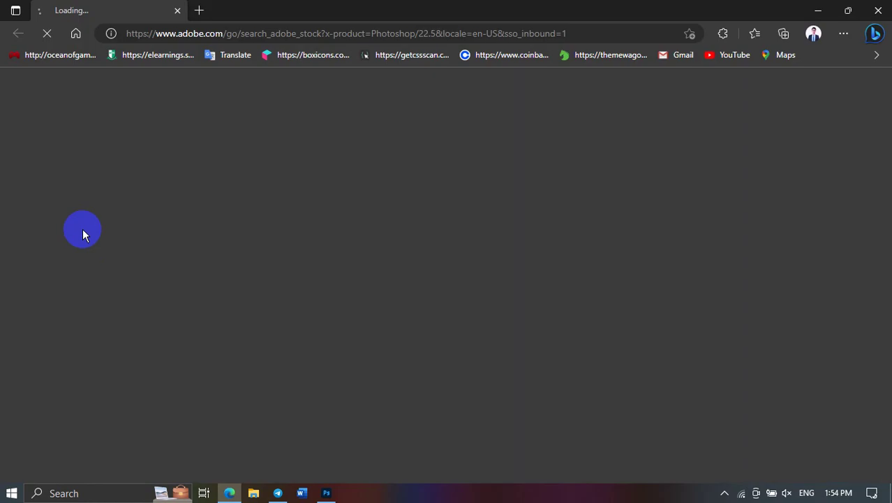
left_click(876, 7)
Step: Place Embedded the Adventure_Couple hiking photo as a new layer above Layer 1
left_click(31, 10)
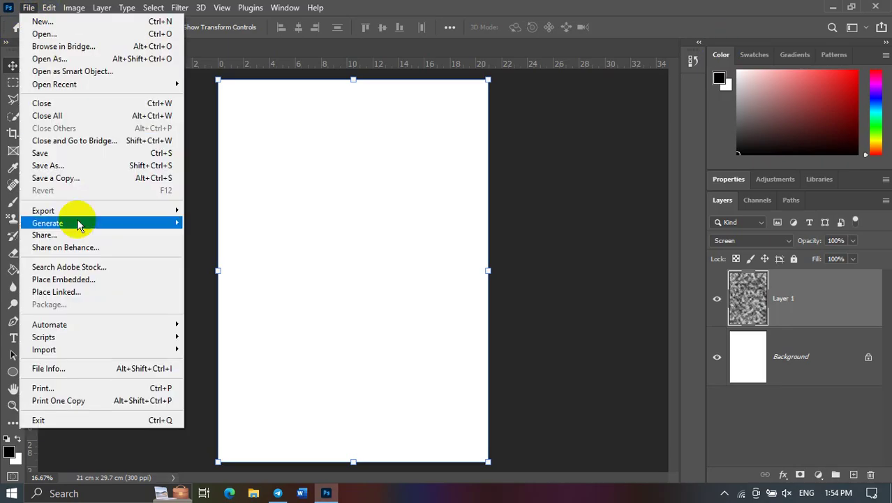
left_click(136, 280)
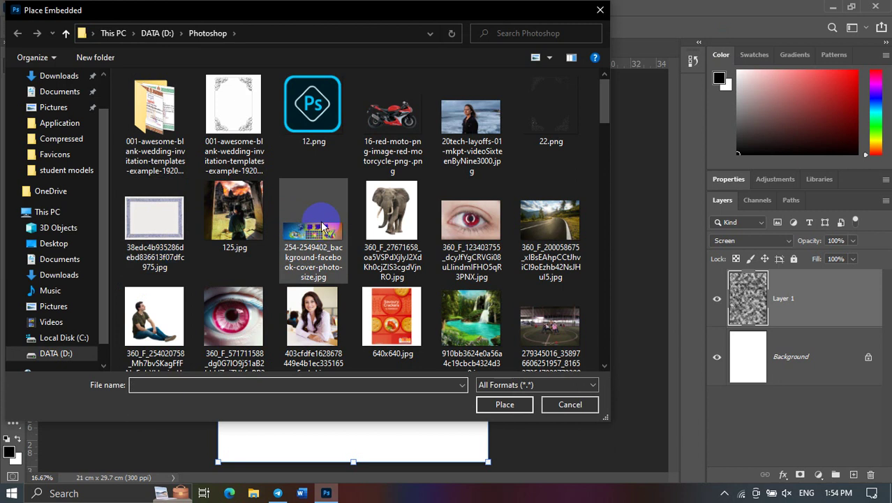
scroll(492, 255, "down", 3)
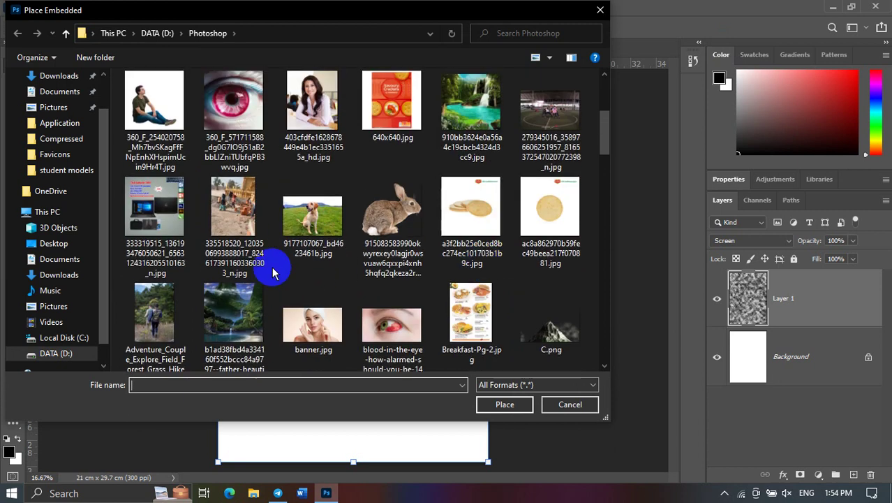
left_click(312, 213)
left_click(154, 318)
left_click(494, 413)
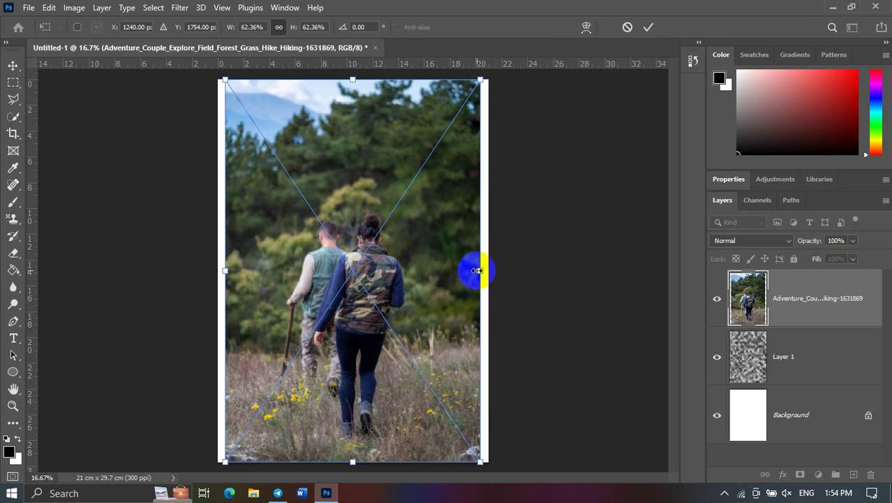
Step: Enlarge the hiking photo to cover the page and move the cloud layer above it
left_click_drag(477, 270, 488, 270)
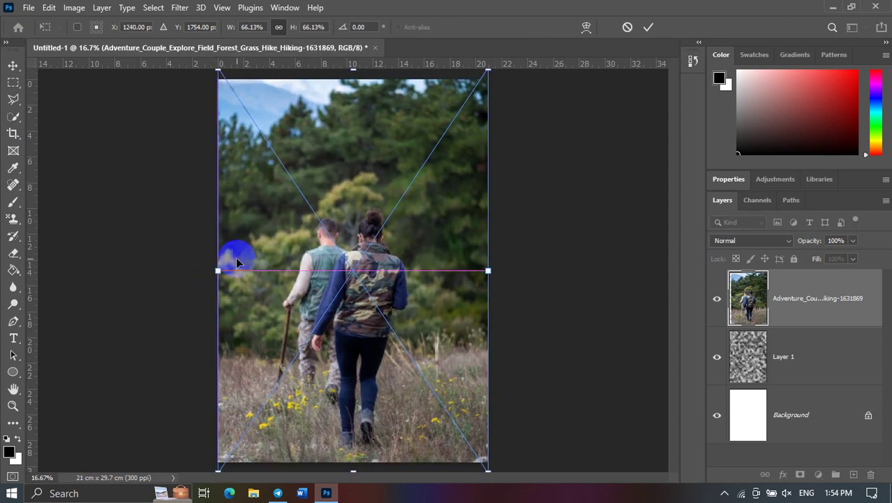
left_click(648, 26)
left_click_drag(776, 349, 747, 286)
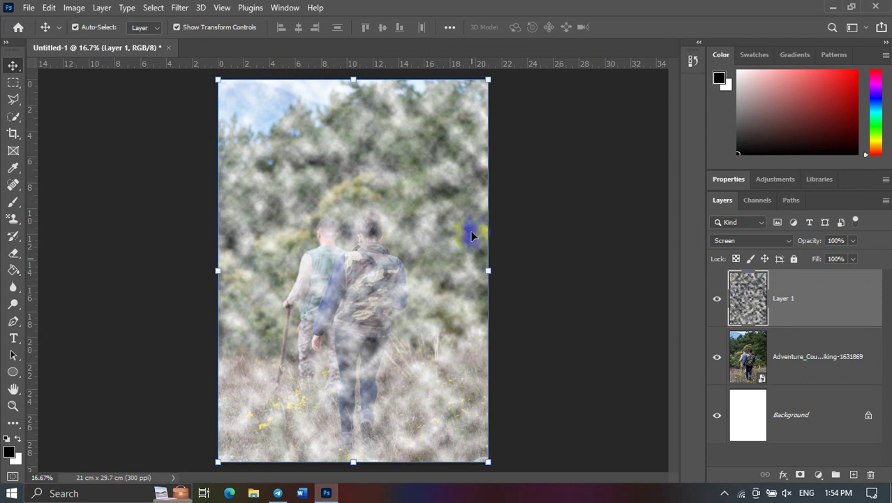
Step: Shrink the clouds toward the upper left, try Soft Light and other blend modes, then delete the layer
mouse_move(488, 461)
left_mouse_down()
mouse_move(394, 288)
mouse_move(483, 344)
left_mouse_up()
left_click(755, 240)
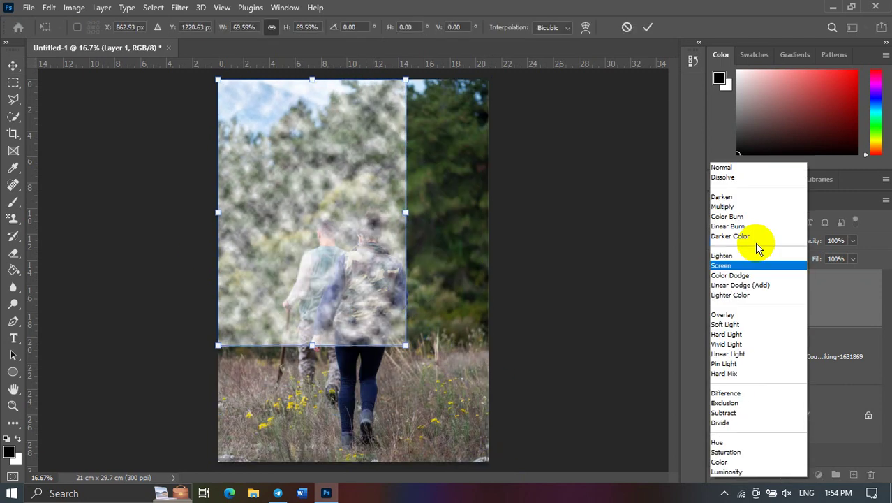
left_click(754, 324)
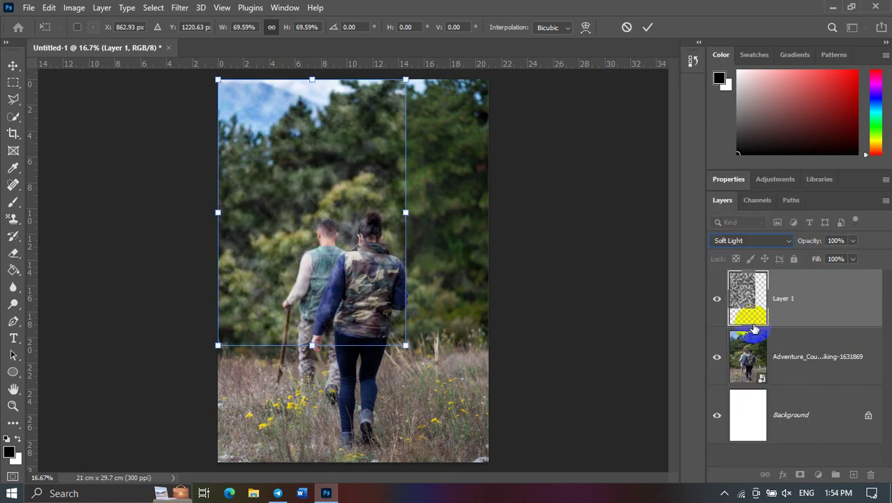
left_click(759, 240)
left_click(755, 353)
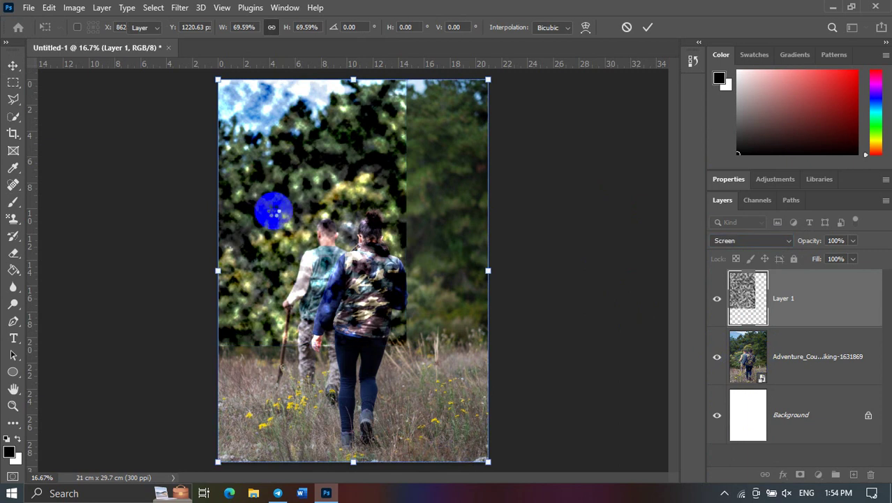
key("Return")
Step: Delete the hiking photo layer, add a fresh Layer 1 and fill it solid black
key("Delete")
key("Delete")
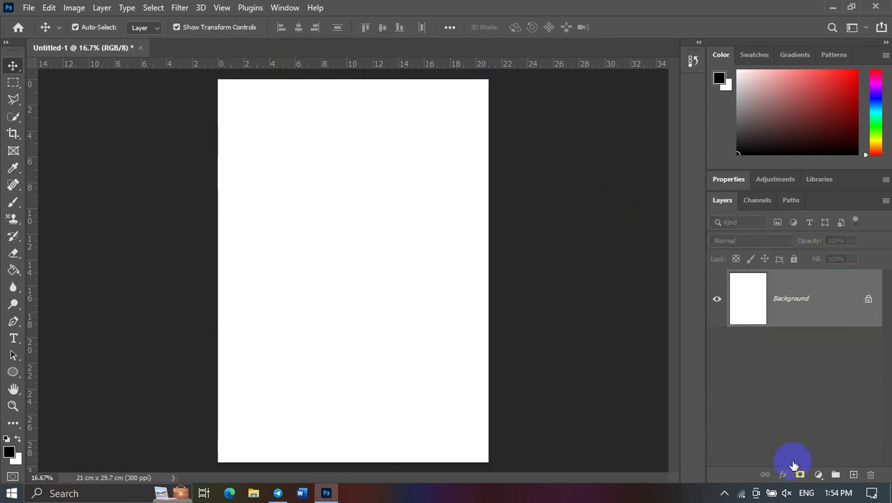
left_click(853, 474)
left_click(768, 283)
left_click(18, 455)
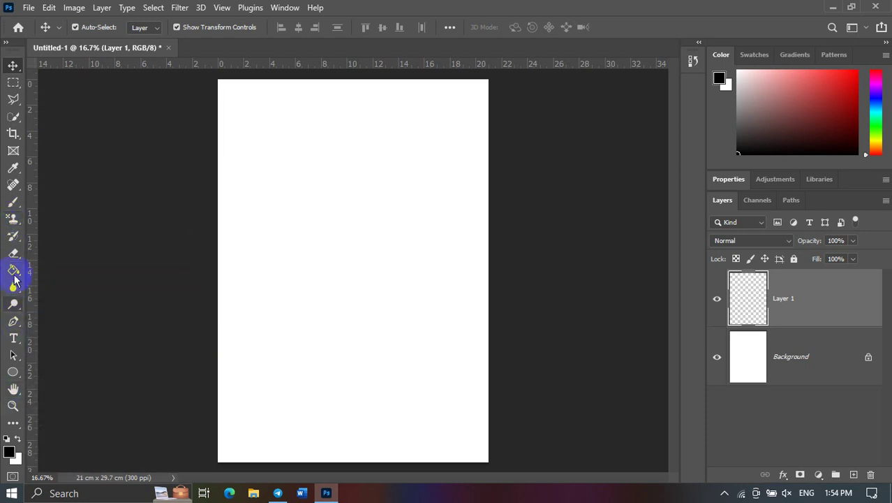
left_click(14, 273)
left_click(388, 266)
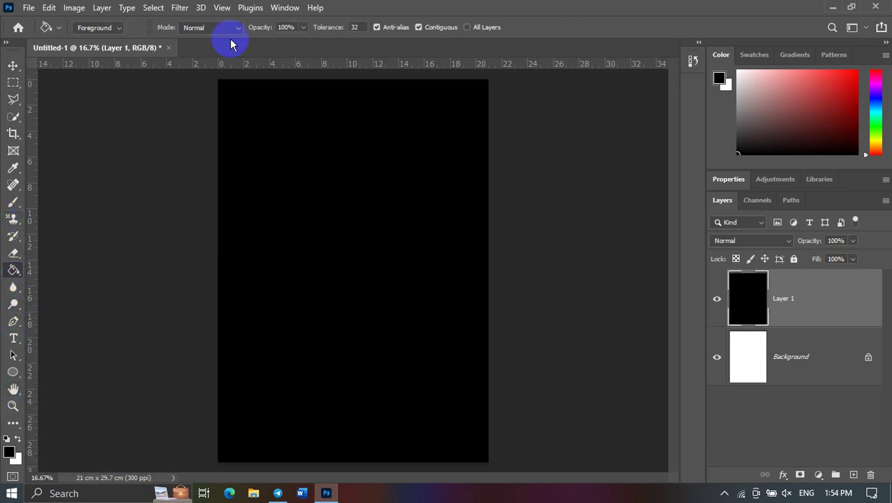
left_click(183, 8)
mouse_move(193, 237)
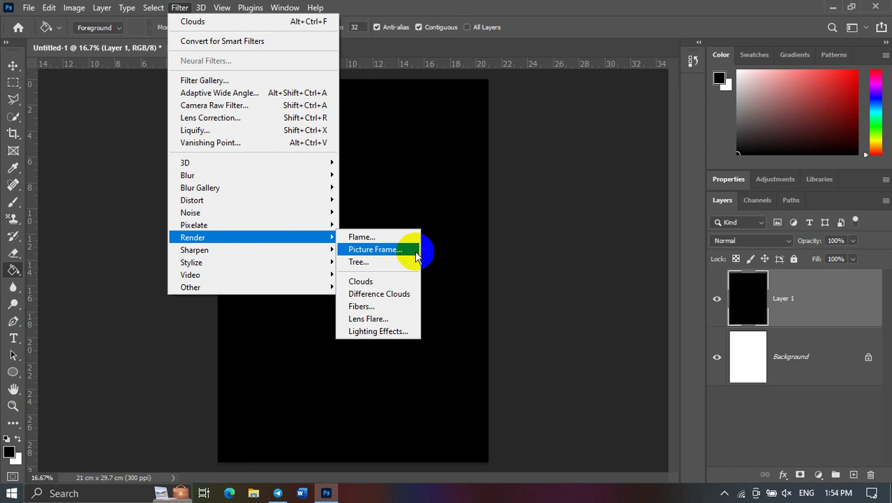
left_click(392, 281)
left_click(14, 65)
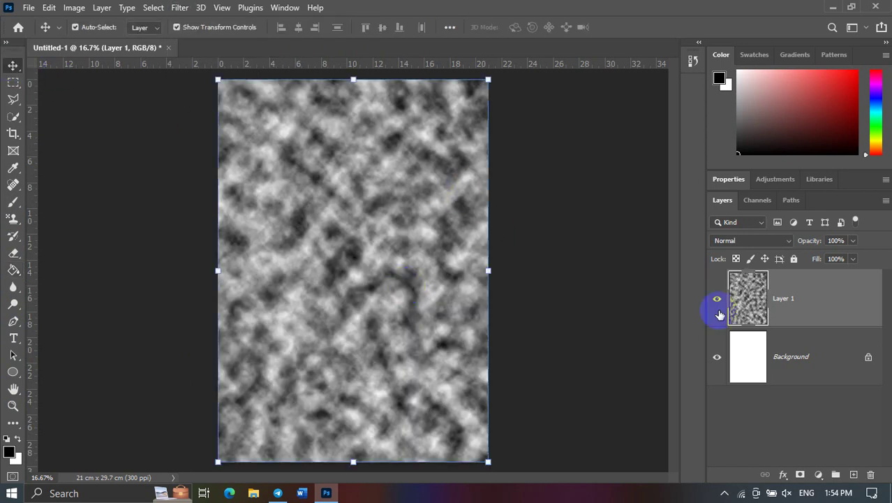
mouse_move(407, 237)
left_mouse_down()
mouse_move(394, 226)
mouse_move(403, 237)
left_mouse_up()
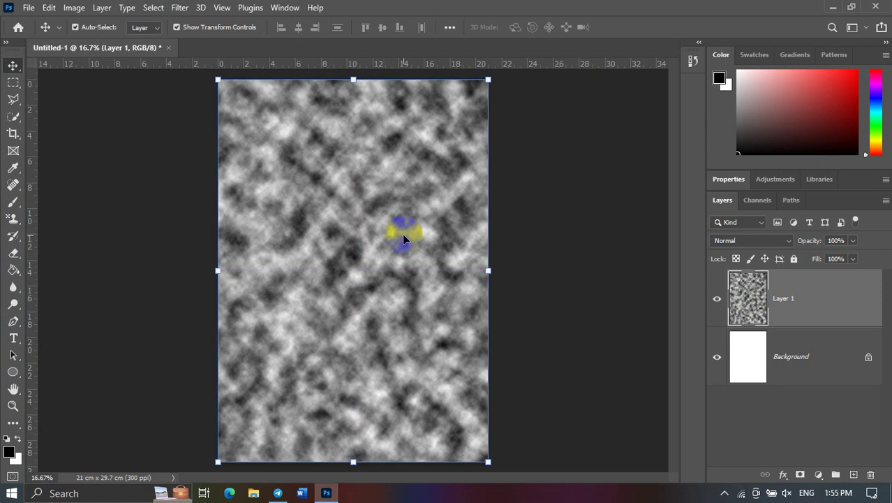
key("alt+BackSpace")
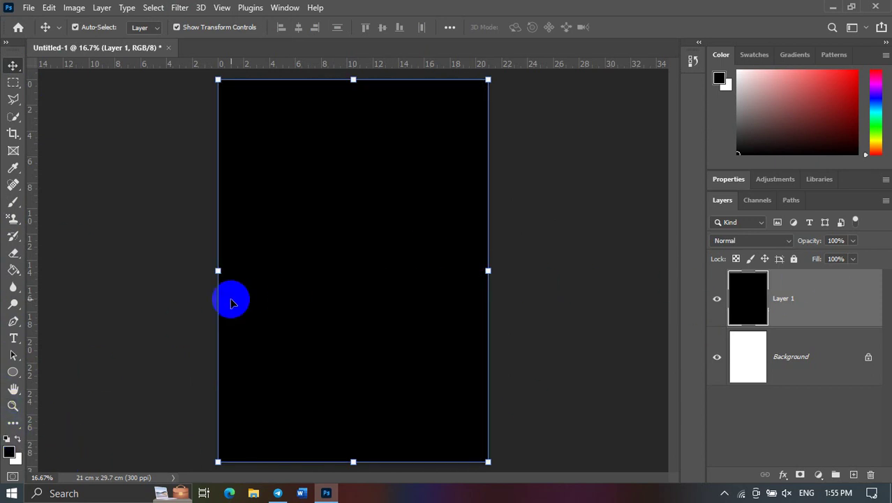
Step: Set the foreground to a fully saturated bright green and fill Layer 1 with it
left_click(8, 453)
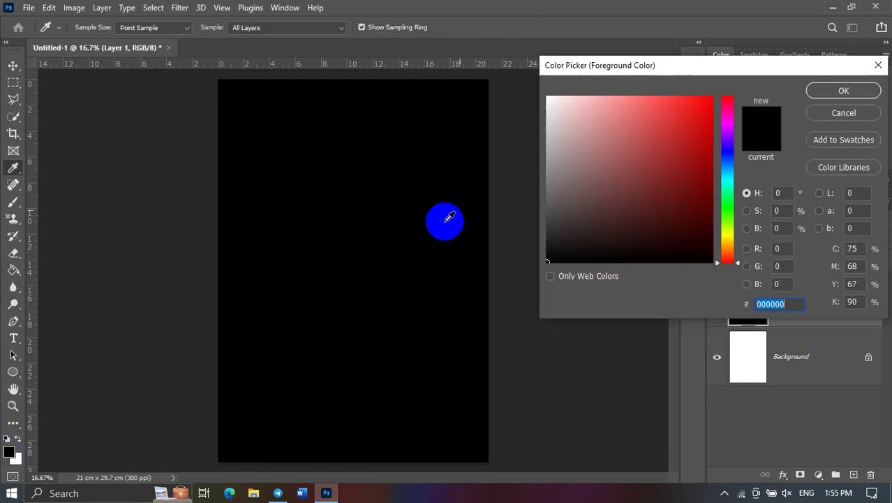
left_click(727, 210)
left_click(677, 107)
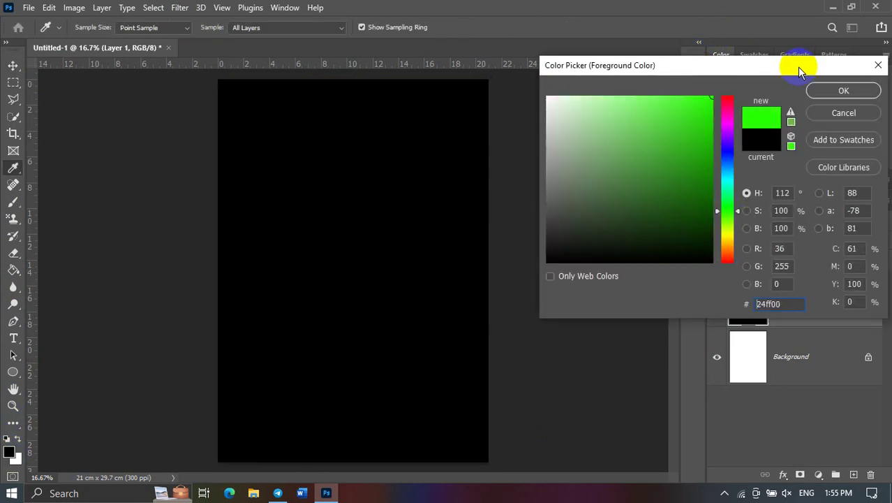
left_click_drag(715, 134, 711, 106)
left_click(843, 90)
key("v")
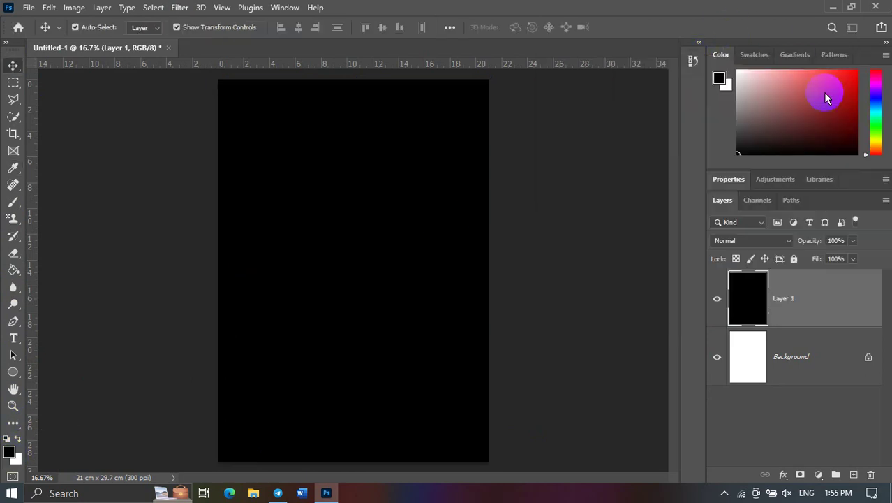
left_click(13, 270)
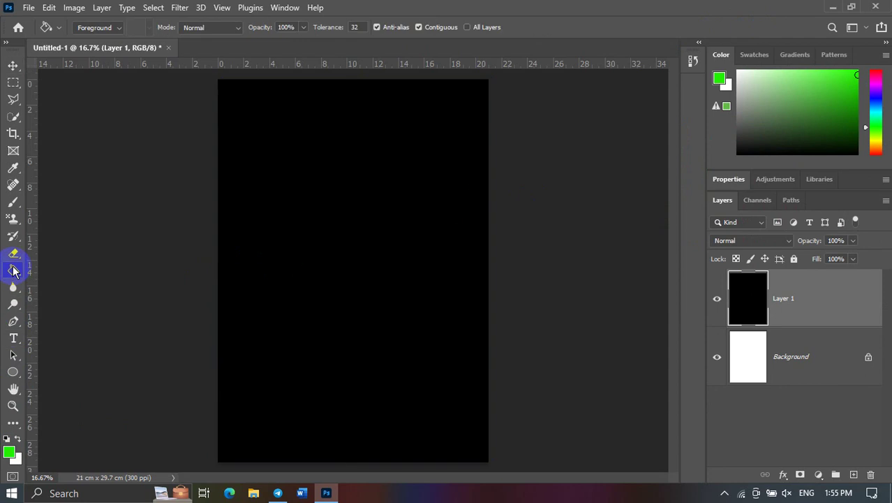
left_click(364, 264)
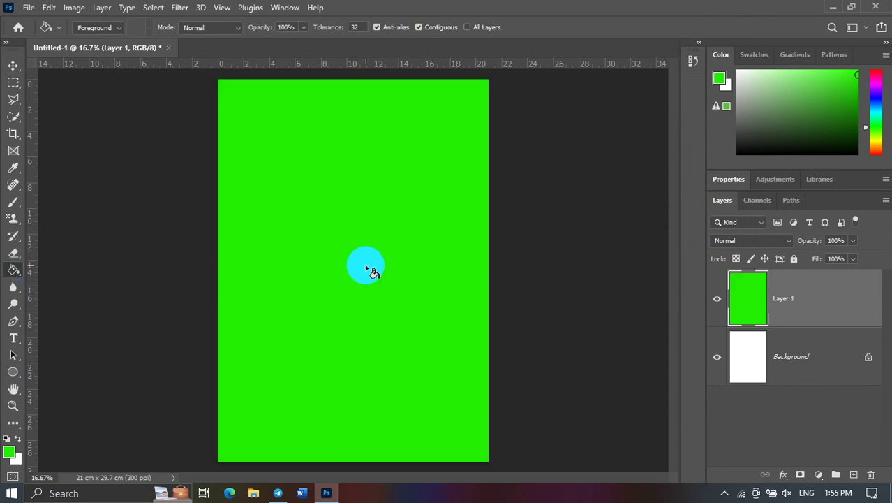
Step: Apply Render Clouds for a green-and-white texture and set the layer to Screen
left_click(14, 66)
left_click(182, 9)
left_click(183, 8)
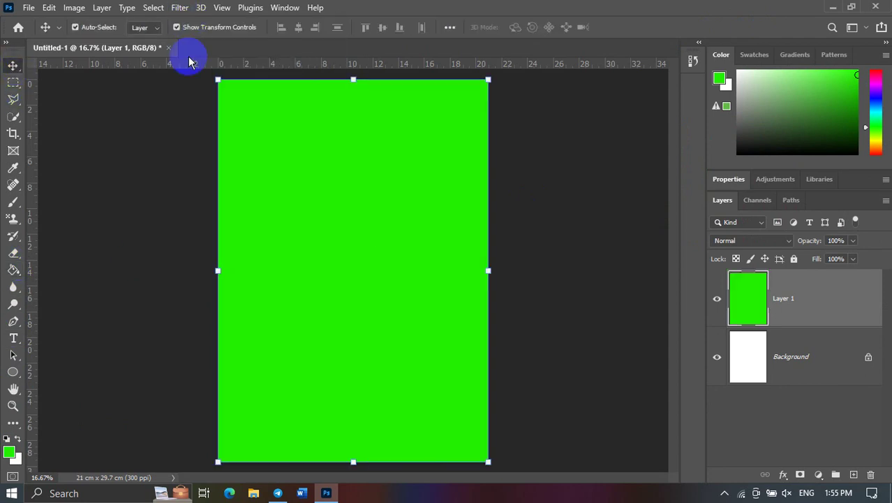
left_click(180, 9)
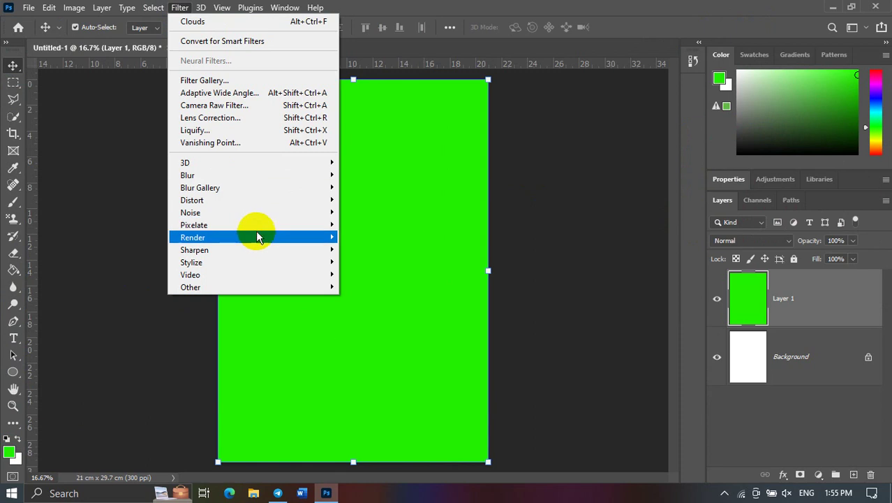
mouse_move(193, 238)
left_click(383, 283)
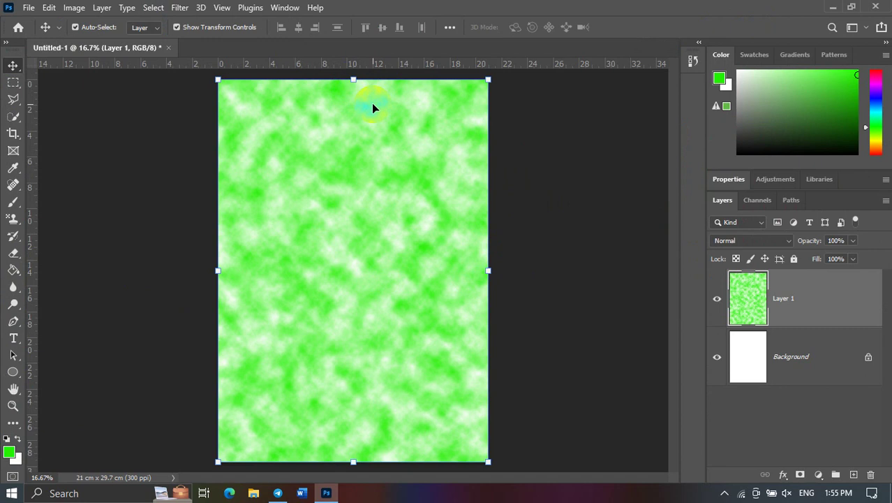
left_click(767, 244)
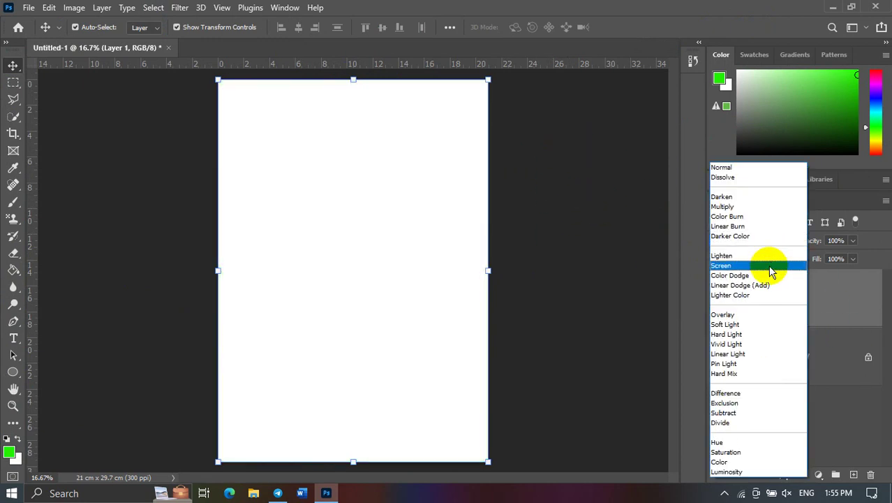
left_click(771, 271)
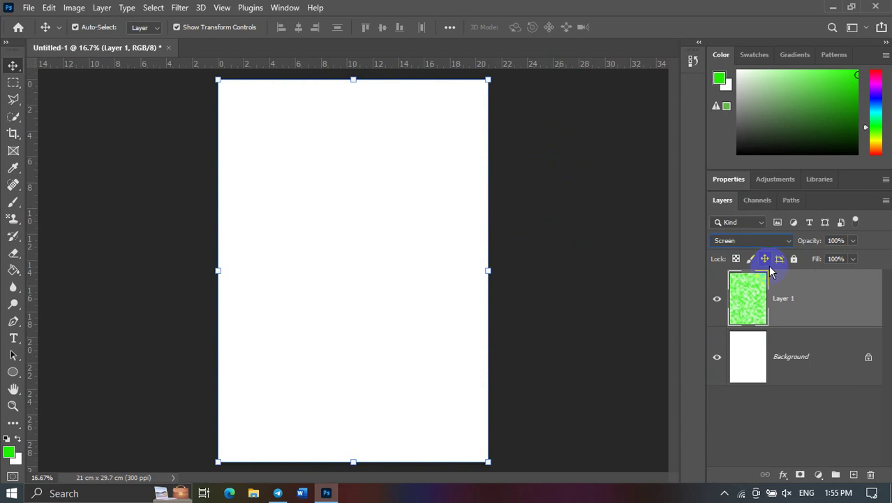
Step: Place Embedded the waterfall JPG and move its layer below the green cloud layer
left_click(34, 9)
left_click(55, 280)
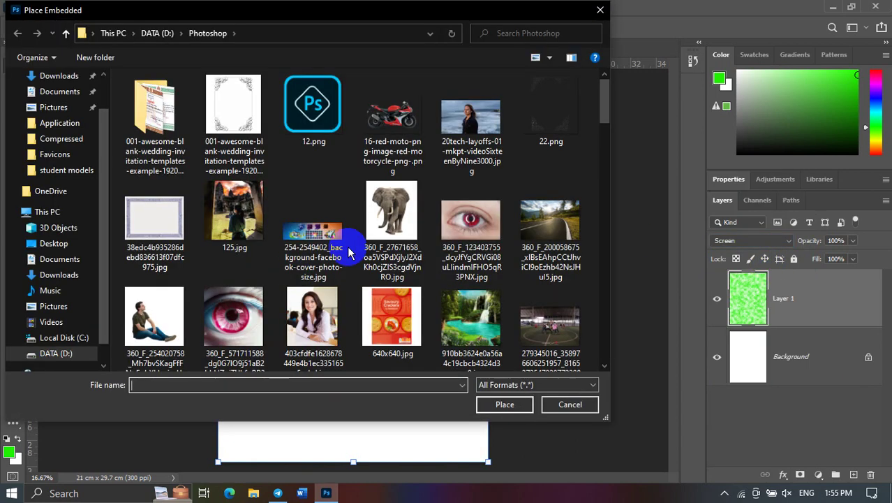
scroll(226, 222, "down", 3)
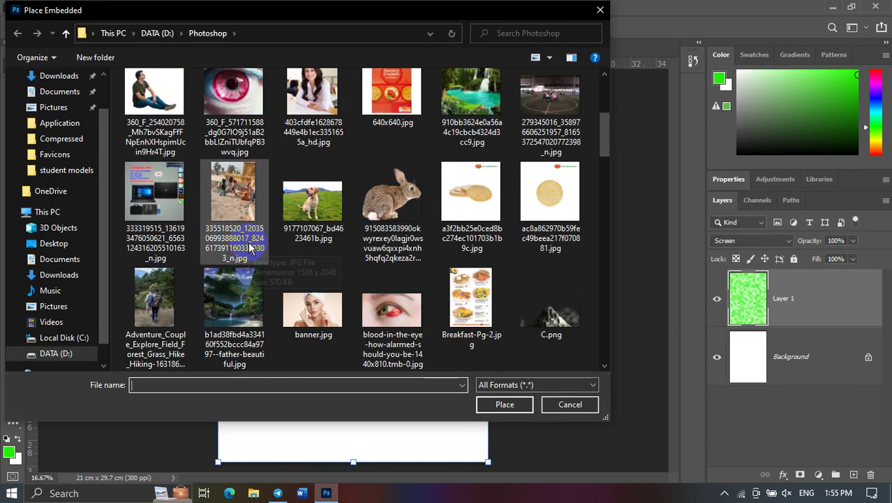
left_click(234, 317)
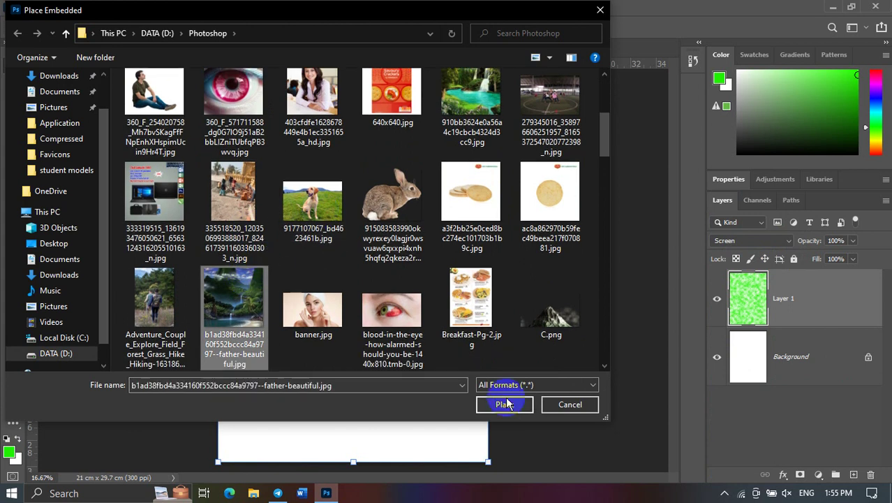
left_click(504, 404)
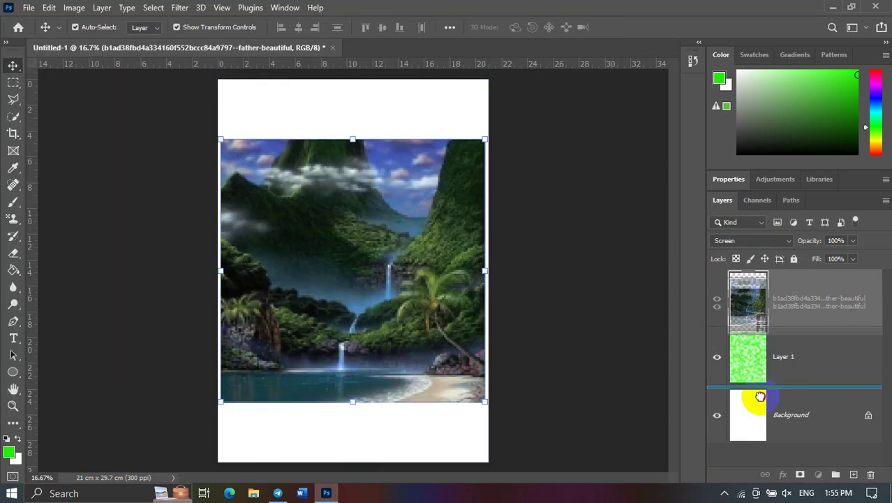
left_click_drag(748, 315, 752, 394)
left_click(548, 309)
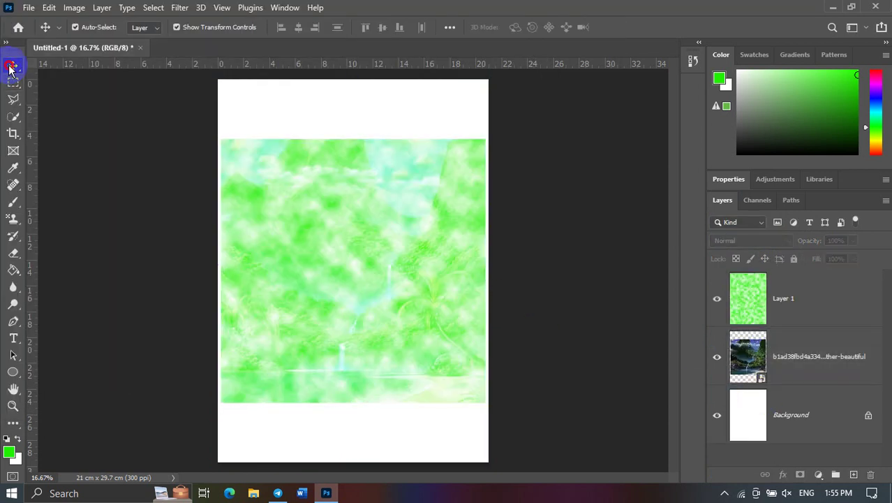
Step: Try Screen blending and repositioning the green cloud layer, then delete it
left_click(786, 291)
left_click(754, 240)
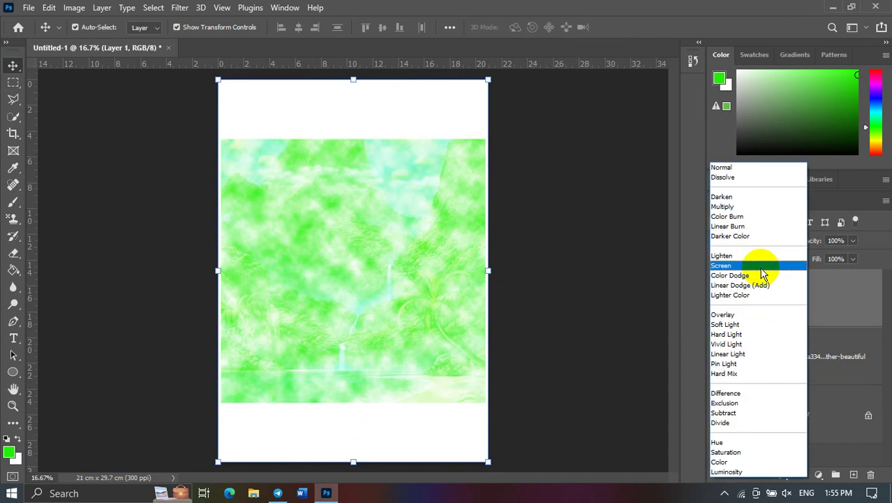
left_click(762, 268)
left_click_drag(430, 173, 426, 105)
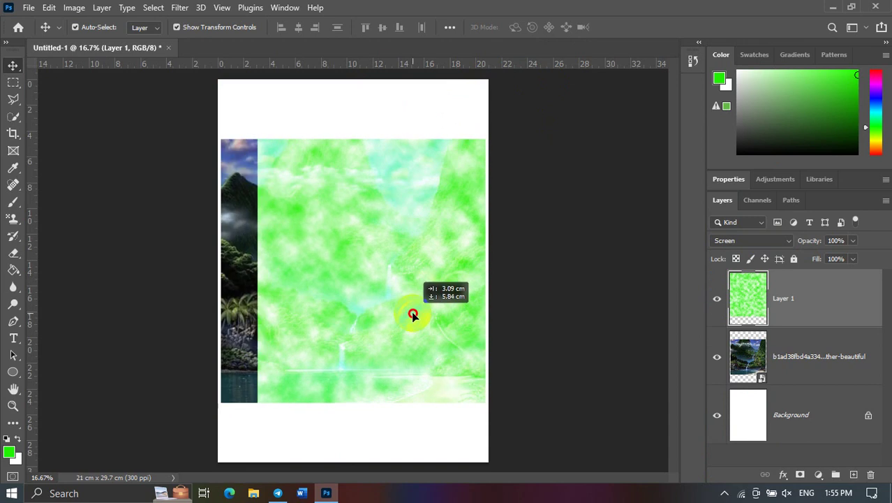
mouse_move(426, 105)
left_mouse_down()
mouse_move(421, 280)
mouse_move(411, 274)
left_mouse_up()
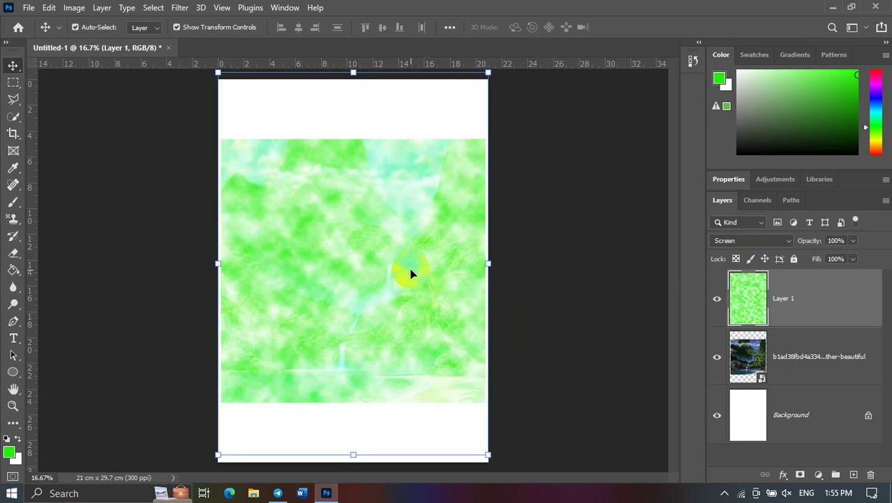
key("Delete")
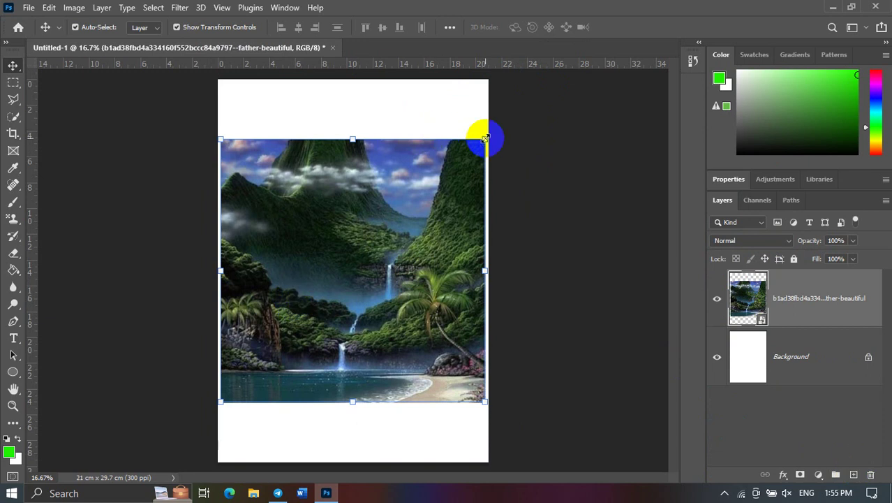
Step: Scale the waterfall photo to about 141% to fill the page and add an empty Layer 1
mouse_move(485, 137)
left_mouse_down()
mouse_move(631, 76)
mouse_move(580, 131)
left_mouse_up()
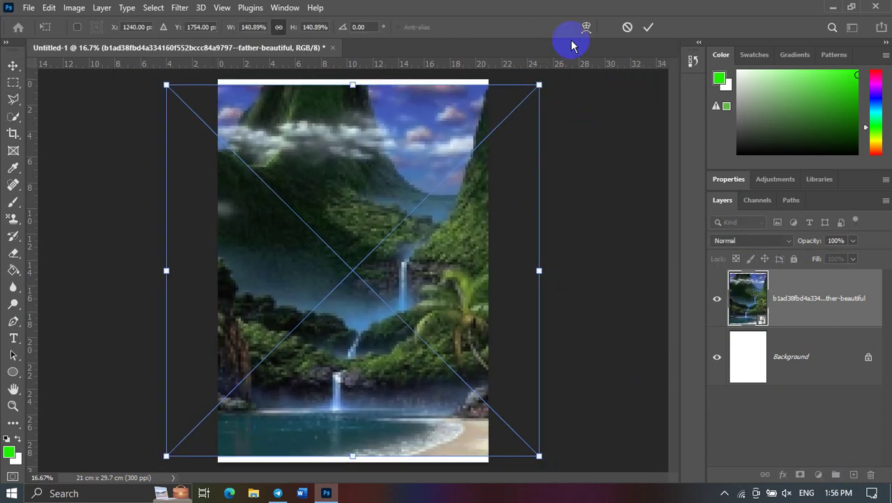
left_click(649, 28)
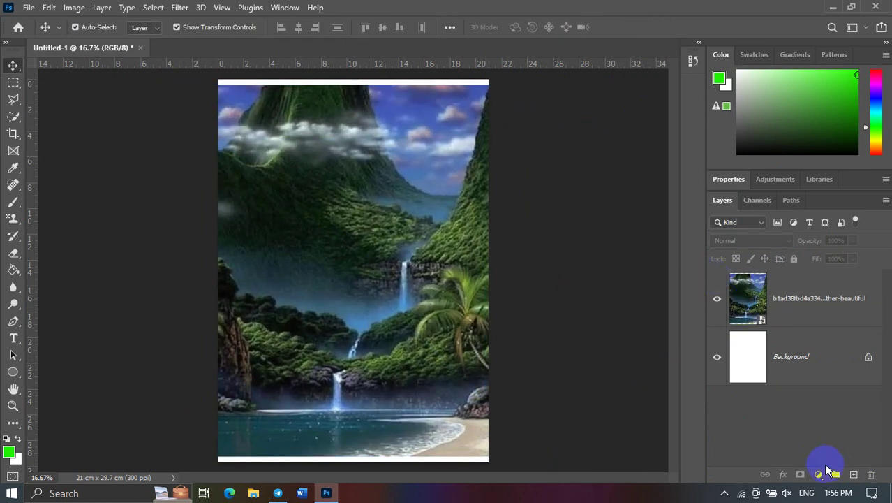
left_click(853, 474)
mouse_move(805, 315)
left_mouse_down()
mouse_move(814, 379)
mouse_move(807, 301)
left_mouse_up()
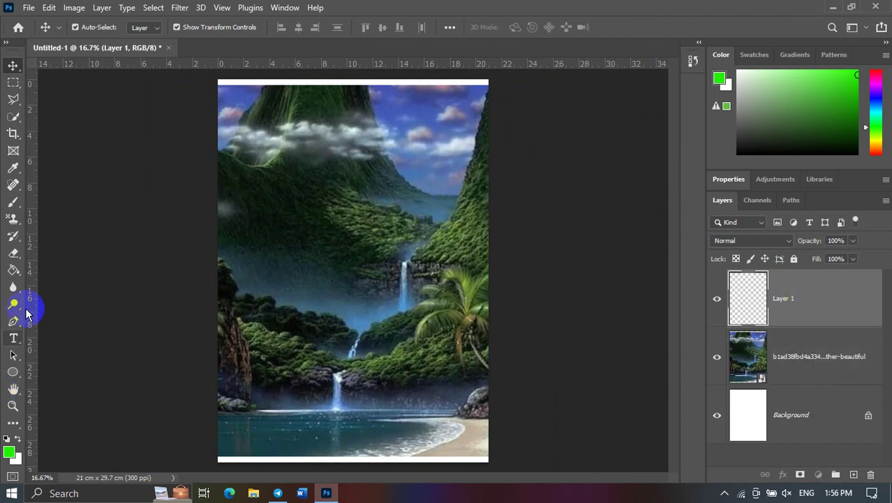
Step: Set the foreground colour to black and fill Layer 1 with black using the Paint Bucket
left_click(14, 454)
left_click(421, 363)
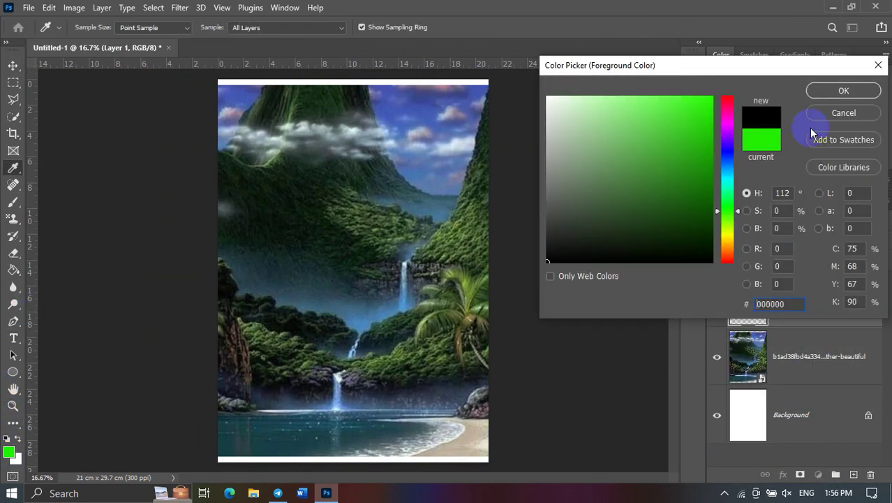
left_click(840, 89)
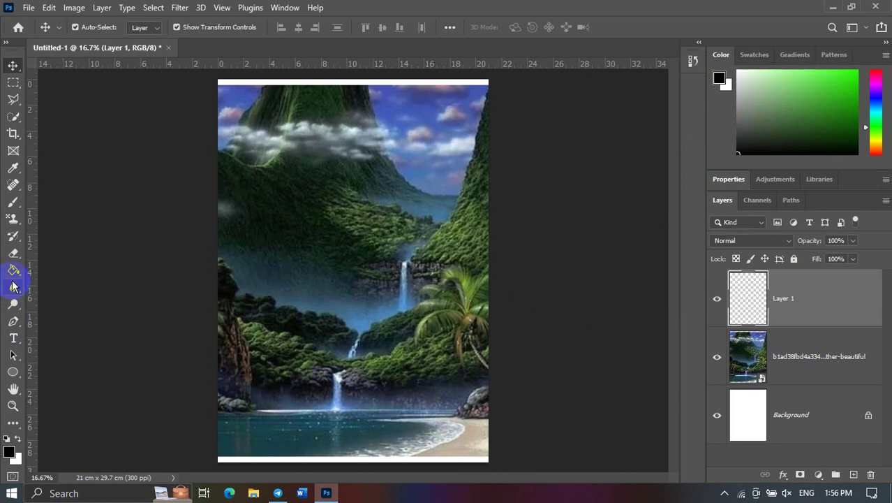
right_click(13, 270)
left_click(62, 264)
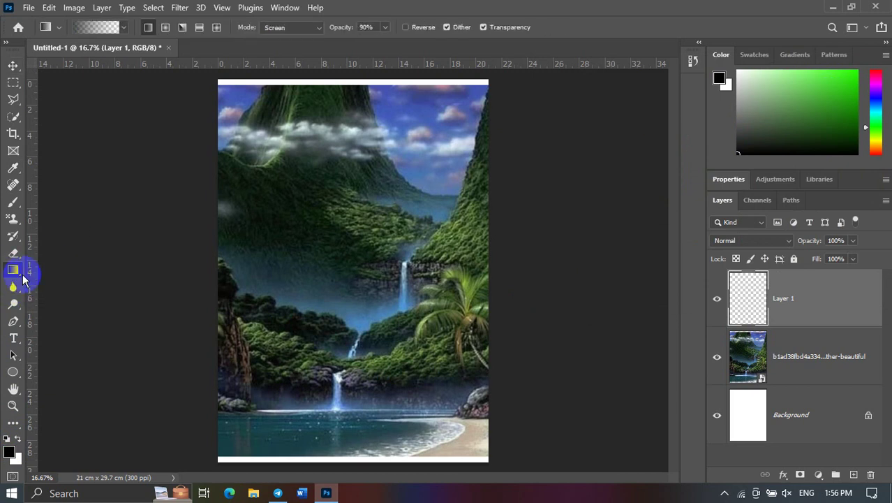
right_click(21, 276)
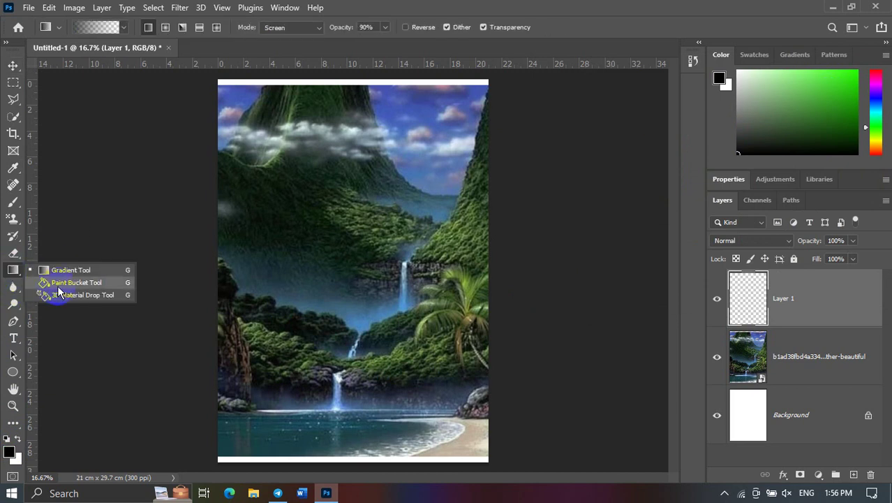
left_click(59, 286)
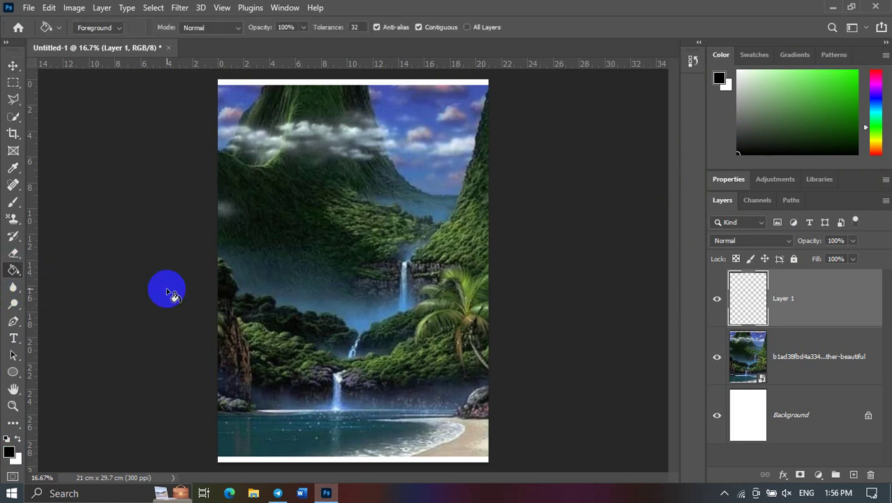
left_click(340, 246)
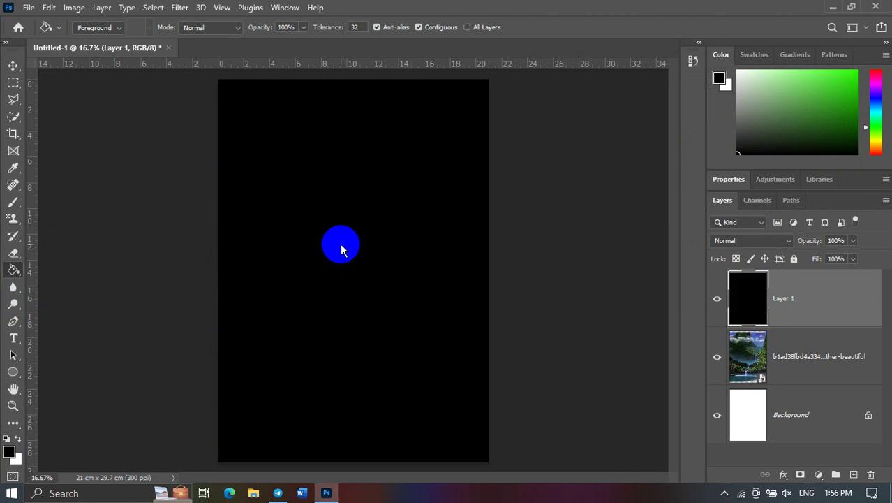
Step: Render Clouds on Layer 1 and set its blend mode to Screen
left_click(179, 8)
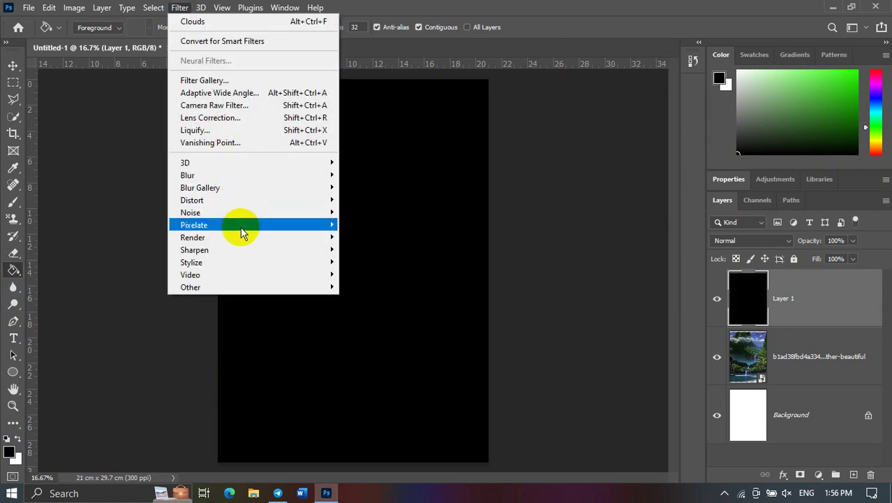
mouse_move(192, 237)
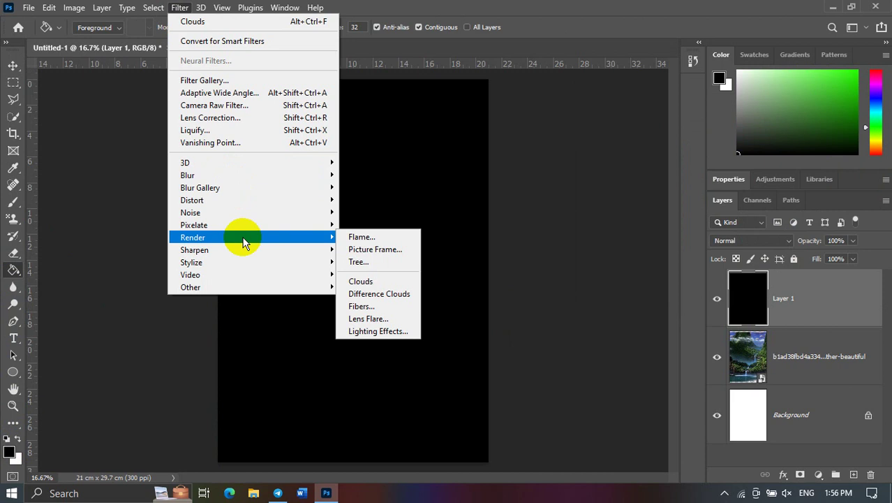
left_click(398, 281)
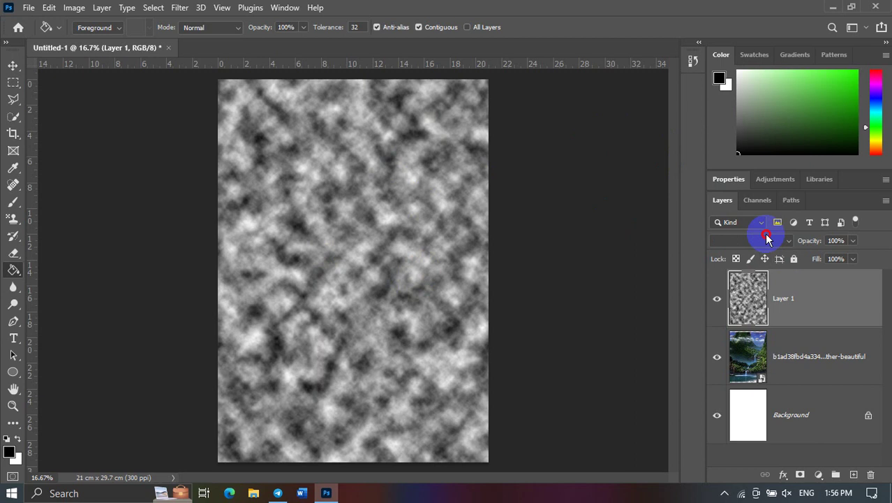
left_click(767, 238)
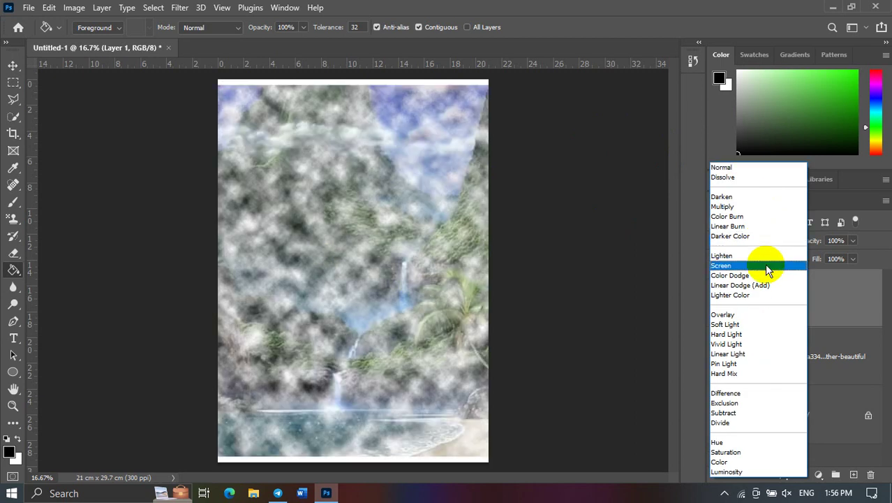
left_click(767, 266)
Step: Scale the cloud layer down to about 78% over the waterfall's centre and commit it
key("ctrl+t")
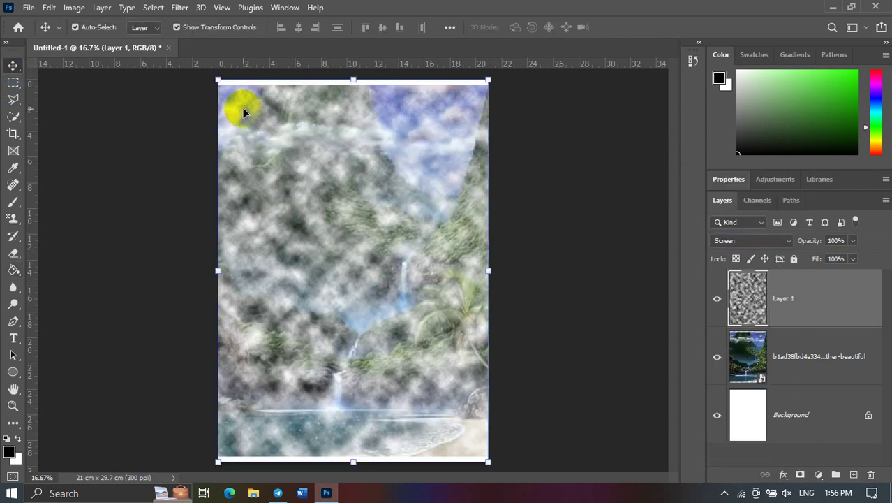
mouse_move(488, 80)
left_mouse_down()
mouse_move(420, 199)
mouse_move(423, 170)
left_mouse_up()
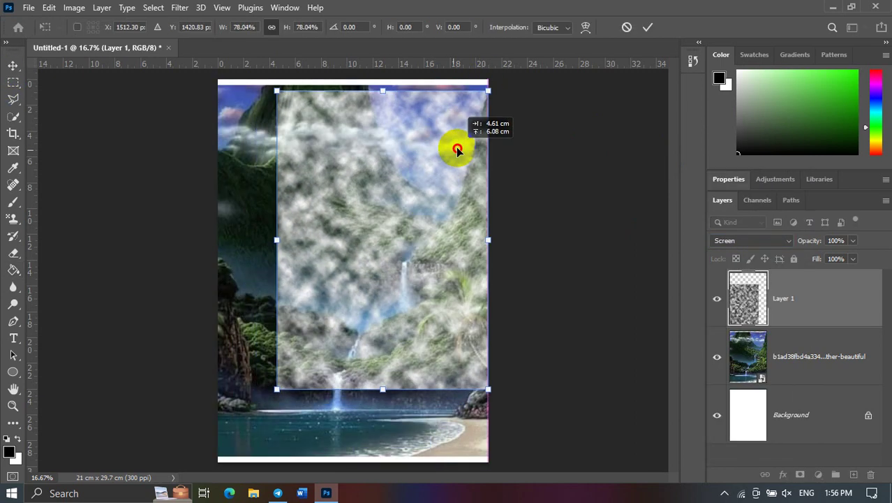
left_click(647, 27)
left_click(280, 202)
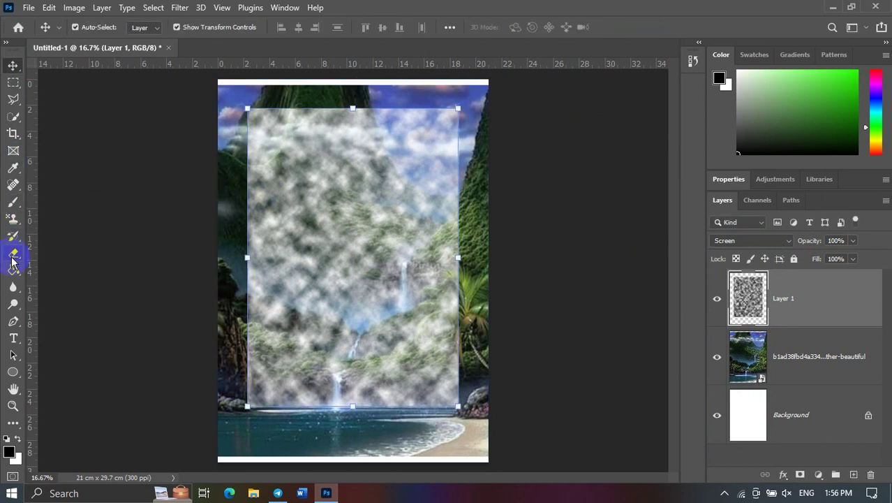
left_click(12, 258)
left_click(237, 310)
Step: With a large soft eraser at 23% opacity, erase fog around the lower waterfall and lower right
left_click(95, 28)
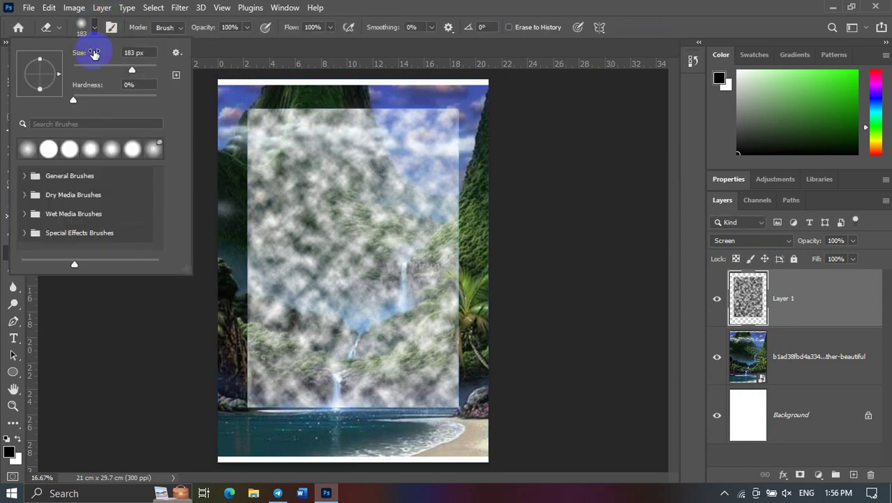
left_click(248, 28)
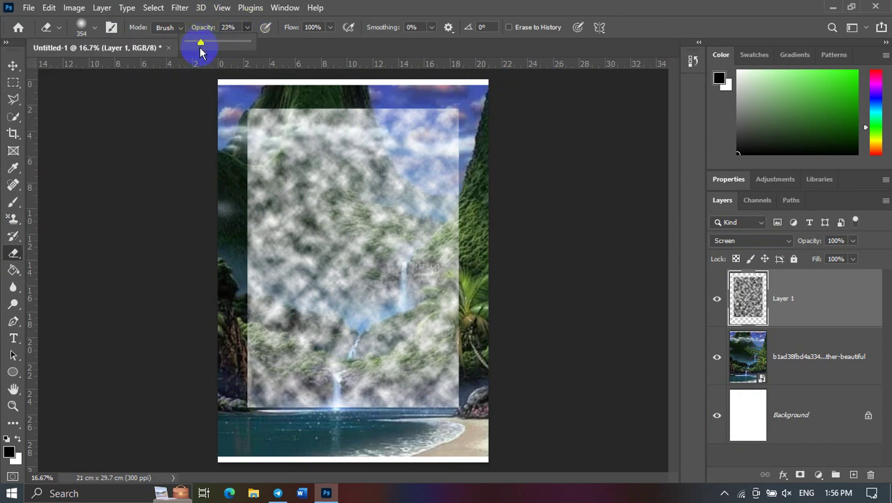
left_click(96, 29)
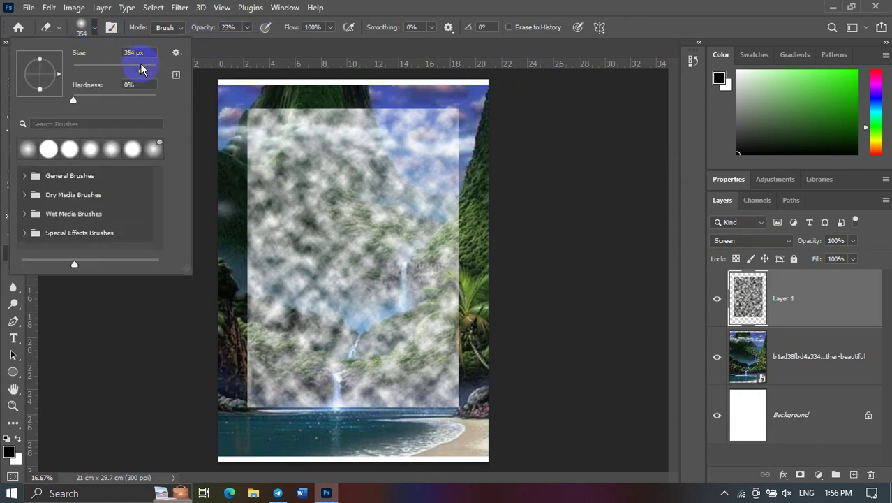
left_click(233, 398)
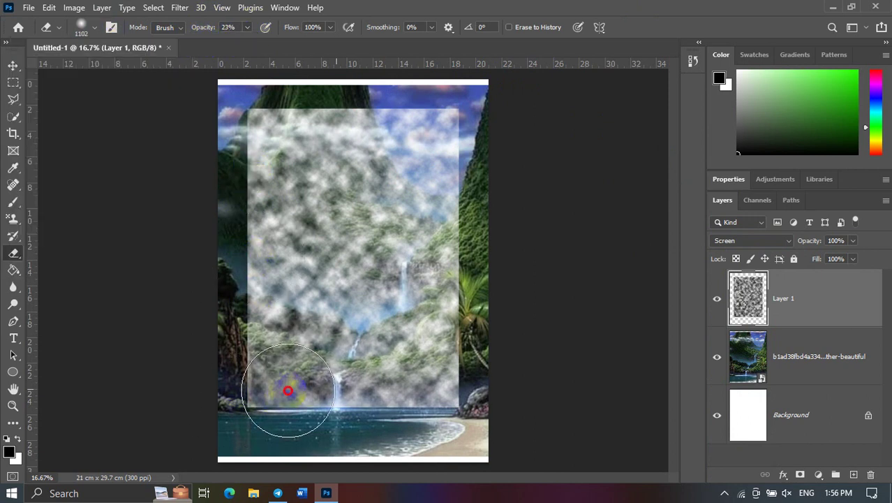
mouse_move(331, 412)
left_mouse_down()
mouse_move(234, 424)
mouse_move(492, 208)
mouse_move(492, 412)
mouse_move(472, 374)
mouse_move(453, 423)
mouse_move(255, 395)
mouse_move(239, 109)
mouse_move(225, 279)
mouse_move(237, 222)
mouse_move(233, 385)
mouse_move(236, 163)
mouse_move(308, 110)
mouse_move(388, 136)
mouse_move(389, 119)
mouse_move(198, 119)
mouse_move(338, 105)
mouse_move(348, 116)
mouse_move(300, 102)
mouse_move(414, 122)
mouse_move(214, 154)
mouse_move(252, 315)
mouse_move(219, 219)
left_mouse_up()
mouse_move(493, 406)
left_mouse_down()
mouse_move(479, 358)
mouse_move(434, 388)
mouse_move(427, 468)
left_mouse_up()
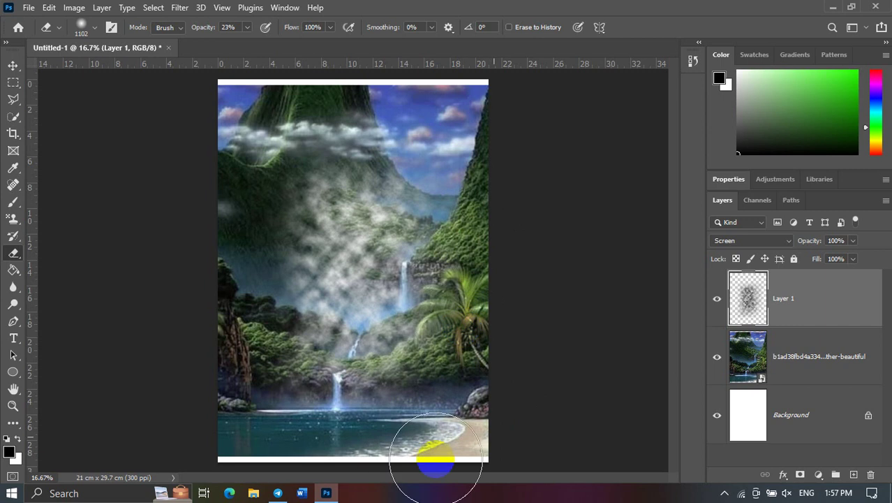
left_click(14, 65)
Step: Shrink the mist patch to about 63%, move it up-left, rotate it, and commit
left_click_drag(458, 110, 380, 217)
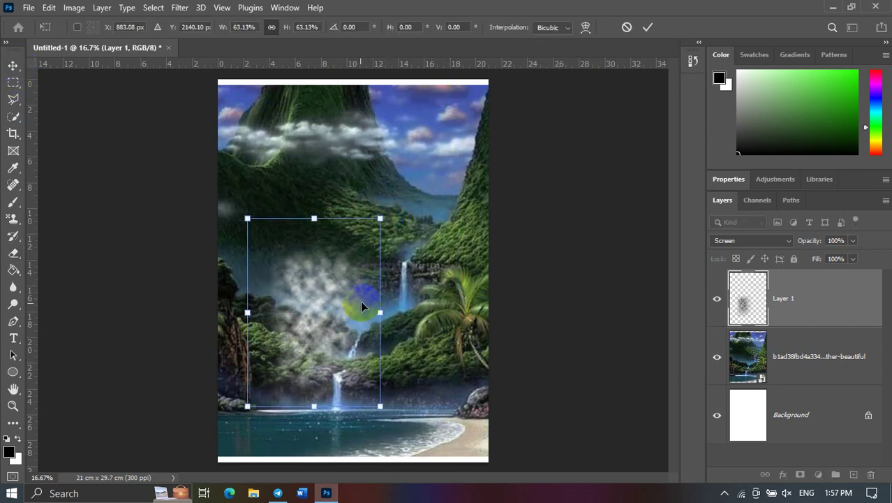
left_click_drag(349, 300, 324, 215)
left_click_drag(372, 342, 520, 65)
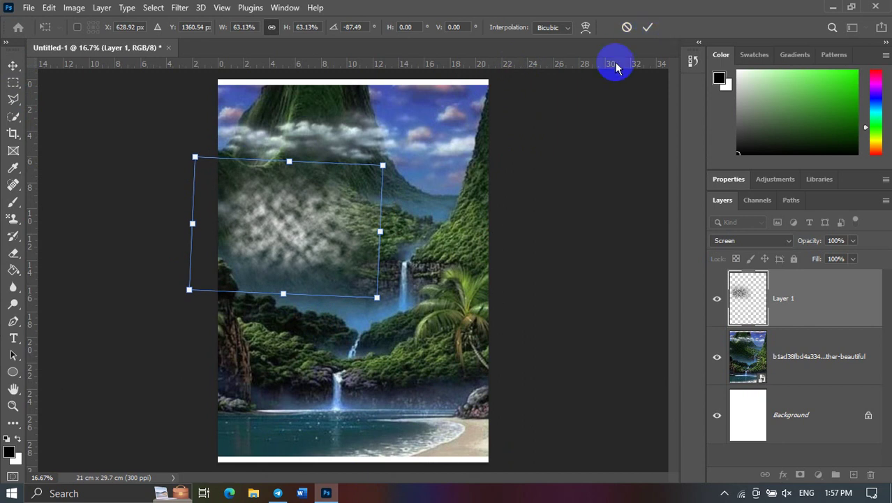
left_click(647, 27)
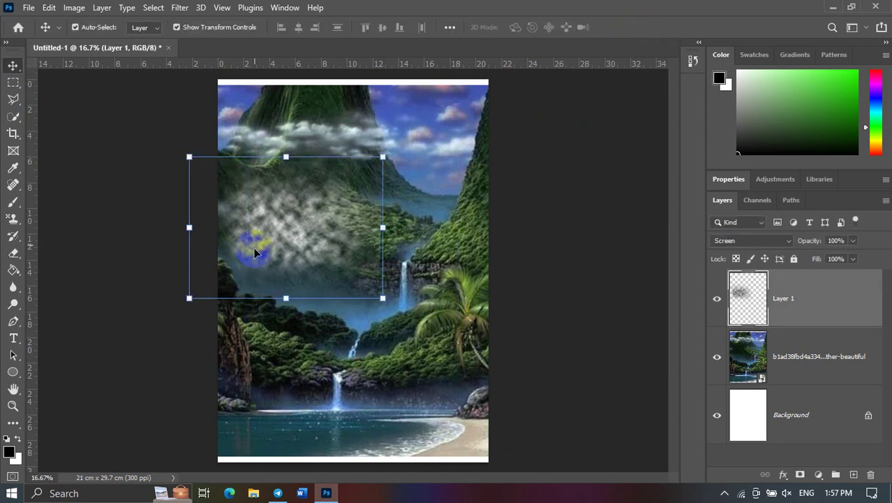
left_click_drag(259, 253, 271, 244)
Step: Delete the cloud layer and undo an accidental rotation of the waterfall image
key("Delete")
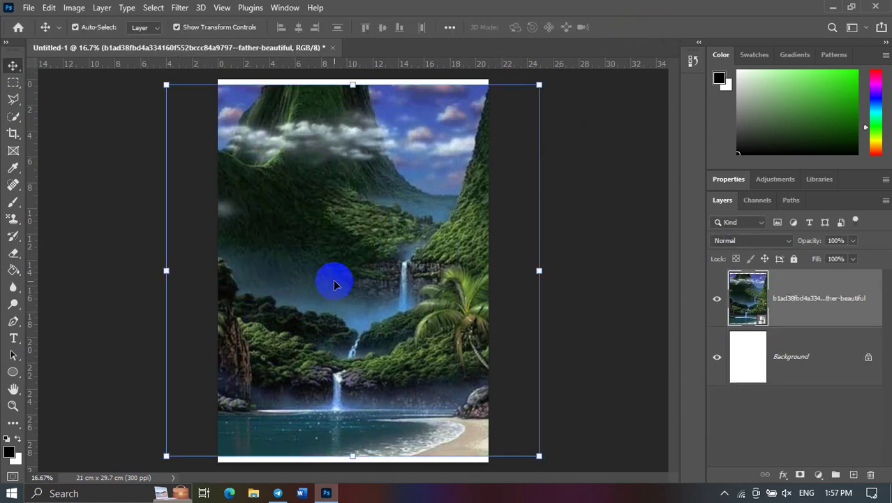
left_click_drag(551, 198, 600, 163)
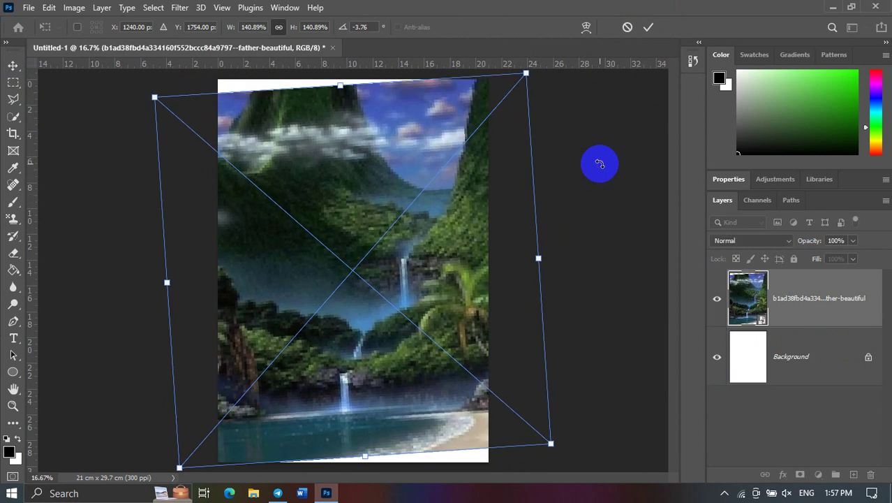
key("ctrl+z")
left_click(809, 370)
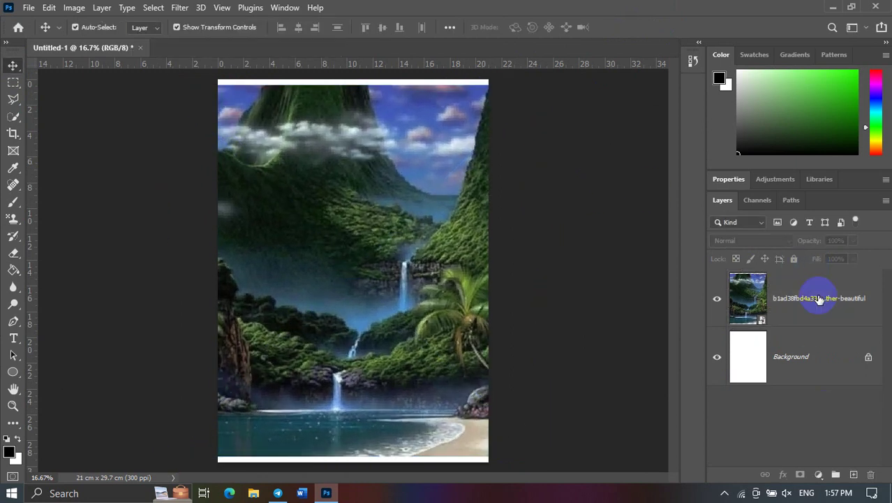
Step: Lock the waterfall image layer and add a new empty Layer 1 above it
left_click(817, 295)
left_click(794, 258)
left_click(617, 282)
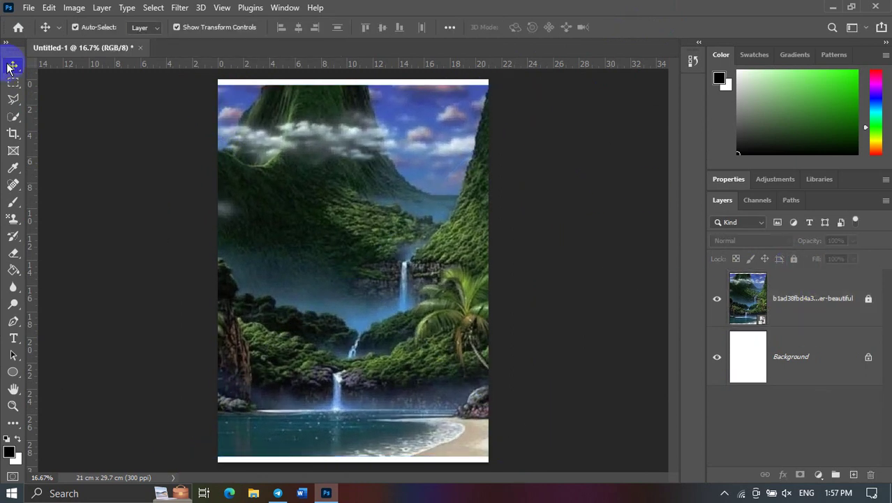
left_click(854, 475)
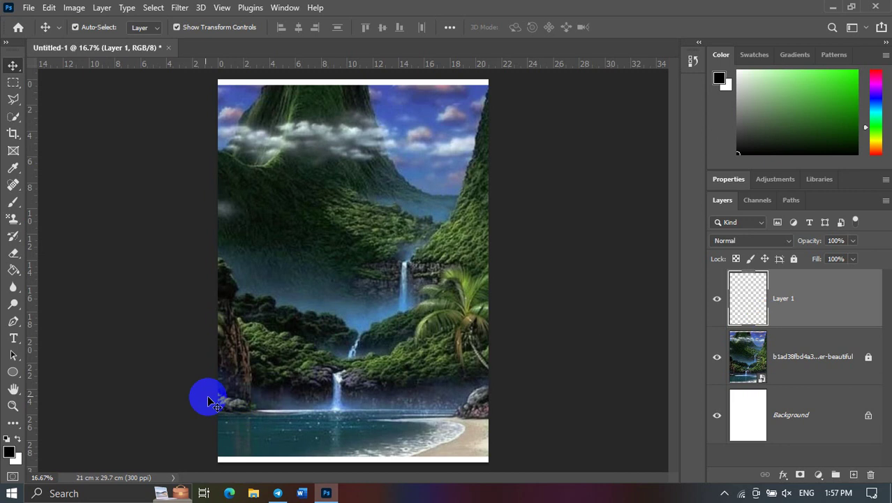
Step: Fill Layer 1 with black, render Difference Clouds, and blend it with Screen
left_click(13, 271)
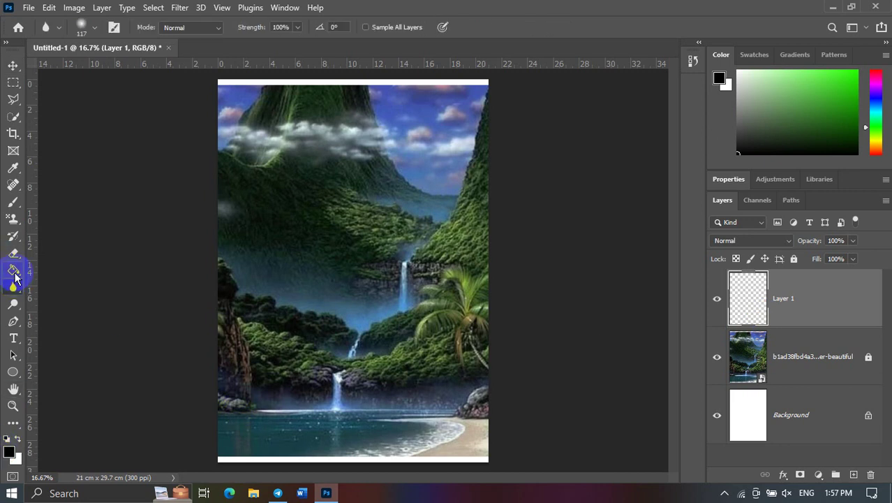
left_click(309, 275)
left_click(180, 8)
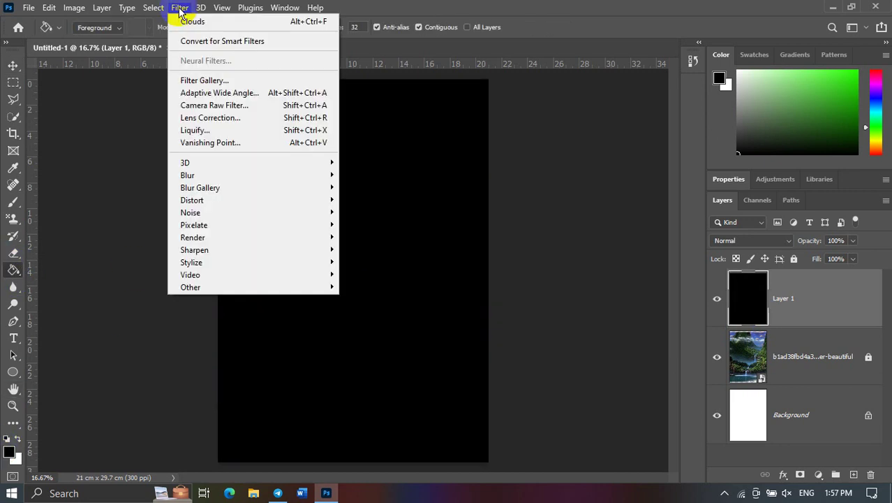
mouse_move(193, 238)
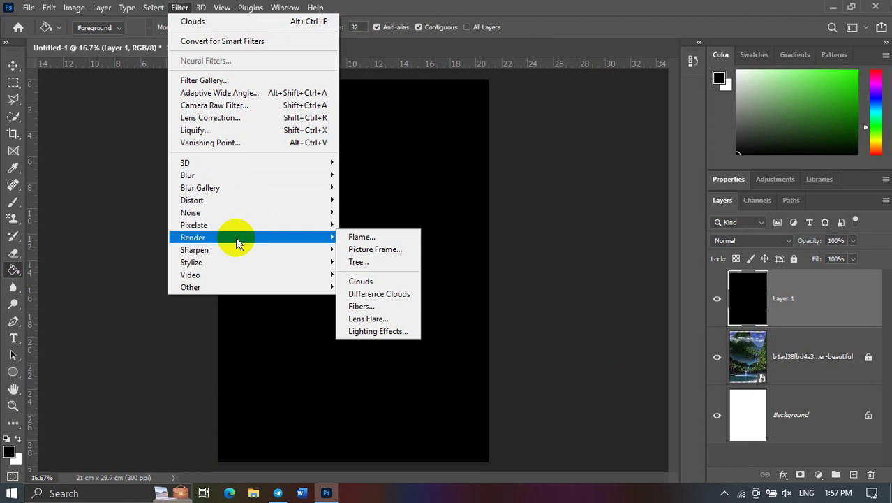
left_click(397, 296)
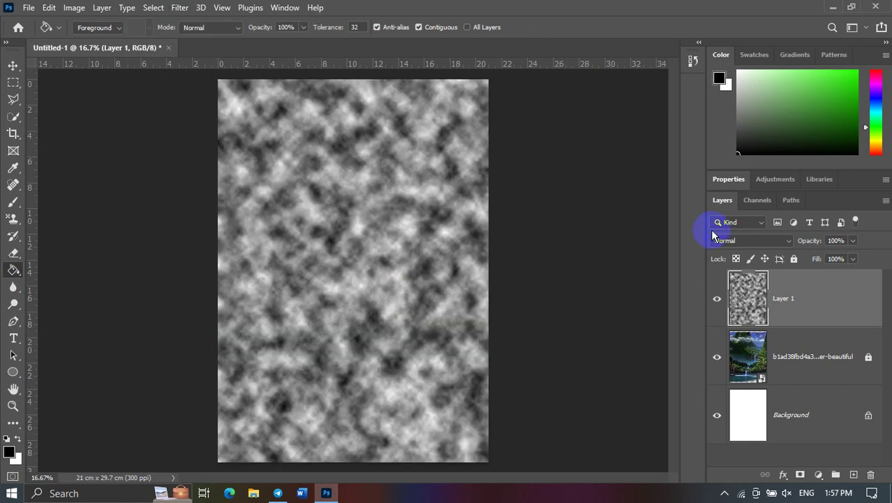
left_click(738, 240)
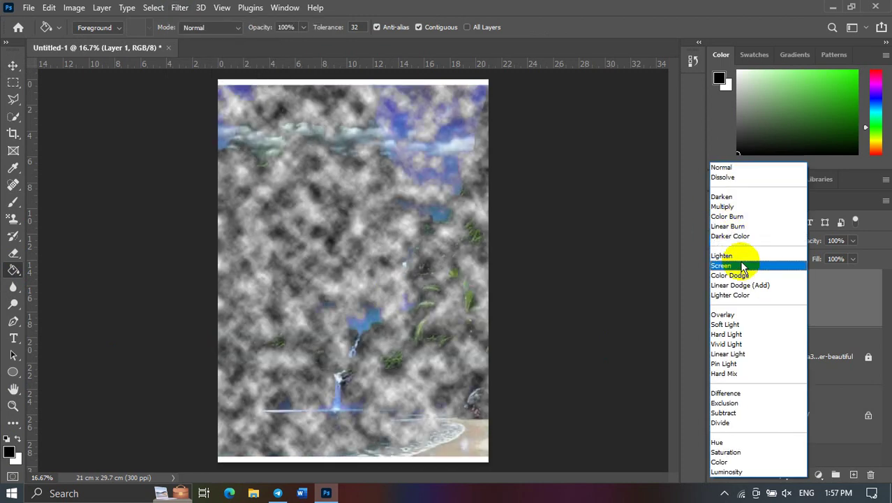
left_click(741, 259)
Step: Shrink the cloud layer to about half size and place it over the central waterfall
left_click(13, 65)
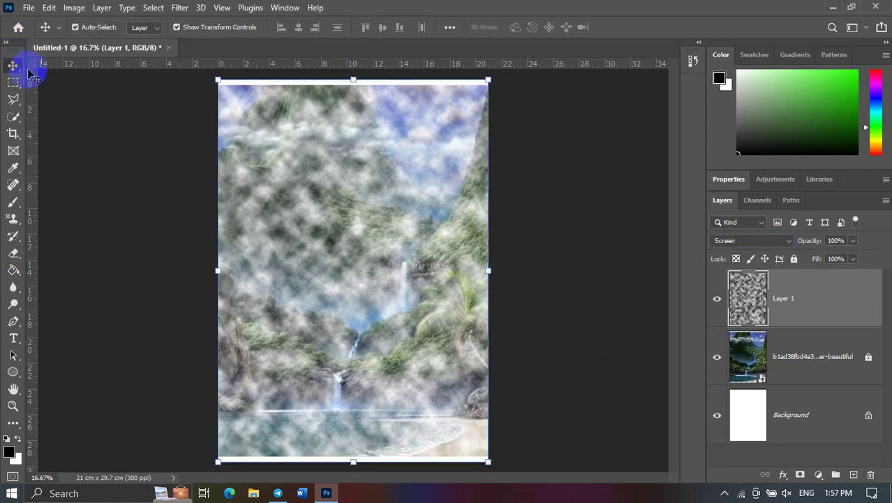
left_click_drag(487, 462, 366, 288)
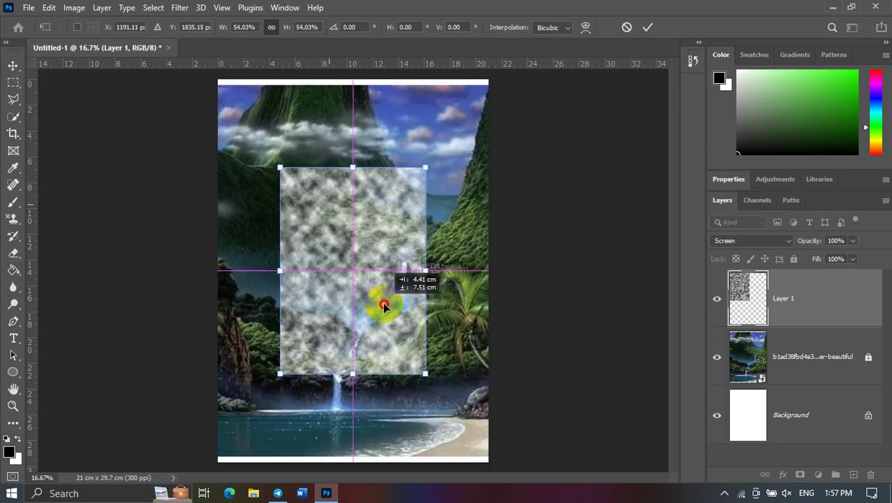
left_click_drag(323, 211, 375, 302)
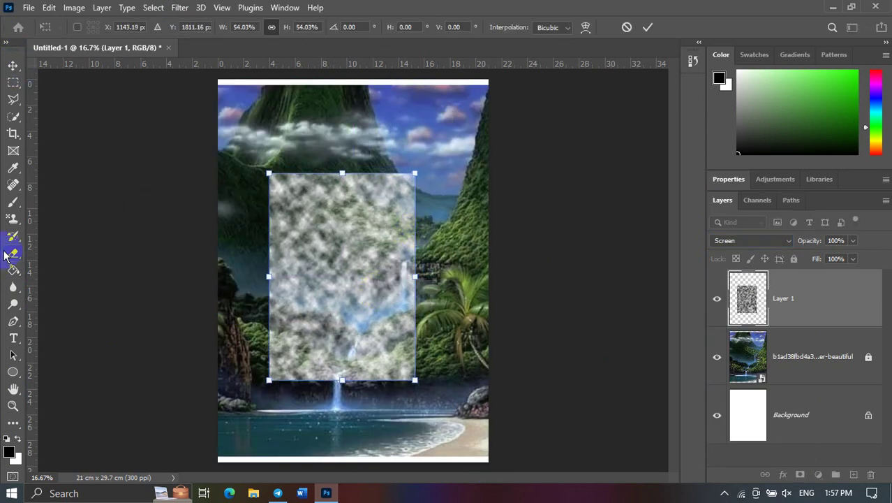
left_click(7, 254)
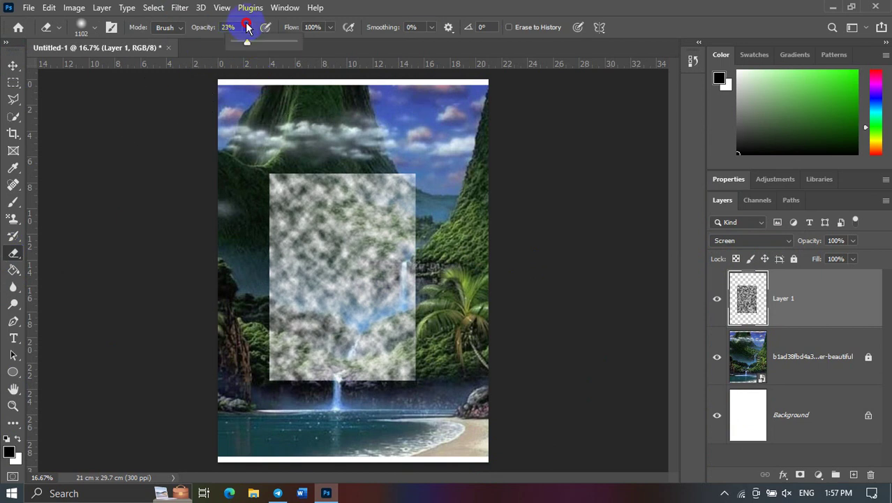
Step: Erase the top-left and outer edges of the mist patch
mouse_move(289, 170)
left_mouse_down()
mouse_move(425, 363)
mouse_move(434, 171)
mouse_move(236, 176)
mouse_move(308, 145)
mouse_move(306, 138)
mouse_move(429, 146)
left_mouse_up()
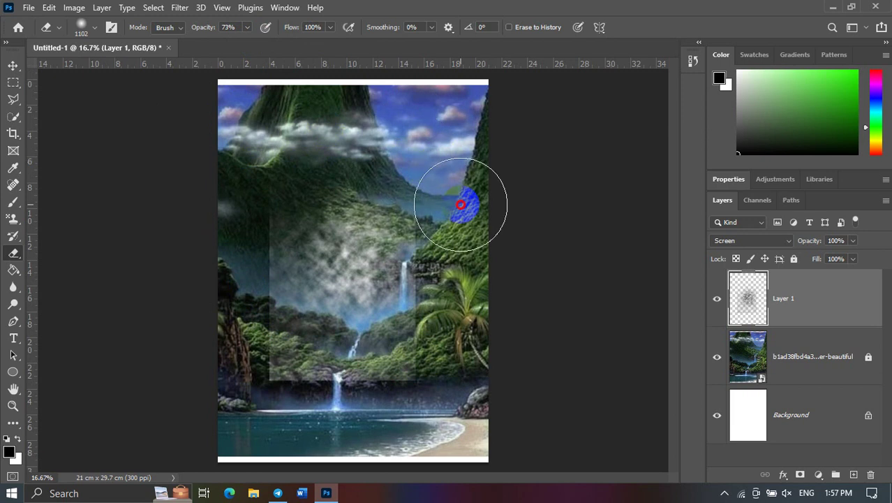
mouse_move(457, 264)
left_mouse_down()
mouse_move(442, 339)
mouse_move(464, 373)
mouse_move(259, 409)
mouse_move(241, 226)
mouse_move(232, 255)
mouse_move(238, 243)
mouse_move(291, 379)
mouse_move(365, 373)
left_mouse_up()
left_click(14, 65)
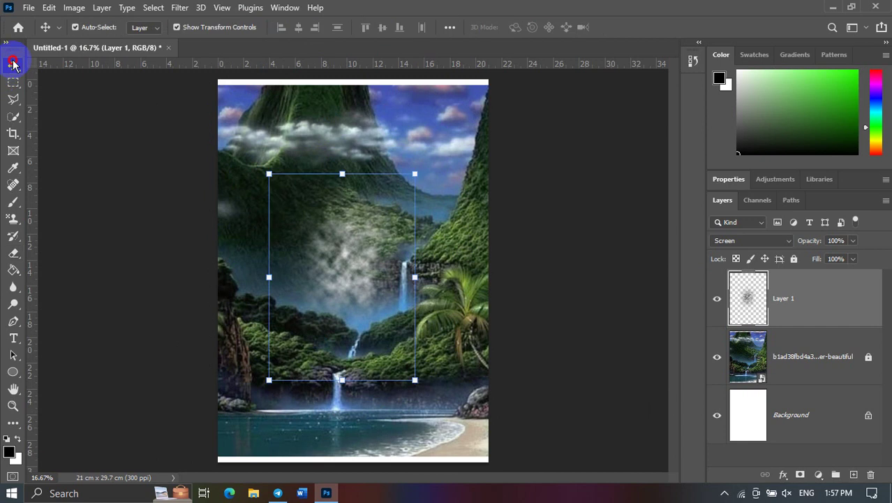
Step: Drag the mist patch lower on the picture, then delete the mist layer
left_click(307, 258)
mouse_move(308, 258)
left_mouse_down()
mouse_move(418, 123)
mouse_move(467, 158)
mouse_move(457, 254)
mouse_move(426, 368)
mouse_move(436, 428)
mouse_move(450, 449)
left_mouse_up()
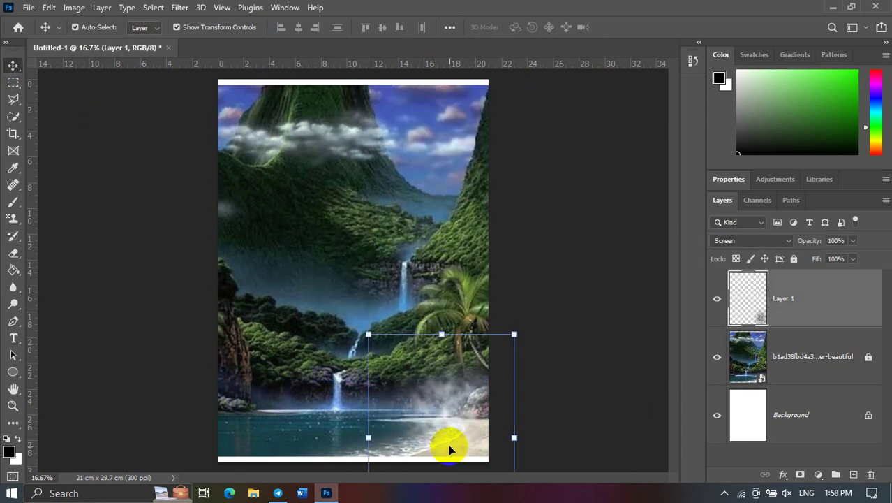
key("Delete")
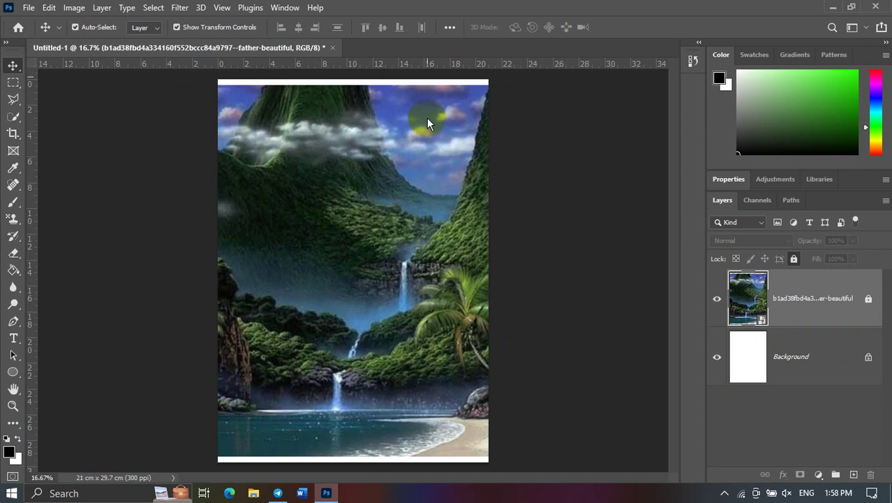
Step: Add a new layer and fill it with black using the Paint Bucket
left_click(634, 187)
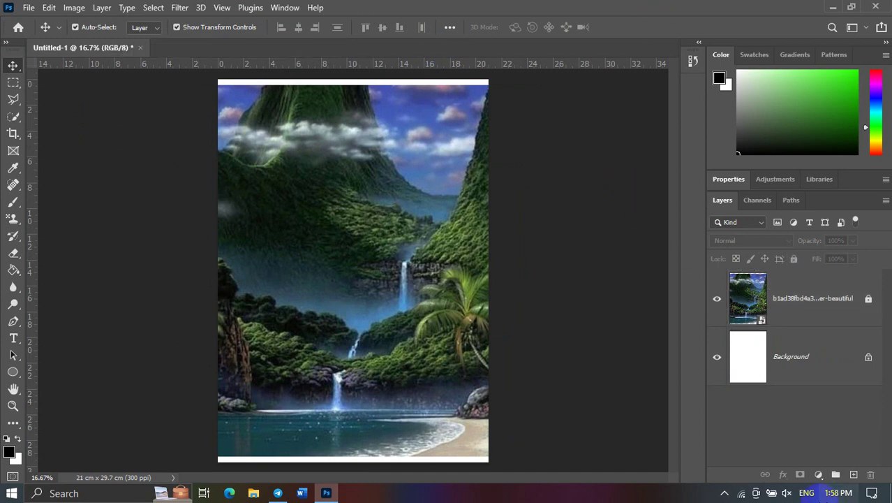
left_click(855, 475)
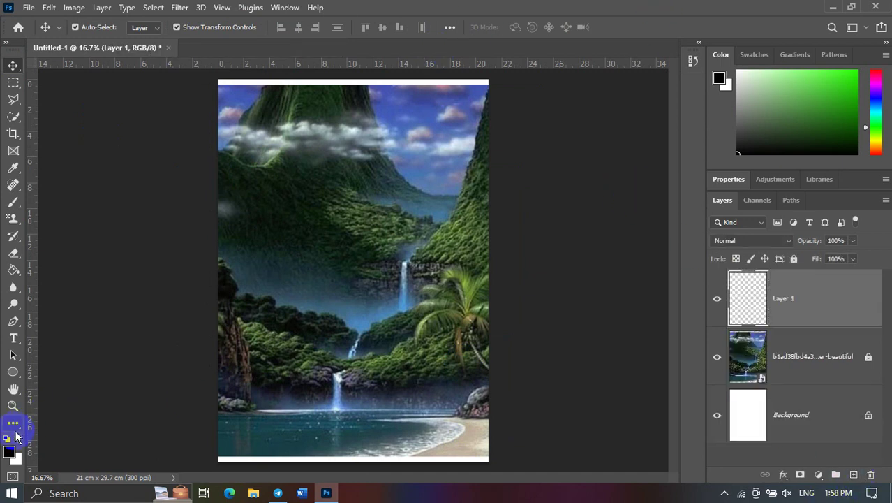
right_click(13, 270)
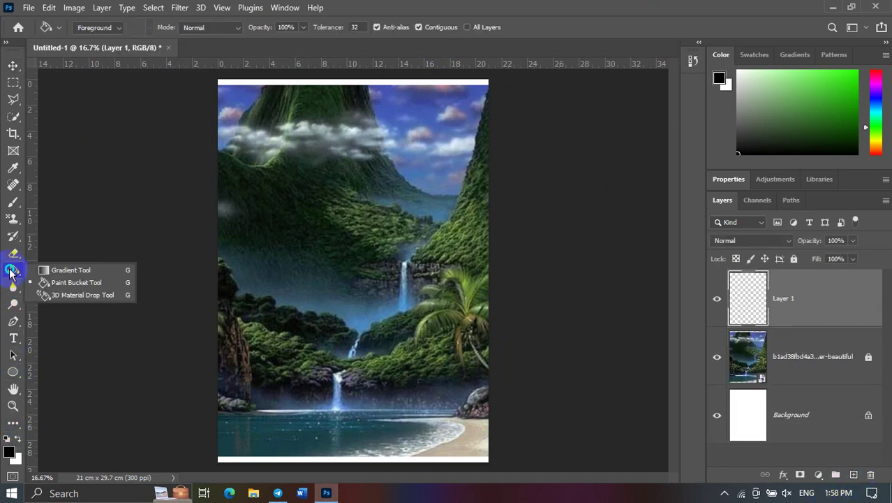
left_click(53, 280)
left_click(286, 134)
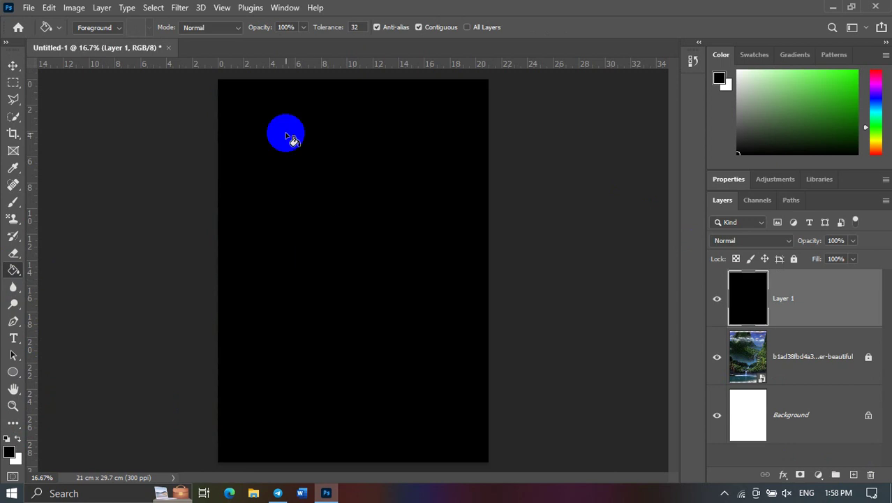
Step: Apply Filter > Render > Fibers with a reduced Variance for softer rain streaks
left_click(180, 8)
mouse_move(193, 237)
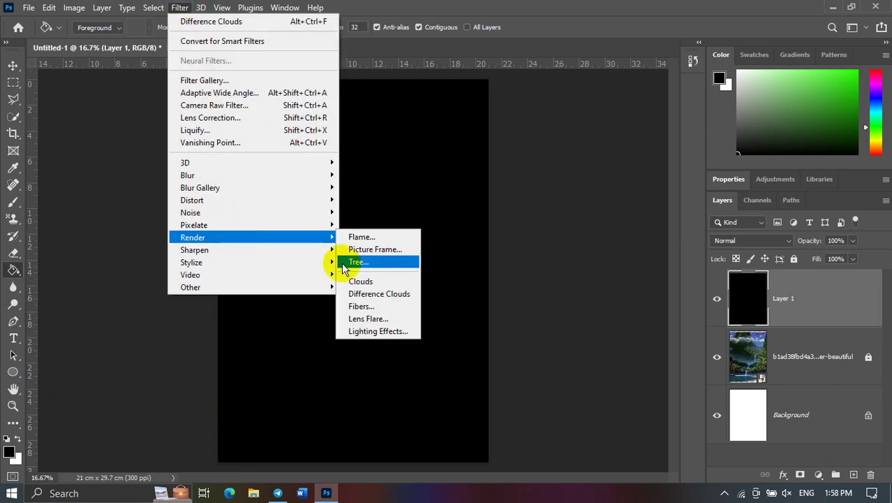
left_click(362, 306)
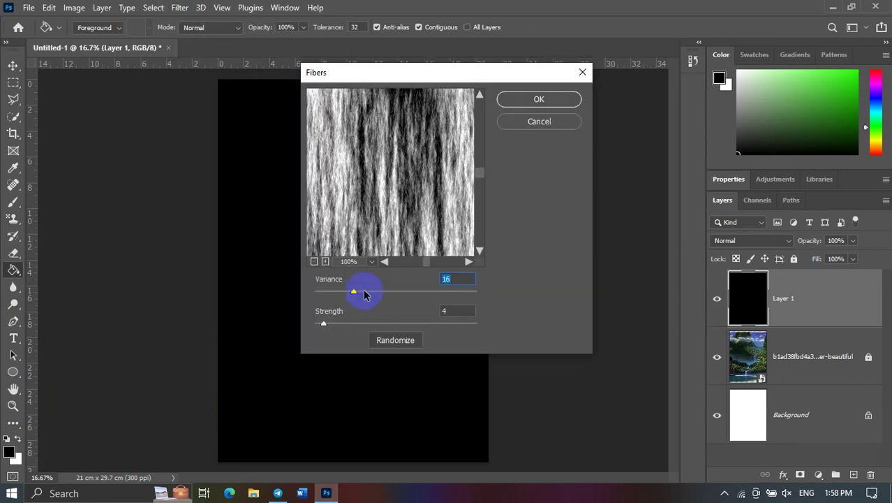
left_click_drag(426, 86, 509, 106)
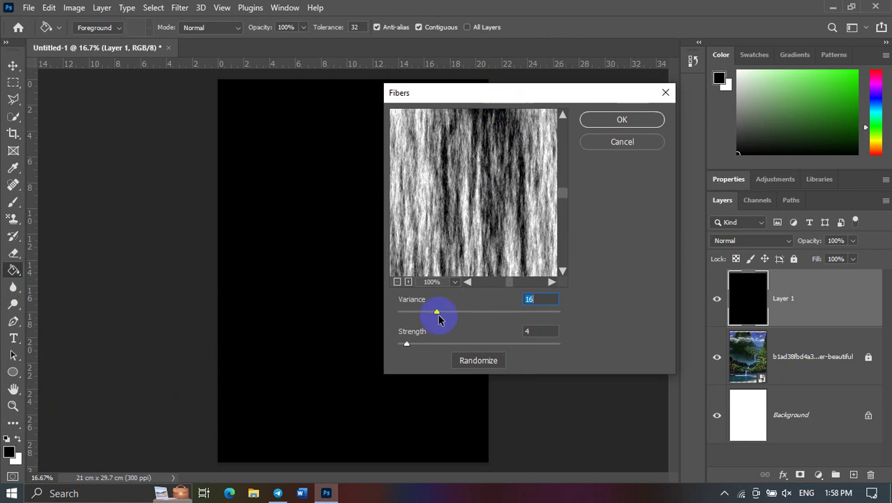
mouse_move(452, 317)
left_mouse_down()
mouse_move(443, 318)
mouse_move(464, 345)
mouse_move(408, 347)
left_mouse_up()
left_click(477, 311)
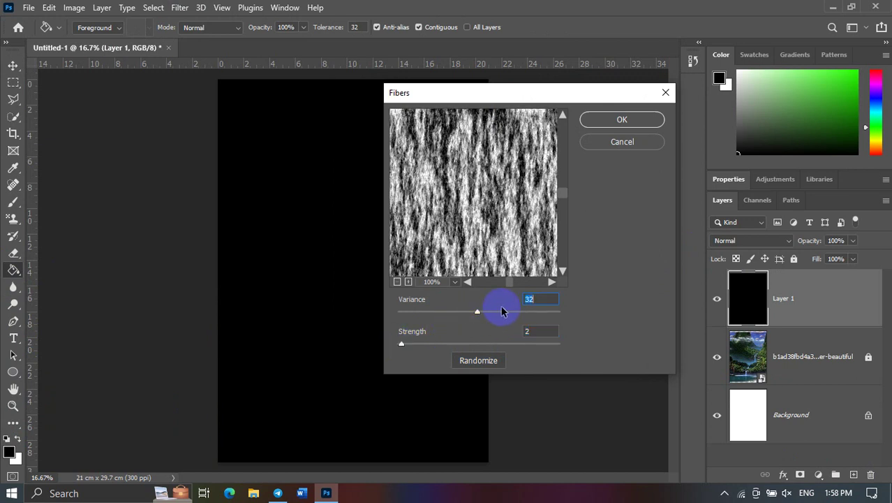
left_click(515, 311)
mouse_move(486, 313)
left_mouse_down()
mouse_move(454, 312)
mouse_move(462, 316)
left_mouse_up()
left_click(420, 311)
left_click(626, 122)
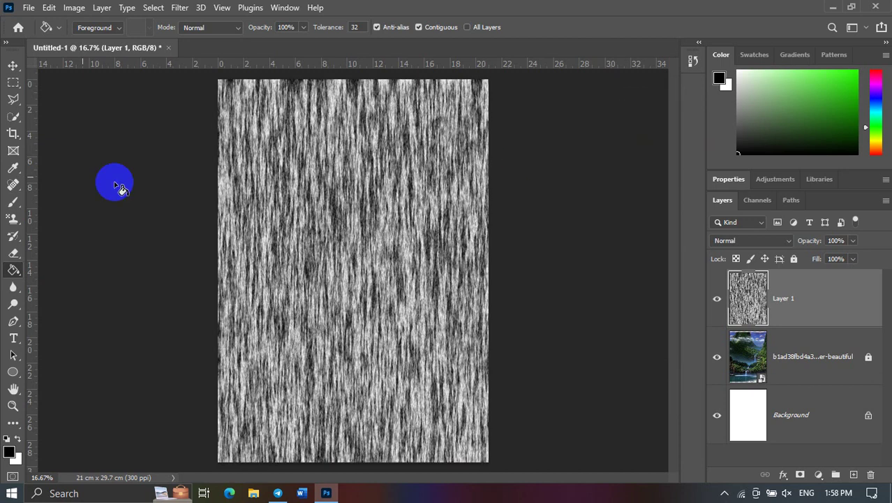
Step: Blend the rain layer with Screen, shift it up, and enlarge it to about 111%
left_click(13, 64)
left_click(767, 241)
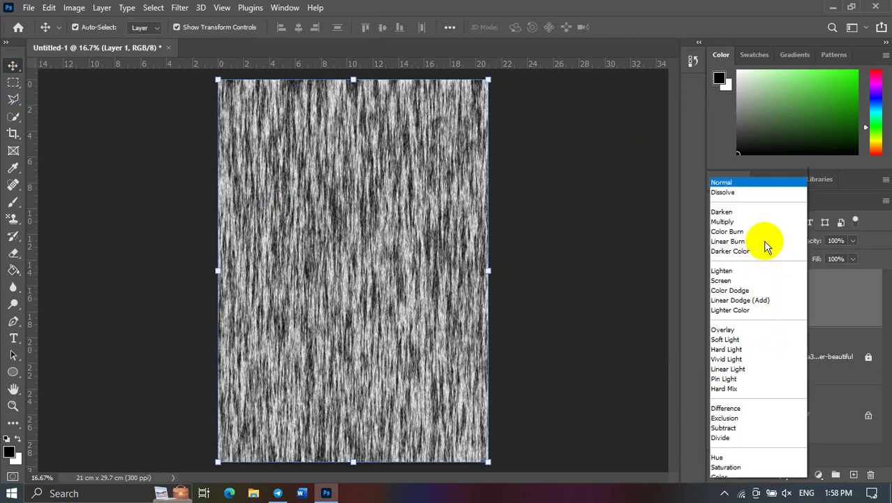
left_click(759, 261)
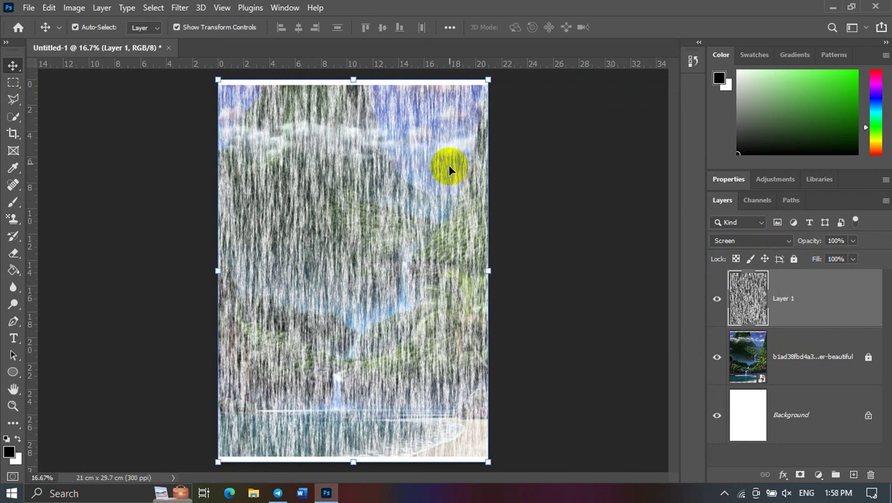
mouse_move(448, 165)
left_mouse_down()
mouse_move(437, 124)
mouse_move(449, 128)
left_mouse_up()
left_click_drag(479, 427, 518, 470)
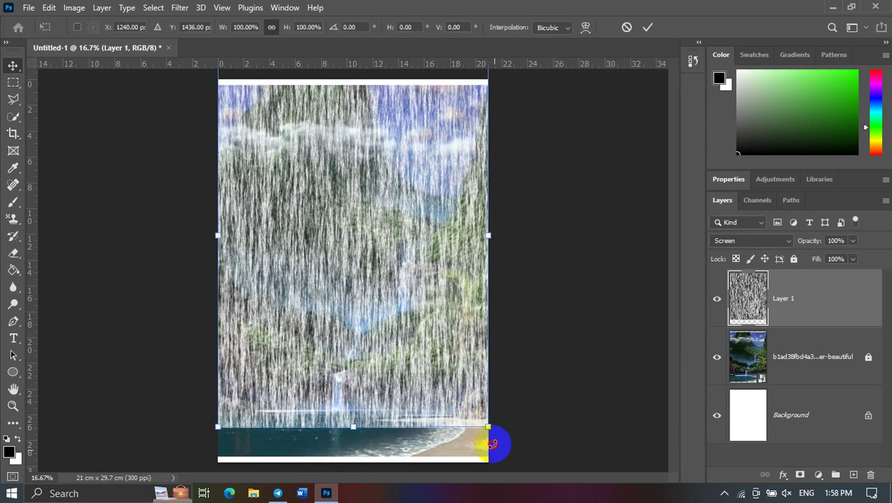
Step: Switch the rain layer to Soft Light, commit the resize, and move it down
left_click(721, 243)
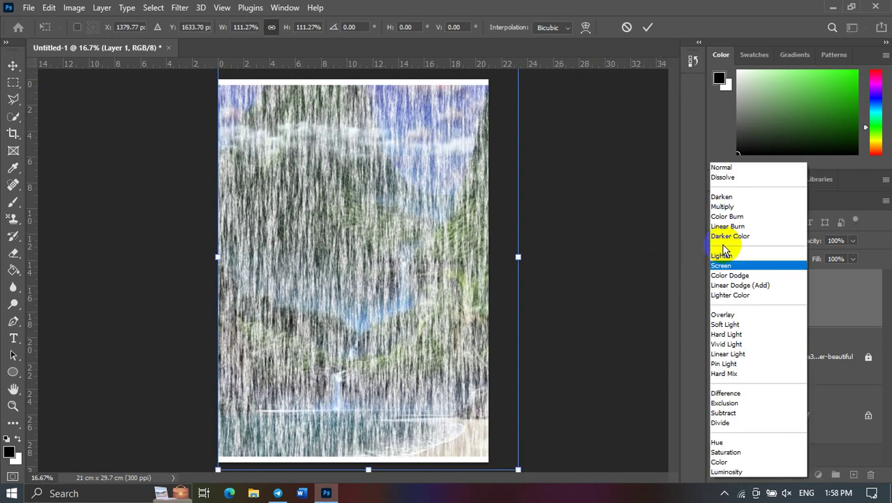
left_click(729, 323)
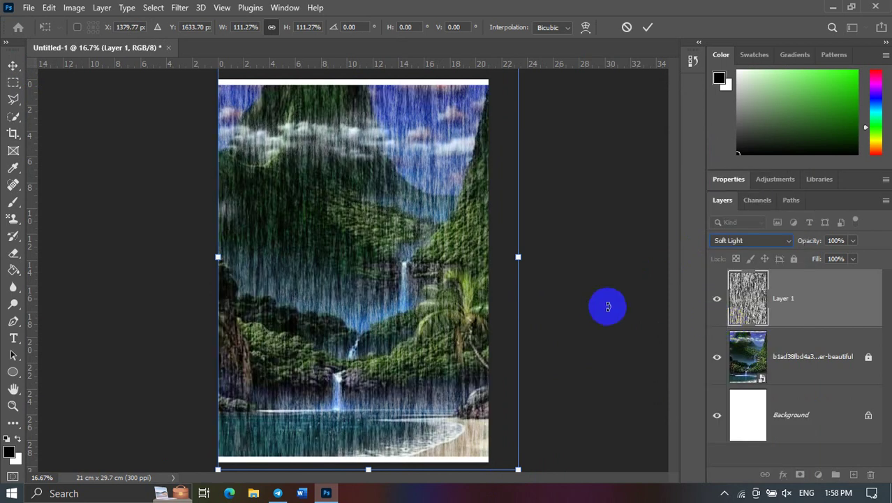
left_click(649, 24)
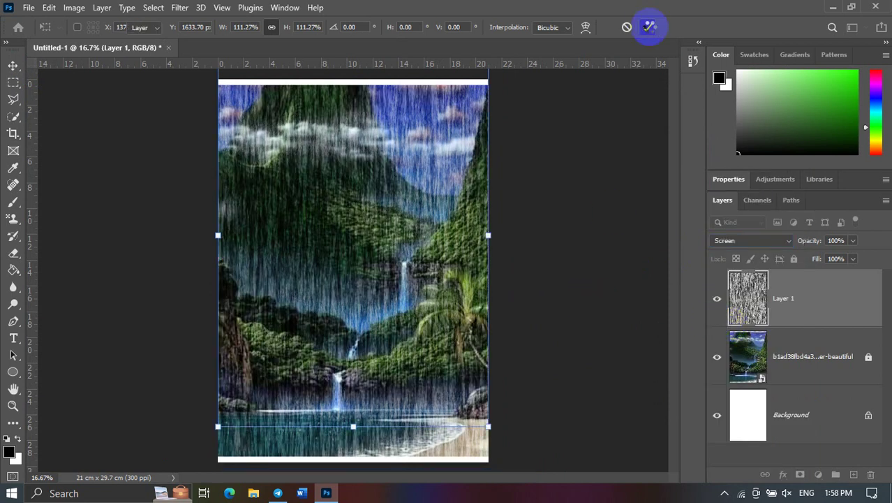
mouse_move(402, 202)
left_mouse_down()
mouse_move(401, 306)
mouse_move(399, 294)
left_mouse_up()
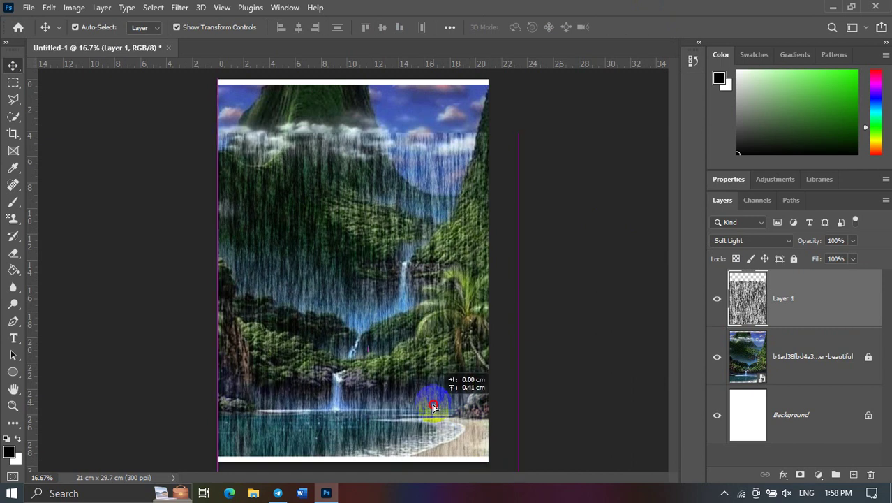
left_click_drag(435, 413, 427, 411)
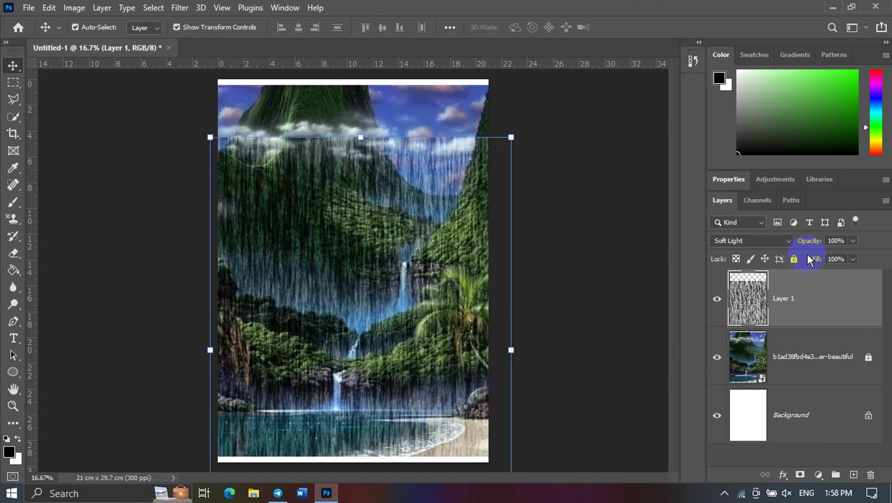
Step: Lower the rain layer's Fill to 38% and shift the layer slightly into place
left_click(853, 259)
left_click_drag(861, 275, 821, 279)
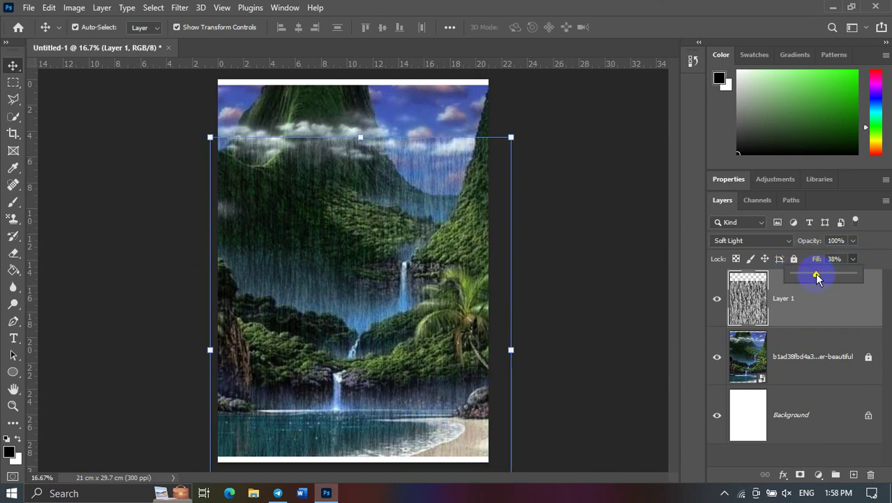
left_click(564, 237)
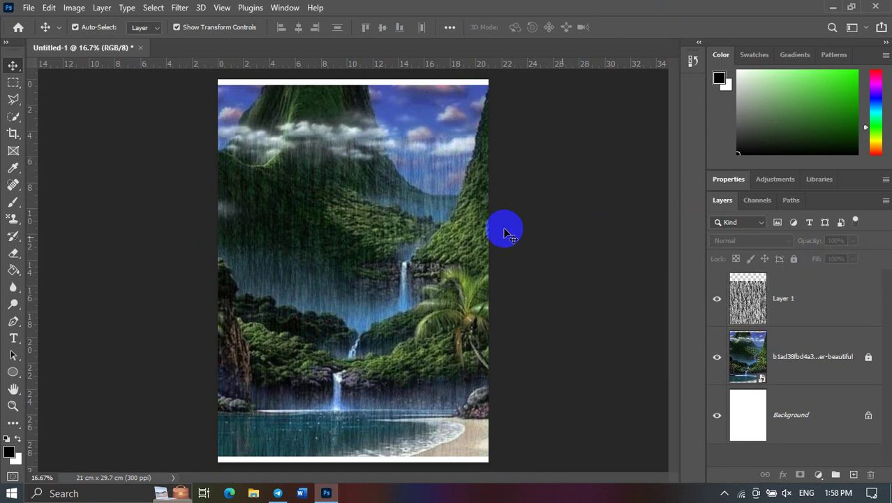
left_click(329, 198)
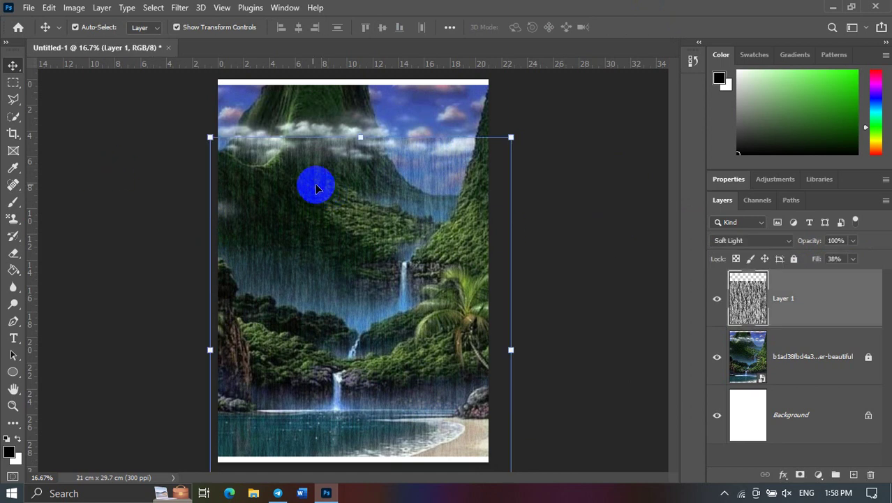
left_click(24, 255)
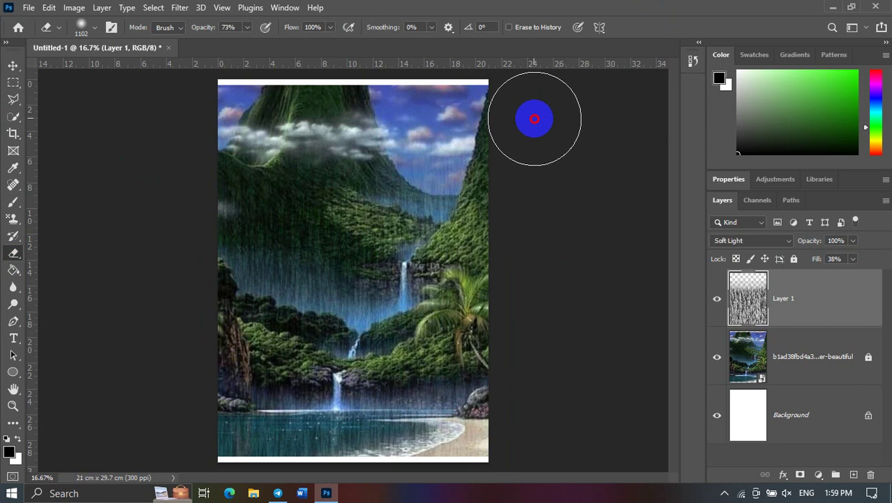
left_click(12, 66)
left_click_drag(259, 254, 265, 239)
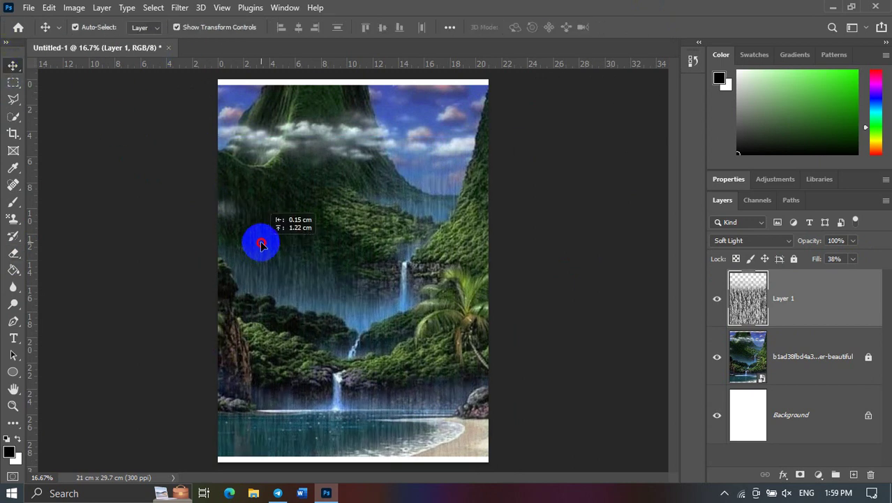
left_click(574, 271)
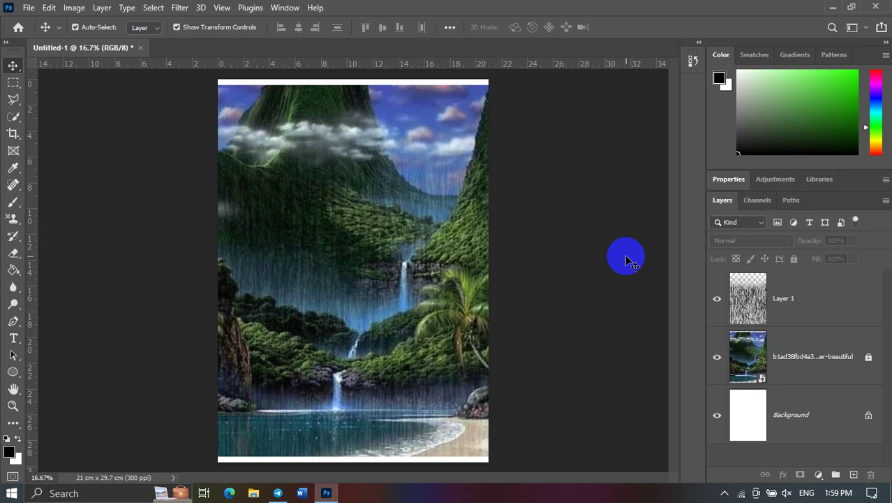
Step: Tilt the rain layer about 8.6° and reposition it over the scene, then delete it
left_click(455, 248)
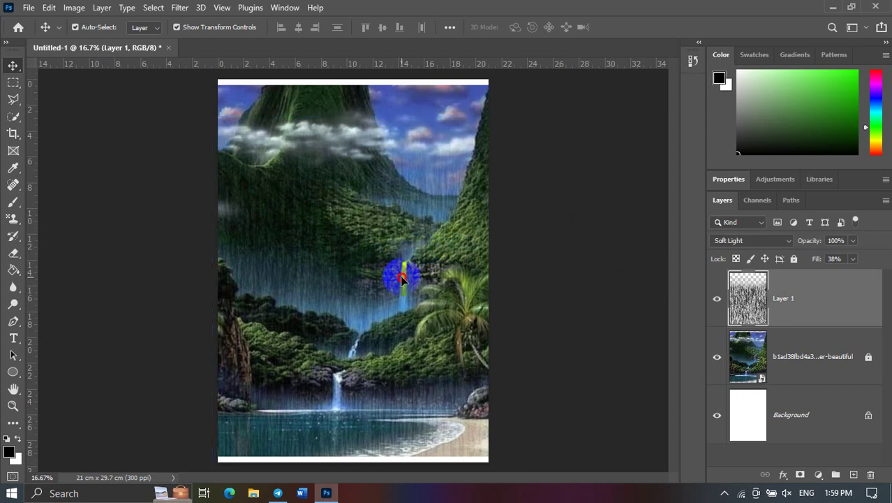
left_click_drag(402, 279, 389, 238)
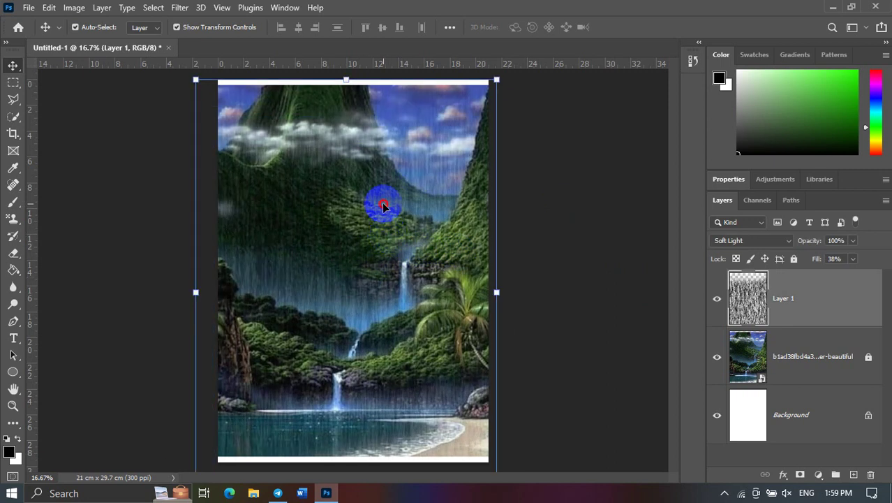
left_click_drag(378, 199, 370, 112)
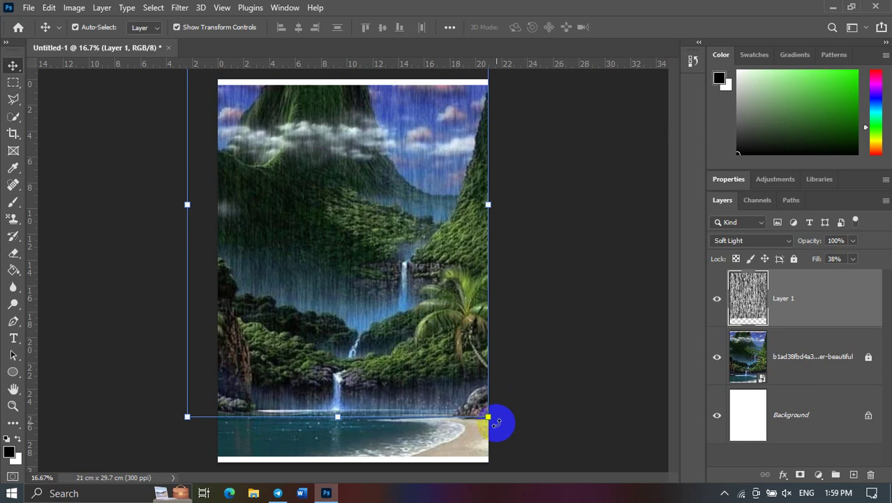
left_click_drag(501, 425, 487, 442)
mouse_move(391, 352)
left_mouse_down()
mouse_move(378, 413)
mouse_move(393, 431)
left_mouse_up()
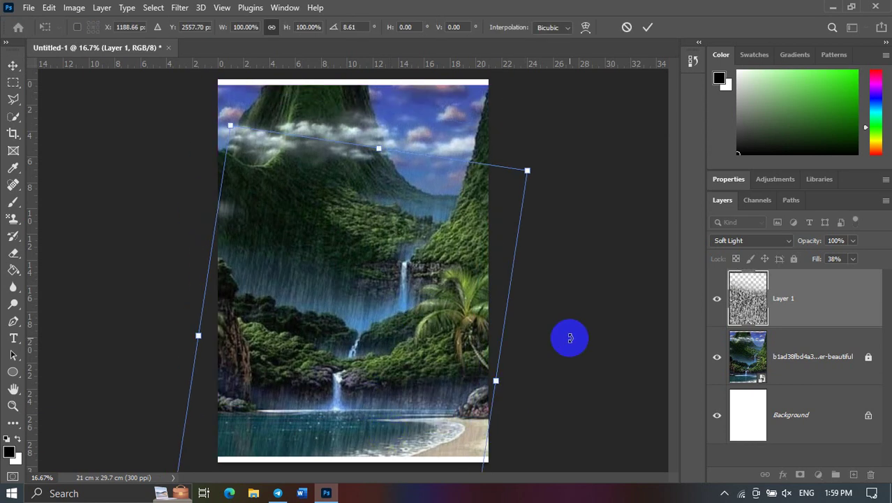
left_click(647, 24)
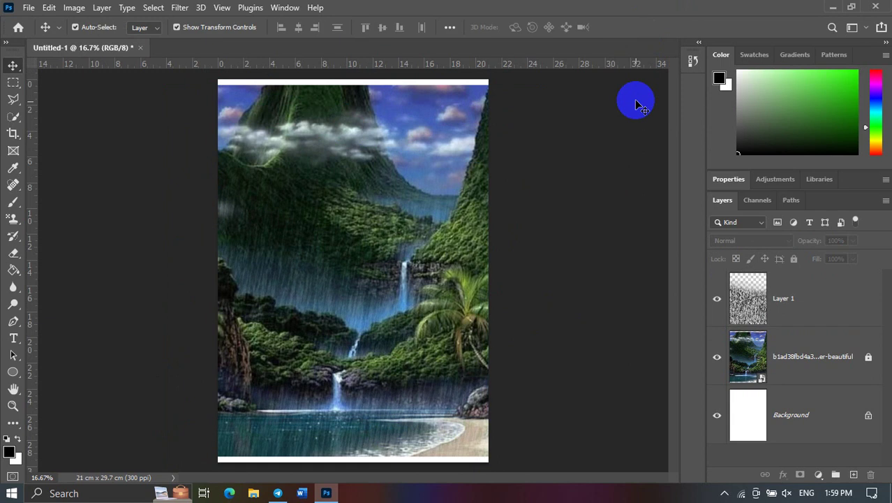
left_click_drag(451, 357, 449, 323)
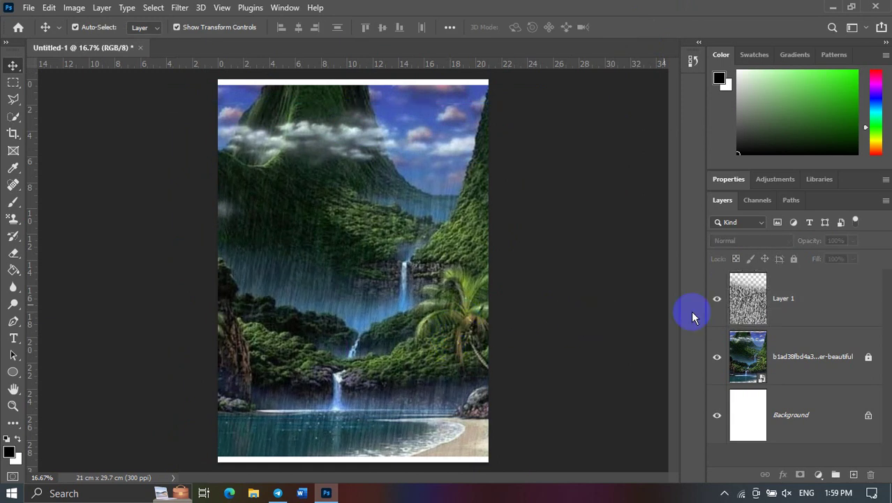
left_click(399, 250)
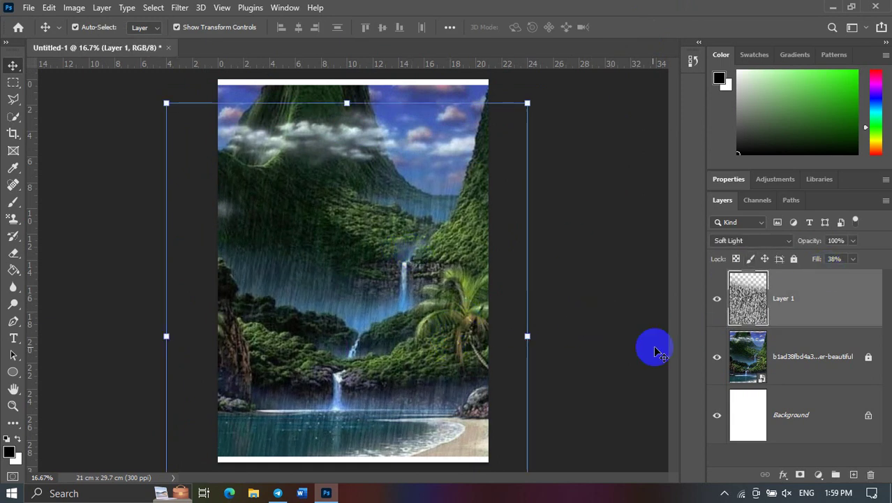
key("Delete")
Step: Add an empty layer, reset colours to black/white, and crop the canvas to 28.96 x 28.85 cm
left_click(853, 474)
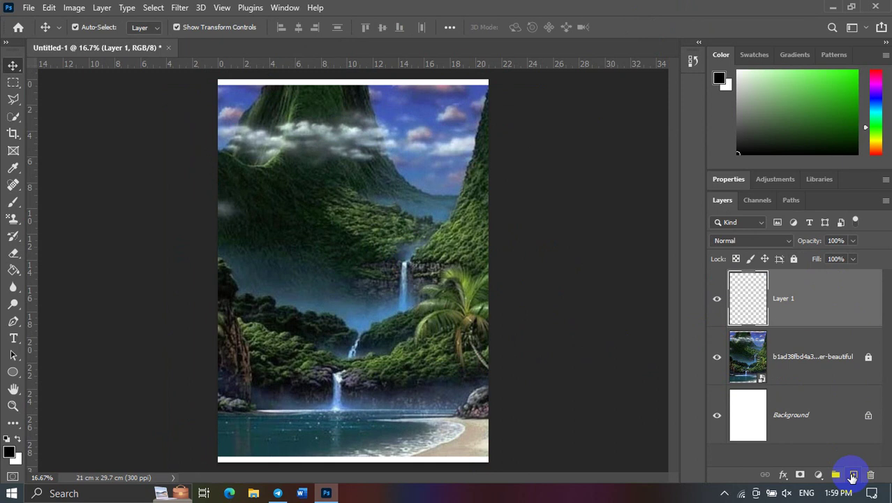
left_click(8, 438)
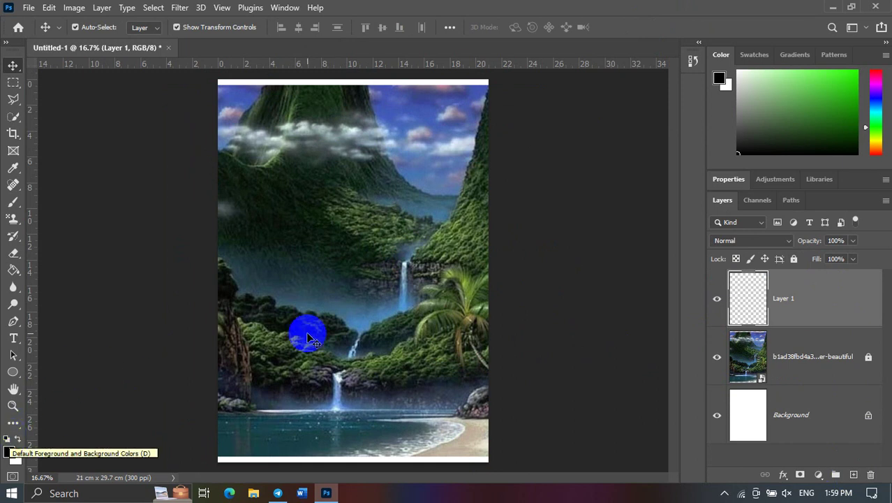
left_click(13, 134)
left_click_drag(348, 81, 349, 86)
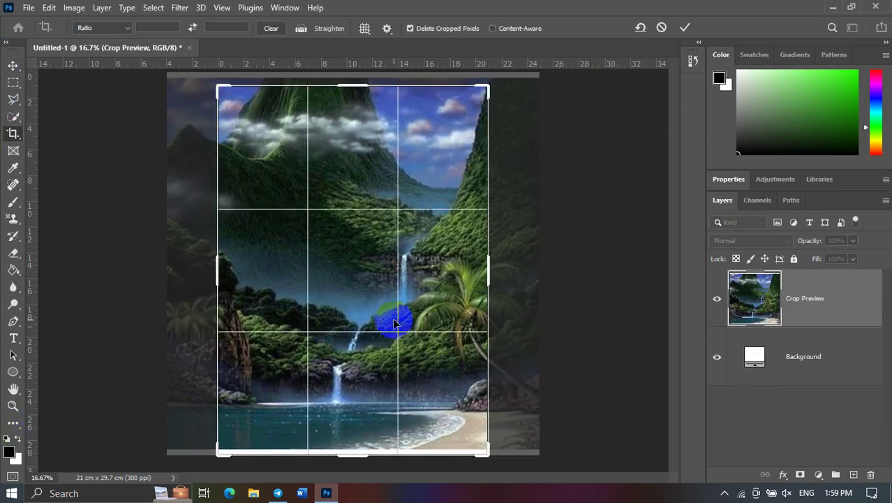
left_click_drag(354, 452, 354, 446)
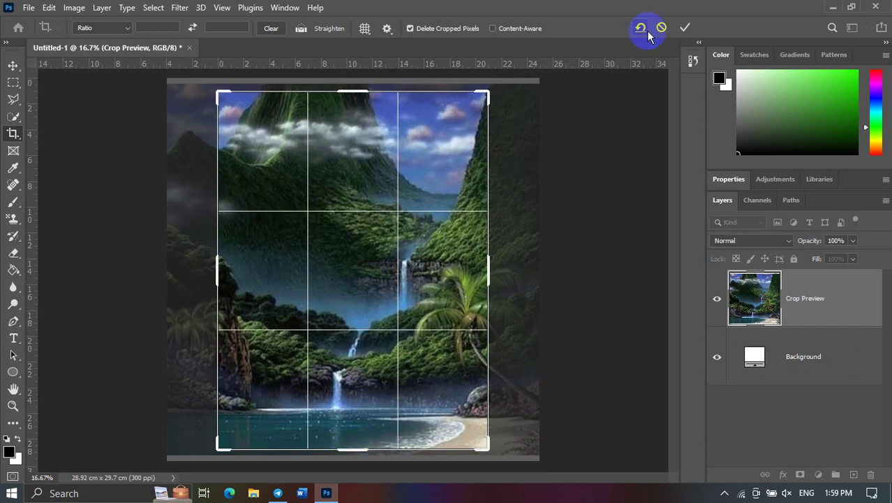
left_click(681, 30)
left_click(572, 125)
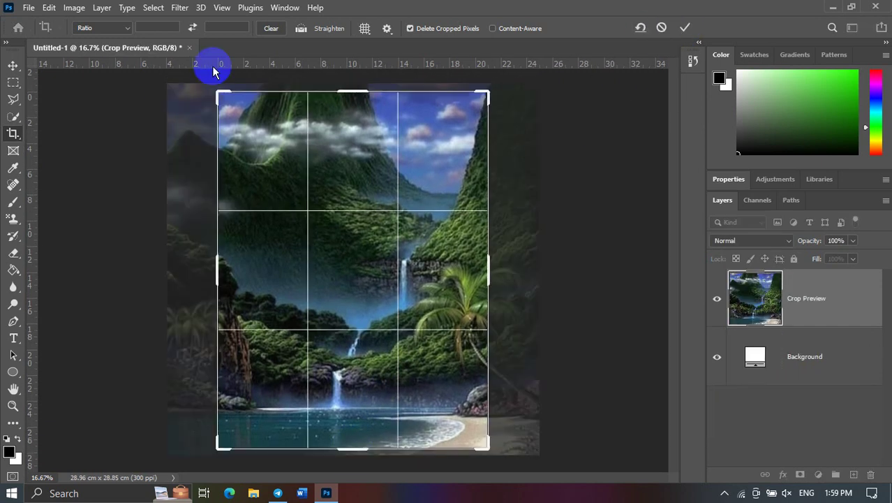
left_click(685, 29)
right_click(198, 48)
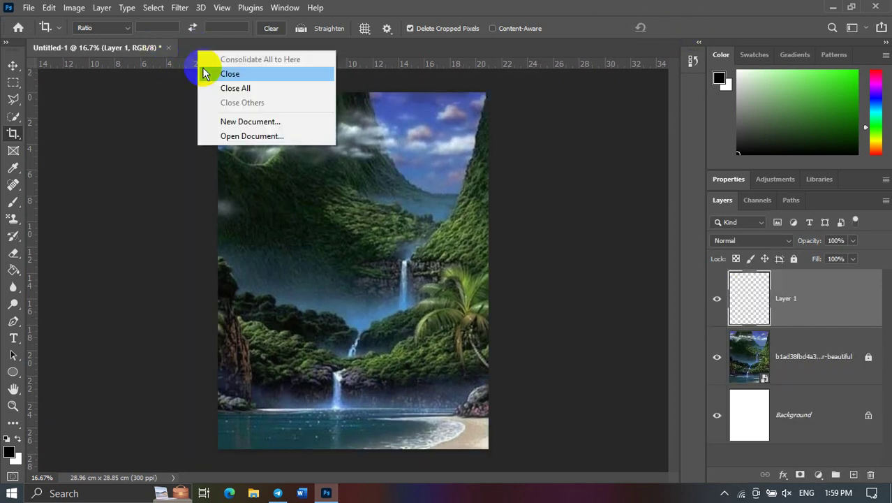
Step: Open the road photo R (9).jpg
left_click(244, 135)
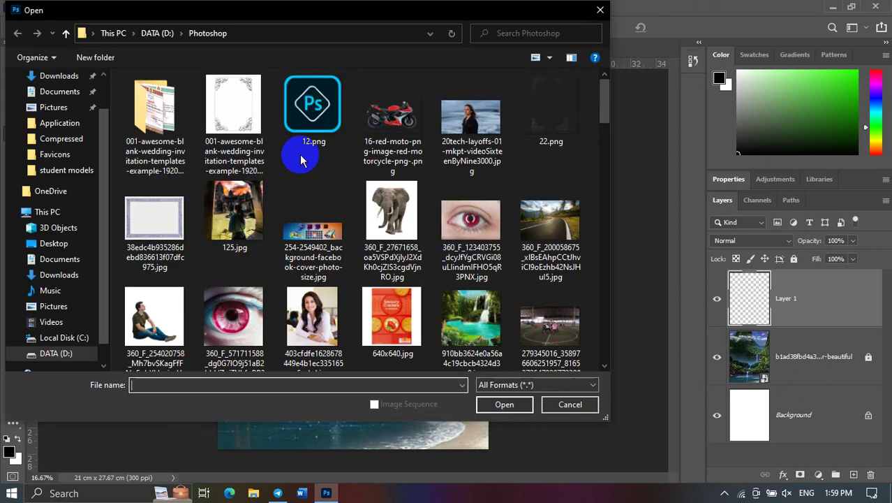
scroll(328, 218, "down", 1)
scroll(328, 218, "down", 5)
scroll(328, 218, "down", 5)
scroll(326, 213, "down", 5)
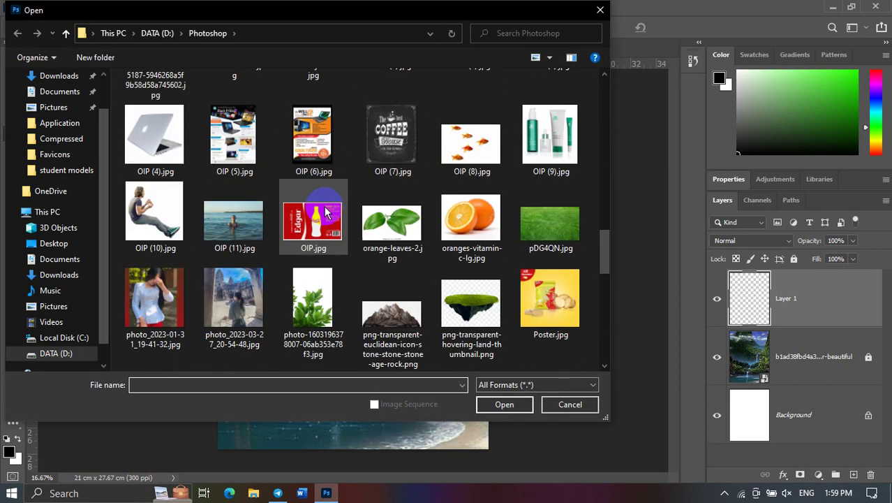
scroll(328, 218, "down", 5)
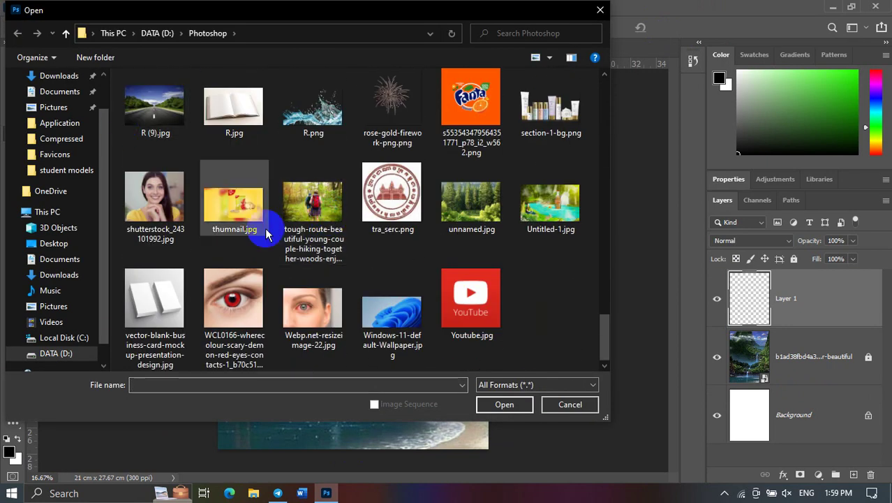
left_click(178, 129)
left_click(489, 404)
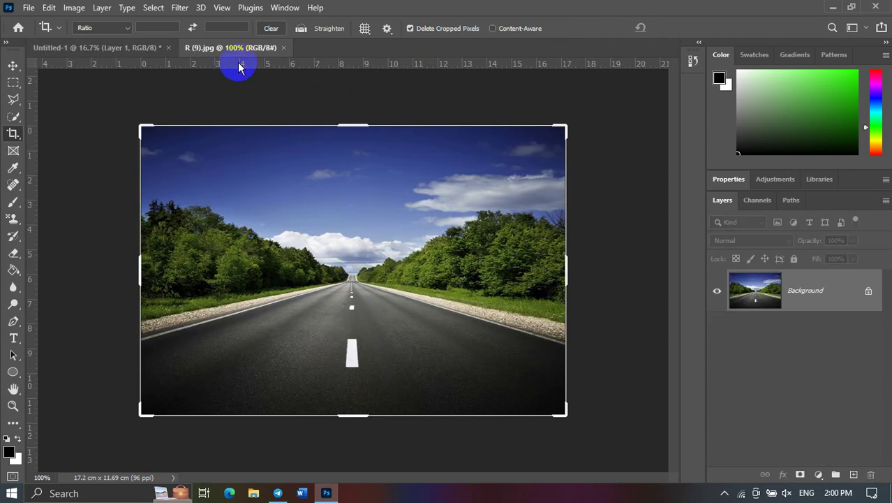
Step: Close the Untitled-1 waterfall document without saving changes
left_click(12, 66)
left_click(168, 47)
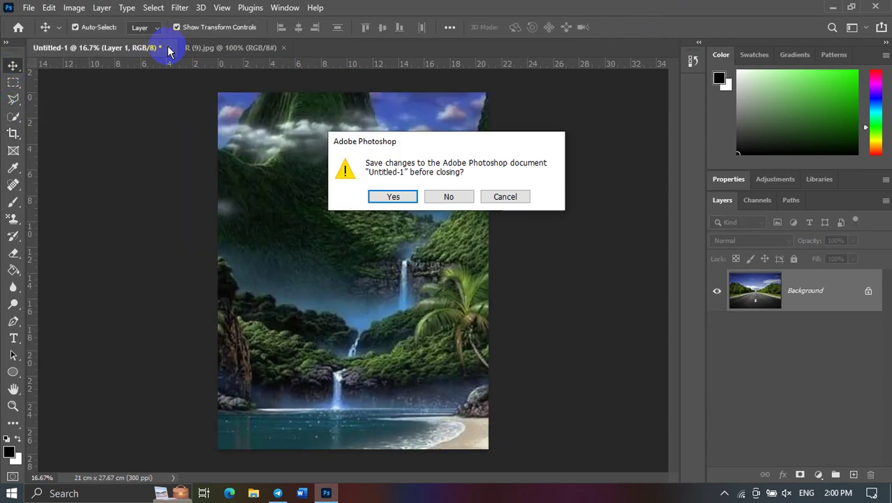
left_click(429, 190)
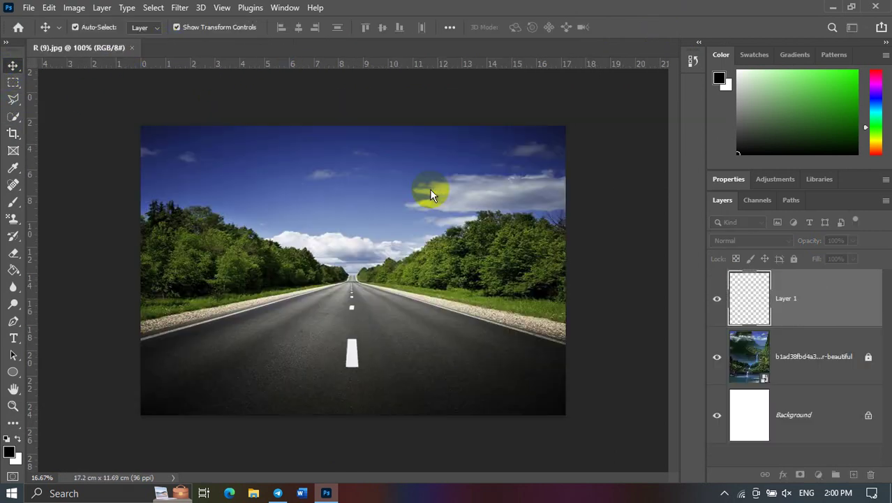
Step: Add Layer 1 above the road photo and fill it solid black with the Paint Bucket
left_click(853, 475)
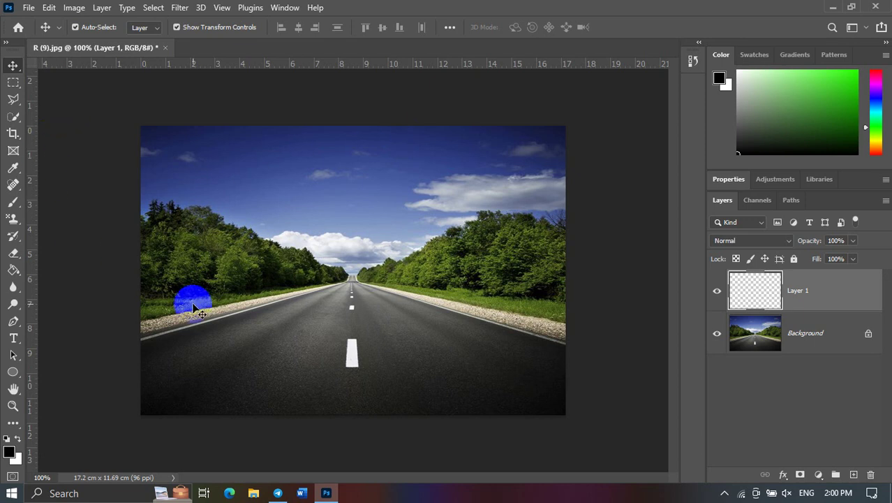
left_click(371, 227)
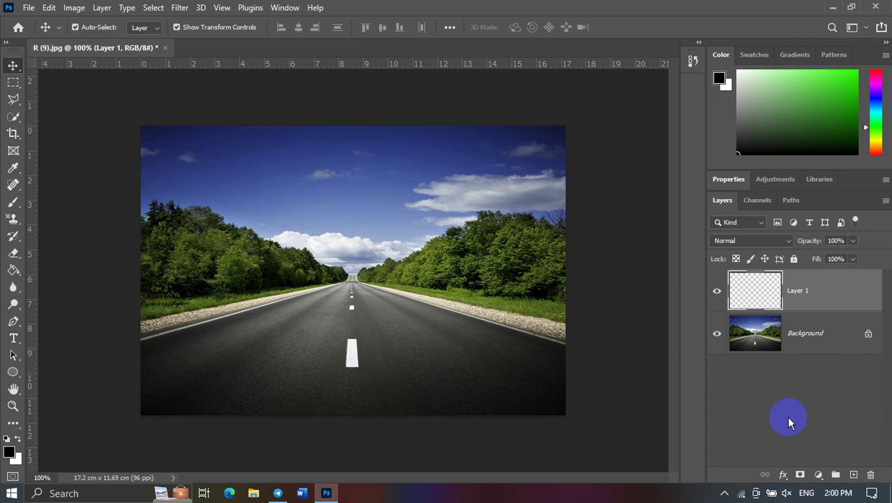
left_click(179, 8)
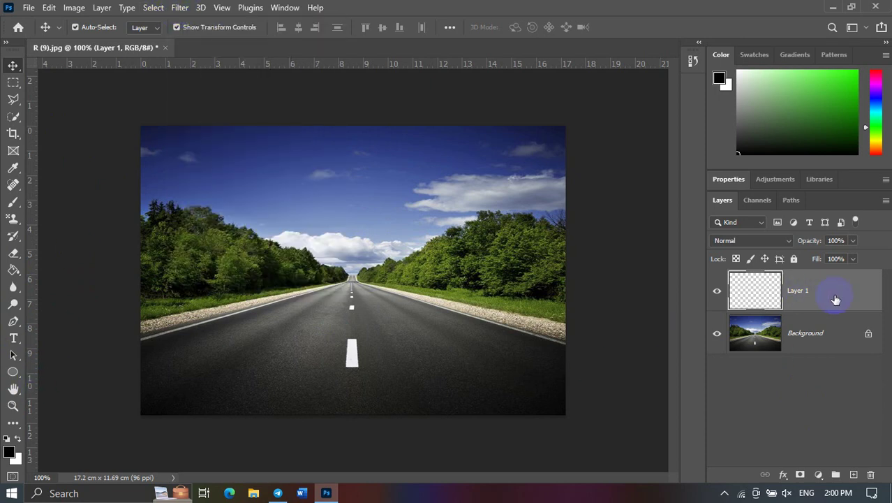
left_click(14, 271)
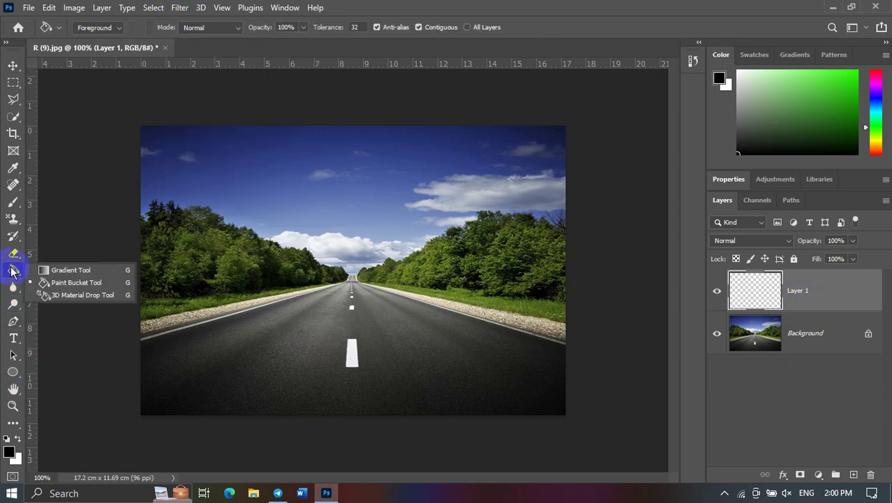
left_click(60, 284)
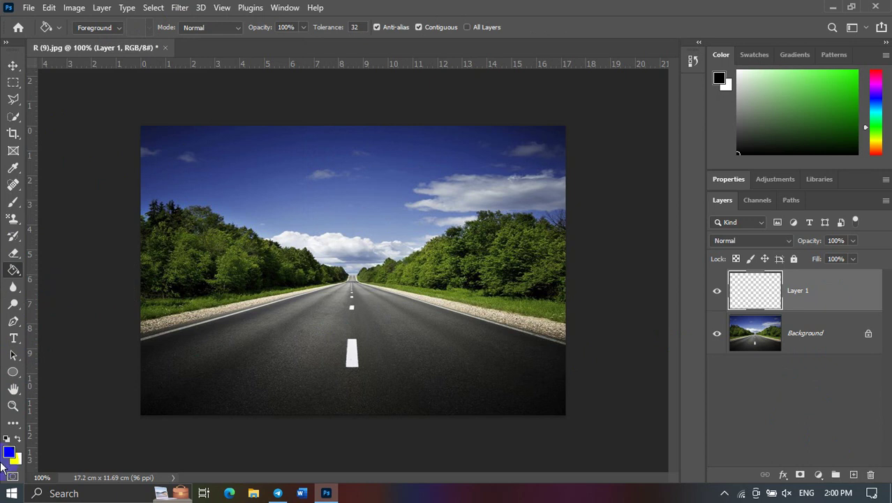
left_click(354, 249)
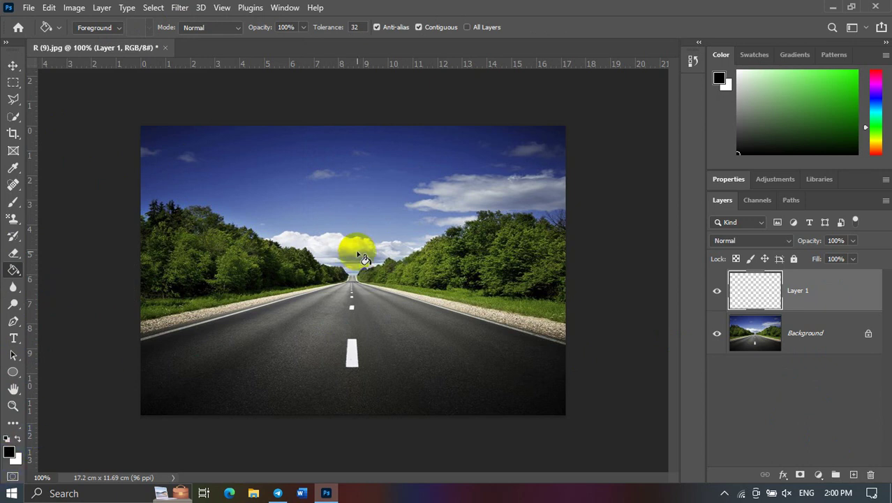
left_click(10, 67)
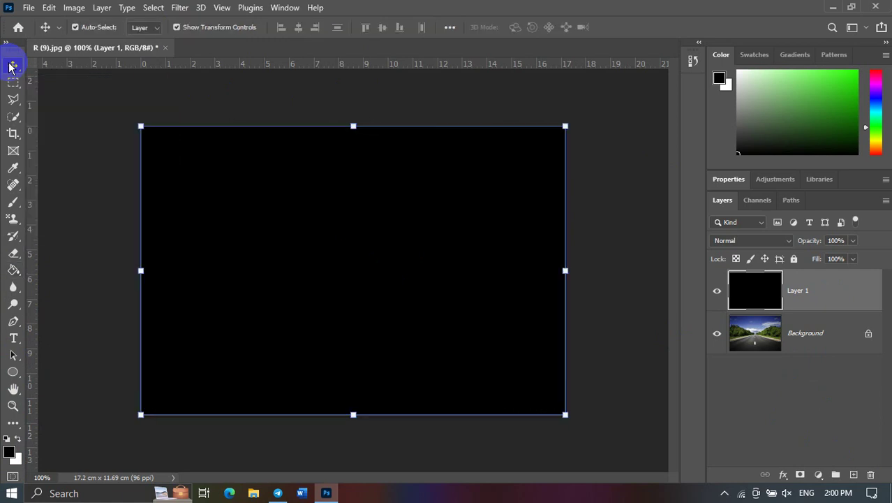
Step: Open the Lens Flare filter and drag the flare centre toward the preview's top-right
left_click(187, 8)
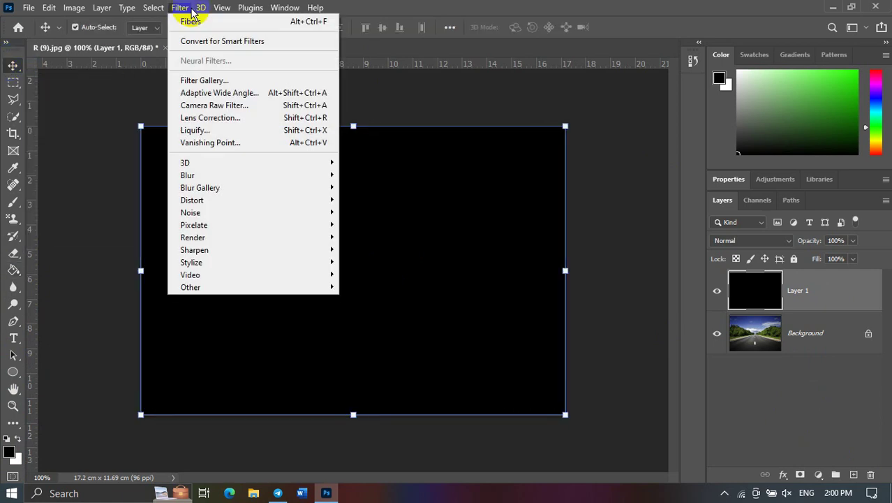
mouse_move(192, 237)
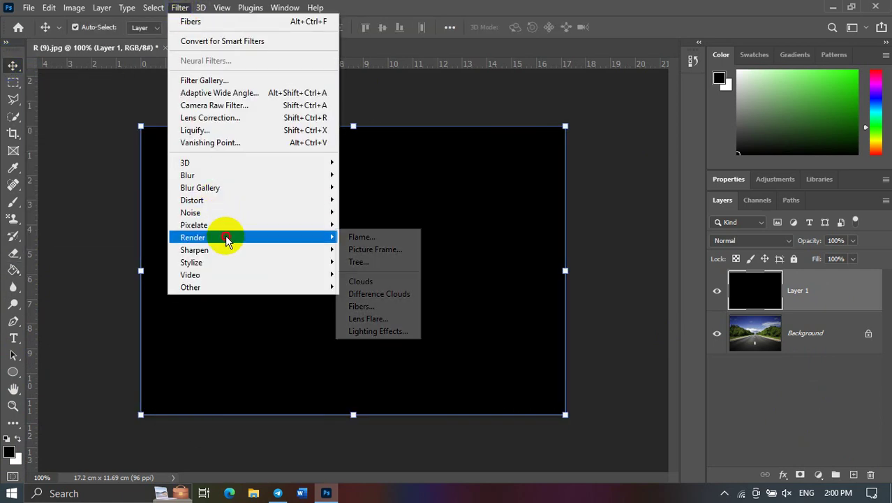
left_click(412, 323)
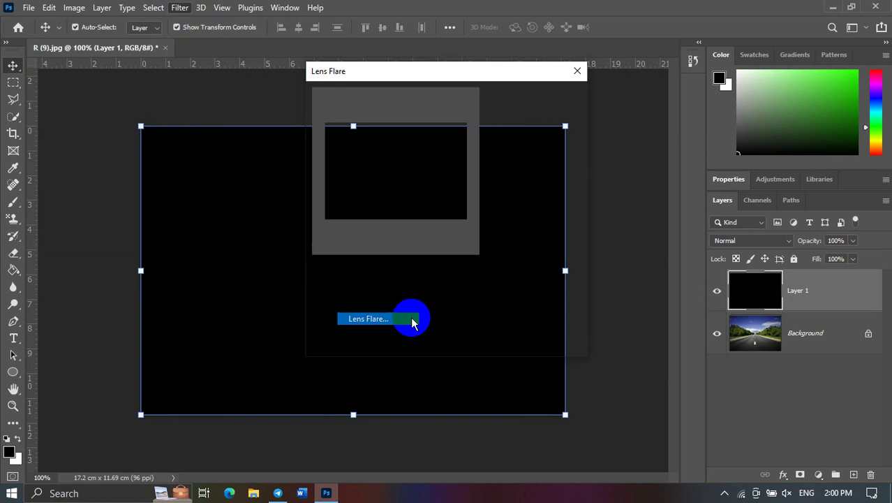
left_click_drag(419, 81, 509, 67)
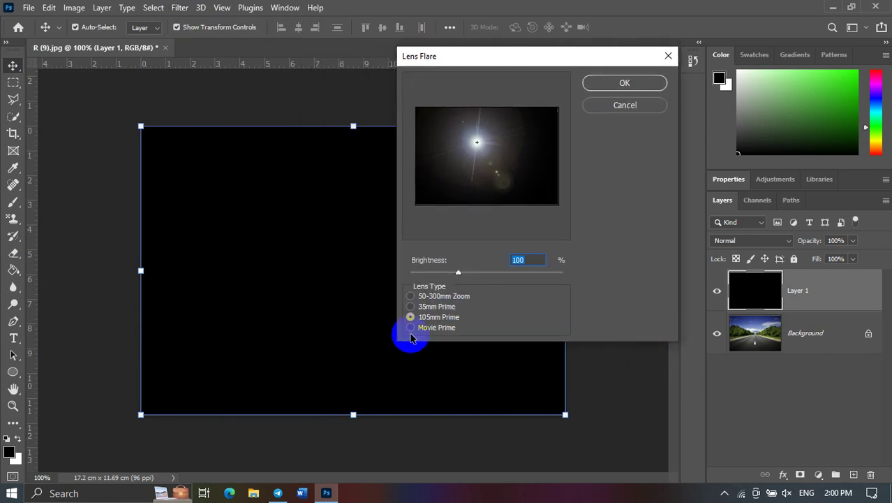
left_click(418, 298)
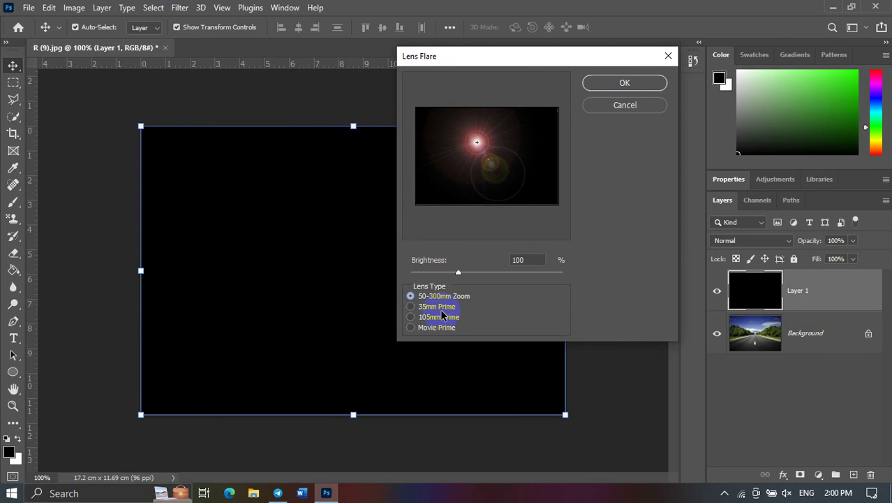
left_click(478, 142)
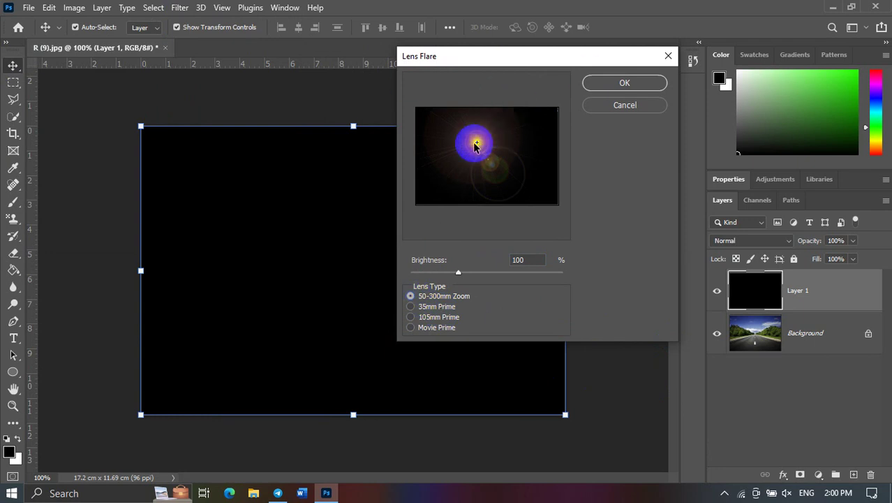
mouse_move(475, 145)
left_mouse_down()
mouse_move(462, 165)
mouse_move(520, 183)
mouse_move(549, 123)
mouse_move(426, 109)
mouse_move(424, 129)
mouse_move(512, 174)
mouse_move(516, 107)
mouse_move(450, 179)
mouse_move(524, 119)
mouse_move(487, 201)
mouse_move(558, 120)
mouse_move(492, 149)
mouse_move(504, 149)
mouse_move(529, 123)
mouse_move(452, 123)
mouse_move(488, 139)
mouse_move(507, 186)
mouse_move(518, 149)
mouse_move(553, 110)
mouse_move(534, 129)
mouse_move(438, 129)
mouse_move(447, 225)
left_mouse_up()
Step: Apply a 105mm Prime flare near the top of the preview at 95% brightness
left_click(446, 310)
left_click(435, 320)
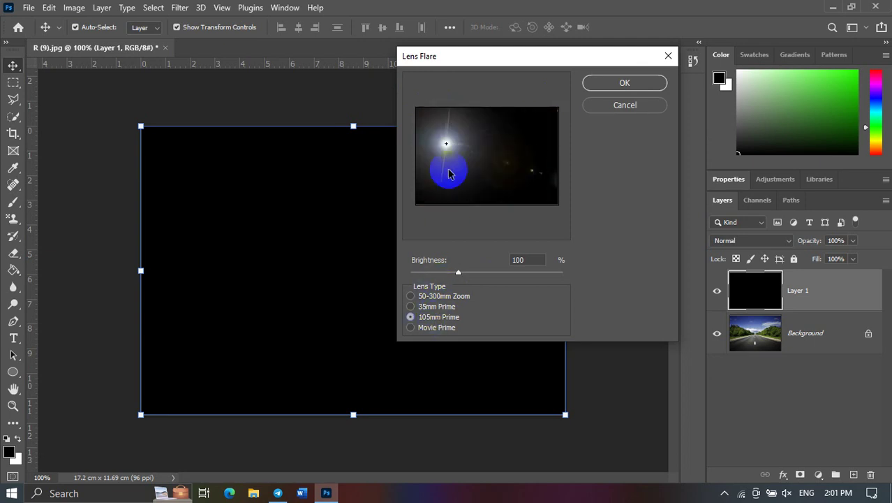
mouse_move(446, 145)
left_mouse_down()
mouse_move(504, 131)
mouse_move(446, 164)
mouse_move(534, 193)
mouse_move(487, 125)
mouse_move(519, 106)
mouse_move(512, 137)
left_mouse_up()
mouse_move(458, 276)
left_mouse_down()
mouse_move(515, 277)
mouse_move(446, 279)
mouse_move(479, 278)
mouse_move(452, 282)
left_mouse_up()
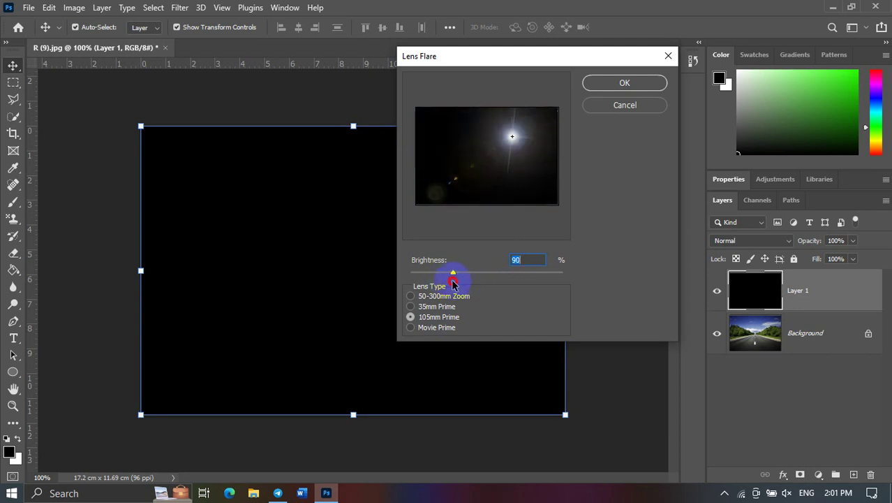
left_click(429, 330)
left_click(460, 275)
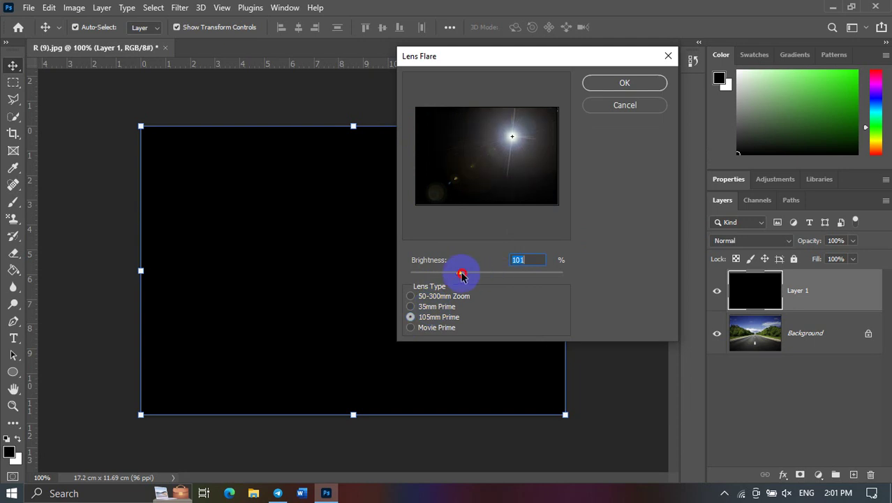
left_click_drag(463, 276, 458, 278)
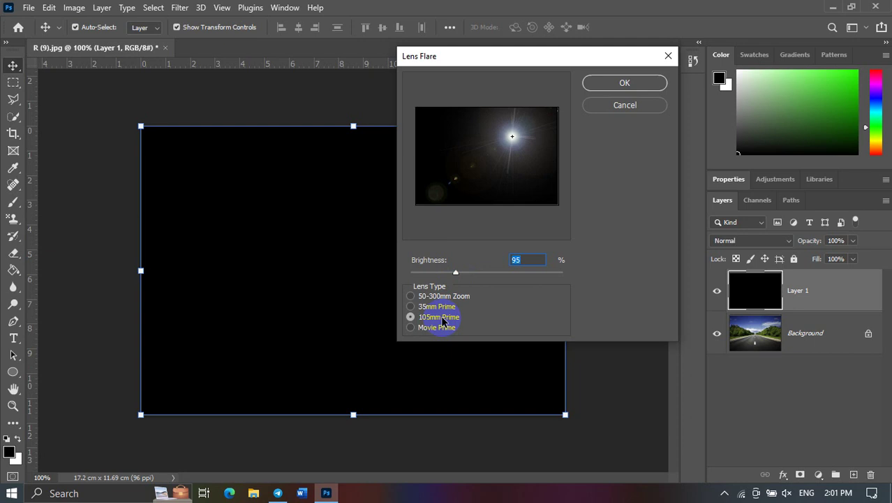
left_click(625, 83)
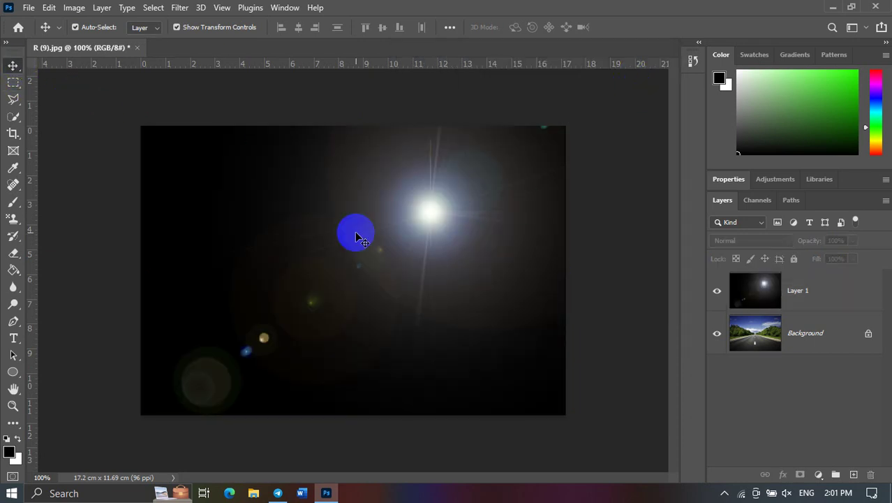
Step: Set the flare layer's blend mode to Screen and move it up-left into the sky
mouse_move(490, 302)
left_mouse_down()
mouse_move(510, 297)
mouse_move(491, 296)
left_mouse_up()
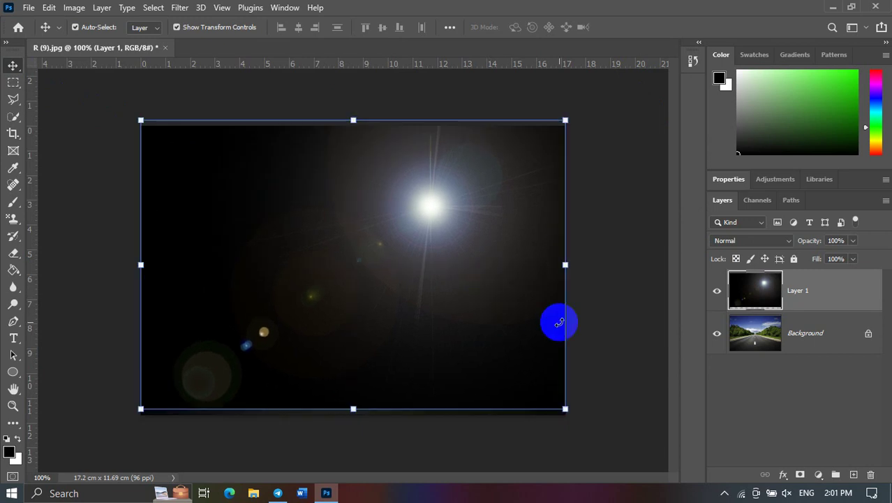
left_click(627, 337)
left_click_drag(430, 288, 432, 295)
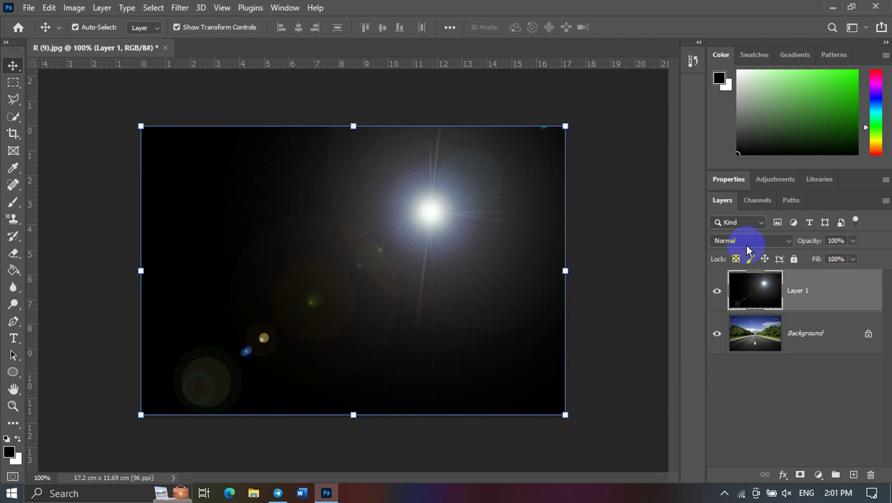
left_click(746, 245)
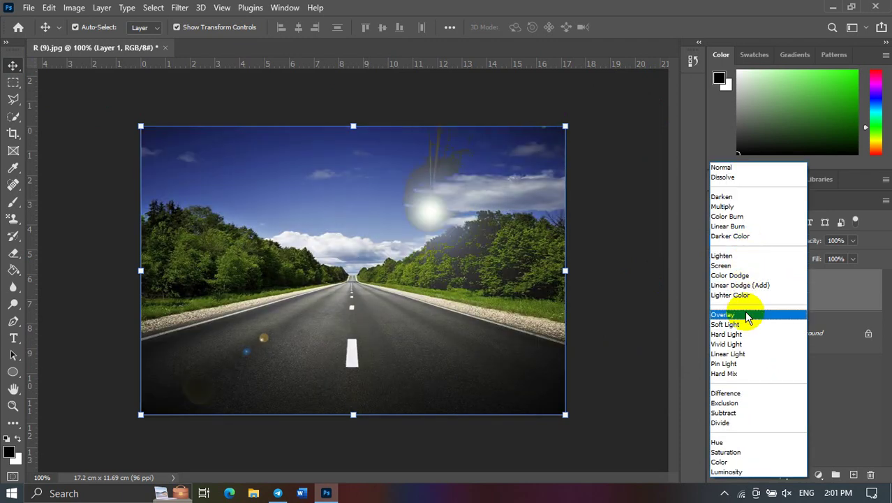
left_click(753, 271)
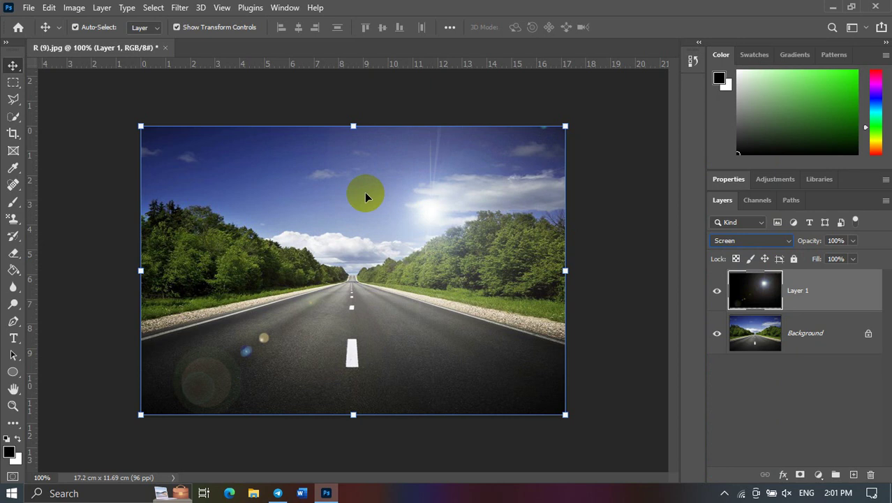
mouse_move(442, 225)
left_mouse_down()
mouse_move(397, 189)
mouse_move(446, 192)
mouse_move(366, 182)
mouse_move(397, 206)
mouse_move(432, 204)
mouse_move(446, 215)
mouse_move(424, 205)
left_mouse_up()
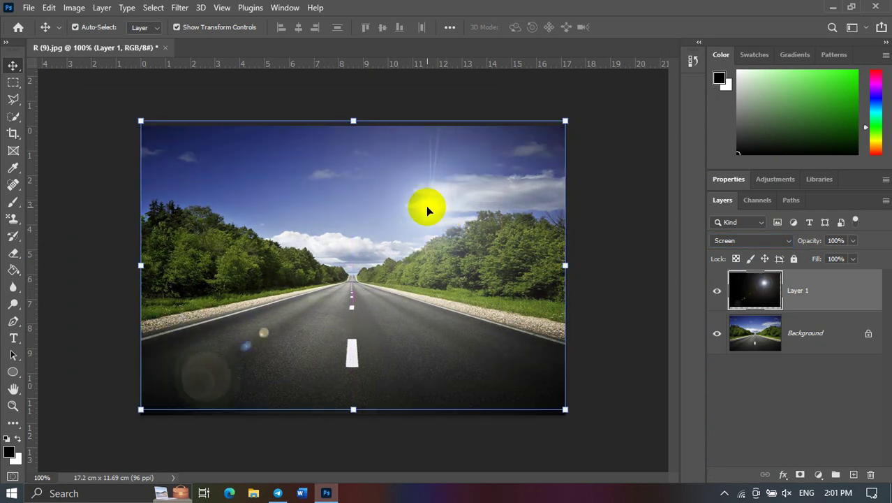
Step: Flip the flare layer horizontally and raise it into the upper-left sky
left_click(566, 125)
right_click(567, 125)
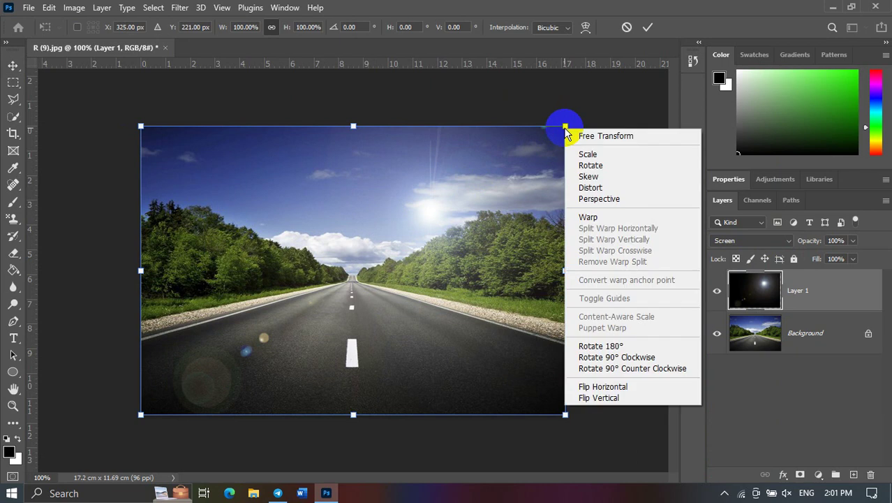
left_click(599, 397)
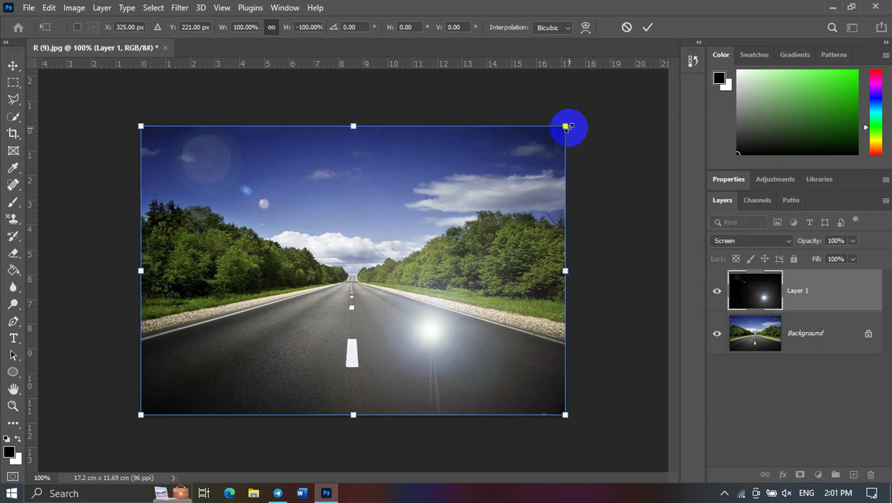
key("ctrl+z")
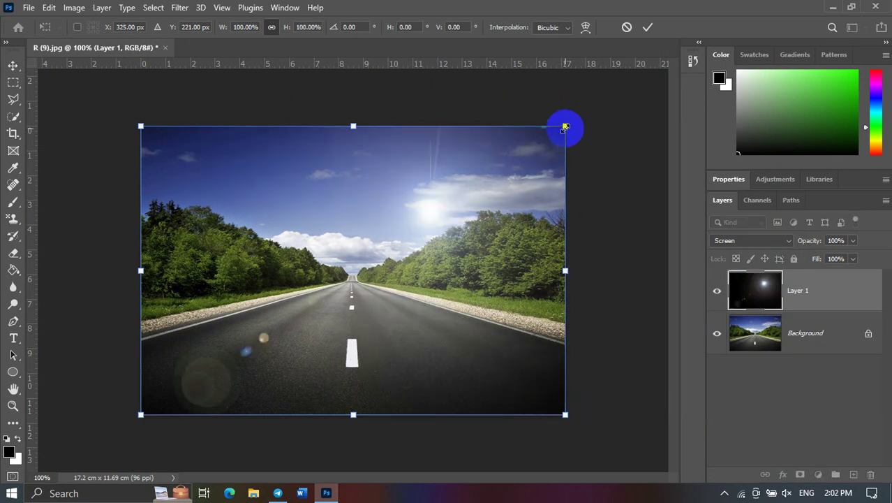
right_click(566, 128)
left_click(614, 382)
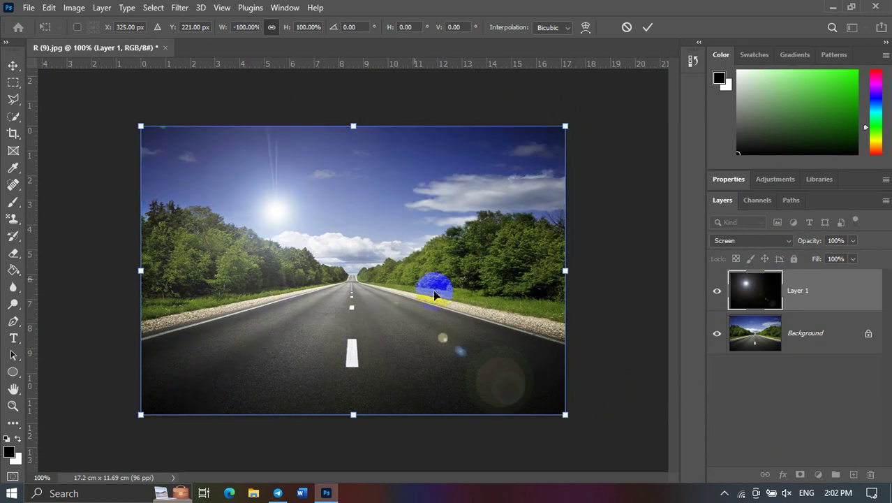
mouse_move(434, 295)
left_mouse_down()
mouse_move(313, 256)
mouse_move(310, 233)
left_mouse_up()
left_click_drag(310, 235, 309, 235)
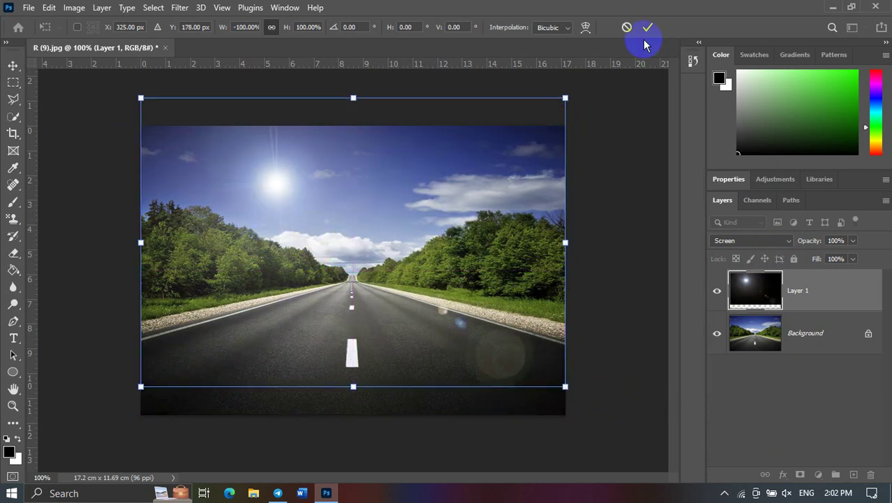
left_click(653, 28)
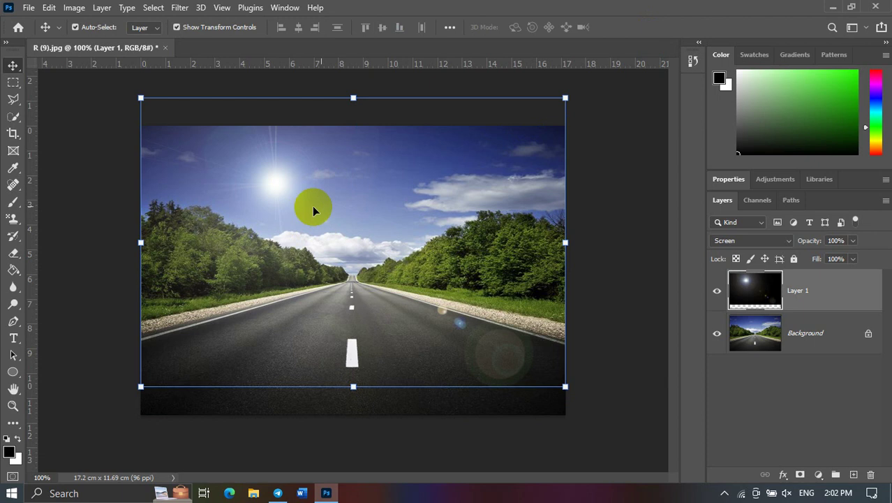
Step: Shift the flare layer right and set the Eraser to a soft 291 px brush
left_click(585, 139)
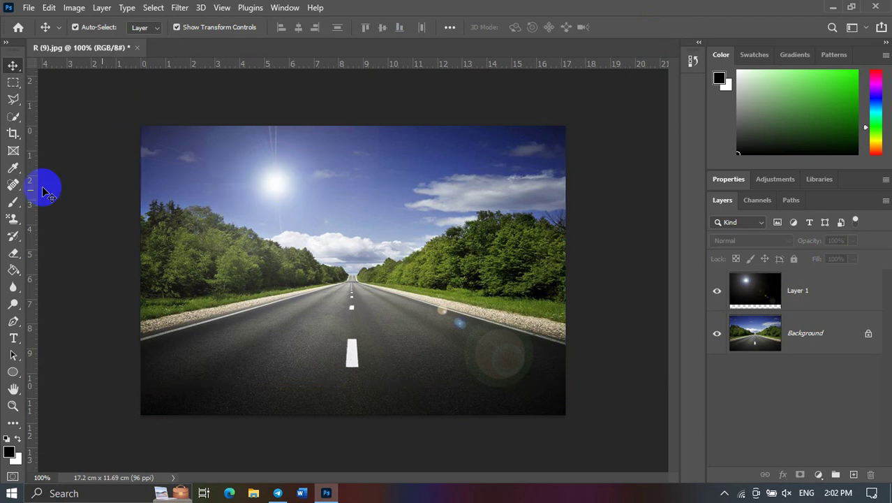
mouse_move(289, 144)
left_mouse_down()
mouse_move(226, 178)
mouse_move(339, 208)
left_mouse_up()
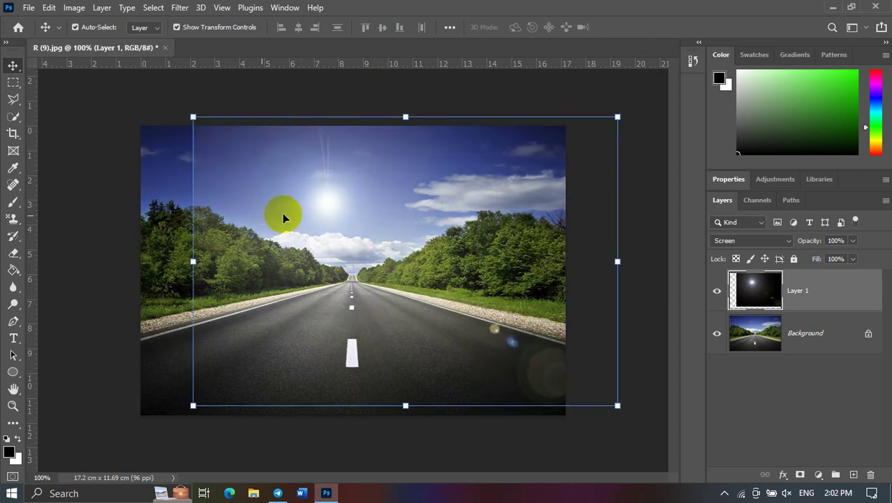
left_click(14, 254)
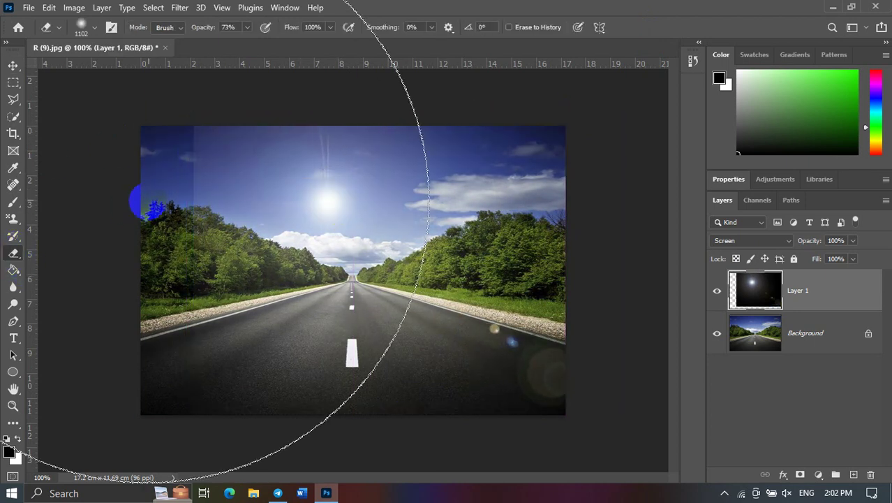
left_click(80, 28)
left_click_drag(149, 70, 139, 70)
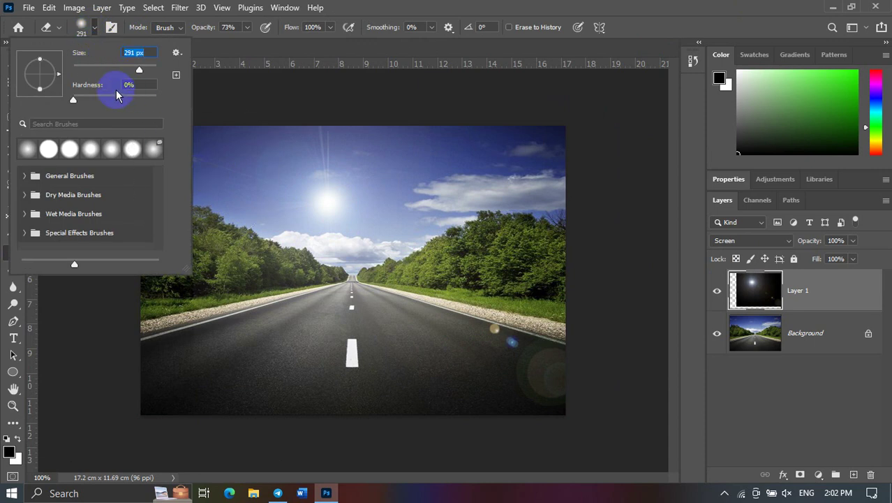
left_click(90, 33)
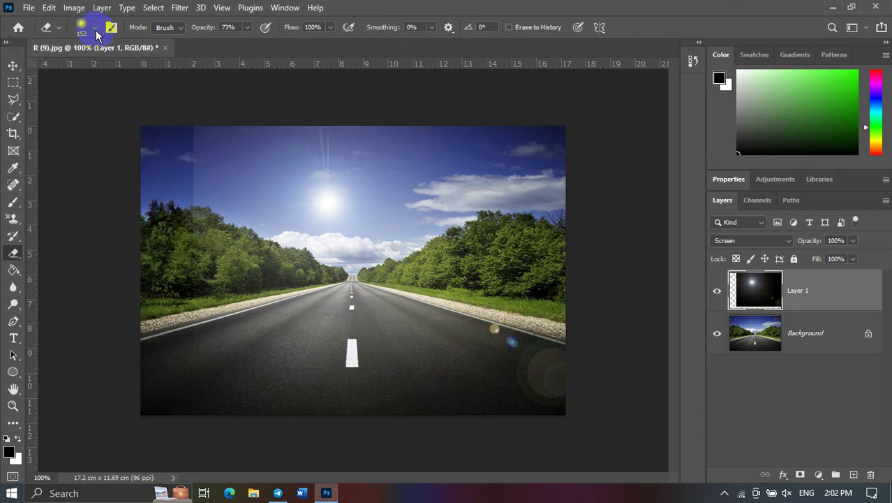
Step: Erase the flare's hard left edge and the leftover glow at bottom right
left_click_drag(207, 127, 182, 150)
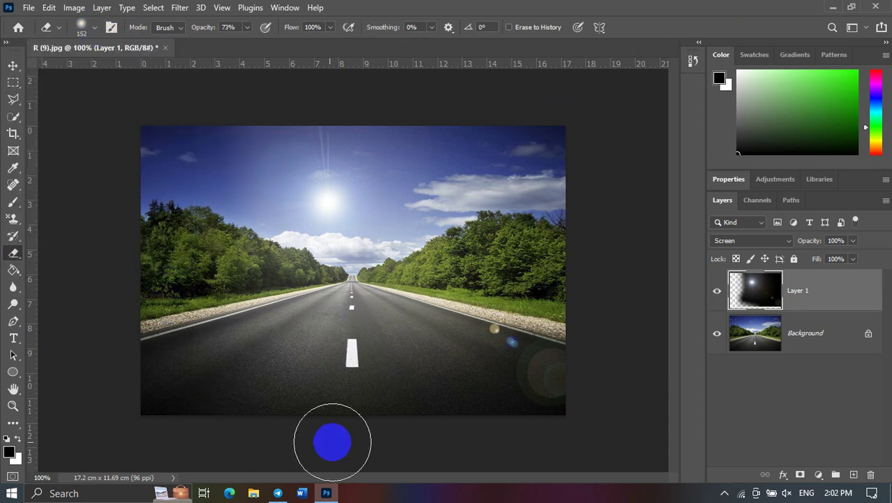
mouse_move(565, 148)
left_mouse_down()
mouse_move(494, 497)
mouse_move(467, 408)
left_mouse_up()
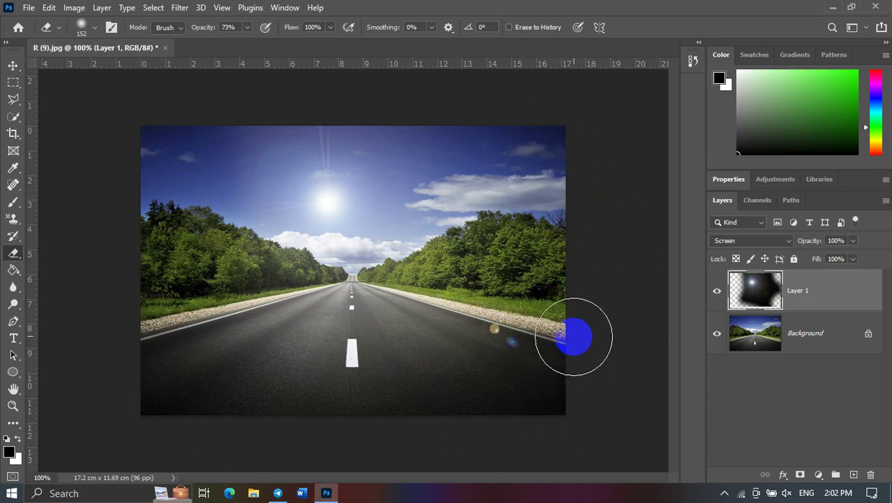
left_click(14, 66)
Step: Adjust the flare layer's Hue/Saturation to Hue about -172 and Saturation +68
left_click(782, 305)
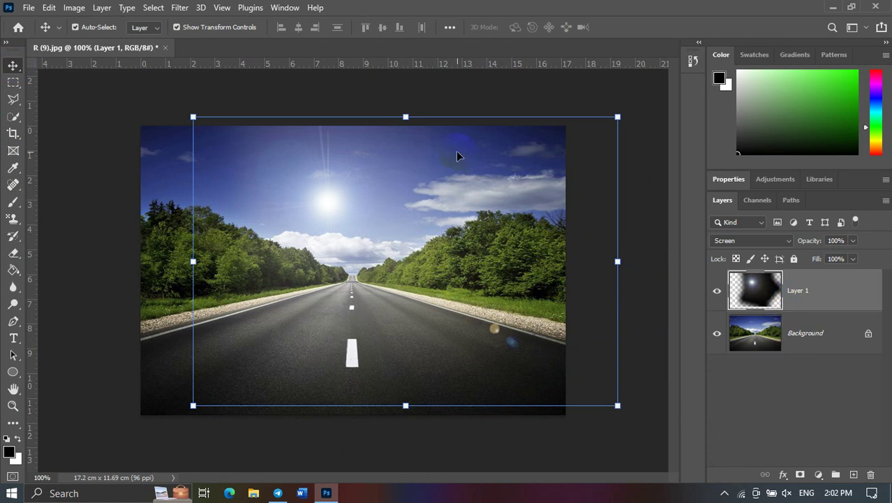
left_click(421, 253)
left_click(73, 8)
left_click(81, 41)
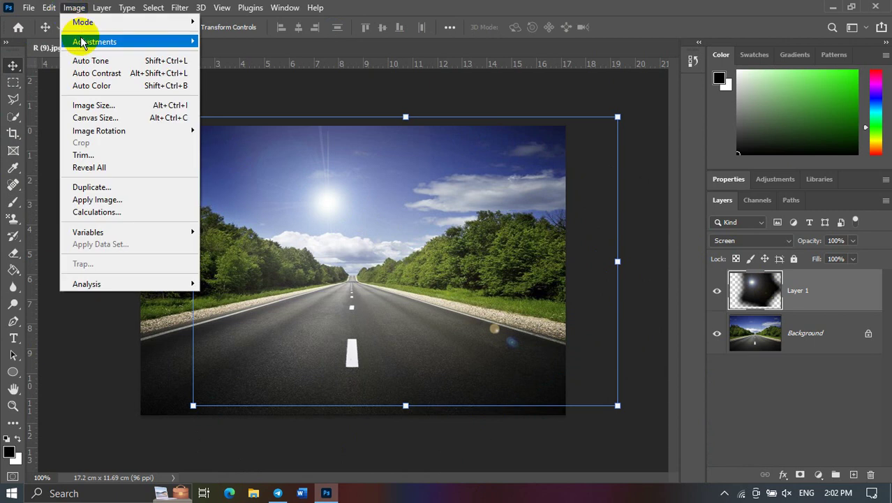
left_click(238, 110)
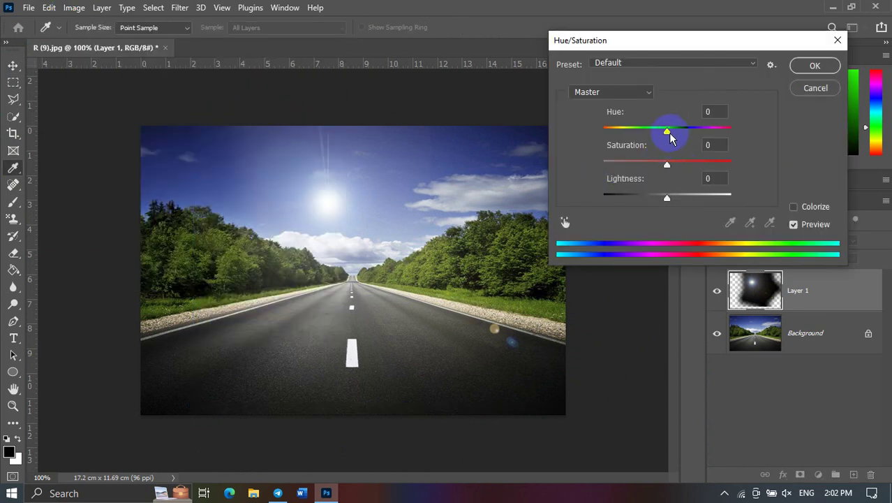
left_click_drag(668, 134, 739, 134)
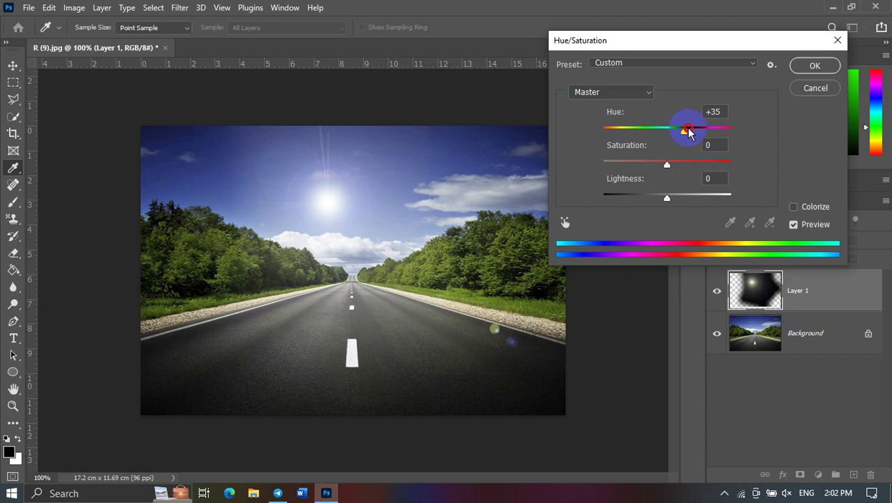
left_click_drag(740, 134, 663, 132)
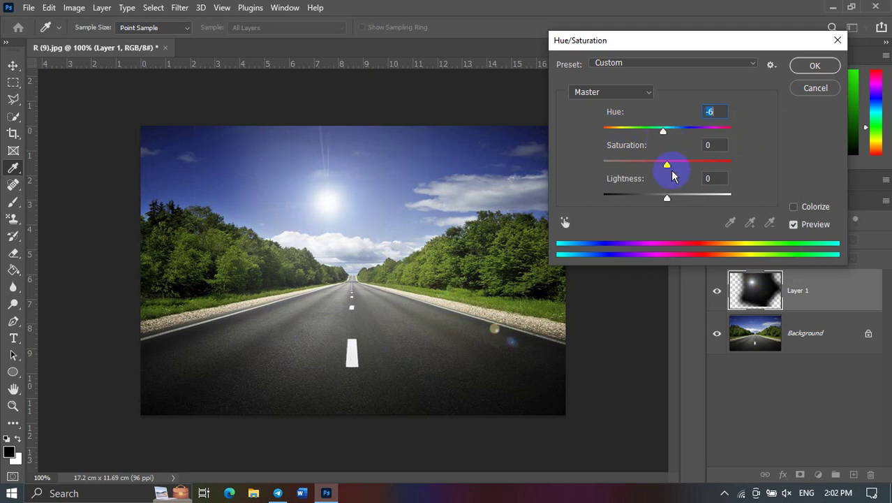
mouse_move(667, 165)
left_mouse_down()
mouse_move(737, 160)
mouse_move(698, 164)
mouse_move(711, 164)
left_mouse_up()
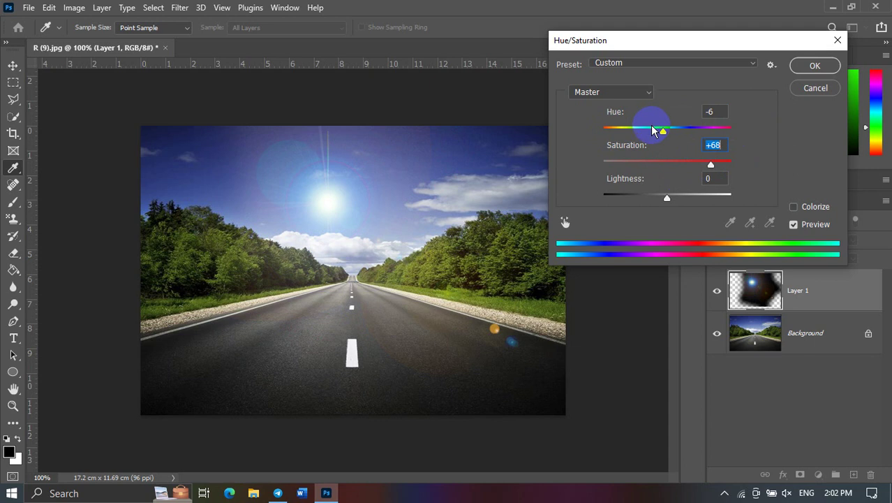
left_click_drag(663, 131, 604, 134)
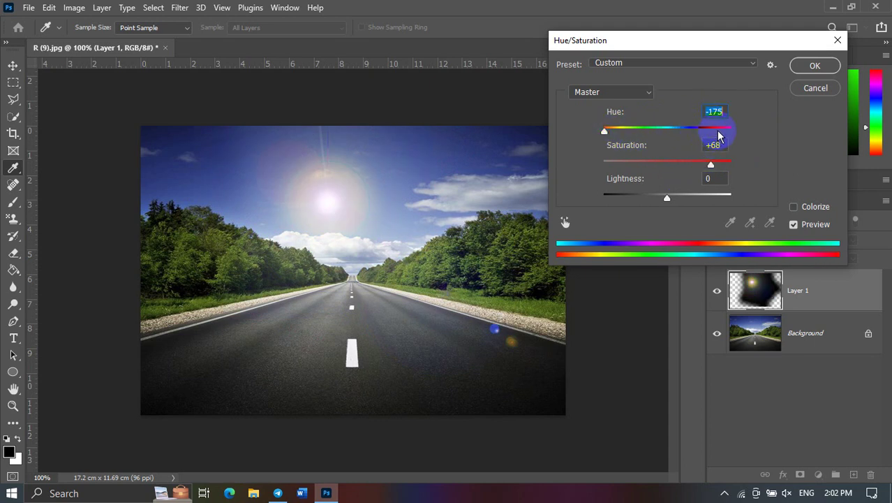
mouse_move(719, 133)
left_mouse_down()
mouse_move(726, 131)
mouse_move(606, 135)
left_mouse_up()
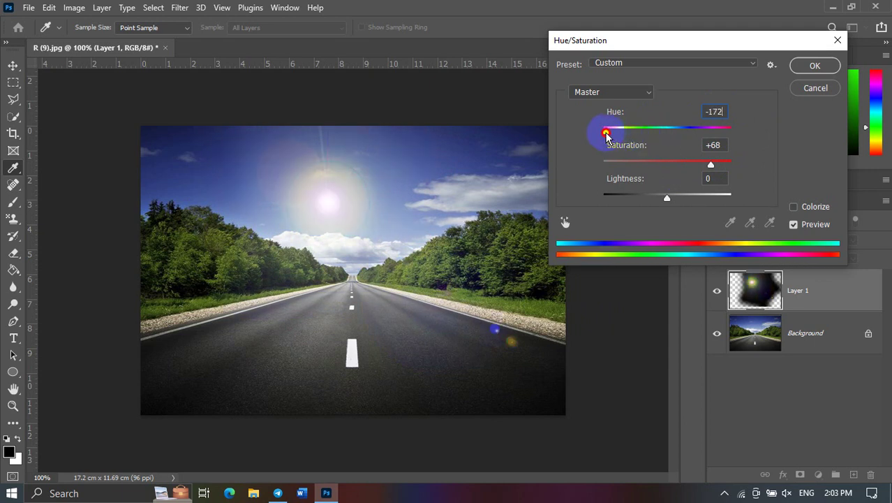
Step: Apply the hue change and move the flare up-left toward the sky
left_click(814, 65)
key("v")
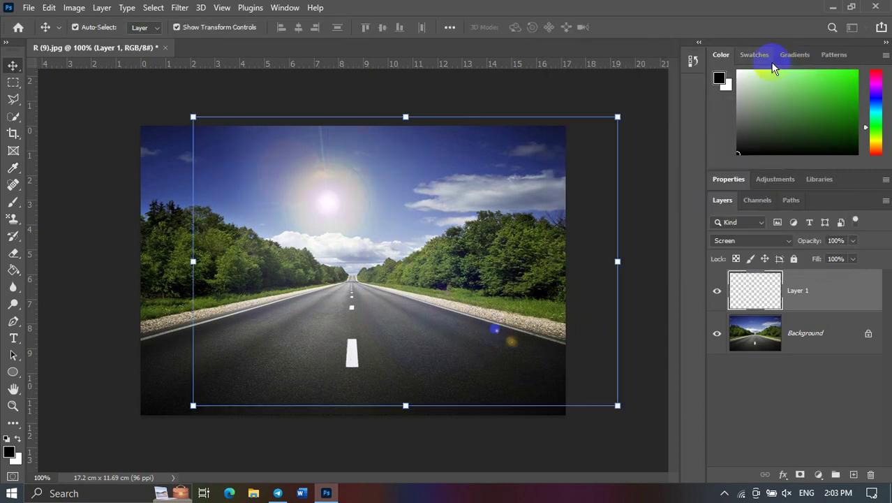
left_click_drag(347, 214, 373, 278)
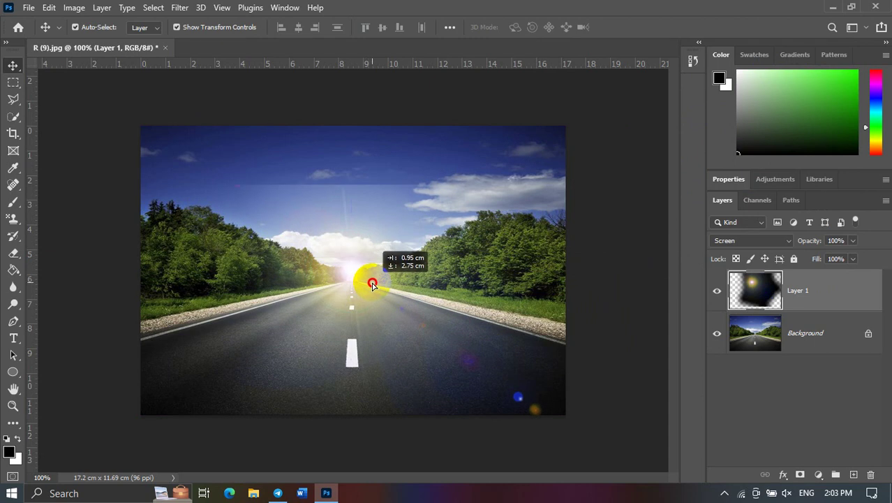
left_click(647, 159)
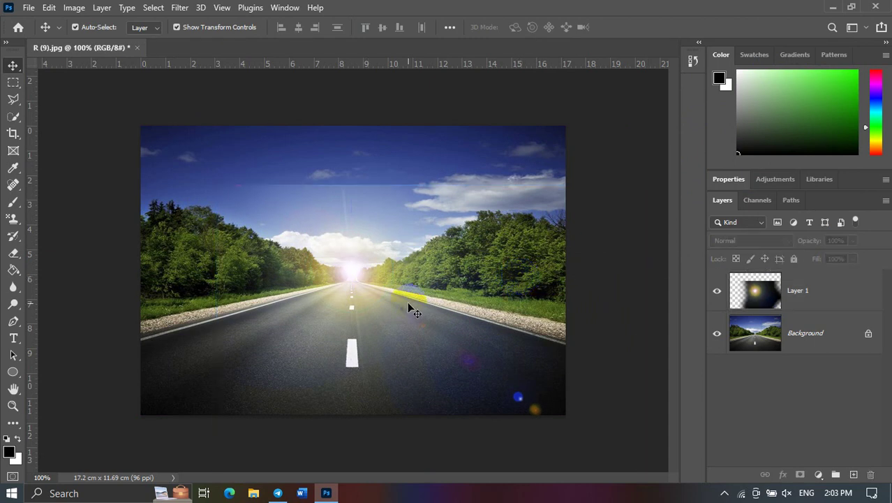
mouse_move(409, 305)
left_mouse_down()
mouse_move(380, 203)
mouse_move(261, 185)
mouse_move(273, 190)
left_mouse_up()
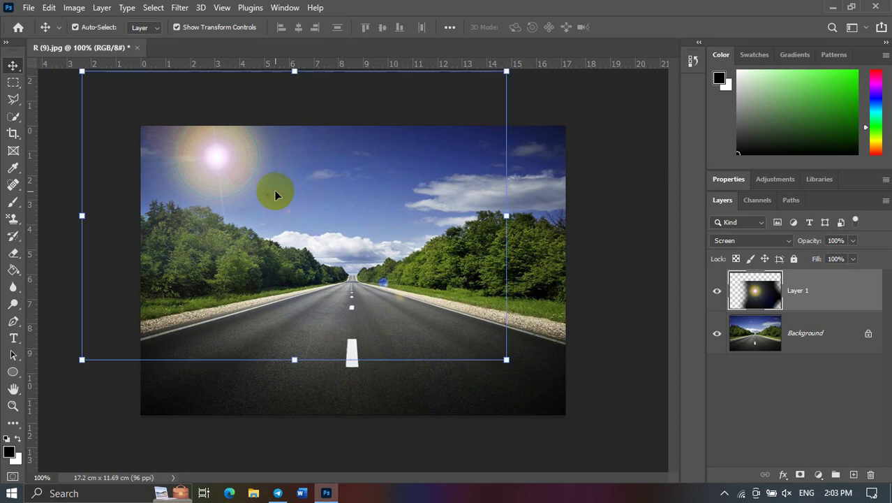
Step: Scale the flare to about 67.55% and place it at the upper left
left_click_drag(506, 359, 368, 263)
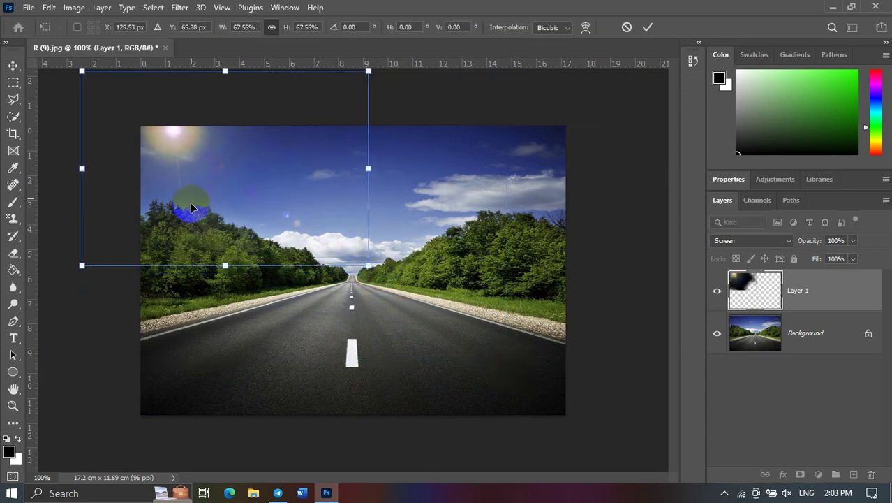
left_click_drag(190, 205, 189, 219)
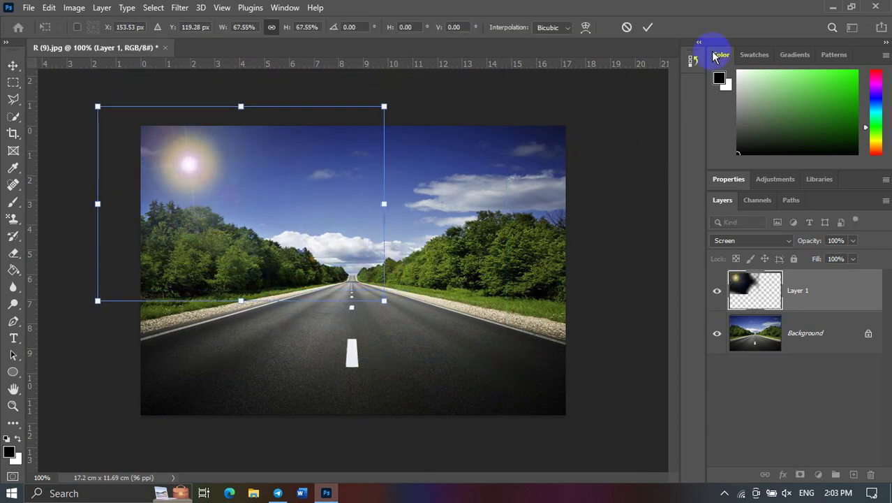
left_click(648, 27)
left_click(168, 175)
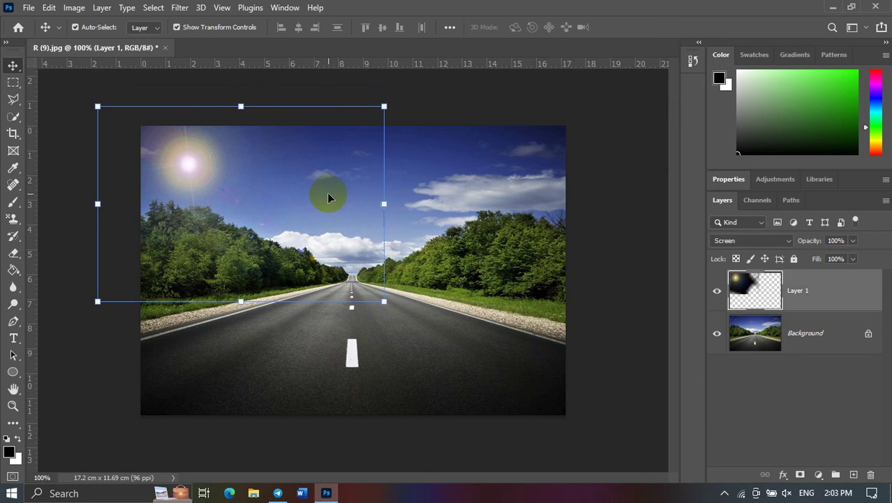
left_click(70, 9)
mouse_move(95, 42)
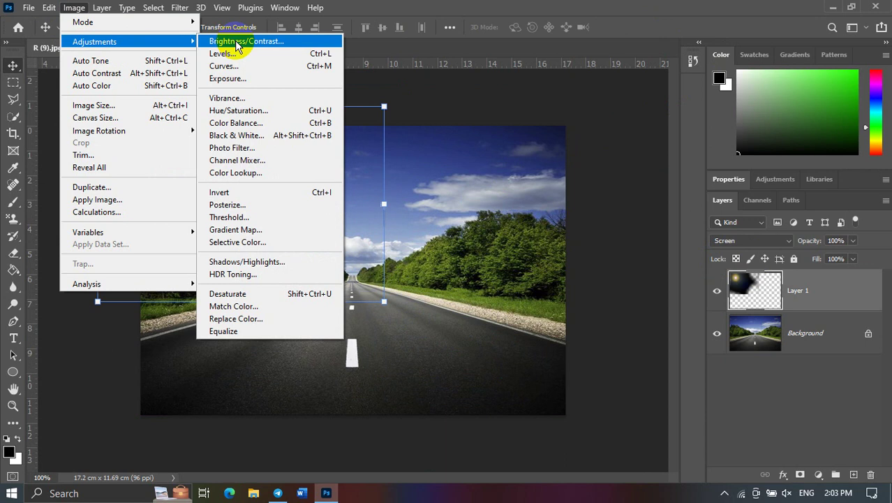
Step: Apply Brightness -38 and Contrast 48 to the flare, then nudge it slightly right
left_click(238, 43)
mouse_move(621, 82)
left_mouse_down()
mouse_move(704, 82)
mouse_move(595, 83)
left_mouse_up()
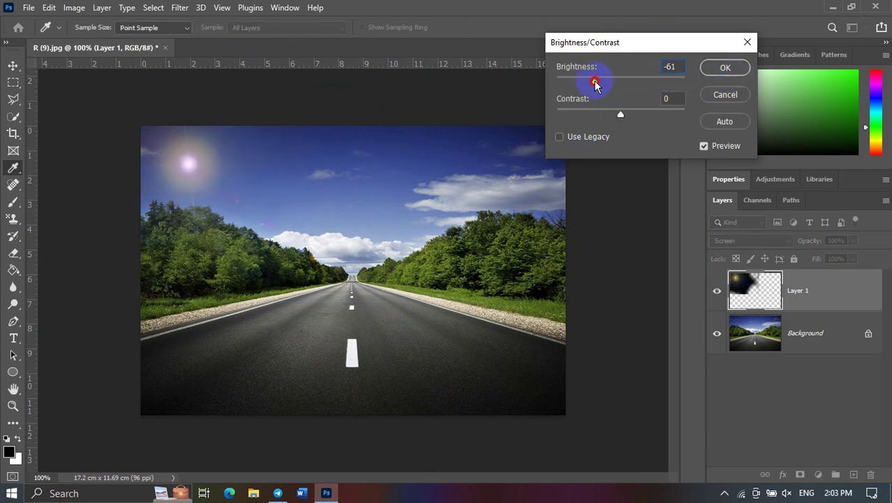
mouse_move(624, 122)
left_mouse_down()
mouse_move(768, 122)
mouse_move(665, 120)
left_mouse_up()
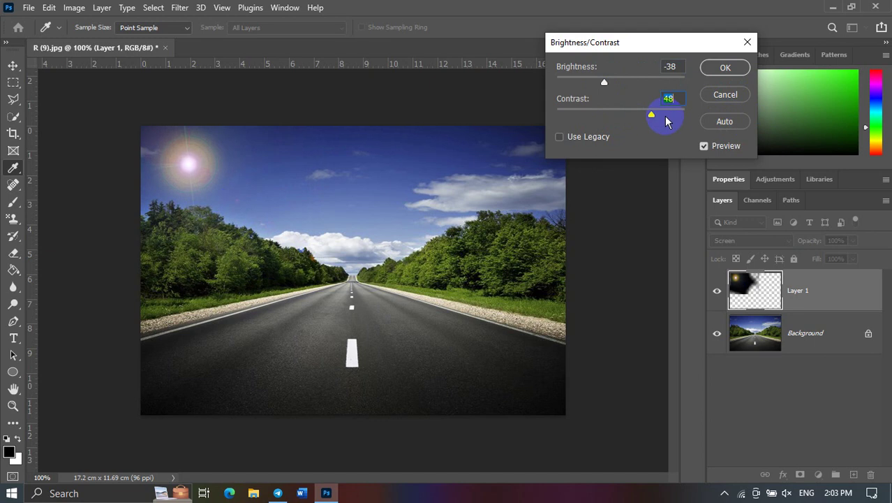
left_click(724, 67)
key("v")
mouse_move(218, 158)
left_mouse_down()
mouse_move(353, 161)
mouse_move(276, 172)
mouse_move(261, 186)
left_mouse_up()
Step: Set the flare's midtone Color Balance to +100, +29, -100 for a warm orange glow
left_click(29, 9)
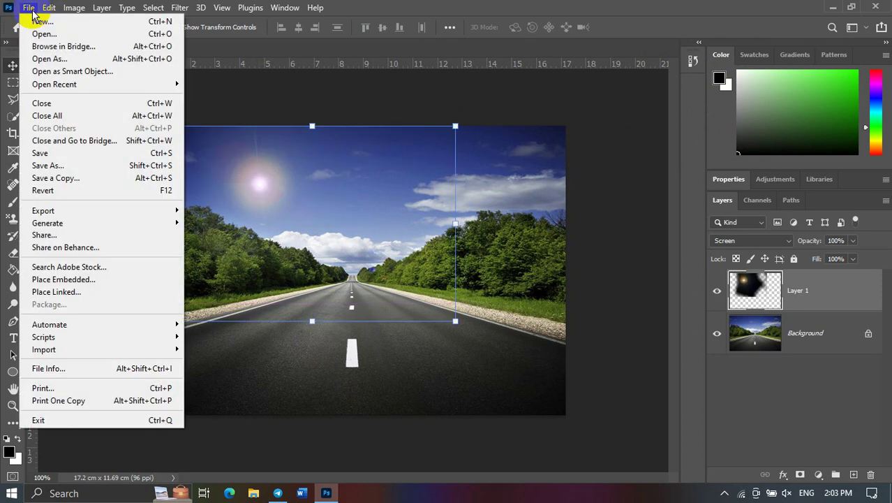
left_click(73, 8)
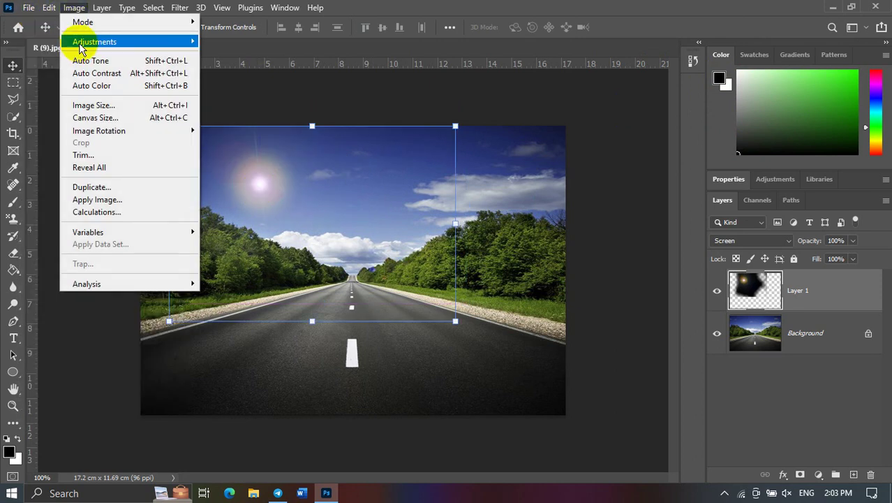
mouse_move(94, 42)
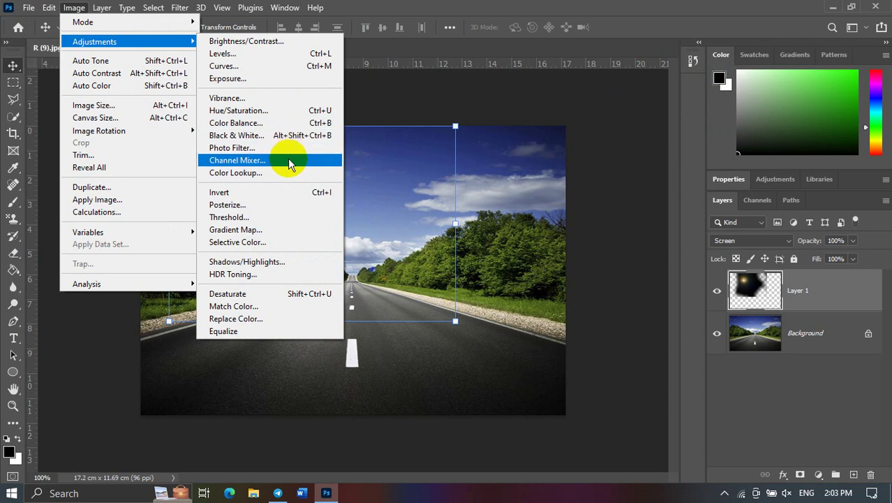
left_click(290, 123)
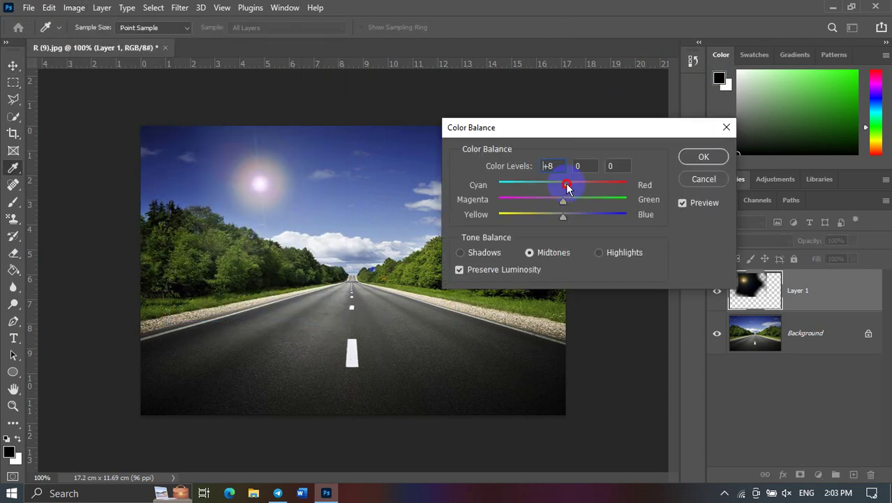
left_click_drag(567, 187, 649, 185)
left_click_drag(562, 218, 487, 217)
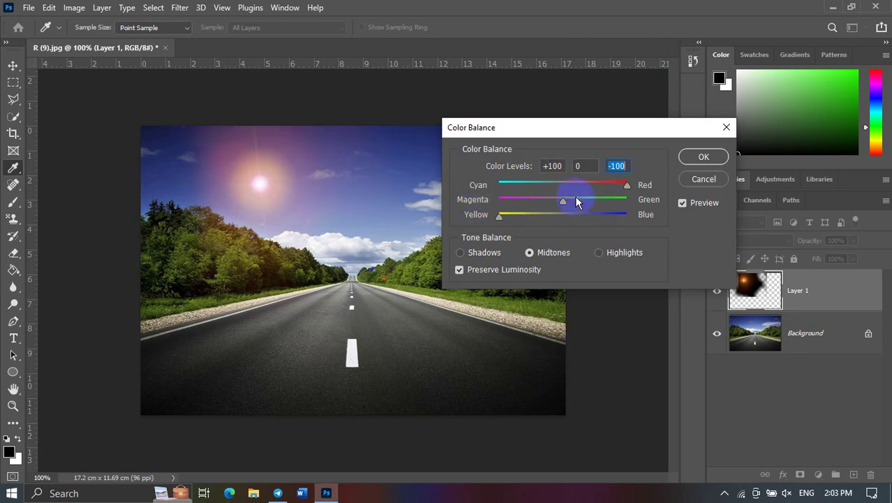
left_click_drag(580, 202, 591, 202)
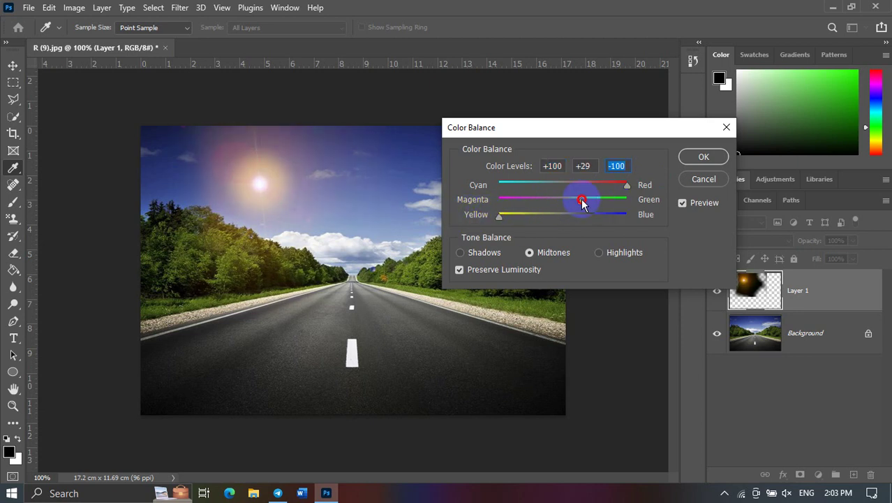
left_click(703, 156)
key("v")
left_click(604, 157)
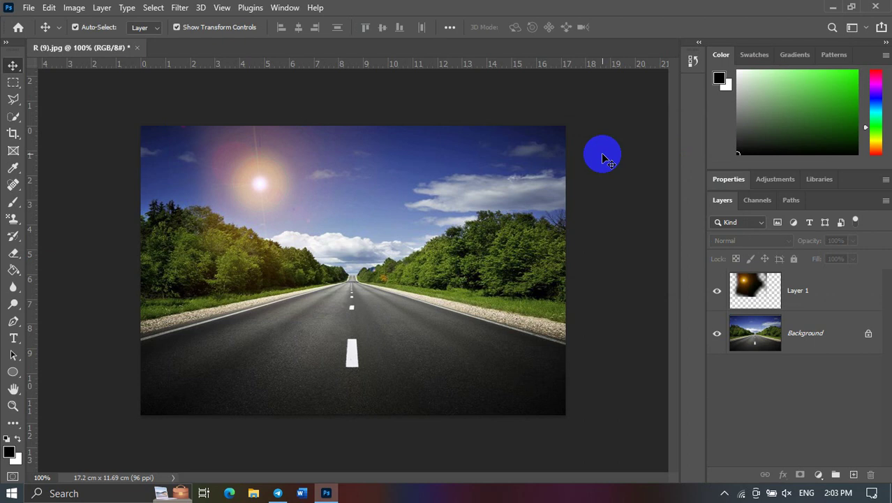
Step: Move the warm flare on Layer 1 and scale it to about 138 percent
left_click(253, 201)
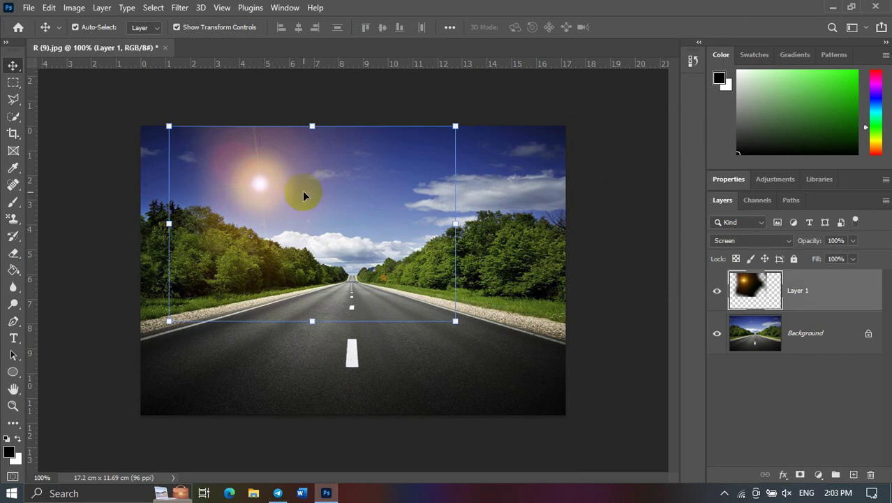
mouse_move(303, 193)
left_mouse_down()
mouse_move(568, 166)
mouse_move(593, 147)
mouse_move(220, 159)
mouse_move(259, 181)
left_mouse_up()
key("ctrl+t")
mouse_move(380, 292)
left_mouse_down()
mouse_move(567, 417)
mouse_move(491, 353)
left_mouse_up()
left_click_drag(290, 278, 288, 269)
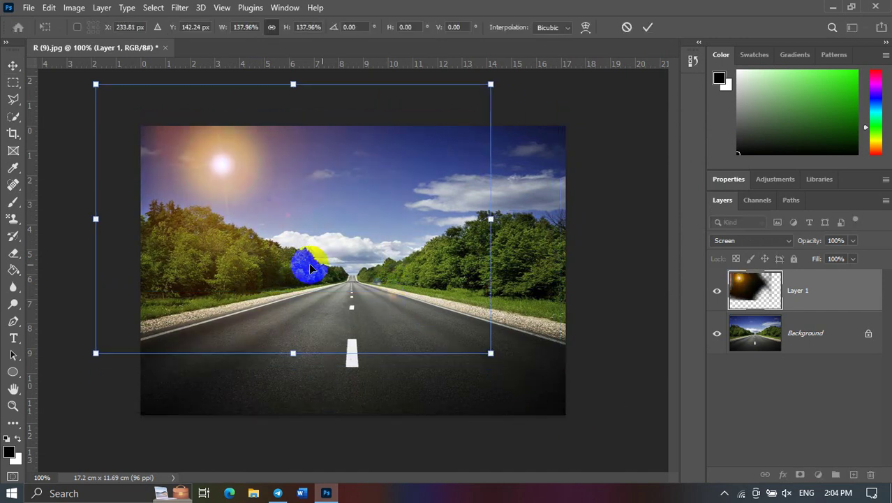
left_click(648, 27)
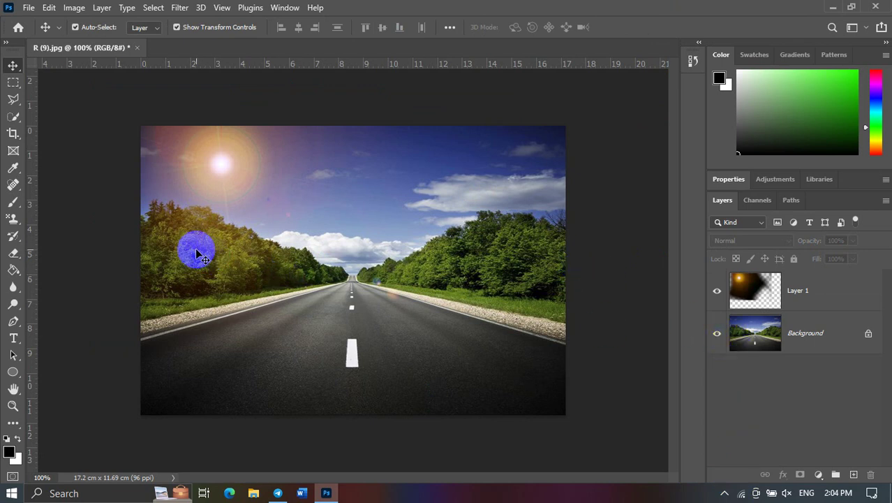
Step: Settle the flare in the upper-left sky and select the Background layer
mouse_move(221, 178)
left_mouse_down()
mouse_move(529, 187)
mouse_move(216, 196)
mouse_move(220, 187)
left_mouse_up()
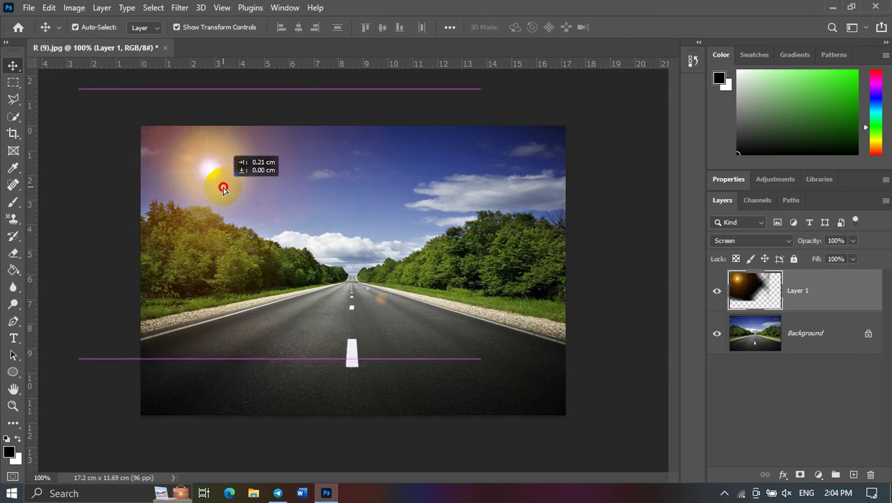
left_click(563, 294)
left_click(773, 343)
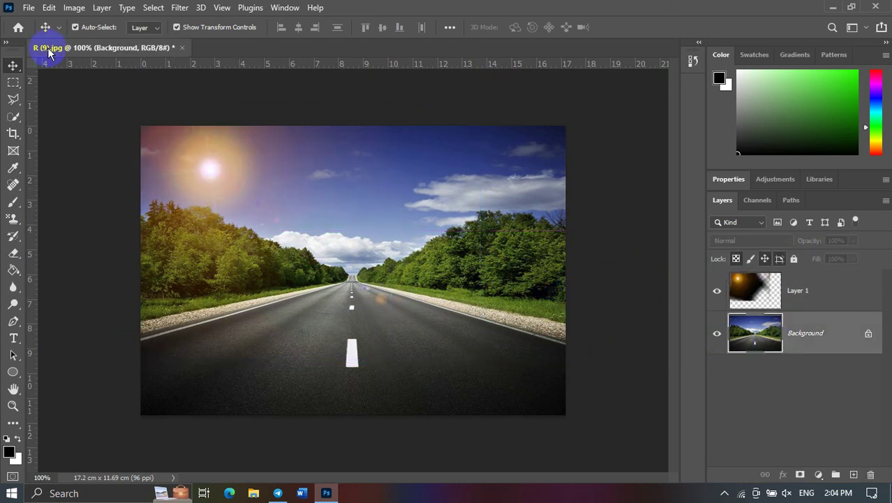
Step: Apply Brightness/Contrast with brightness −29 and contrast 53 to the road photo
left_click(74, 8)
left_click(246, 42)
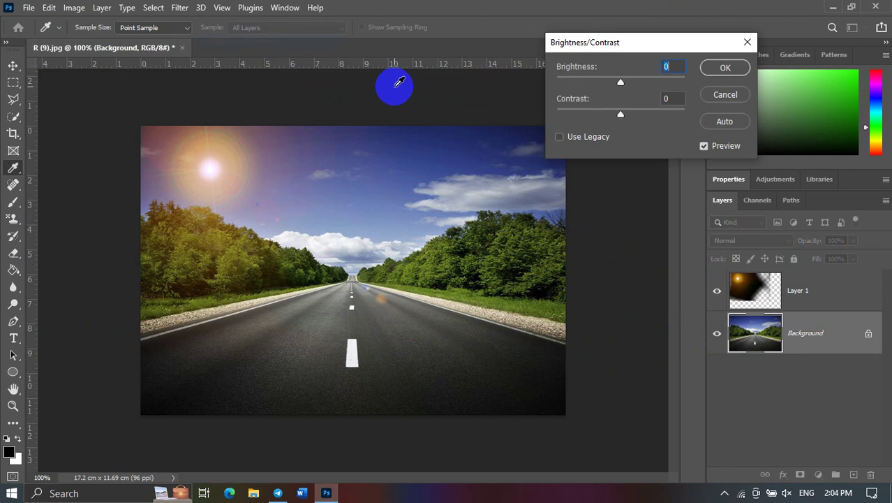
left_click_drag(620, 83, 602, 83)
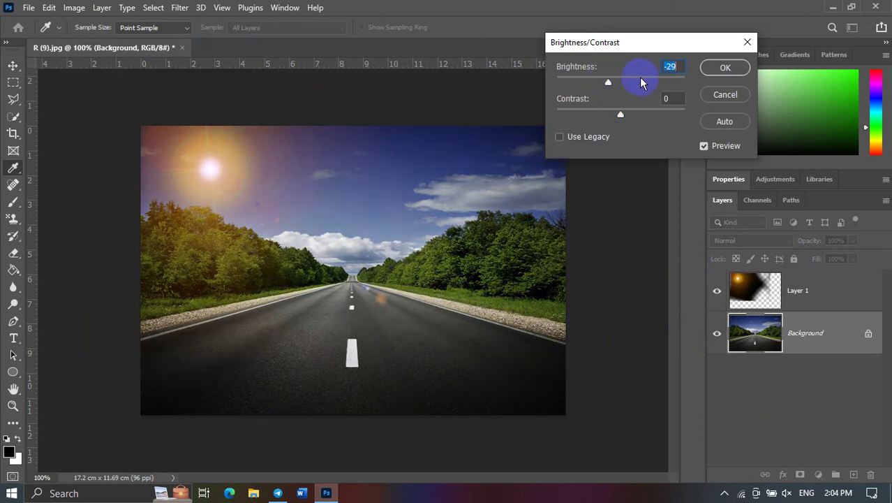
left_click_drag(620, 115, 669, 106)
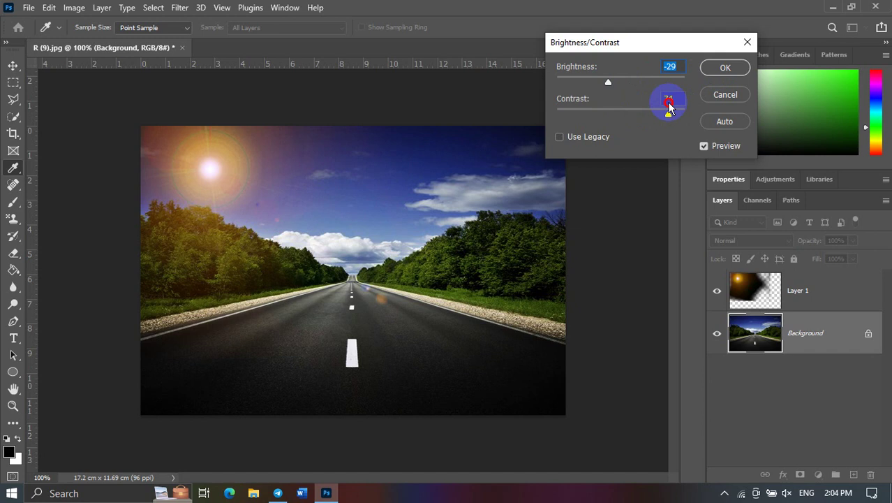
left_click(712, 68)
left_click(76, 8)
Step: Apply Hue/Saturation with the Blues channel's saturation lowered to −80
left_click(110, 46)
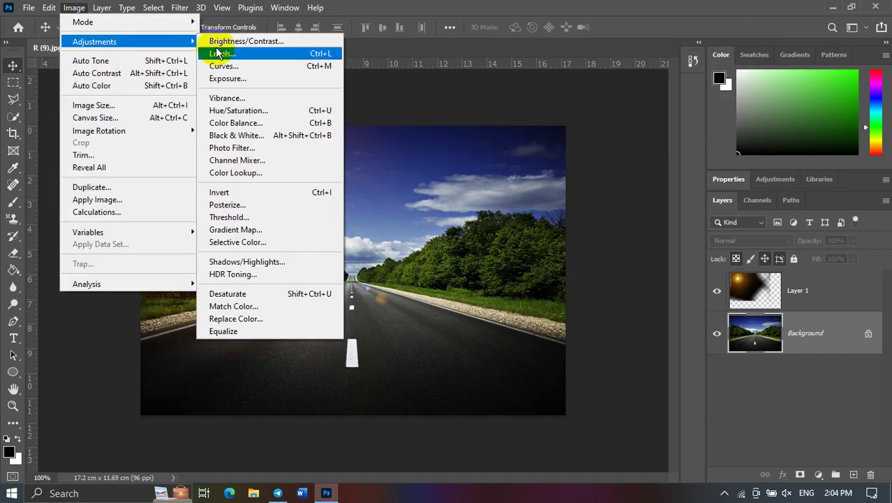
left_click(238, 110)
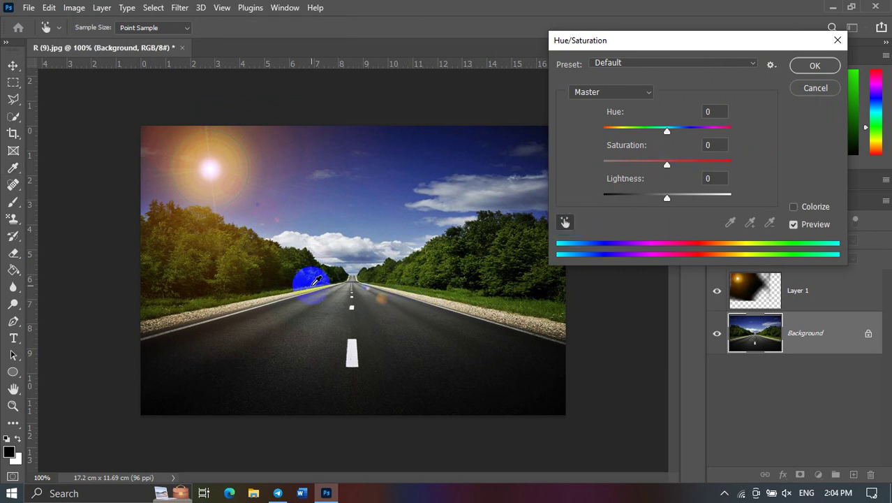
left_click(447, 151)
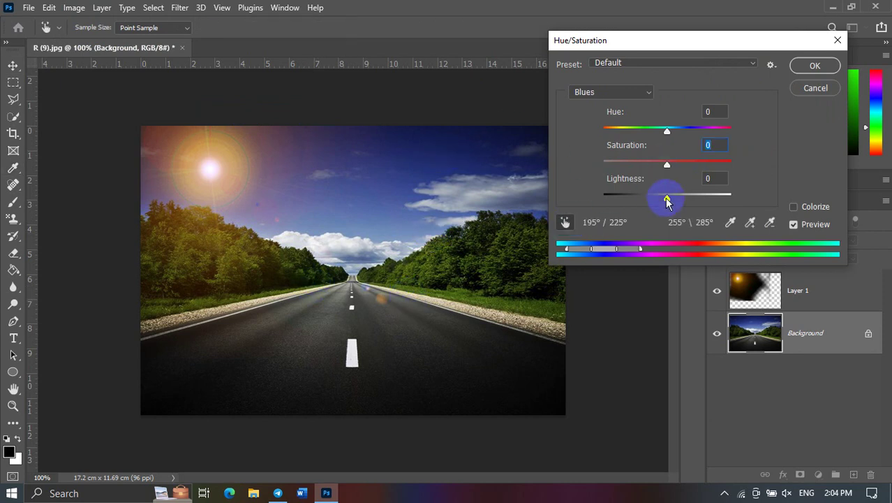
left_click_drag(667, 170, 620, 169)
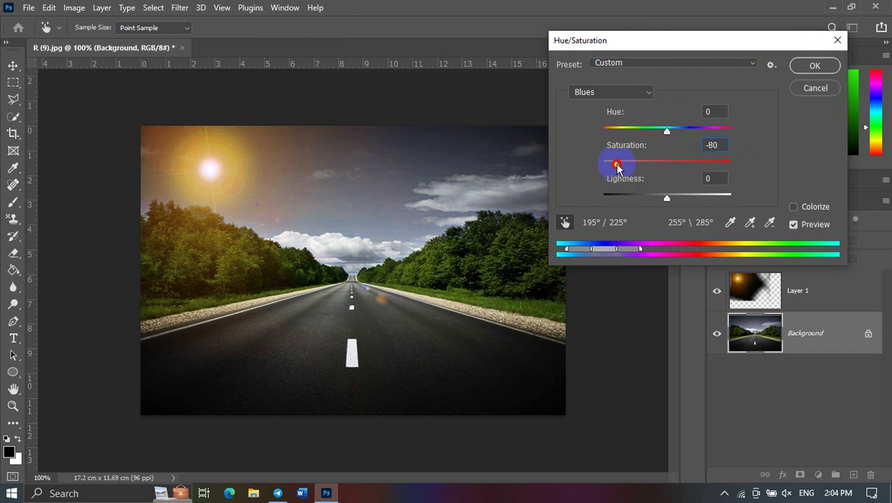
left_click_drag(617, 167, 615, 165)
left_click(816, 68)
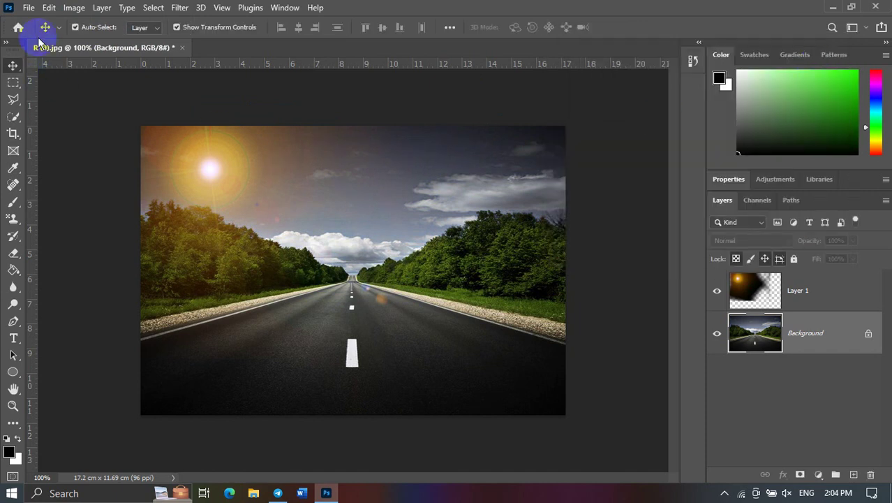
Step: Open Hue/Saturation and sample colours from the clouds, sky and right-hand trees
left_click(72, 9)
mouse_move(94, 42)
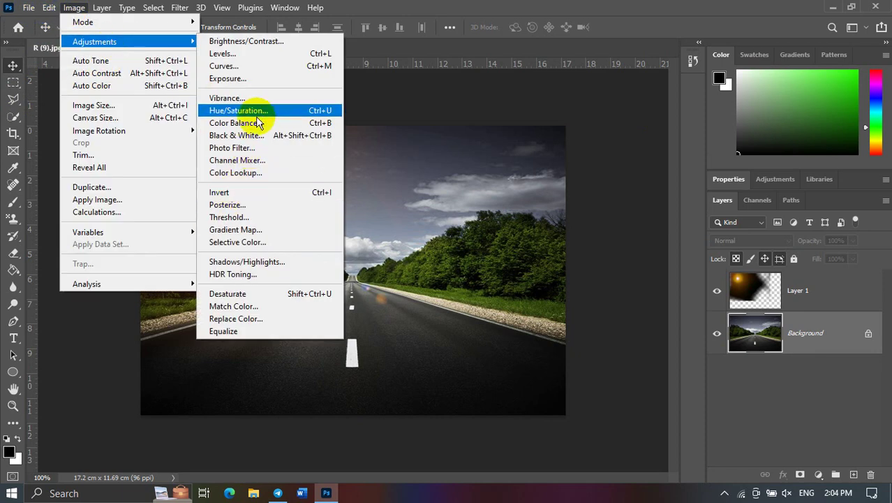
left_click(260, 116)
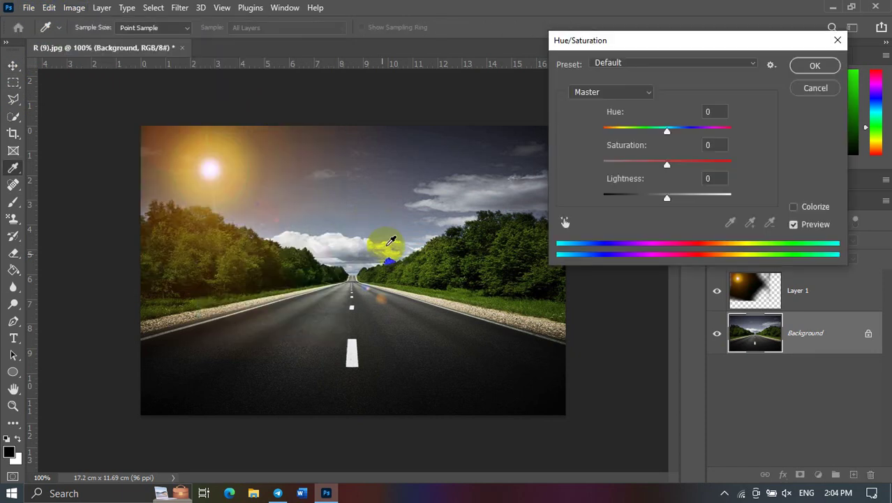
left_click(432, 278)
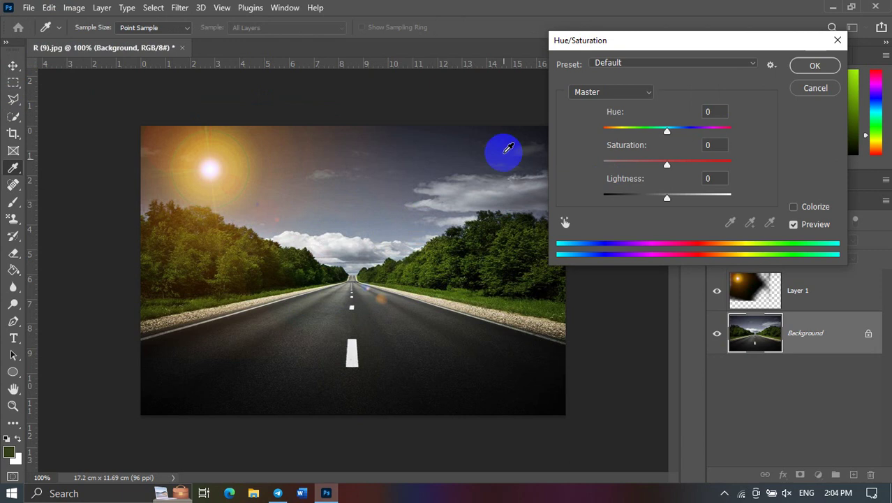
left_click(473, 240)
left_click(430, 271)
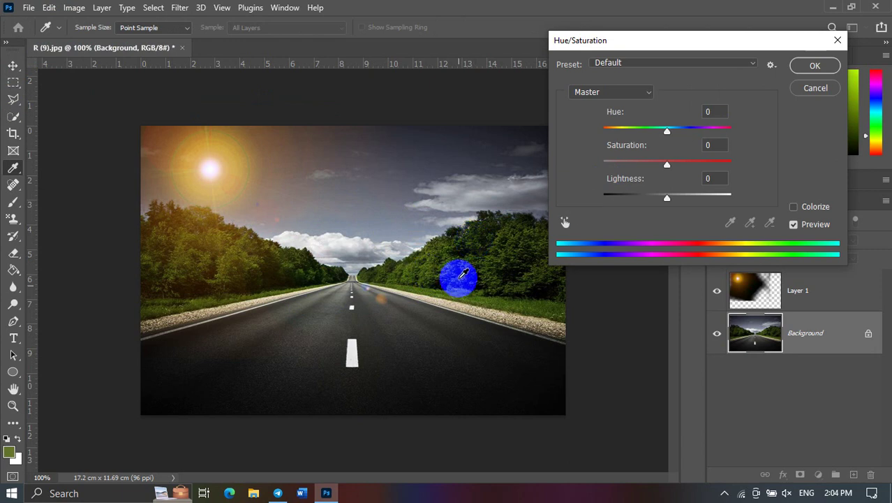
left_click(529, 281)
left_click(524, 298)
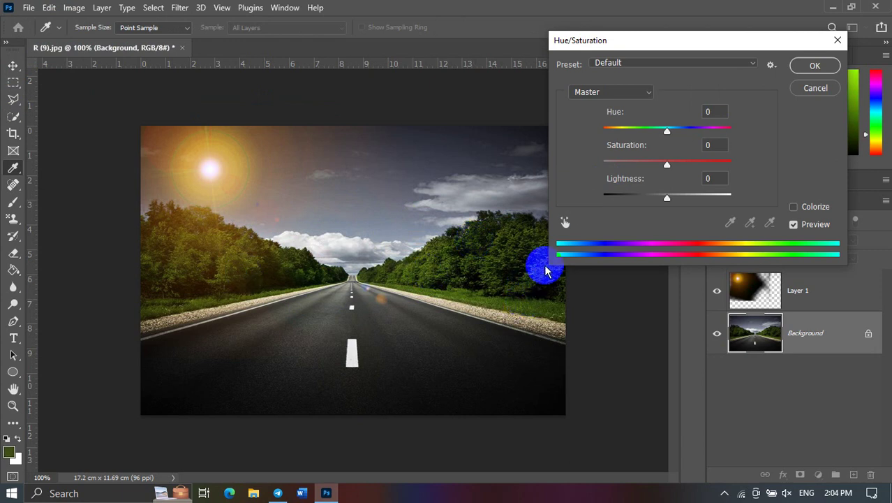
Step: Shift the Yellows hue to −20 and apply the adjustment
left_click(564, 222)
left_click(498, 275)
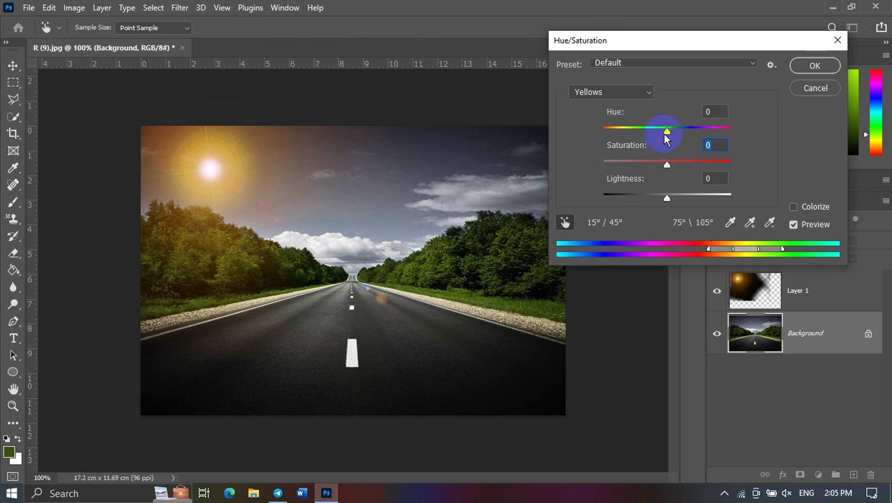
mouse_move(667, 131)
left_mouse_down()
mouse_move(697, 131)
mouse_move(657, 134)
left_mouse_up()
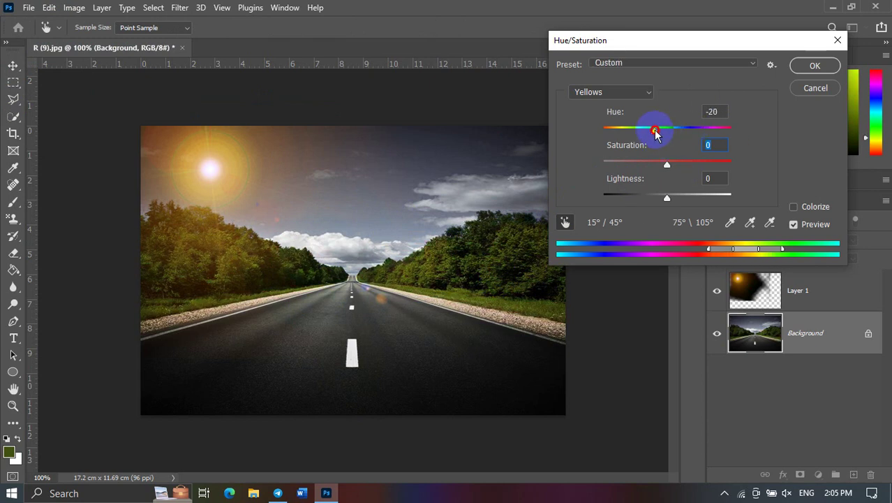
left_click(823, 89)
left_click(828, 67)
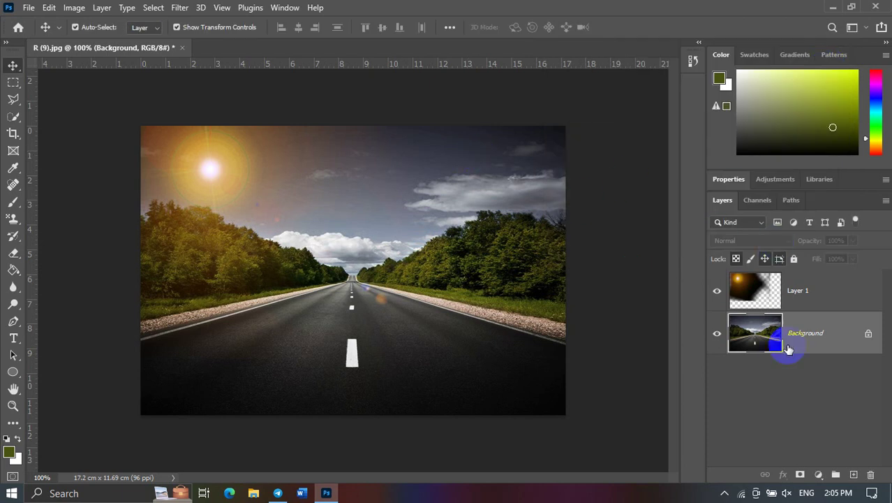
Step: Select flare Layer 1 and create a new empty Layer 2 above it
left_click(793, 436)
left_click(724, 493)
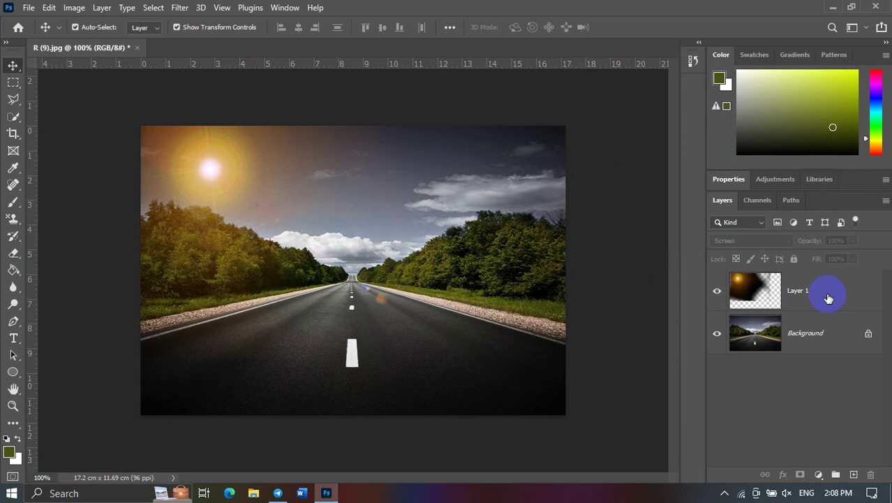
left_click(828, 298)
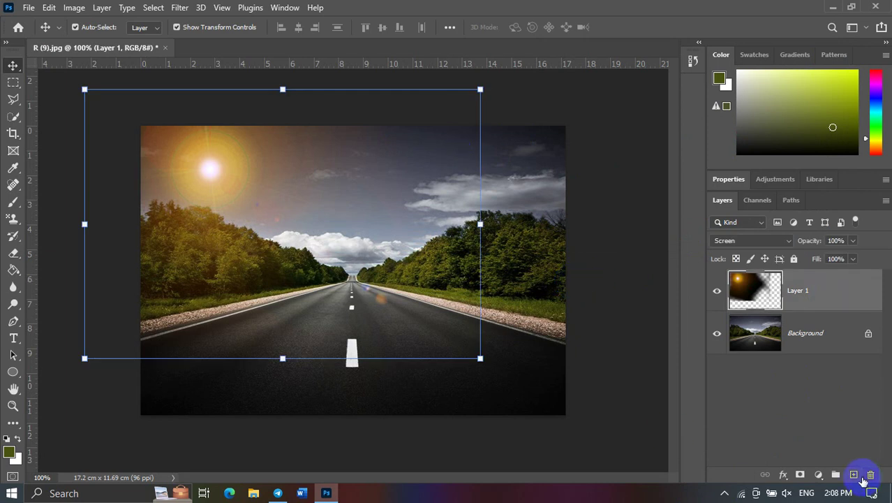
left_click(853, 475)
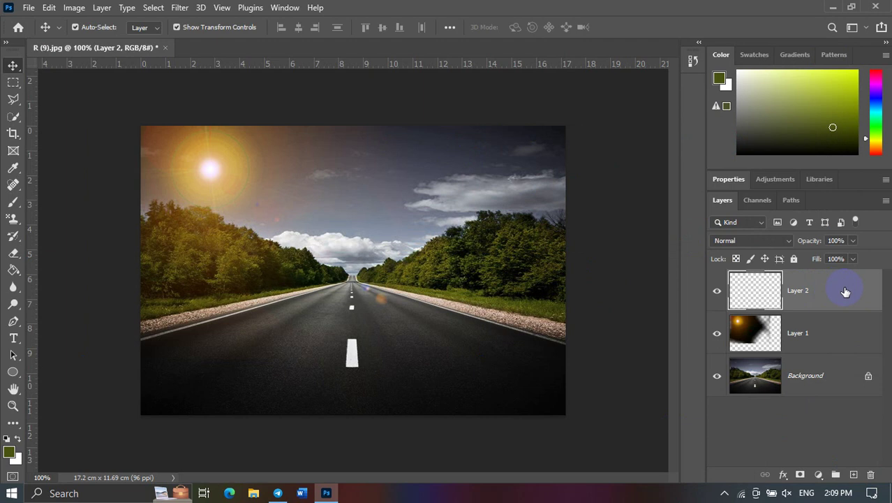
Step: Reset the default colours and set the foreground colour to near-black 080808
left_click(6, 439)
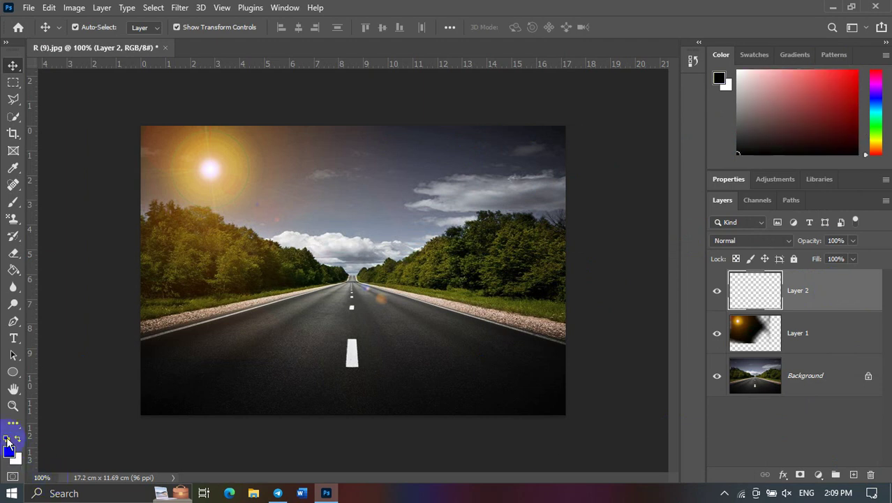
left_click(7, 454)
left_click(548, 257)
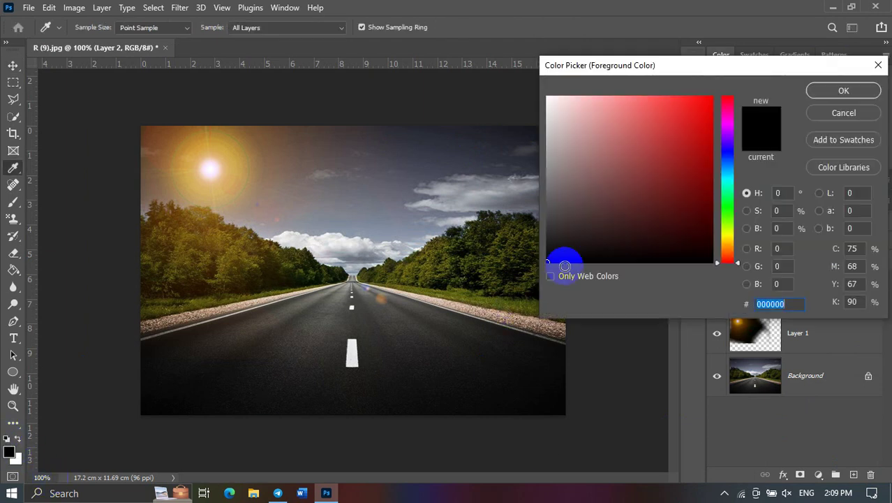
left_click(815, 98)
key("v")
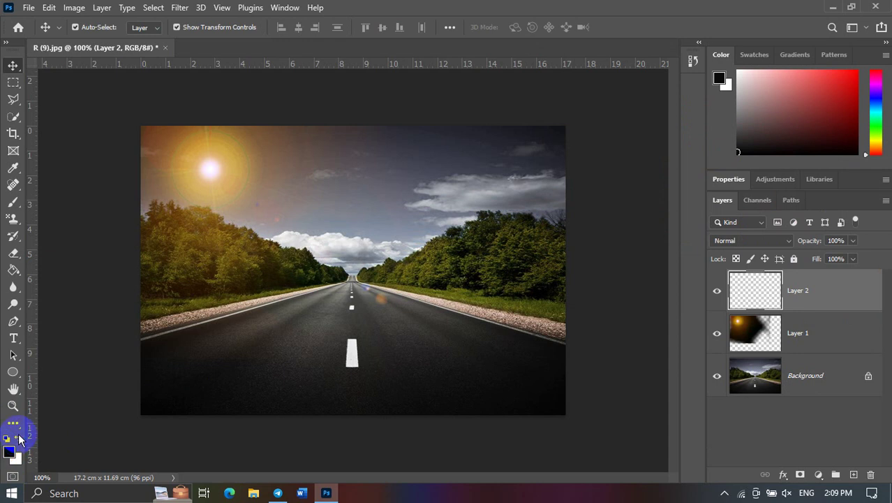
Step: Click around the workspace, then reopen the foreground picker showing 080808
left_click(166, 308)
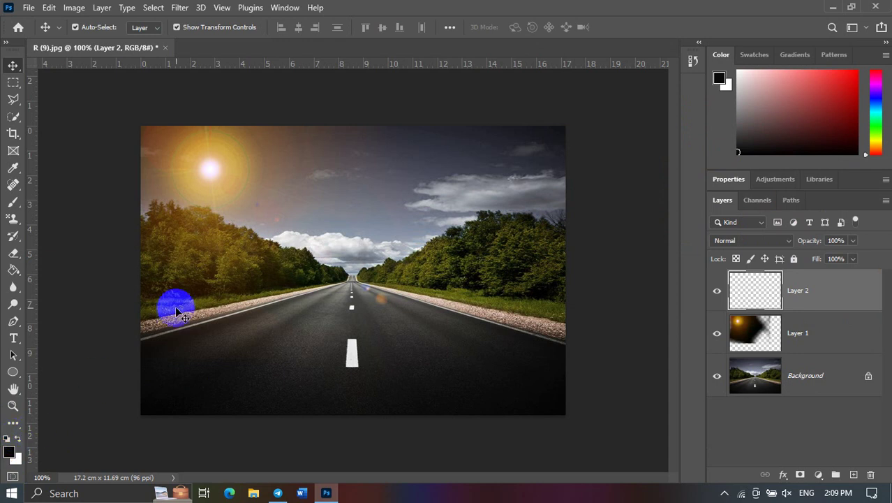
key("super+plus")
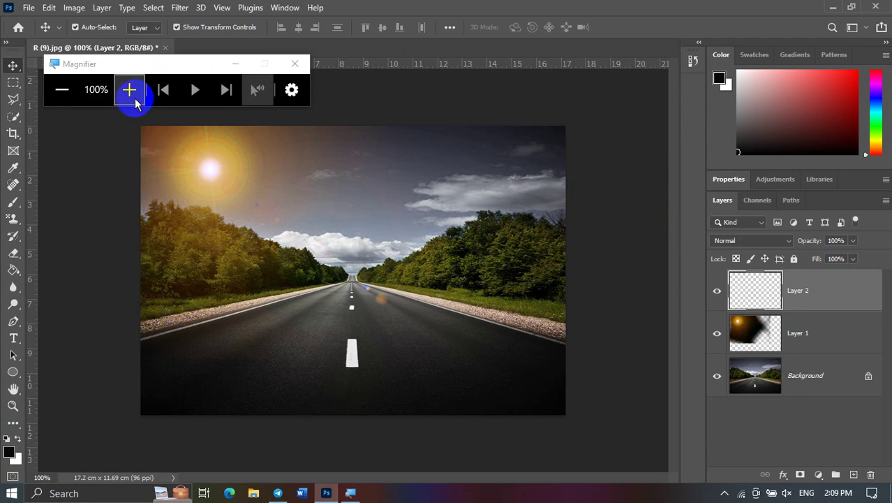
left_click(135, 102)
left_click(136, 102)
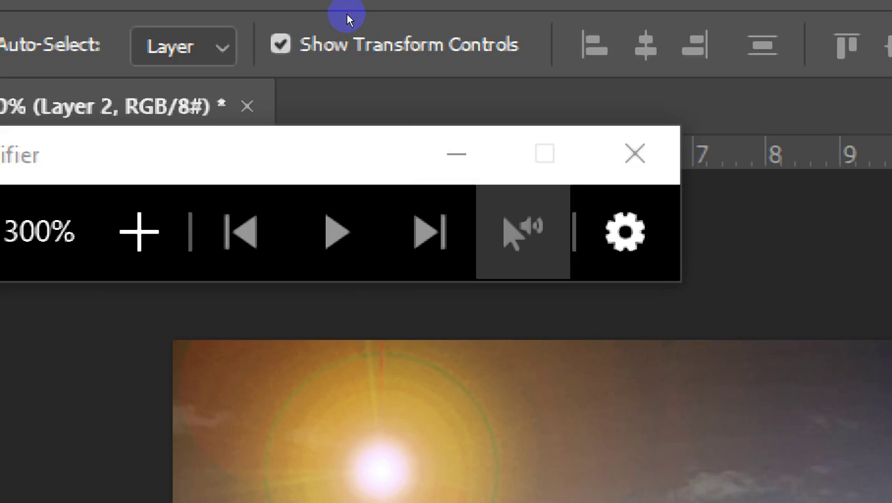
left_click(635, 154)
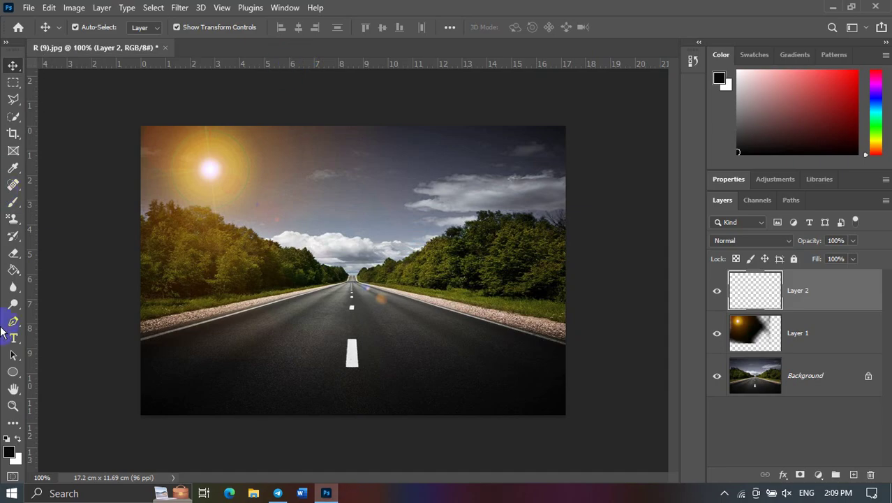
left_click(6, 451)
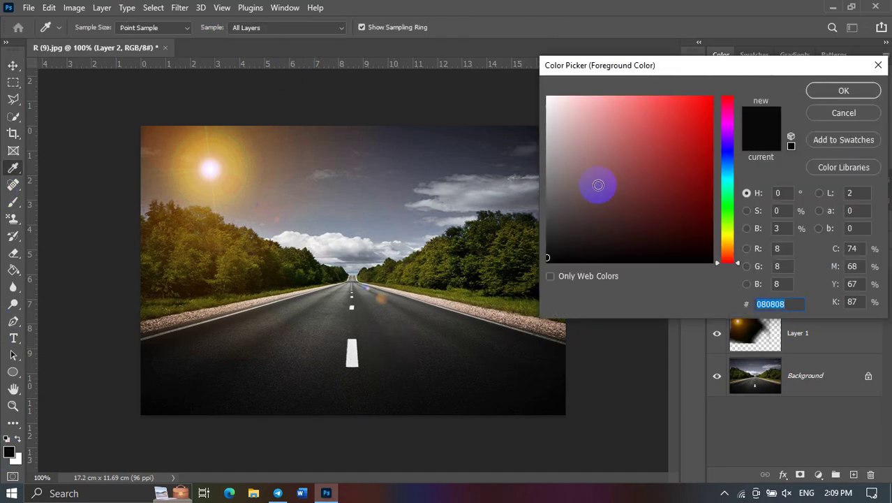
Step: Fill the whole of Layer 2 with the near-black 080808 foreground colour
left_click(843, 91)
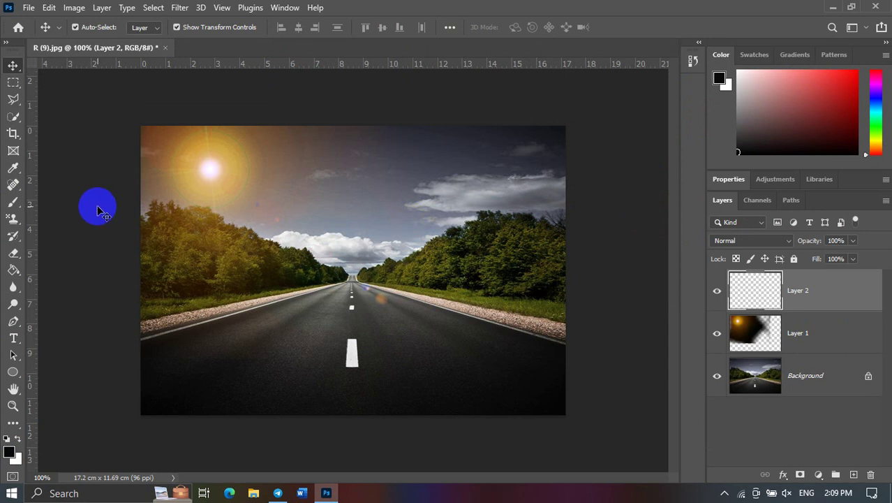
left_click(13, 270)
left_click(63, 270)
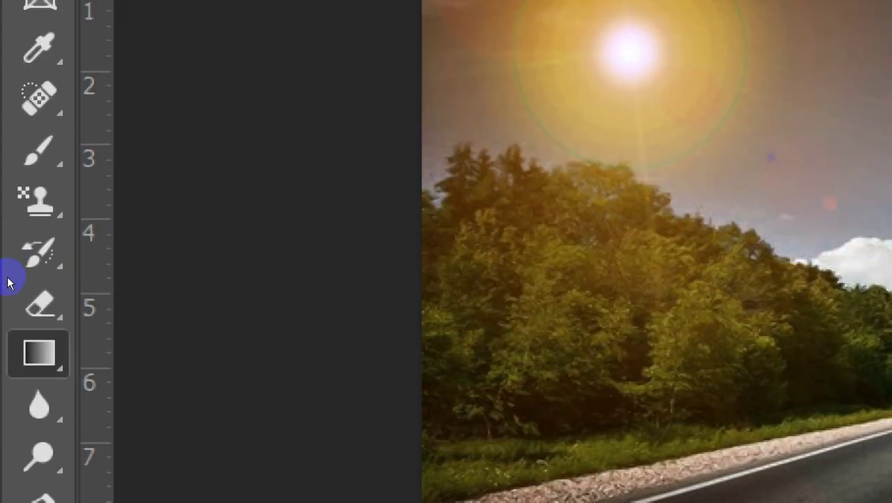
right_click(39, 352)
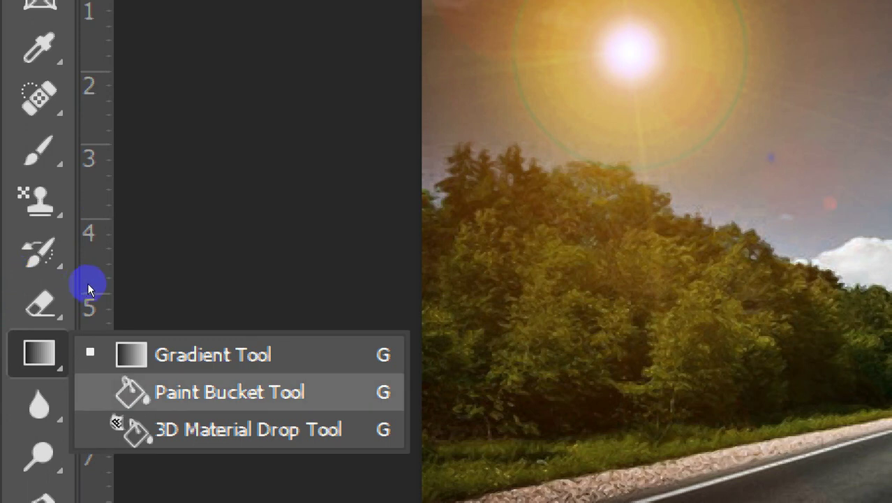
key("shift+g")
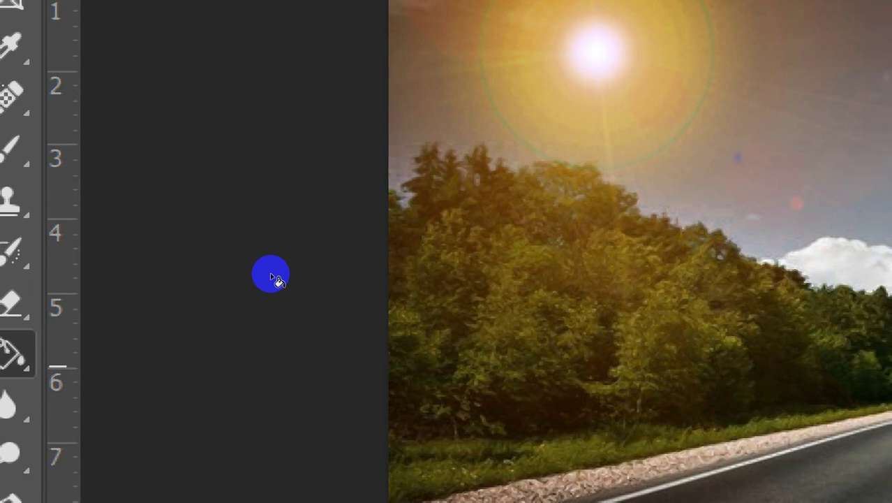
key("alt+BackSpace")
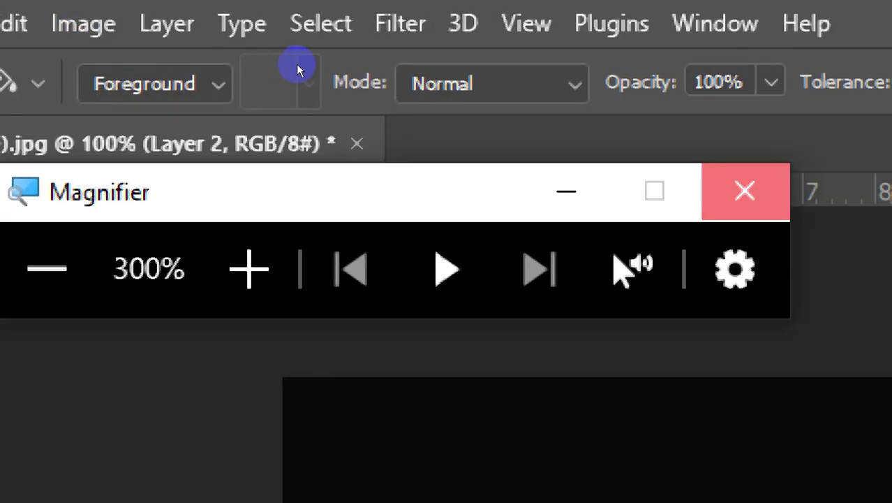
Step: Switch to the Move tool and open Filter > Render > Lens Flare
left_click(294, 65)
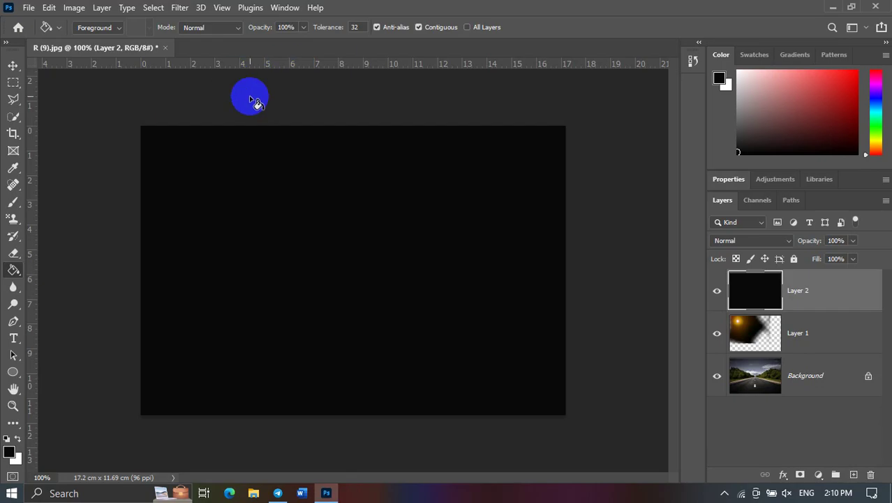
left_click(14, 65)
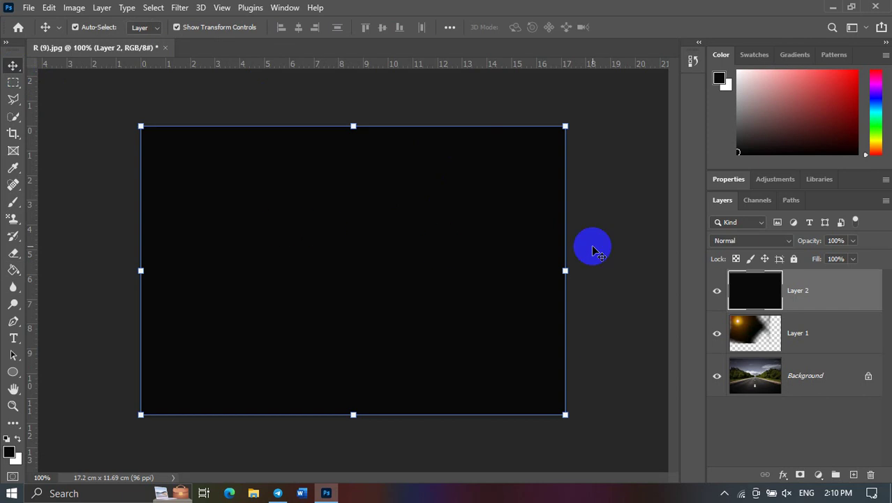
left_click(180, 7)
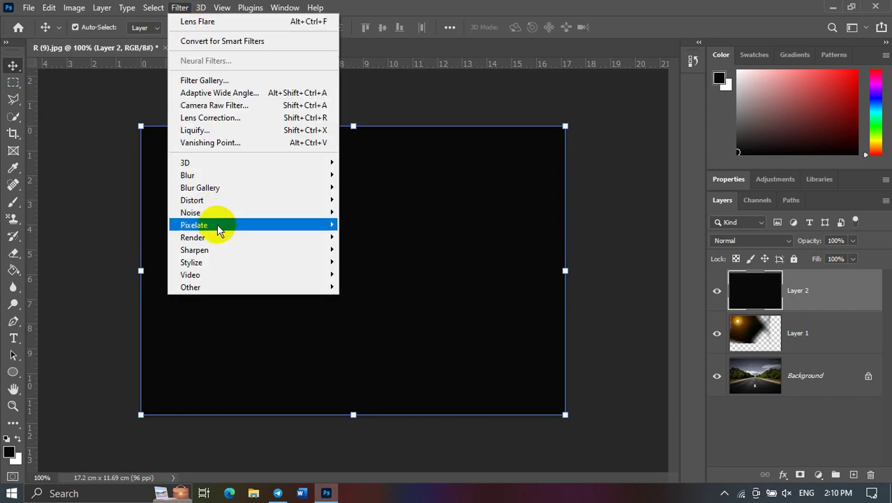
mouse_move(192, 237)
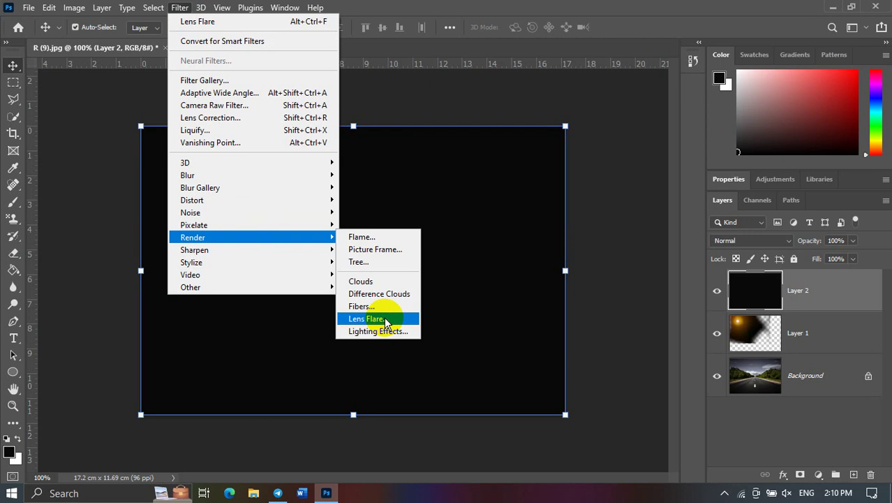
left_click(411, 322)
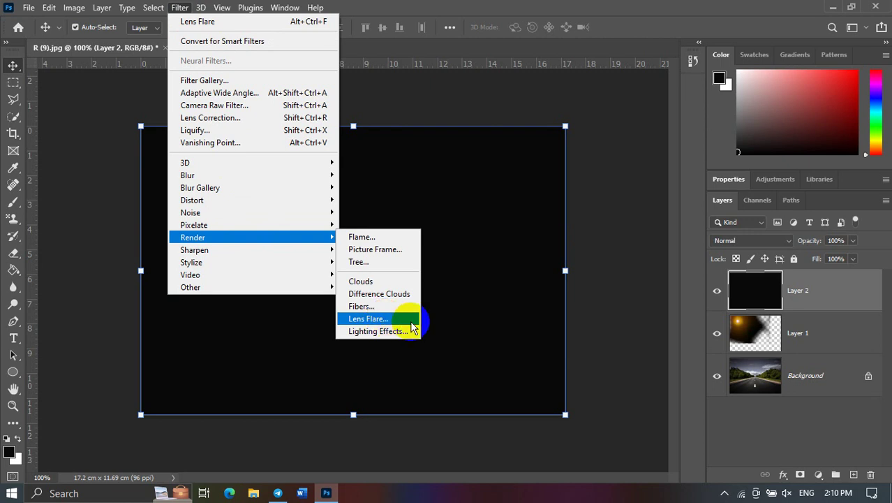
left_click(411, 322)
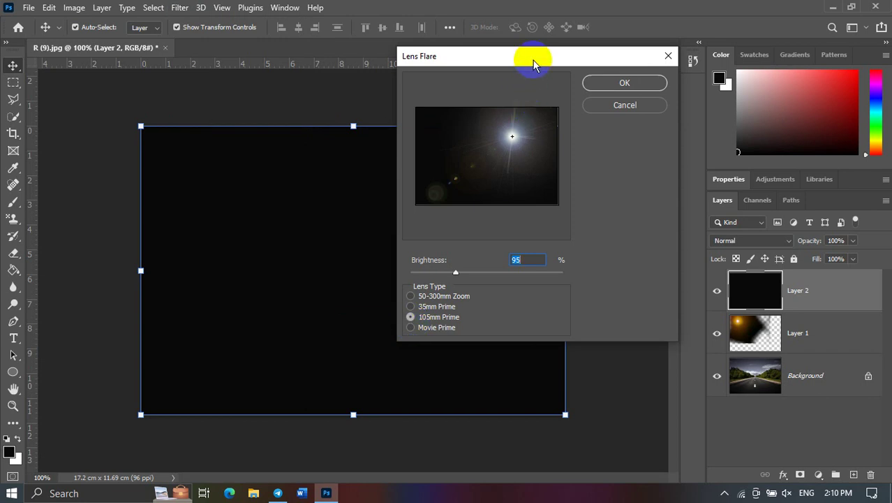
Step: Try the lens types, settling on 105mm Prime, and reposition the flare centre
mouse_move(513, 136)
left_mouse_down()
mouse_move(458, 155)
mouse_move(502, 194)
mouse_move(534, 140)
mouse_move(451, 135)
mouse_move(539, 173)
mouse_move(542, 128)
mouse_move(442, 119)
mouse_move(442, 139)
mouse_move(448, 134)
left_mouse_up()
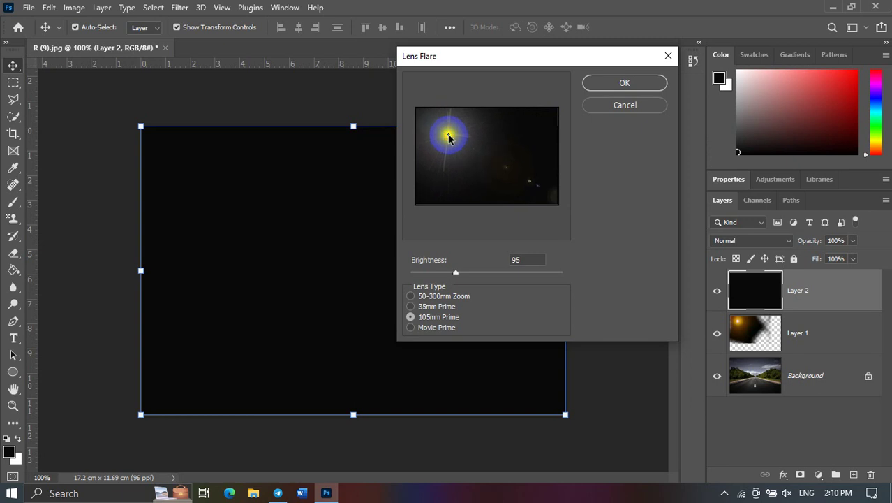
left_click(431, 299)
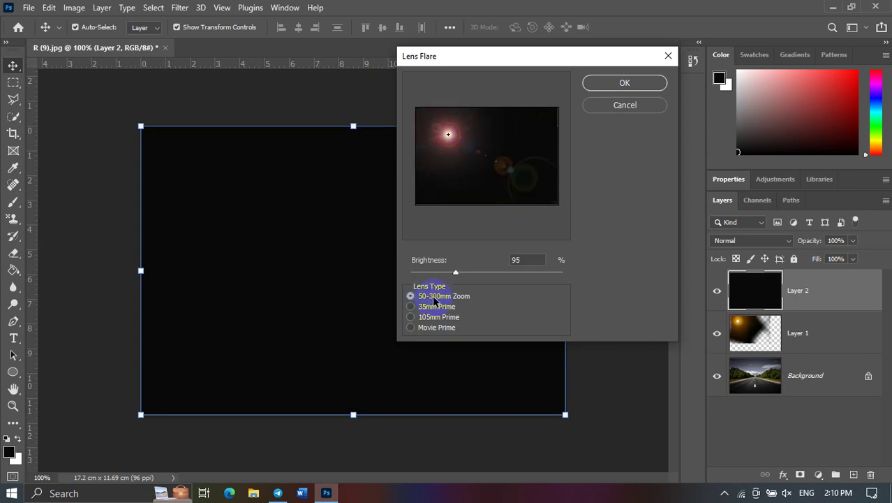
left_click(435, 308)
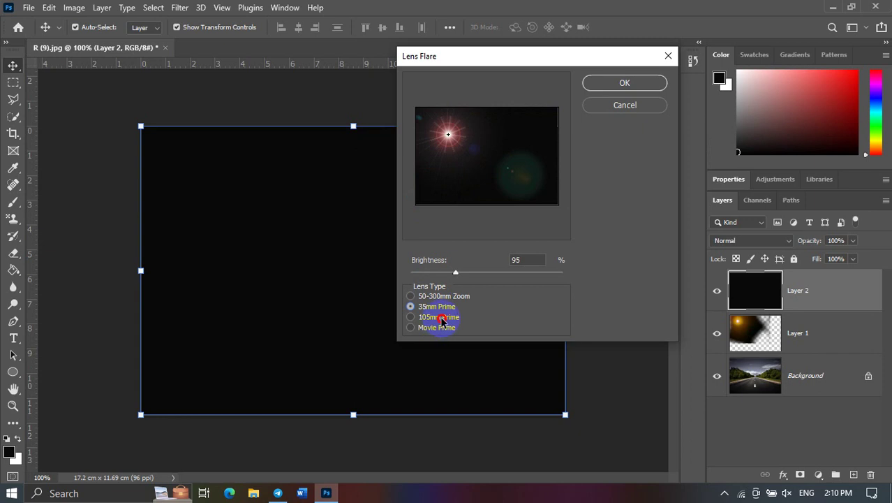
left_click(442, 319)
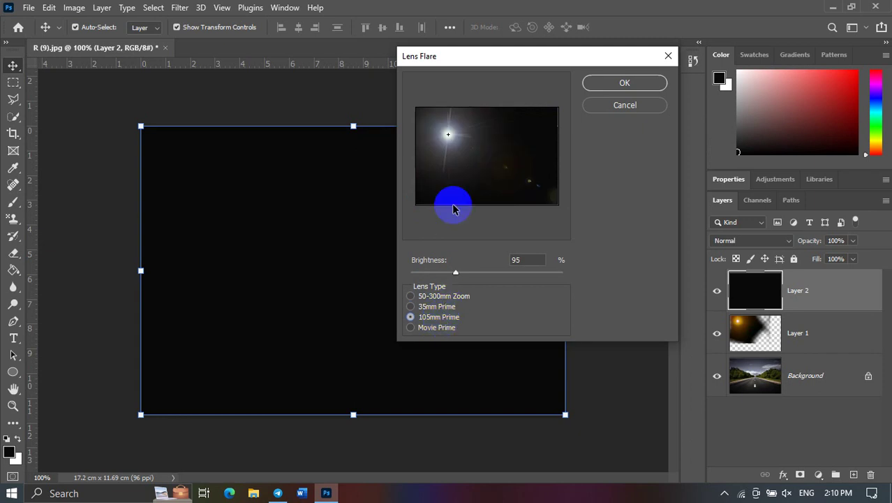
mouse_move(448, 134)
left_mouse_down()
mouse_move(465, 138)
mouse_move(434, 121)
left_mouse_up()
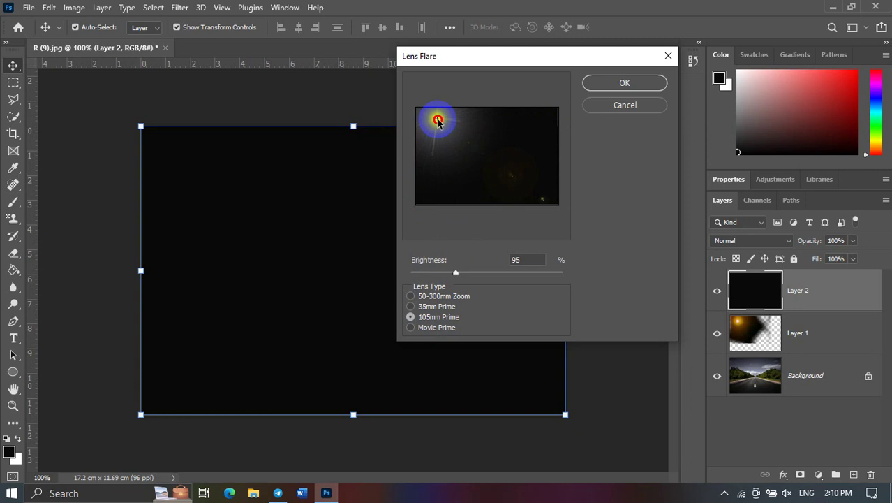
Step: Place the flare centre at the upper right with 129% brightness and apply it
left_click(632, 87)
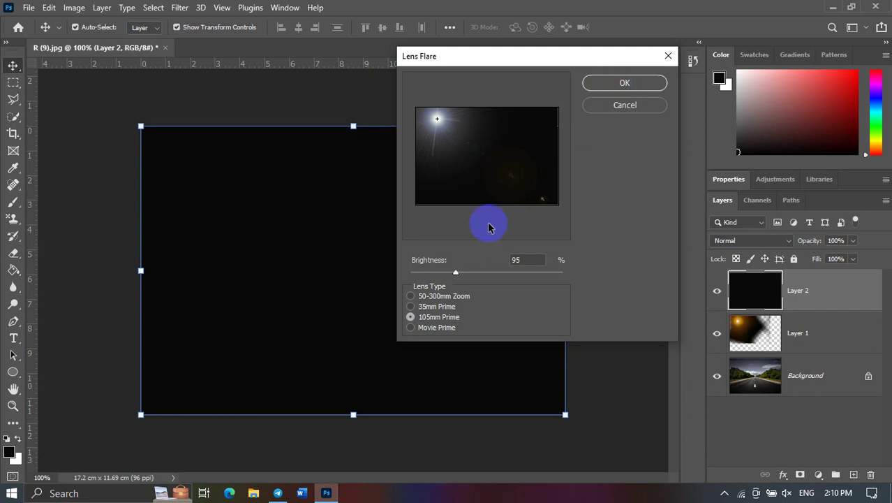
left_click(454, 276)
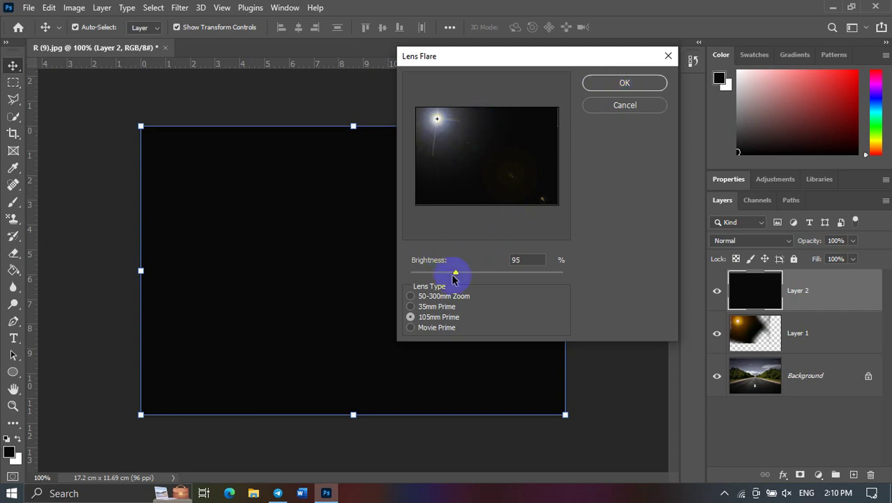
left_click_drag(476, 277, 471, 277)
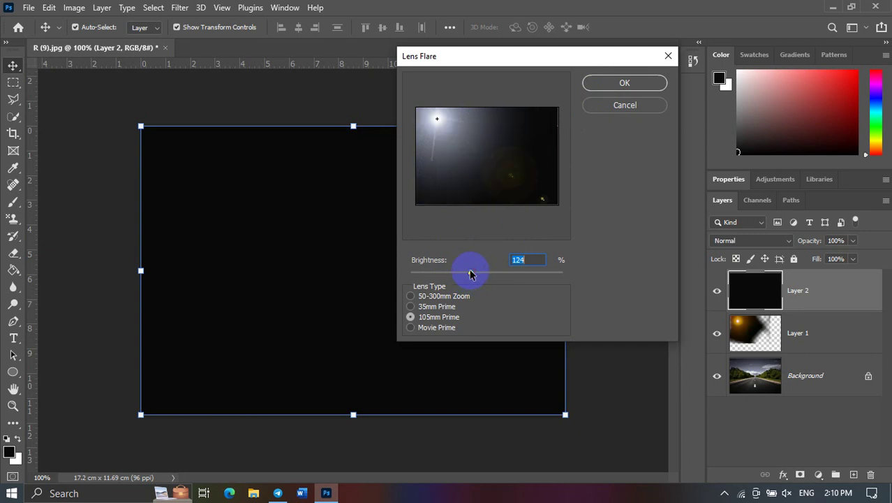
left_click_drag(437, 119, 552, 114)
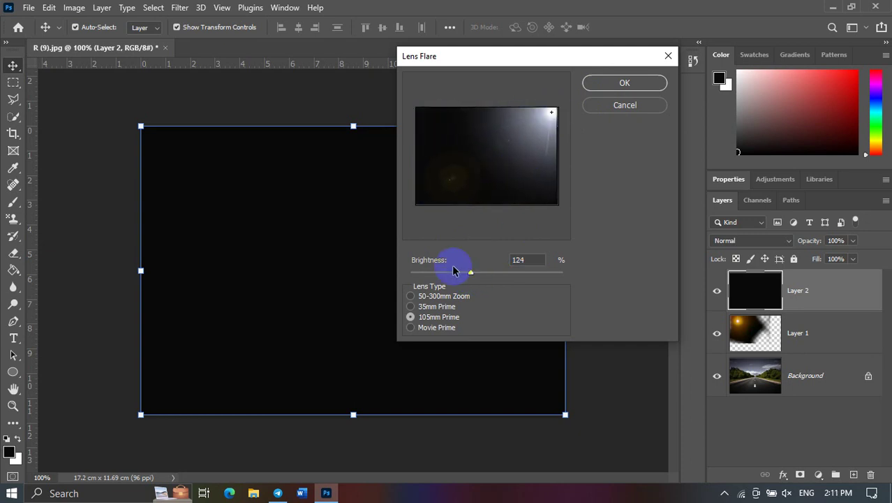
left_click_drag(456, 272, 473, 278)
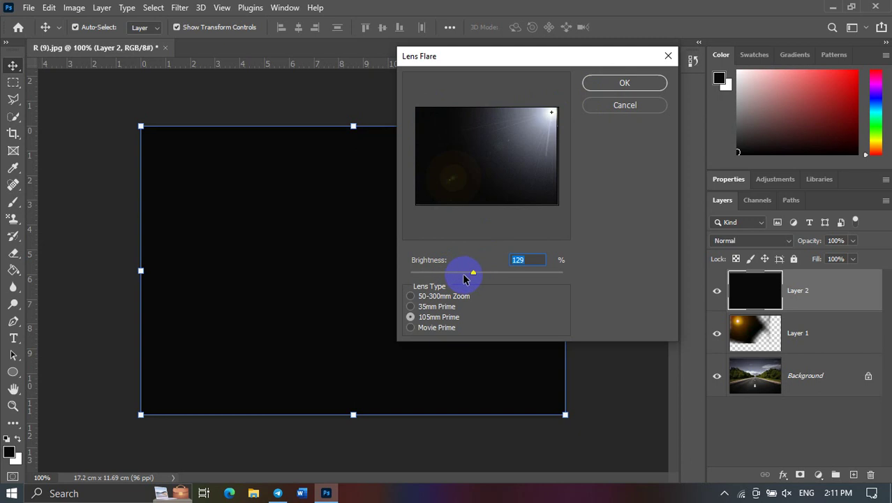
left_click(600, 83)
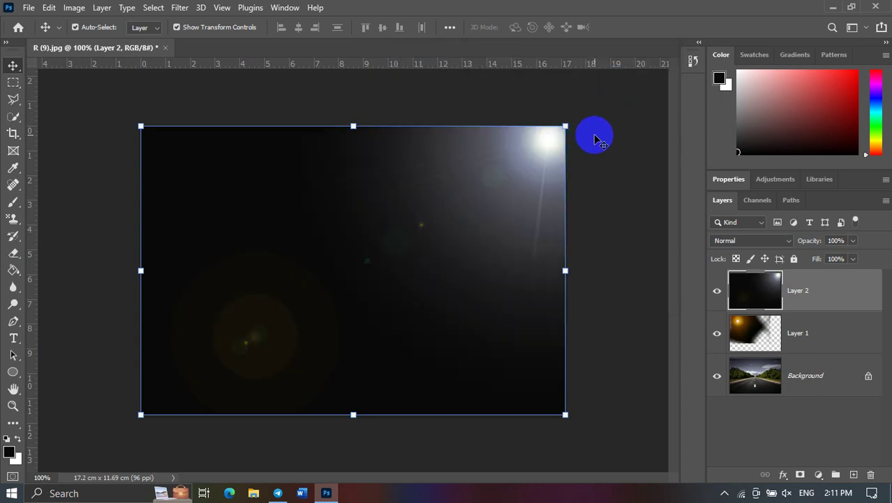
Step: Preview blend modes and set Layer 2 to Screen
left_click(527, 147)
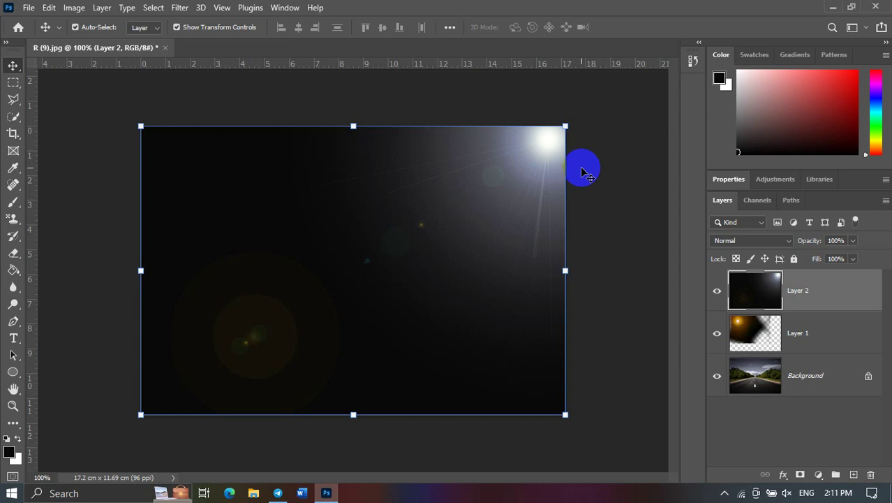
left_click(723, 245)
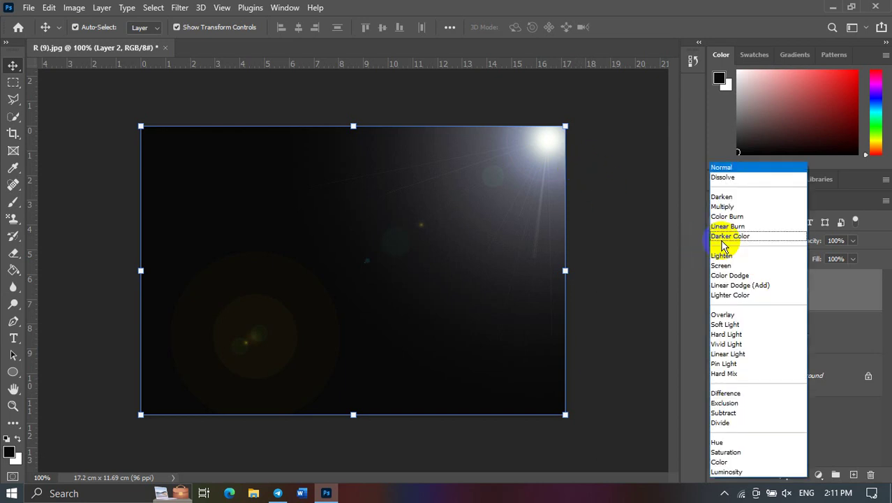
left_click(851, 241)
left_click(773, 245)
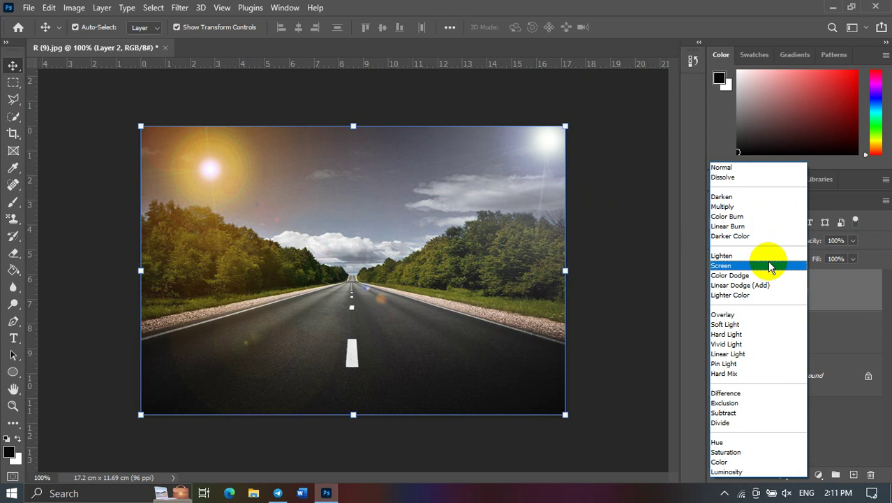
left_click(768, 266)
Step: Shift the flare layer, then move it back flush with the canvas edges
left_click(617, 175)
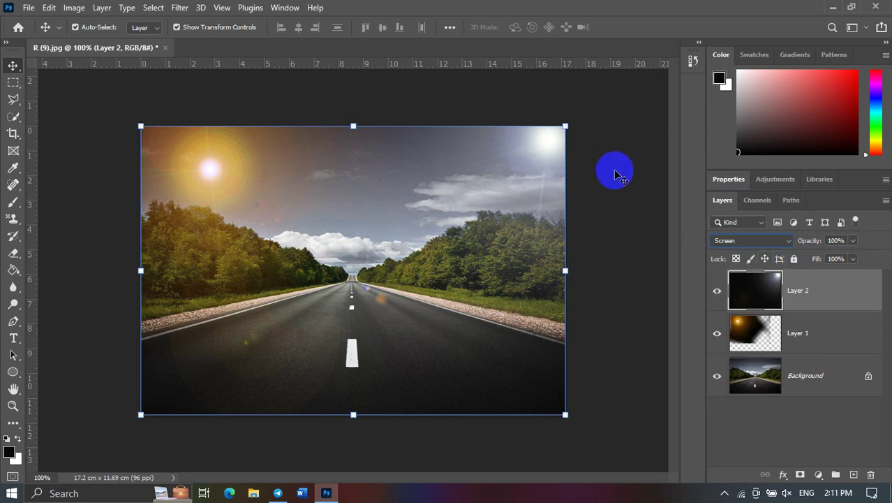
left_click(559, 155)
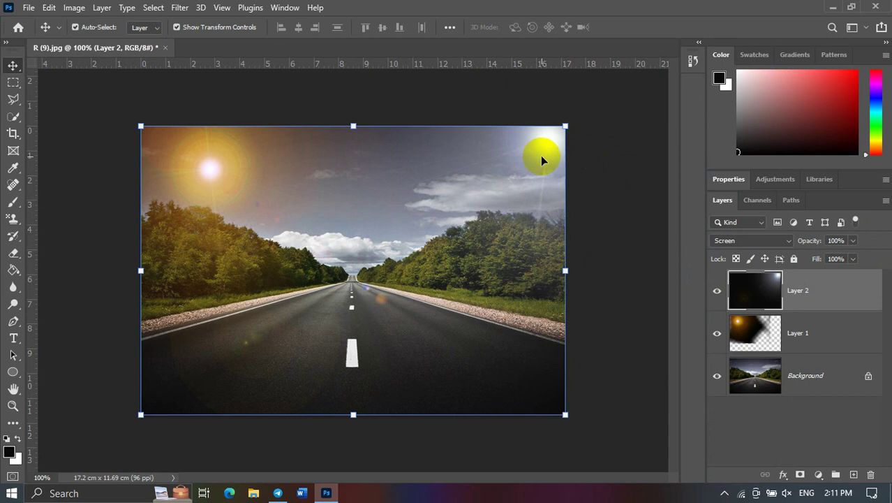
mouse_move(541, 160)
left_mouse_down()
mouse_move(373, 195)
mouse_move(478, 215)
left_mouse_up()
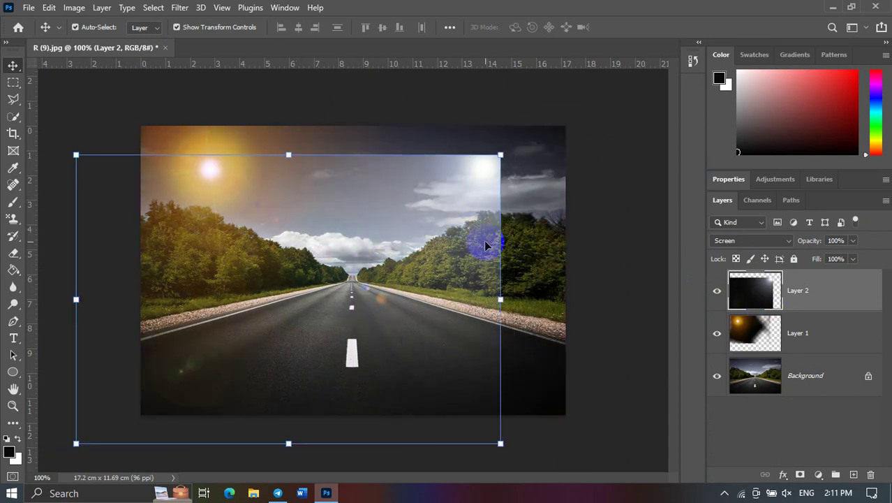
left_click_drag(368, 271, 430, 239)
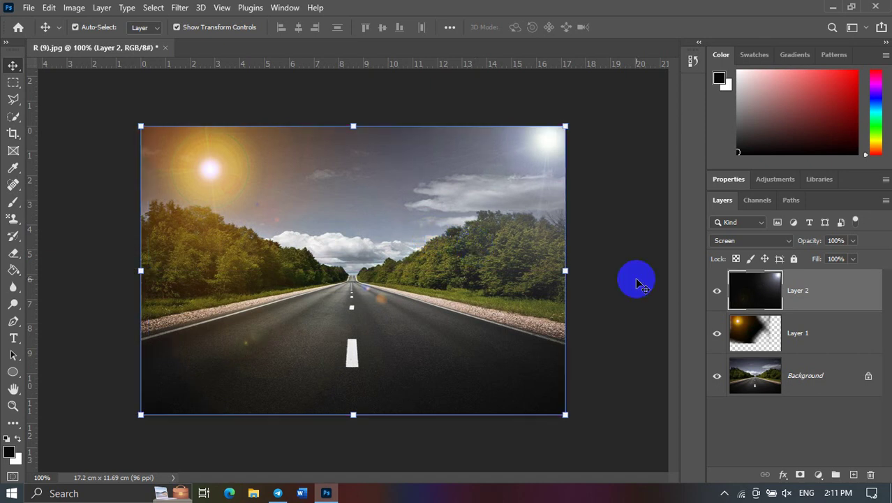
left_click(620, 330)
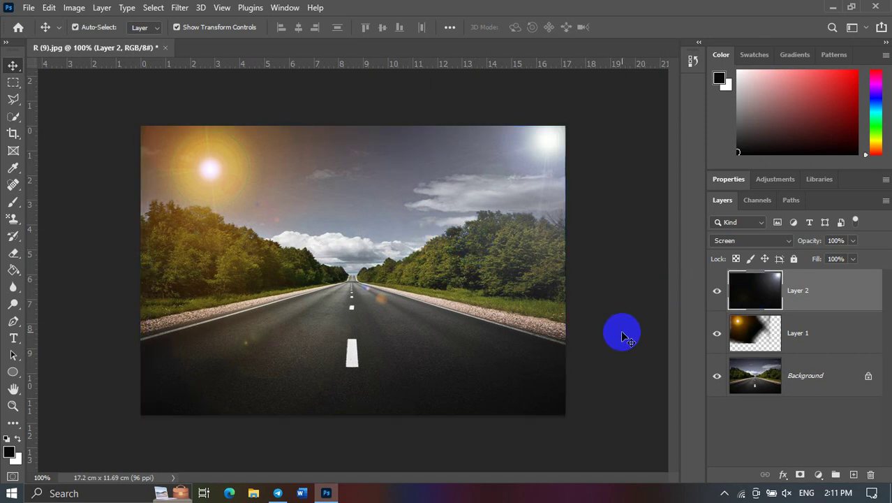
Step: Replace the old Layer 2 flare with a new layer filled black
left_click(730, 302)
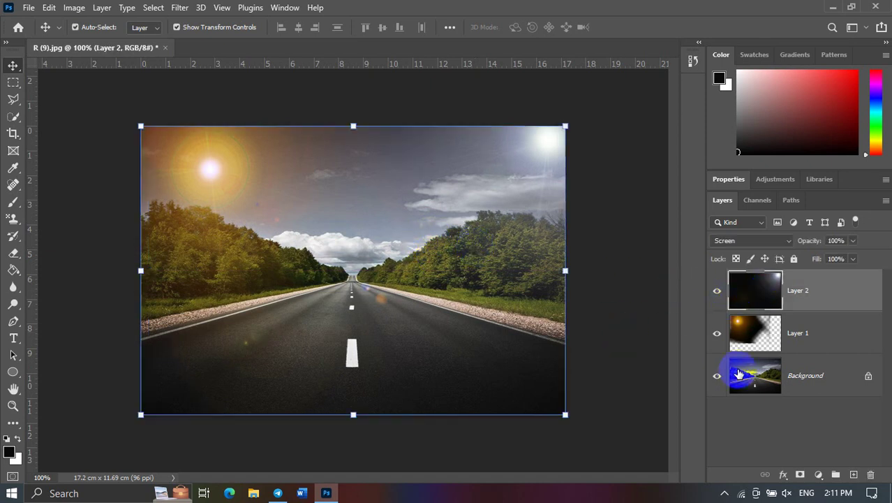
key("Delete")
left_click(854, 474)
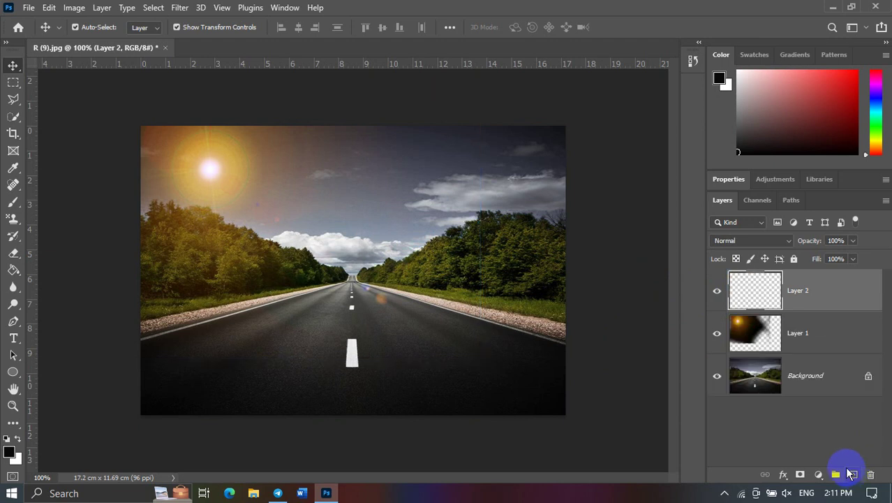
left_click(13, 273)
left_click(338, 255)
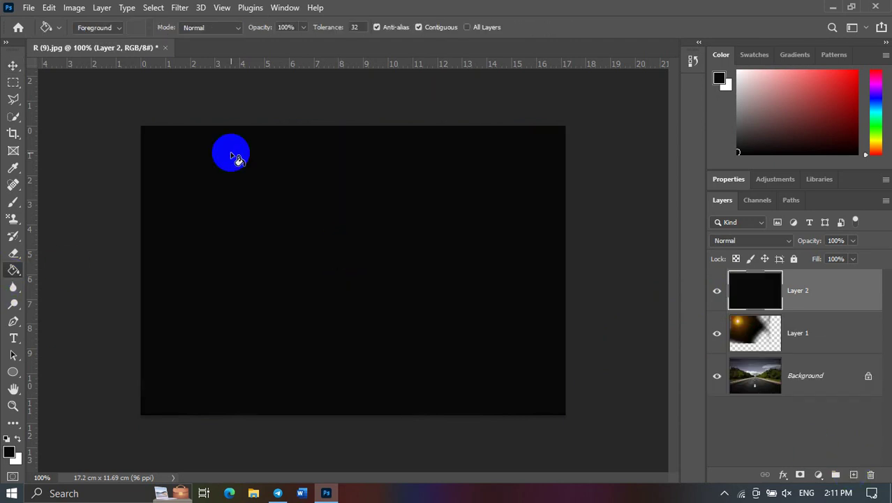
left_click(10, 65)
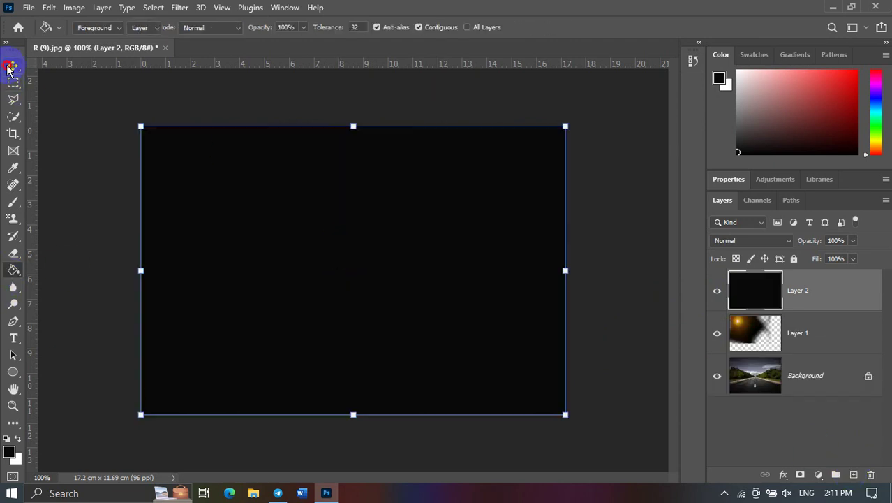
Step: Render a Lens Flare on the black layer, centred toward the upper right
left_click(179, 7)
mouse_move(192, 237)
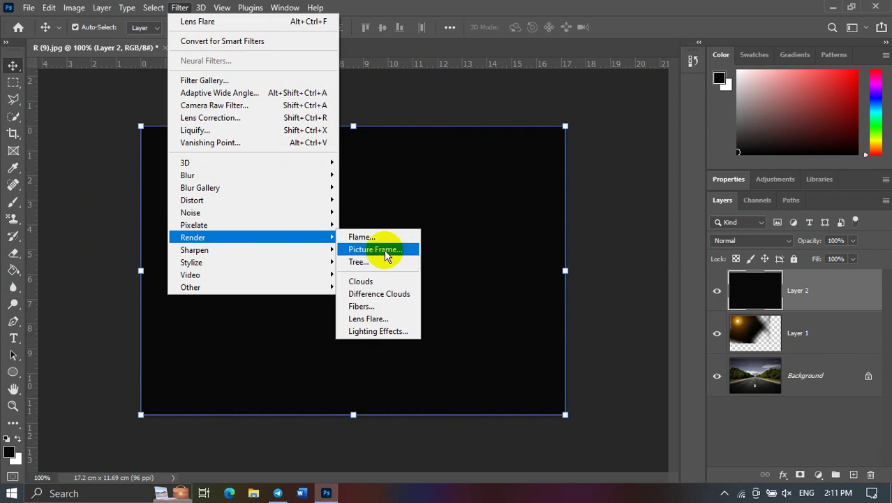
left_click(391, 318)
left_click_drag(552, 112, 511, 143)
left_click(614, 89)
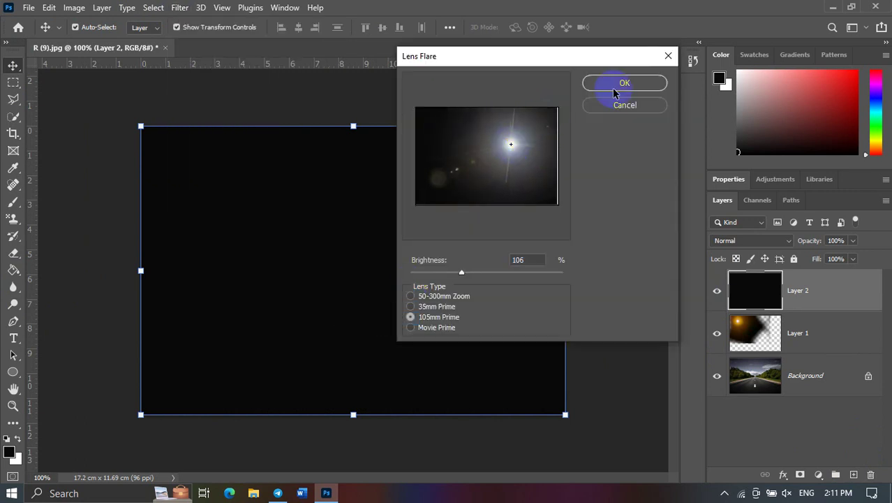
left_click(614, 91)
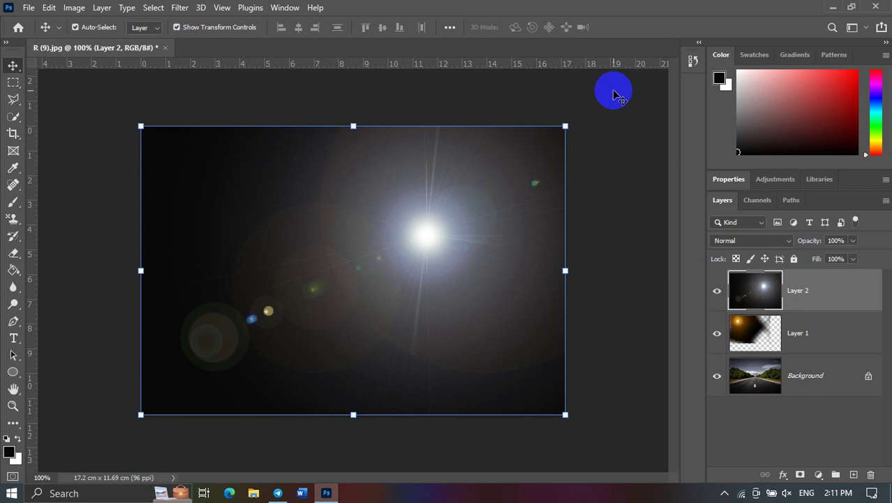
Step: Set the flare layer to Screen and move it to the photo's upper right
left_click(753, 240)
left_click(733, 263)
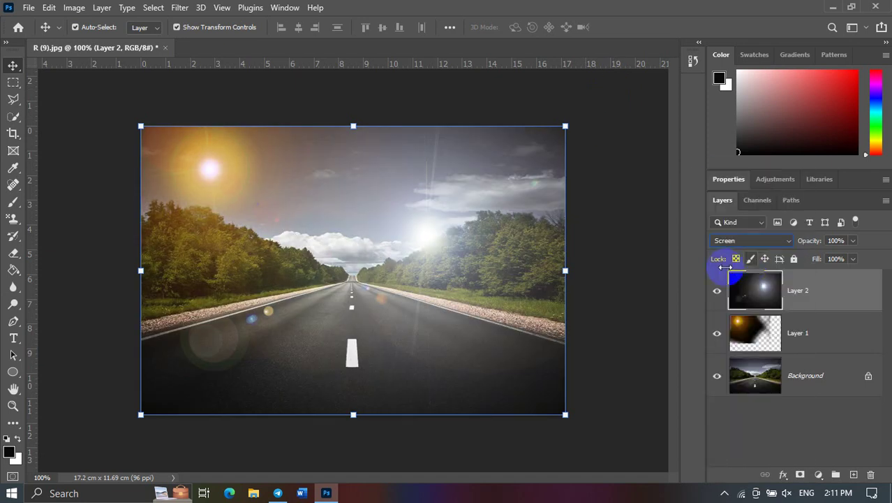
left_click_drag(426, 232, 514, 171)
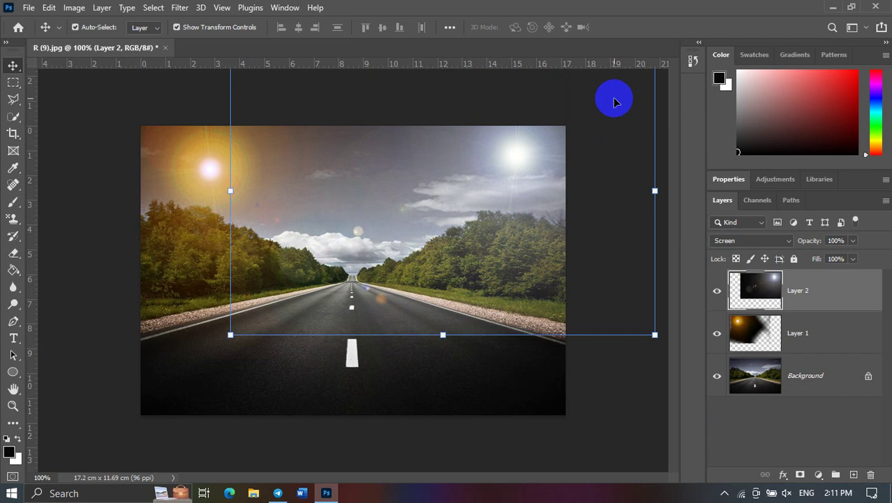
left_click(150, 103)
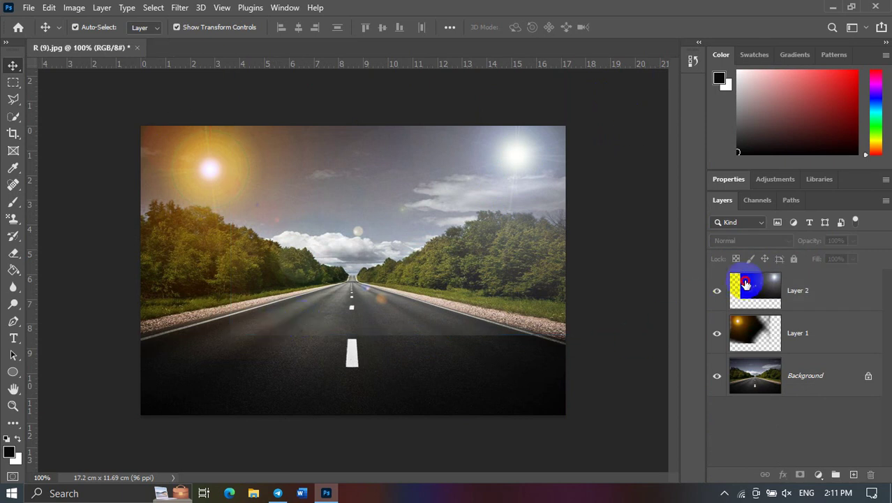
Step: On Layer 2, erase the dark band over the lower road and haze near the left sun
left_click(745, 283)
left_click(13, 253)
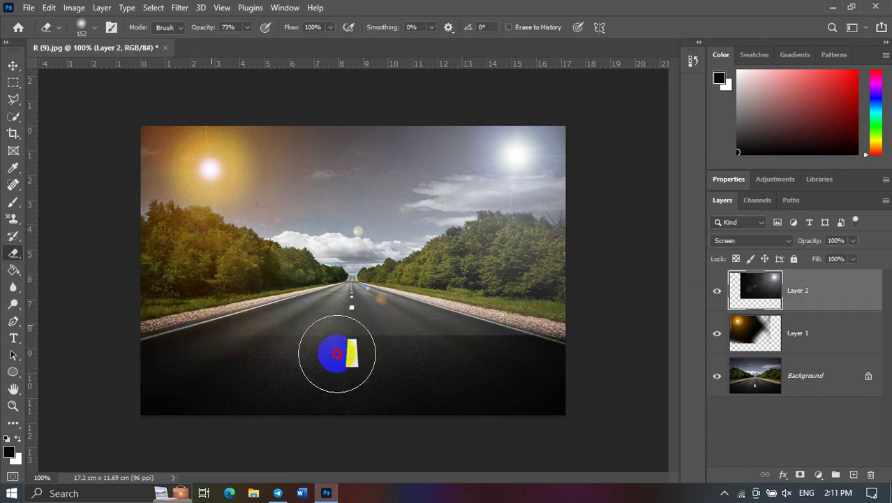
mouse_move(338, 354)
left_mouse_down()
mouse_move(502, 353)
mouse_move(494, 343)
mouse_move(351, 356)
left_mouse_up()
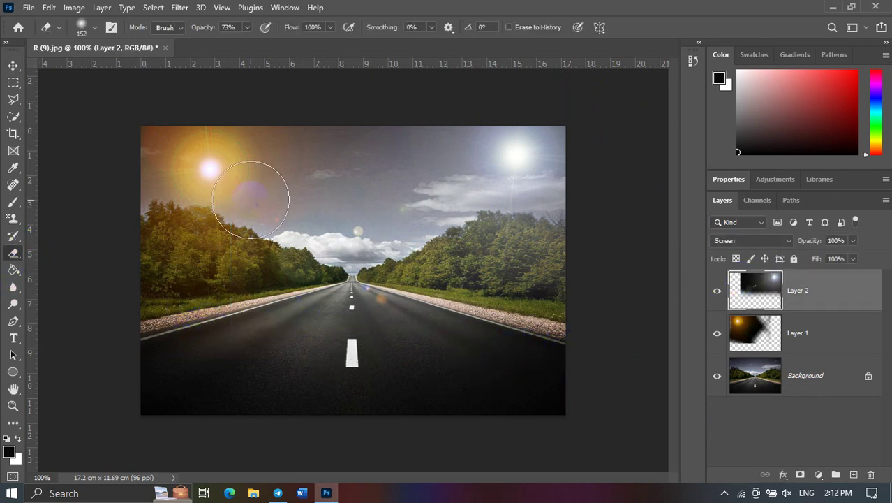
mouse_move(251, 200)
left_mouse_down()
mouse_move(399, 315)
mouse_move(549, 299)
mouse_move(513, 329)
left_mouse_up()
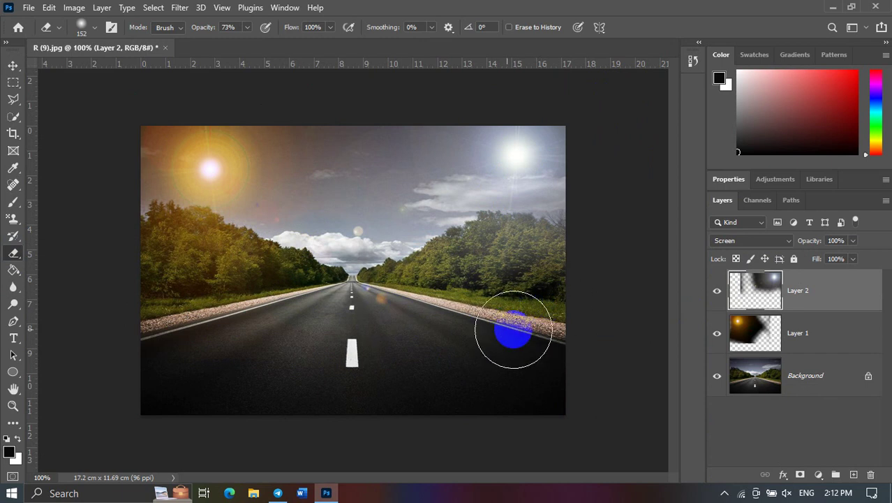
left_click(13, 66)
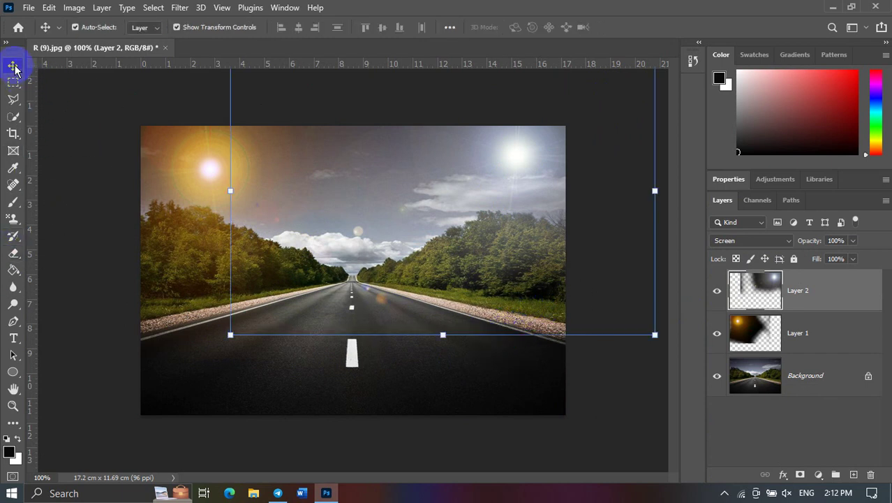
left_click(525, 239)
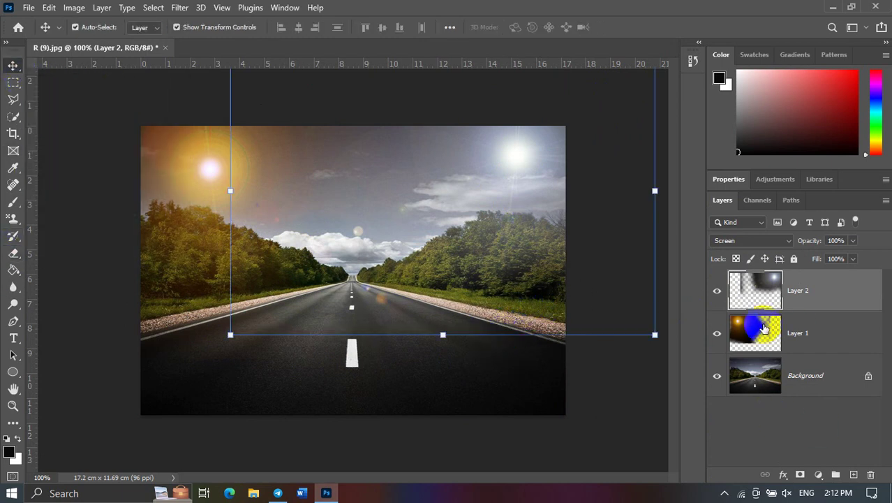
left_click(812, 414)
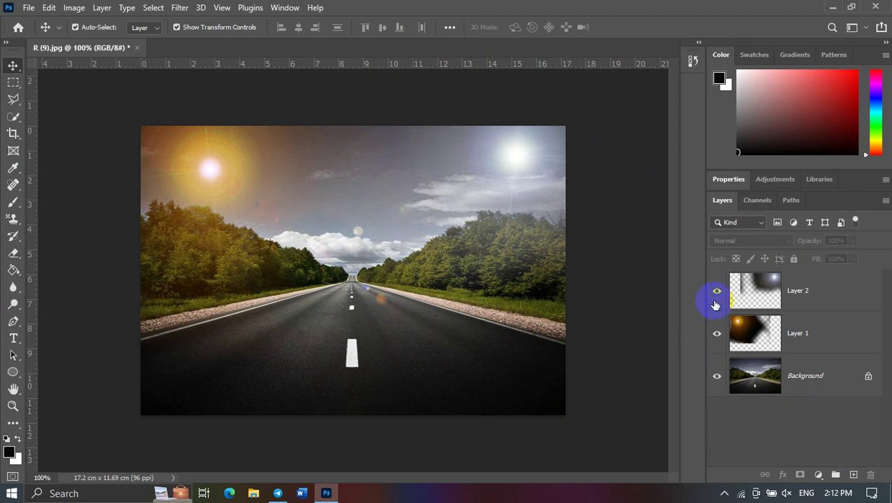
Step: Erase Layer 2's remaining grey haze around the left sun and stray flare over the trees
left_click(768, 300)
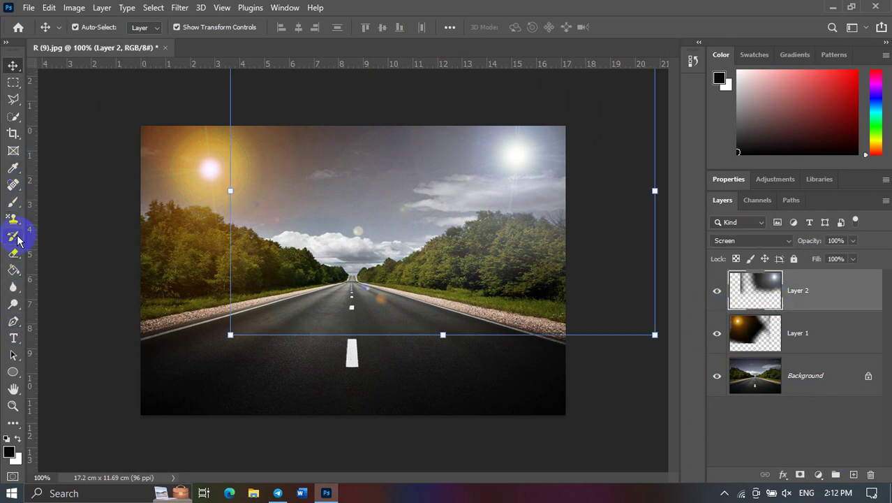
left_click(13, 253)
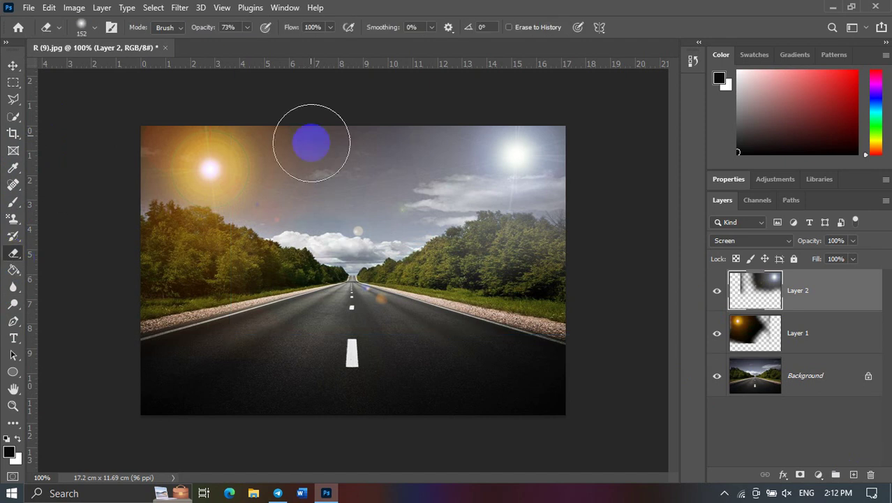
left_click(215, 180)
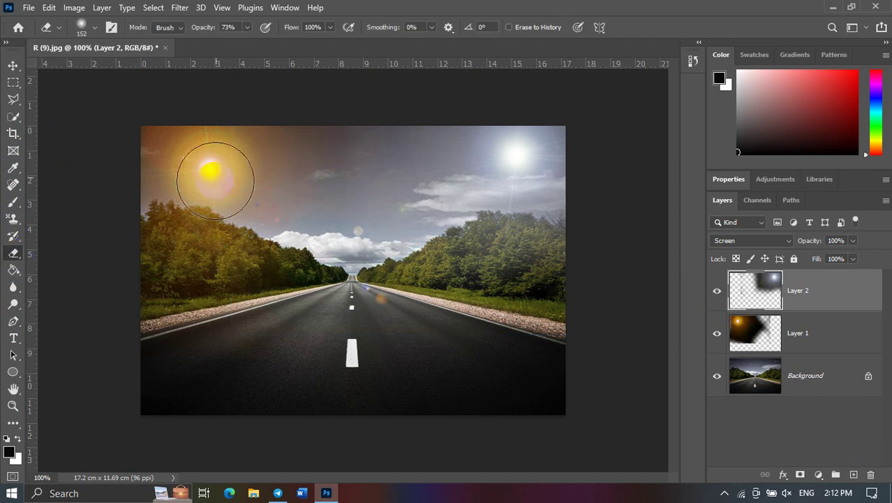
left_click(222, 213)
left_click(239, 230)
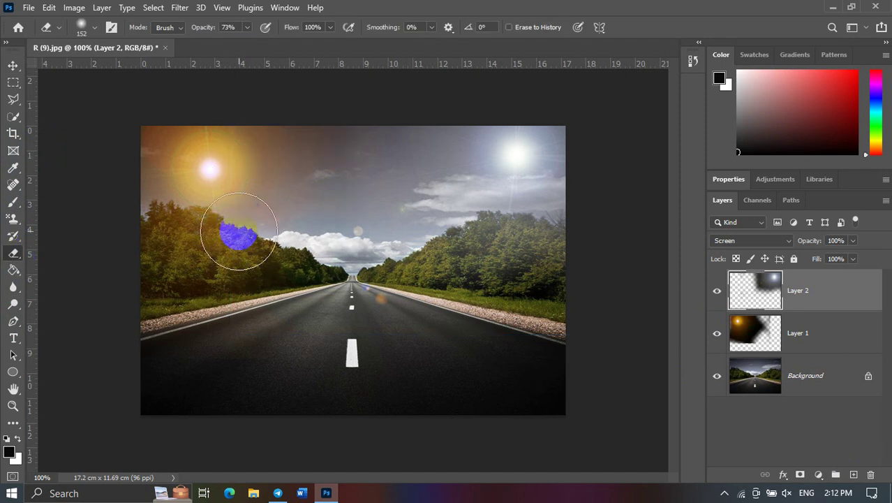
left_click(13, 65)
left_click(767, 404)
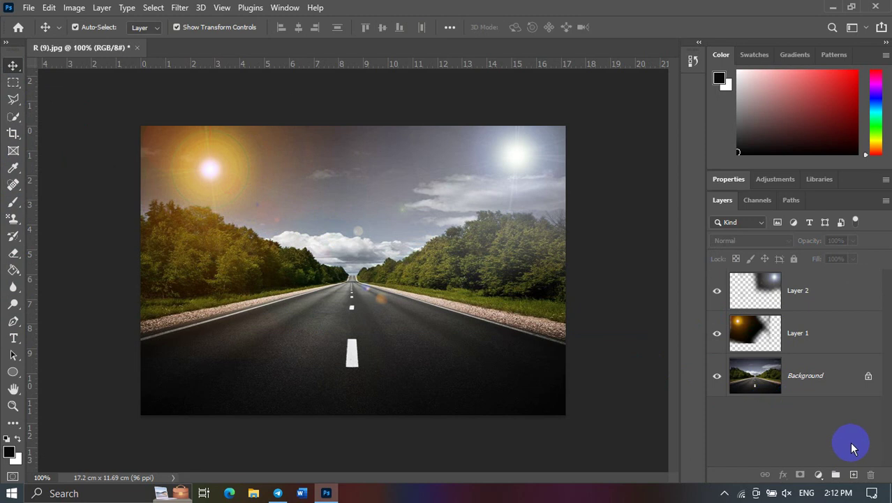
Step: Add Layer 3 on top and fill it black with the Paint Bucket
left_click(853, 474)
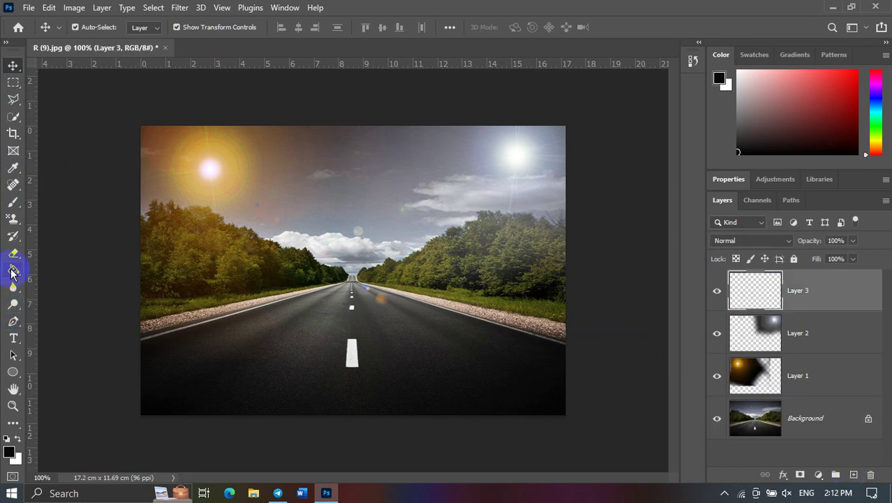
left_click(14, 271)
left_click(340, 272)
left_click(13, 65)
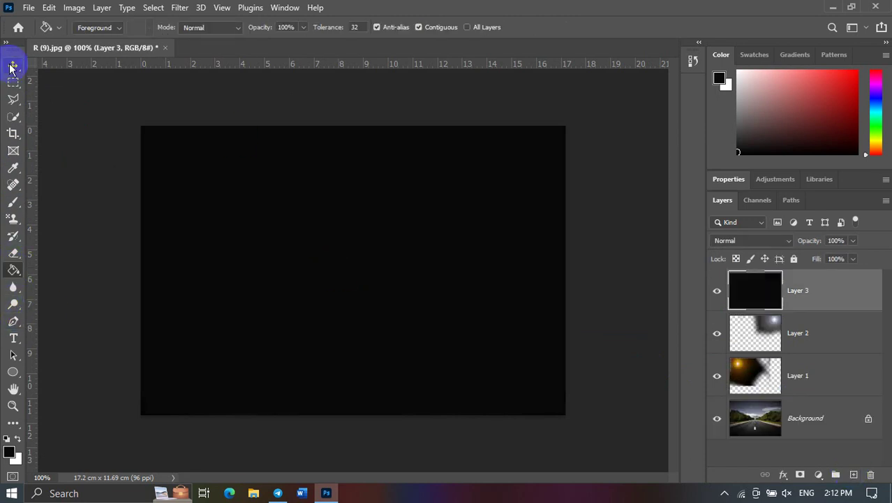
Step: Set up Lens Flare at 100 brightness and position the flare centre, without applying it
left_click(179, 9)
mouse_move(192, 237)
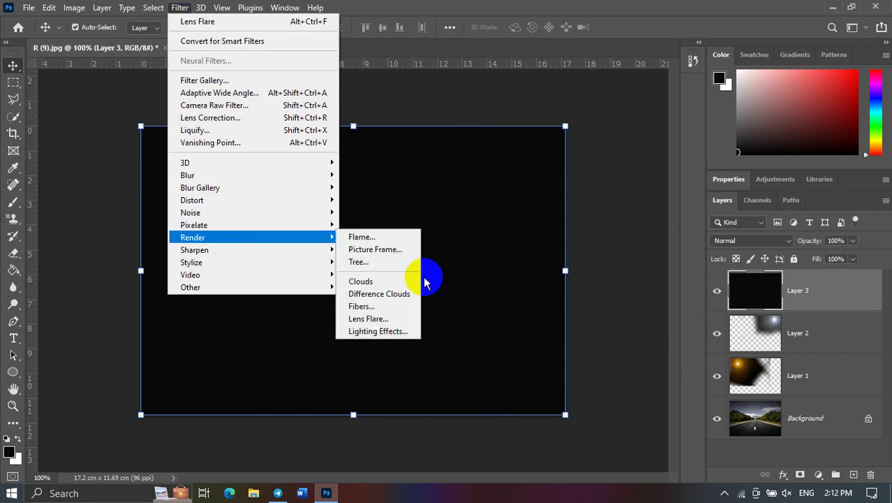
left_click(404, 320)
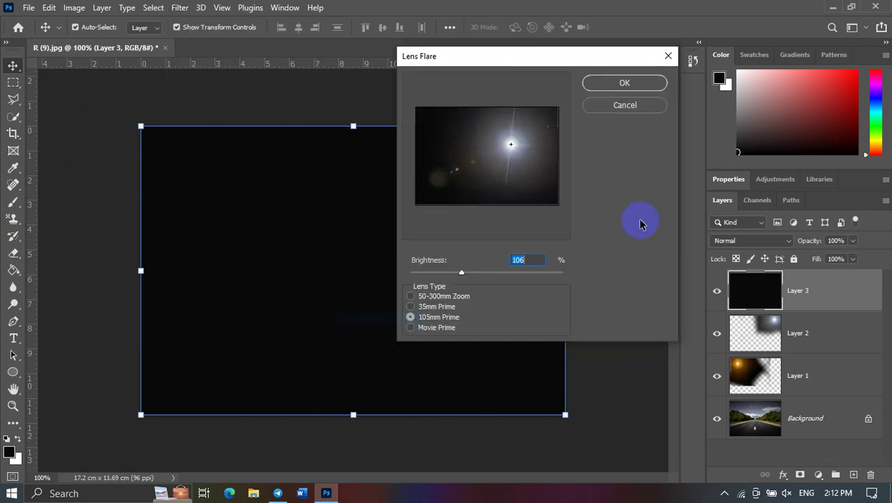
left_click_drag(512, 146, 485, 159)
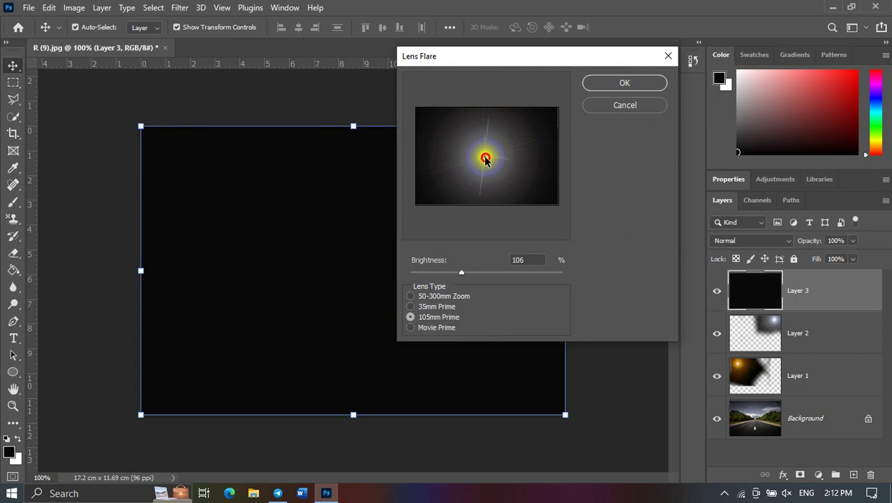
left_click_drag(462, 271, 458, 272)
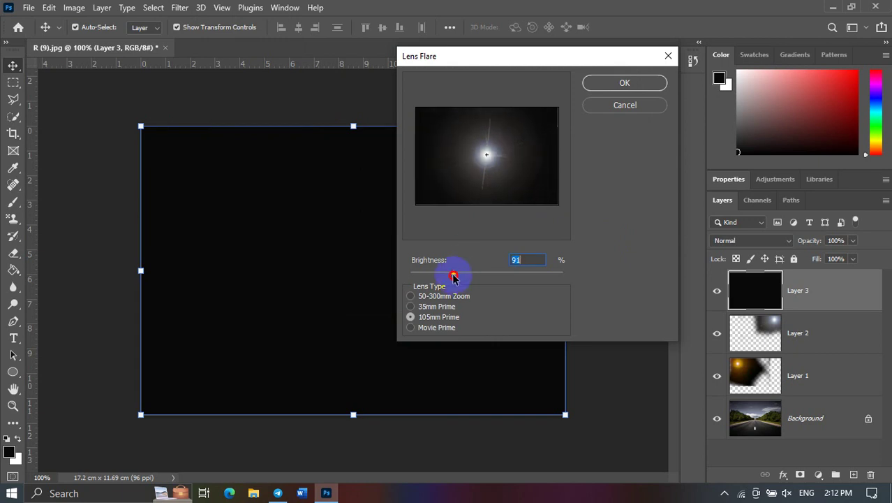
left_click(487, 159)
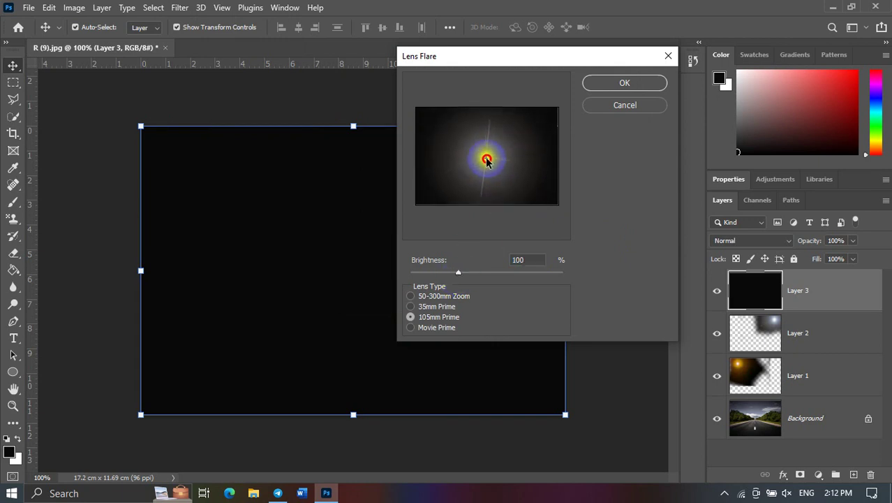
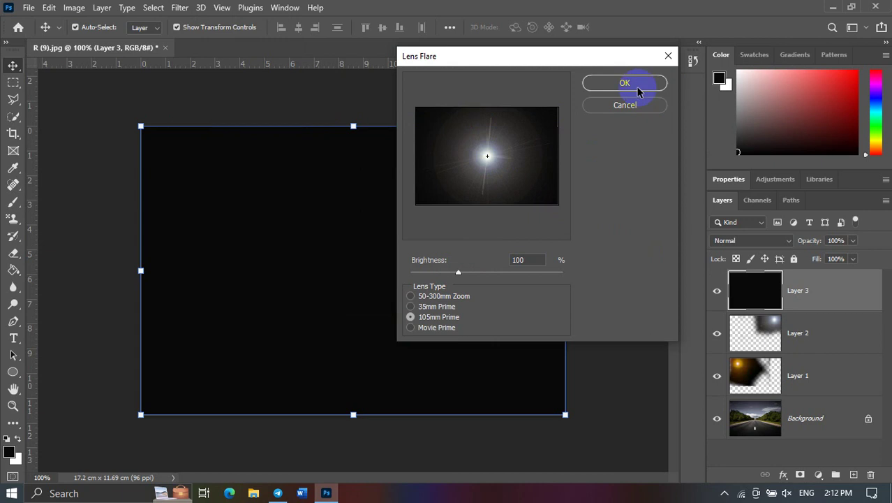
Step: Apply the centre lens flare and blend its layer in Screen mode
left_click(638, 89)
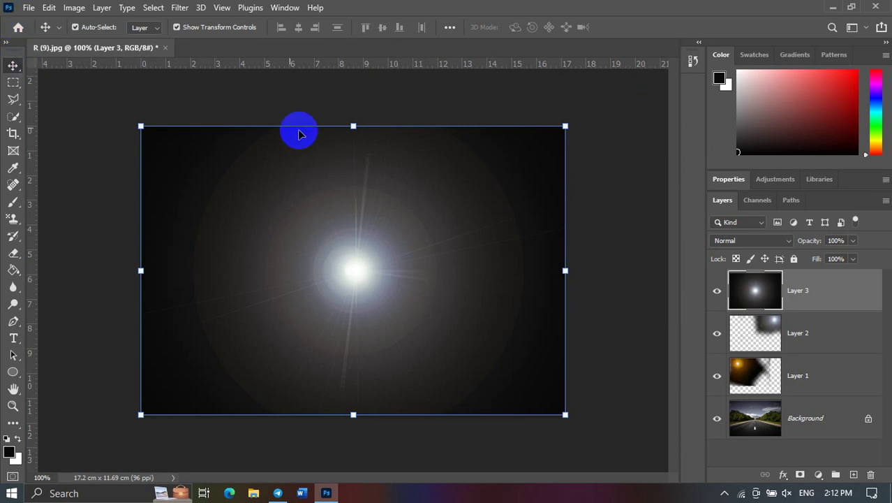
left_click(730, 240)
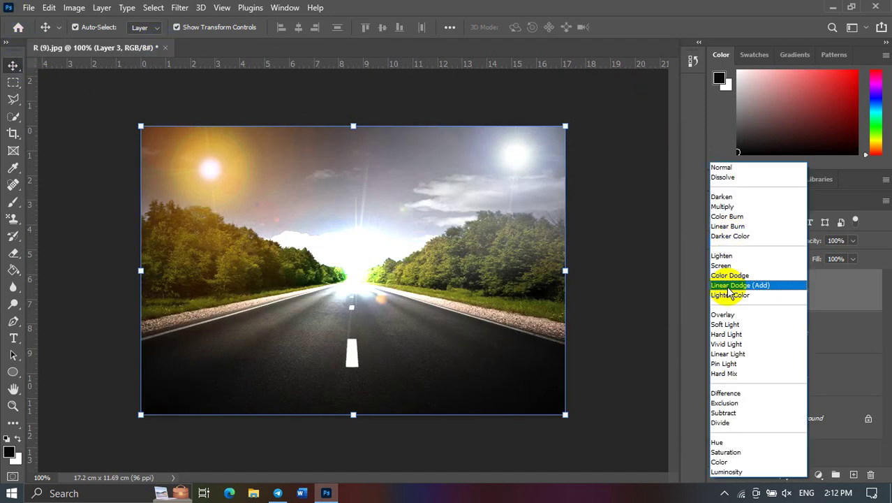
left_click(726, 265)
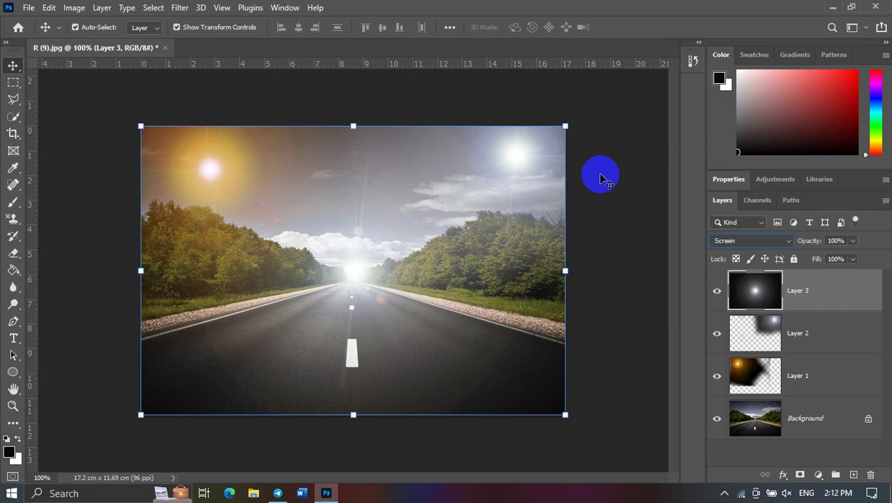
Step: Shrink the centre flare layer toward the image centre, then delete that layer
key("ctrl+t")
mouse_move(567, 134)
left_mouse_down()
mouse_move(422, 263)
mouse_move(314, 321)
mouse_move(369, 248)
left_mouse_up()
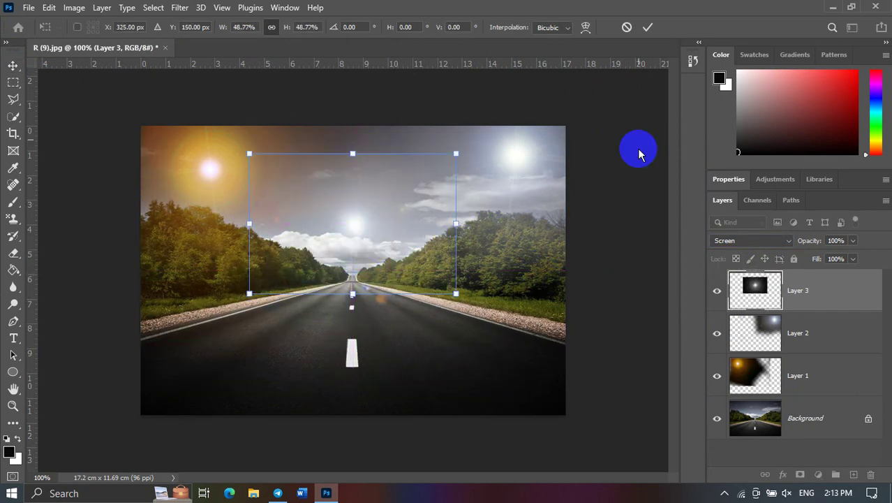
left_click(647, 27)
left_click(369, 244)
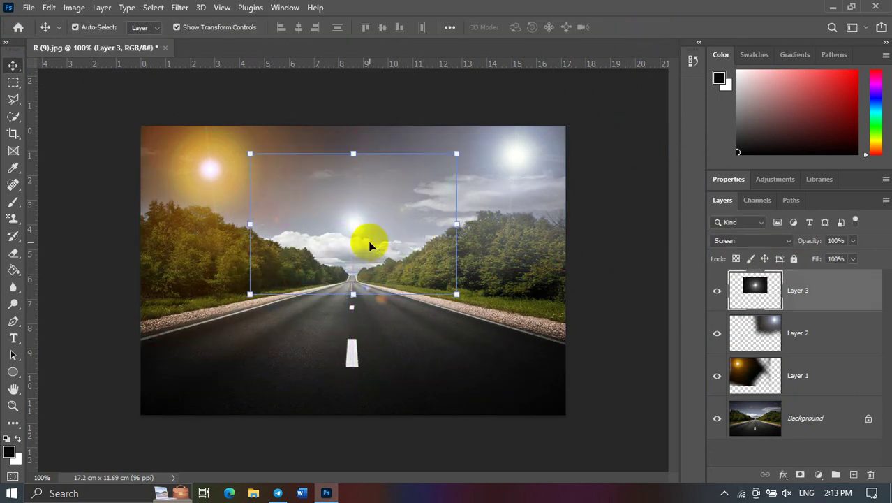
key("Delete")
Step: Remove the white top-right sun layer and fully lock the orange sun layer
left_click(574, 377)
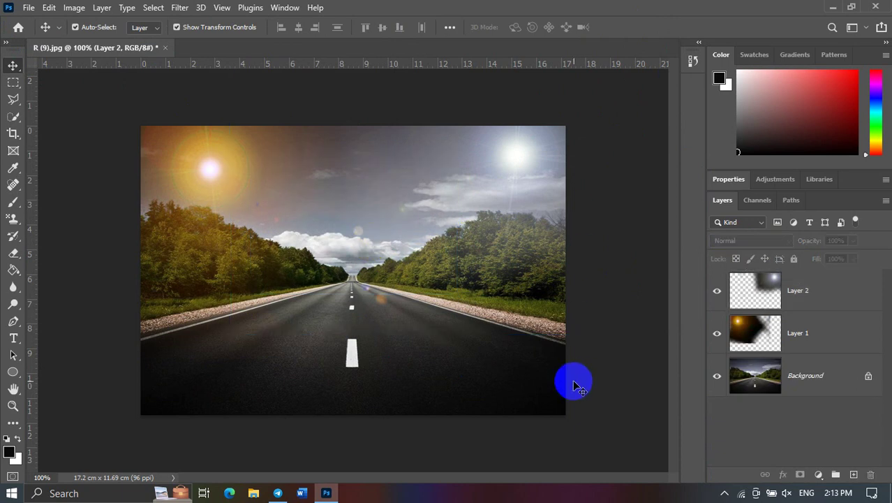
left_click(551, 176)
left_click(629, 365)
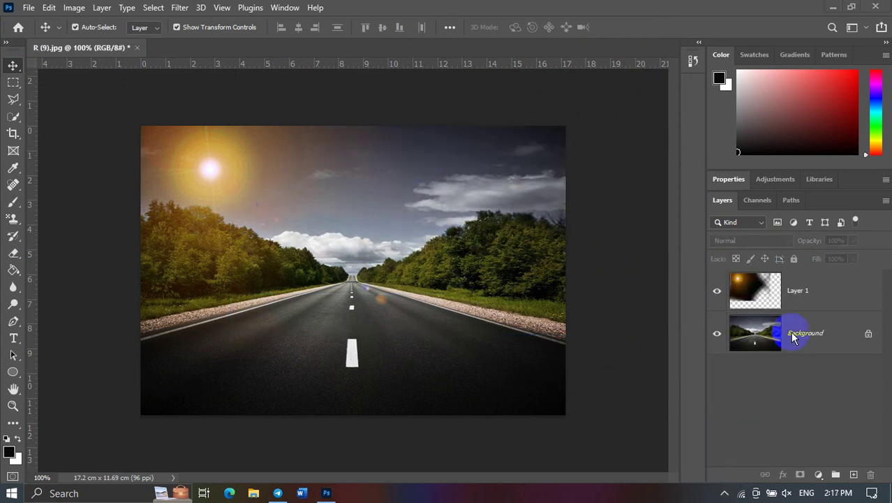
left_click(798, 276)
left_click(794, 258)
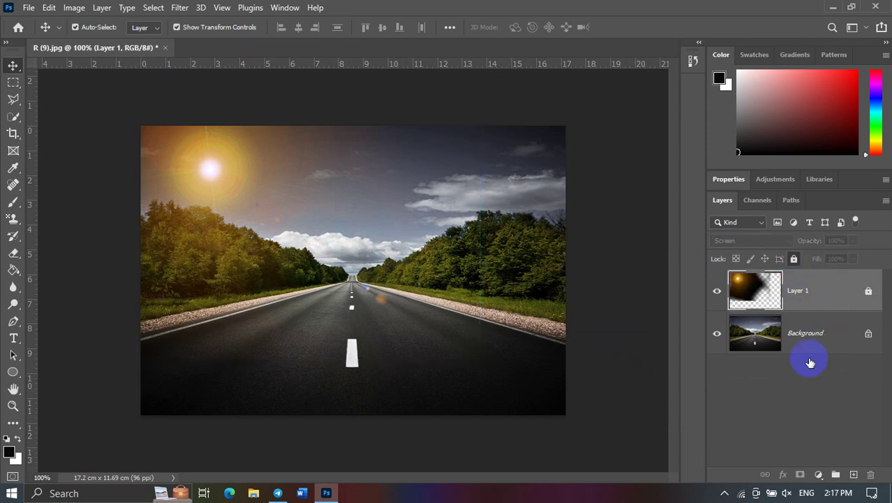
Step: Add a new empty layer and move it below Layer 1
left_click(852, 474)
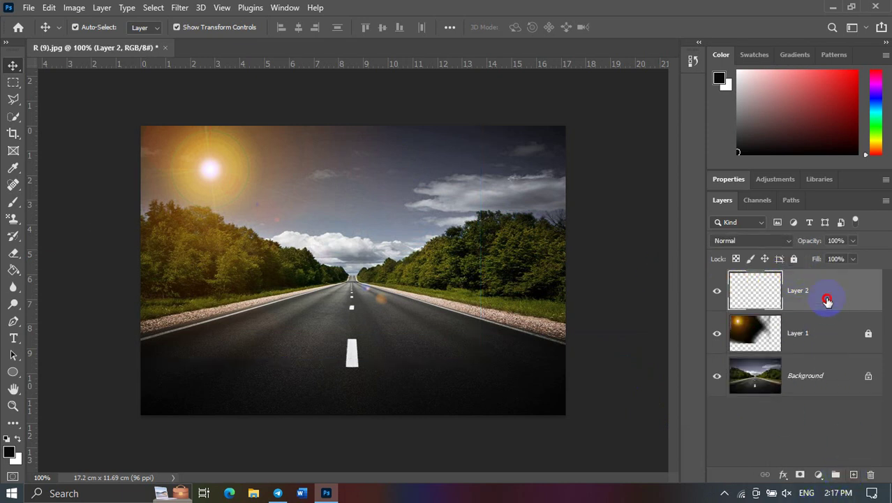
left_click_drag(827, 300, 826, 353)
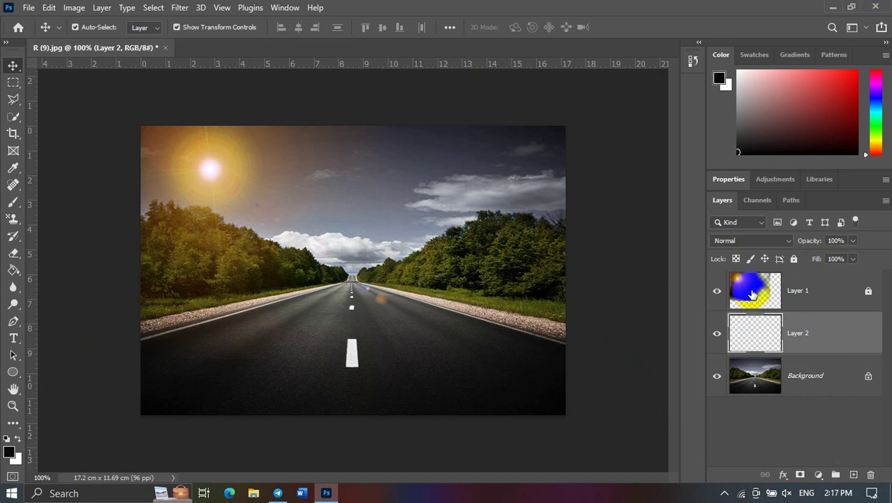
left_click_drag(766, 317, 593, 293)
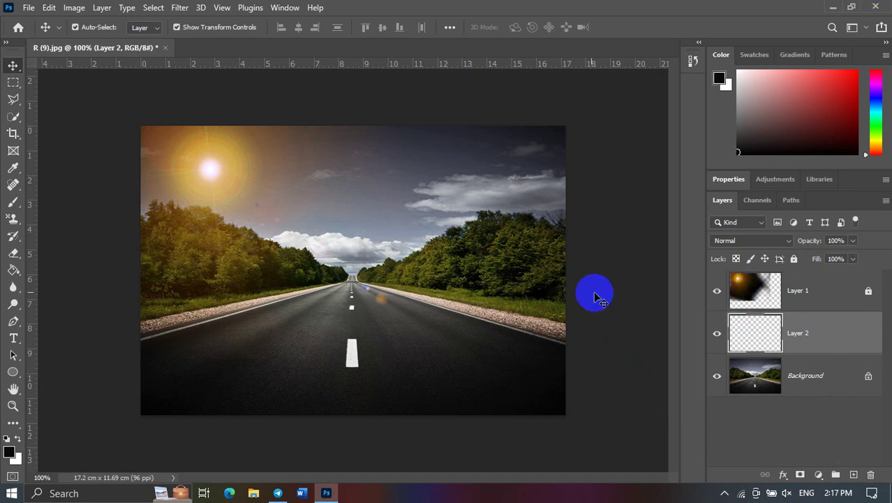
Step: Place Embedded the swimming-woman sea photo from the D:\Photoshop folder
left_click(28, 7)
left_click(111, 277)
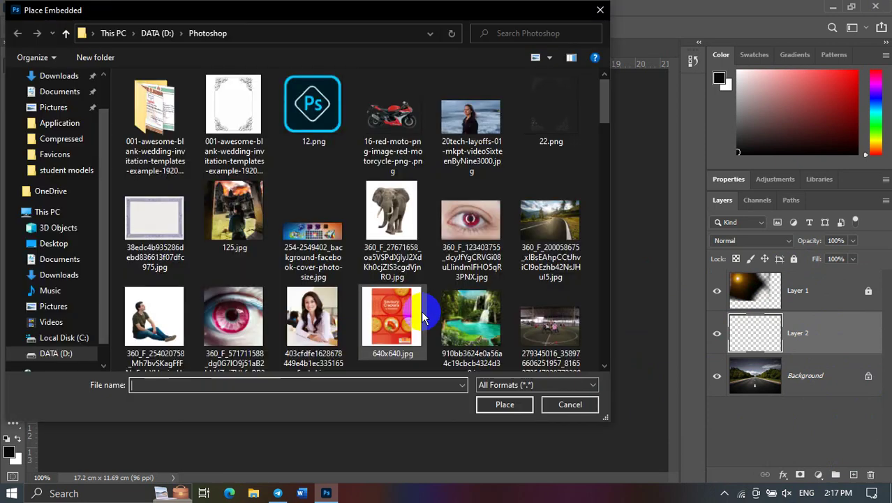
scroll(343, 280, "down", 3)
scroll(343, 279, "down", 3)
scroll(343, 279, "down", 3)
scroll(344, 278, "down", 3)
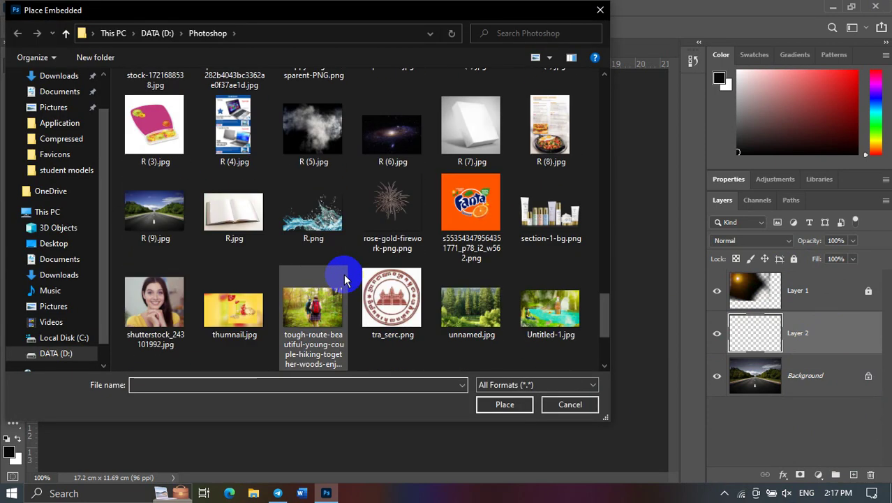
scroll(344, 279, "down", 1)
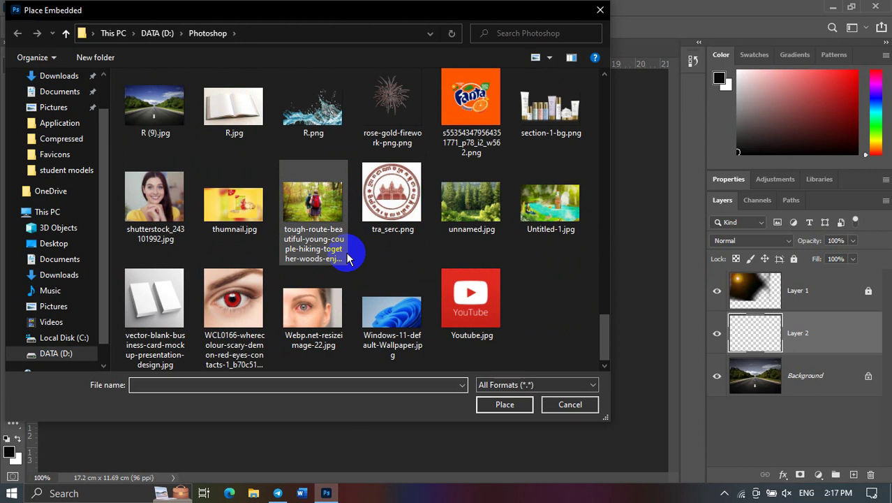
scroll(347, 257, "up", 4)
scroll(347, 257, "up", 2)
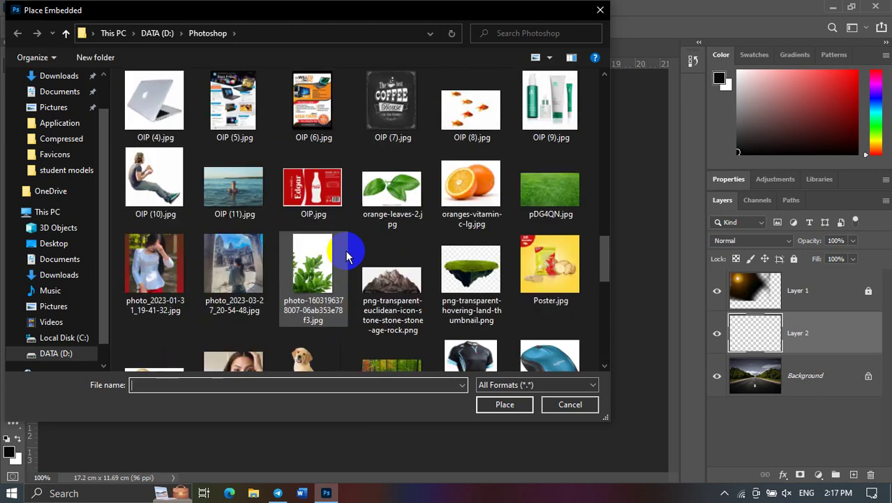
scroll(256, 216, "up", 5)
scroll(256, 216, "up", 1)
scroll(256, 216, "up", 2)
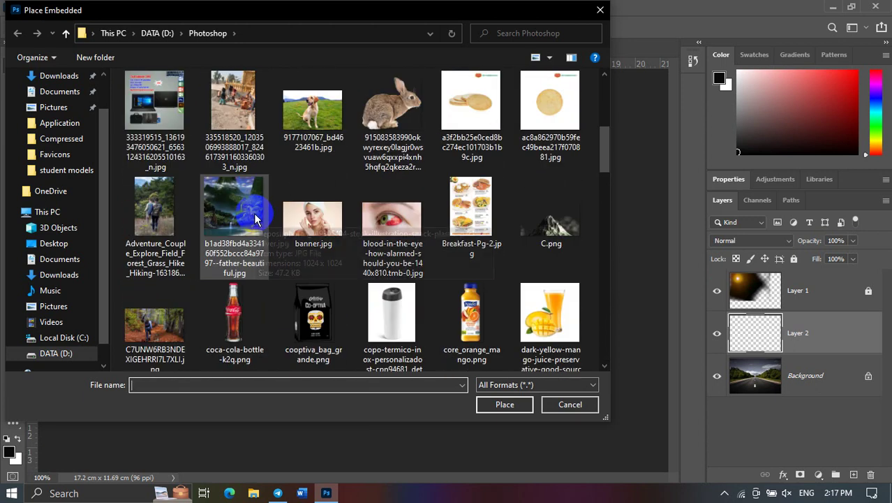
scroll(255, 217, "up", 2)
scroll(255, 217, "up", 2)
scroll(255, 190, "up", 2)
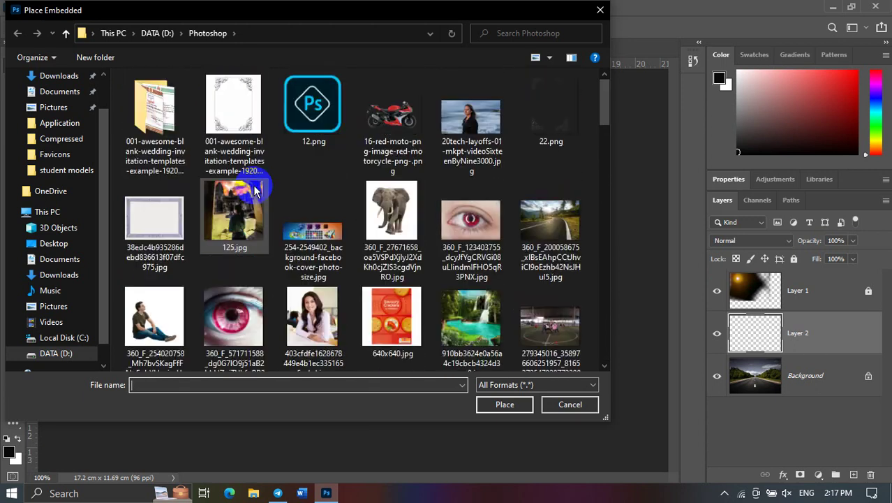
scroll(254, 185, "down", 2)
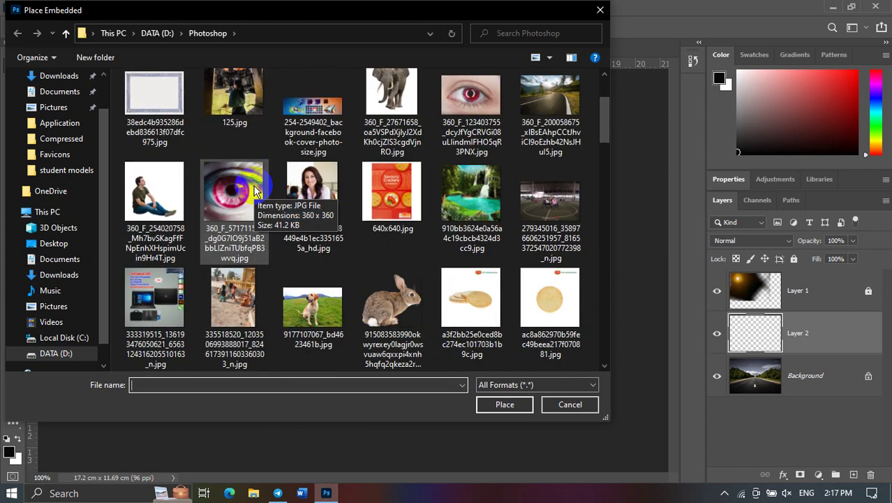
scroll(391, 223, "down", 1)
scroll(391, 223, "down", 1)
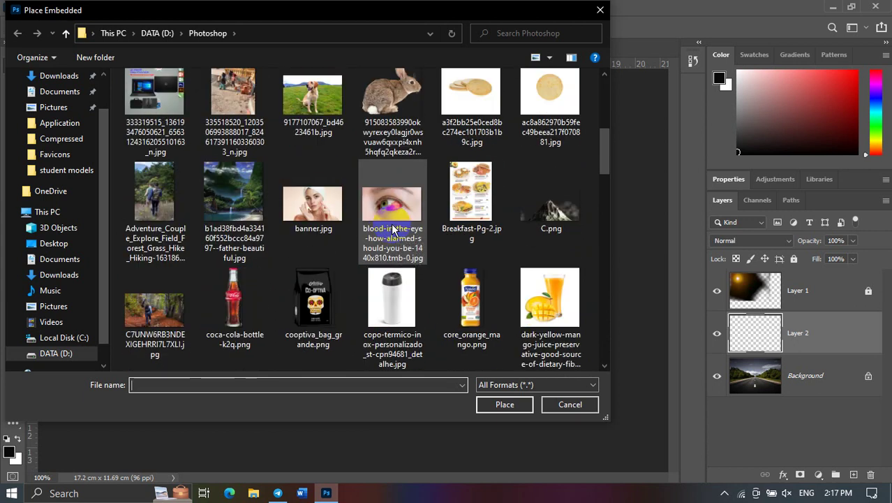
scroll(454, 293, "down", 1)
scroll(505, 303, "down", 2)
scroll(419, 244, "down", 1)
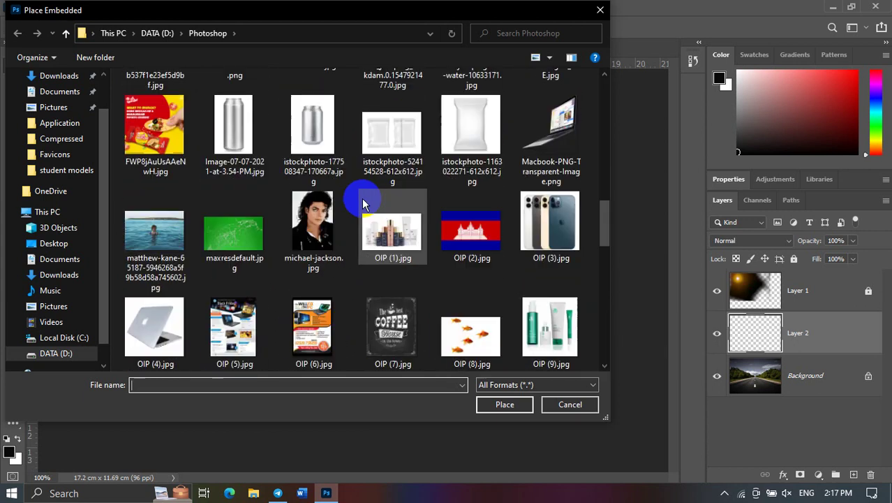
left_click(154, 234)
Step: Commit the sea photo, align its horizon at 62% opacity, then restore 100% opacity
left_click(484, 406)
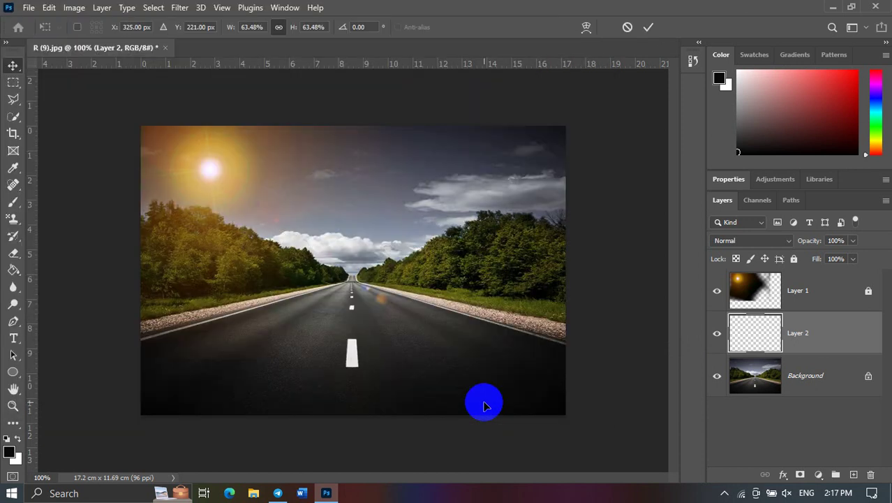
left_click(648, 28)
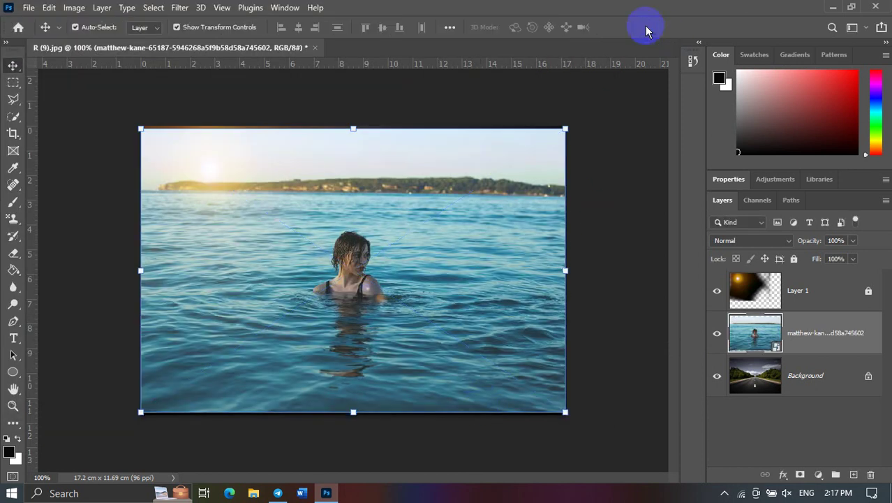
left_click(837, 239)
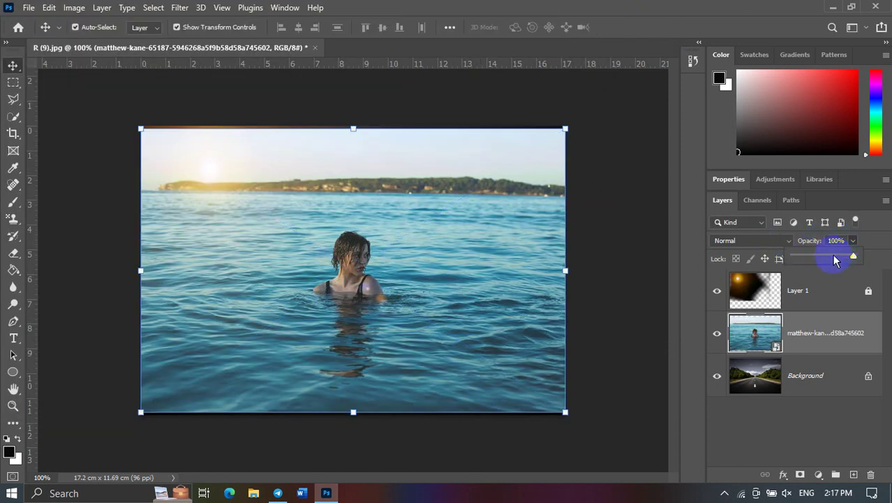
left_click_drag(836, 260, 824, 258)
left_click_drag(468, 308, 467, 388)
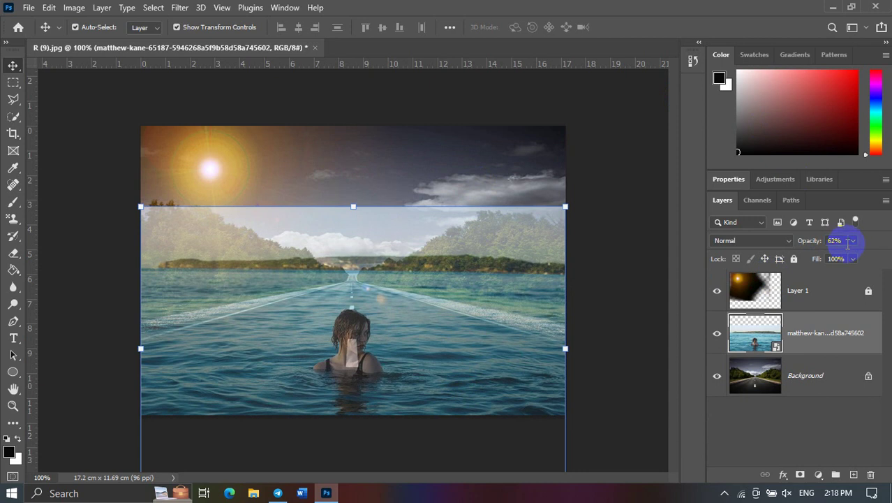
left_click_drag(855, 258, 877, 256)
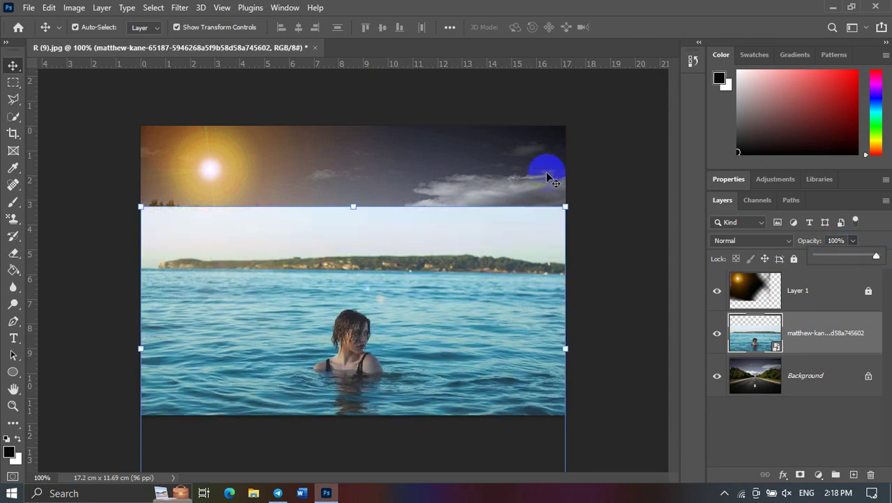
left_click(597, 95)
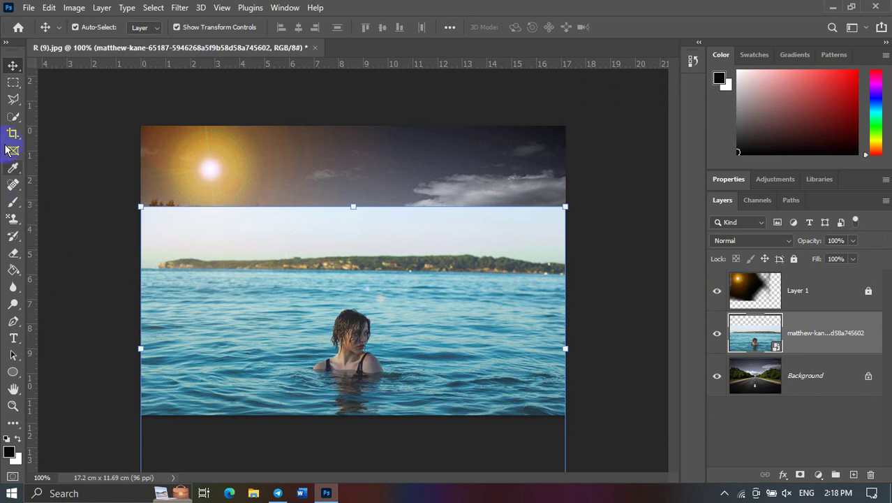
Step: Quick-select the swimming woman's head and upper body and mask the sea layer to it
left_click(16, 123)
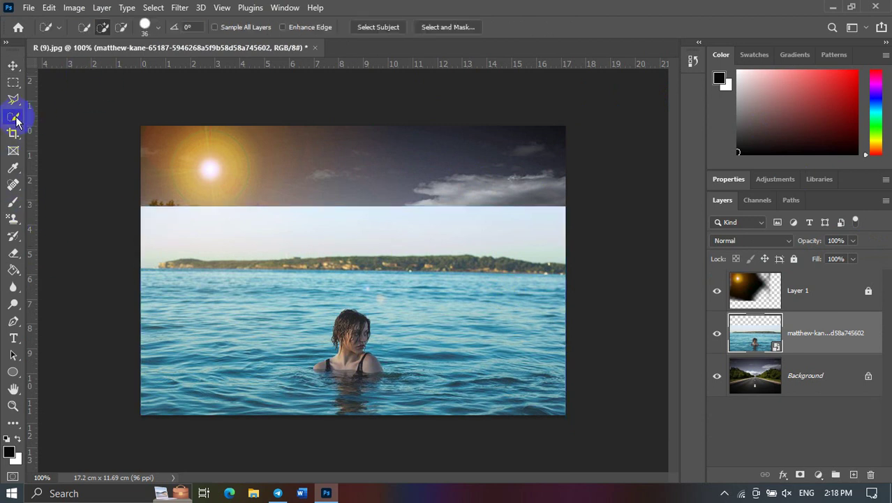
right_click(16, 122)
left_click(56, 129)
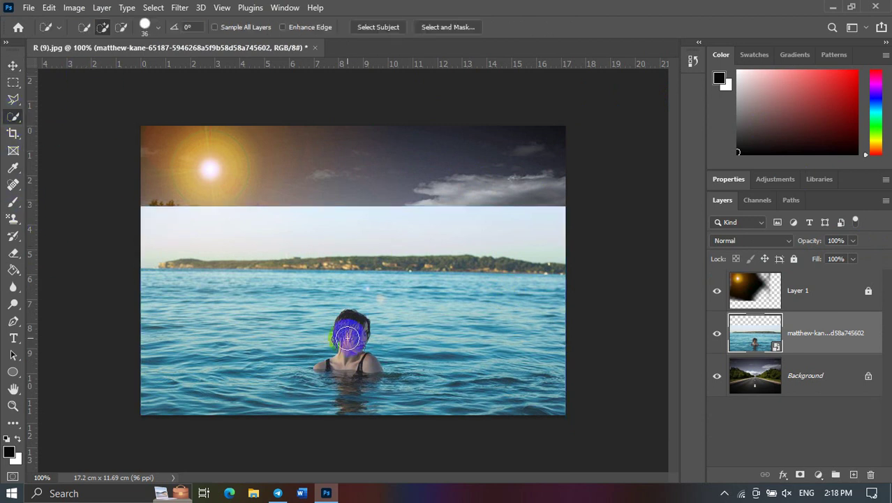
mouse_move(363, 365)
left_mouse_down()
mouse_move(319, 373)
mouse_move(390, 395)
mouse_move(331, 419)
mouse_move(319, 401)
mouse_move(276, 418)
left_mouse_up()
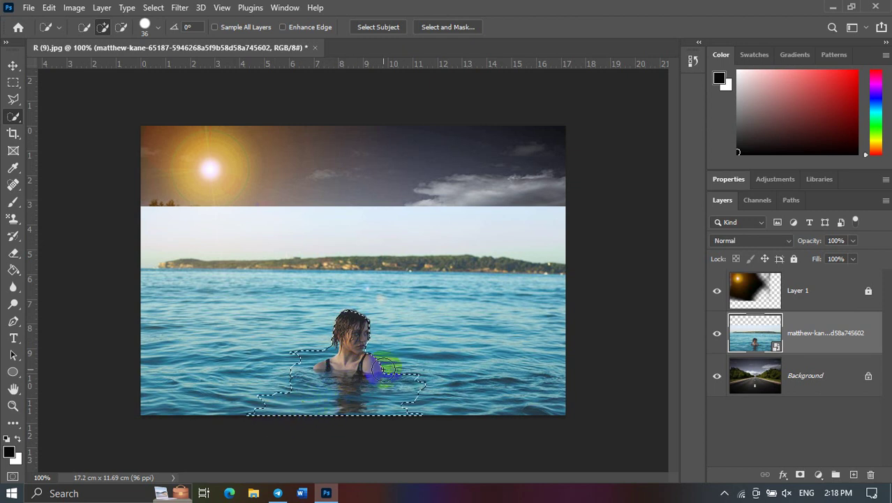
left_click(342, 327)
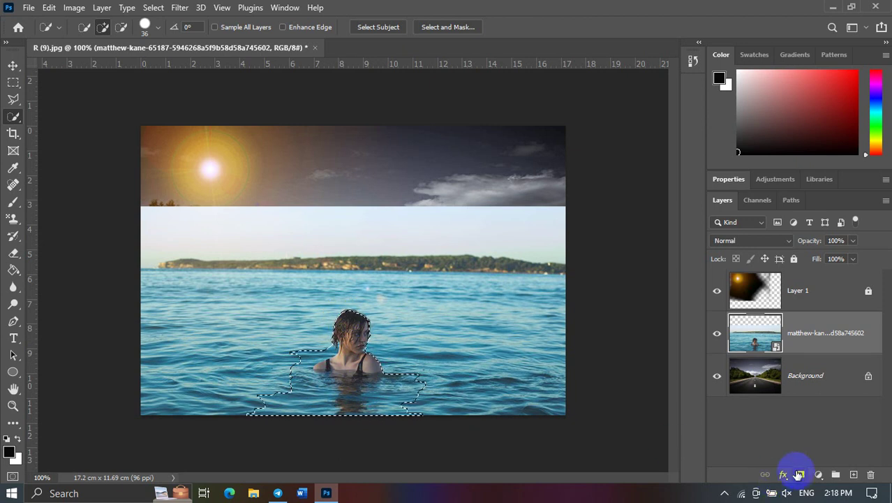
left_click(801, 474)
left_click(340, 254)
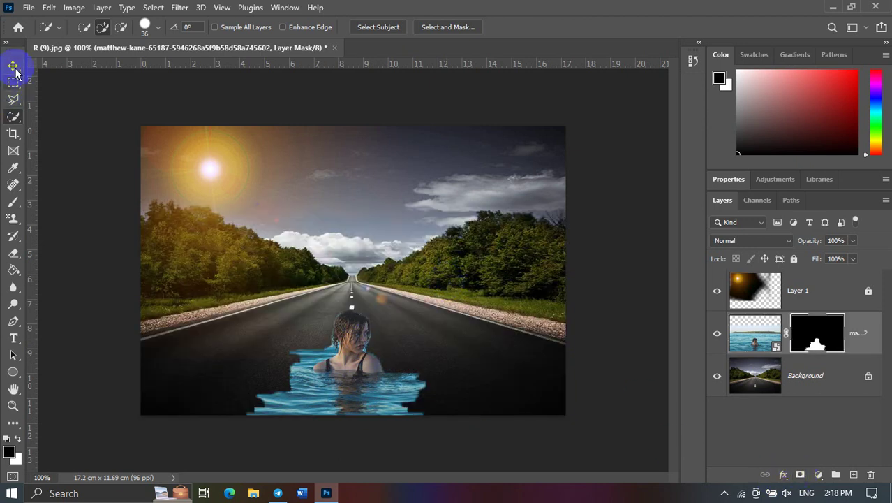
Step: Open Select and Mask on the sea mask and brush water across the road
left_click(825, 344)
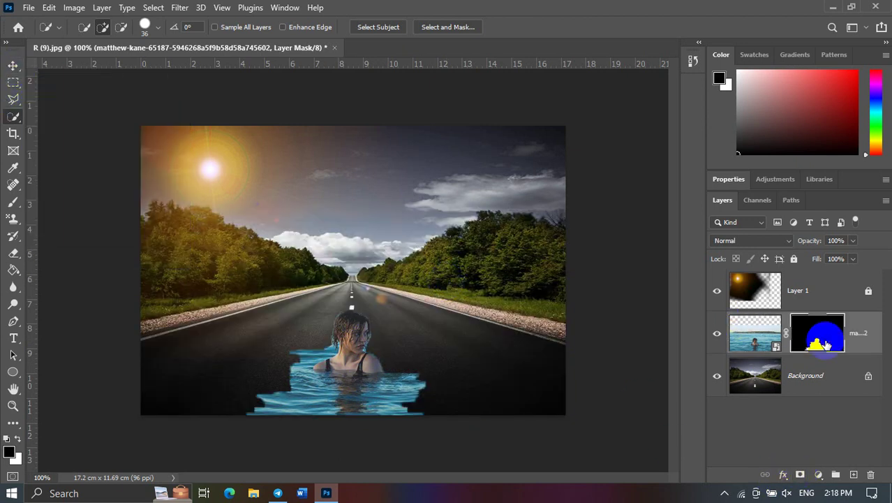
double_click(825, 344)
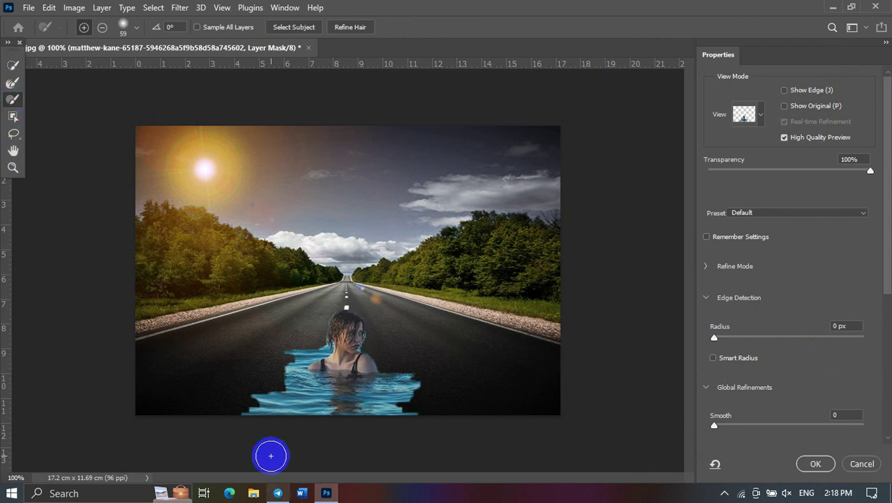
left_click(9, 103)
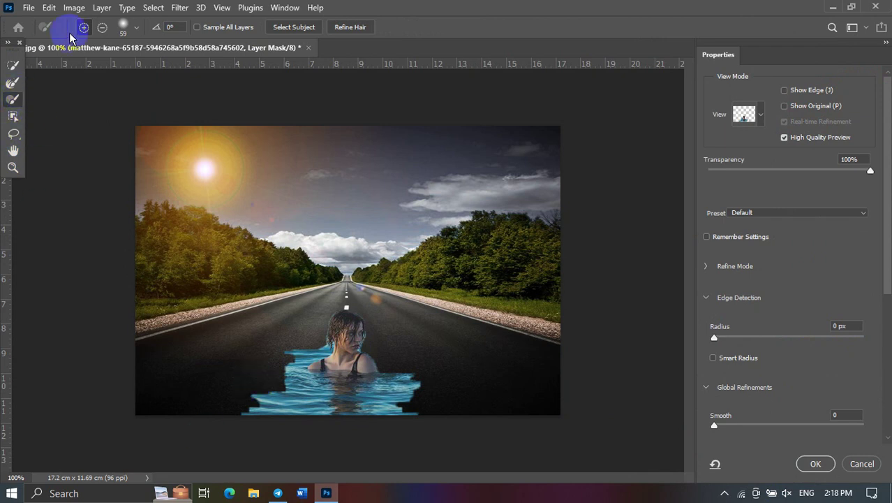
mouse_move(259, 391)
left_mouse_down()
mouse_move(149, 407)
mouse_move(311, 423)
mouse_move(583, 417)
mouse_move(471, 394)
mouse_move(562, 382)
mouse_move(374, 414)
mouse_move(393, 366)
mouse_move(370, 337)
mouse_move(334, 319)
mouse_move(293, 354)
mouse_move(314, 312)
mouse_move(276, 337)
mouse_move(159, 360)
mouse_move(289, 307)
mouse_move(157, 364)
mouse_move(241, 367)
mouse_move(139, 352)
left_mouse_up()
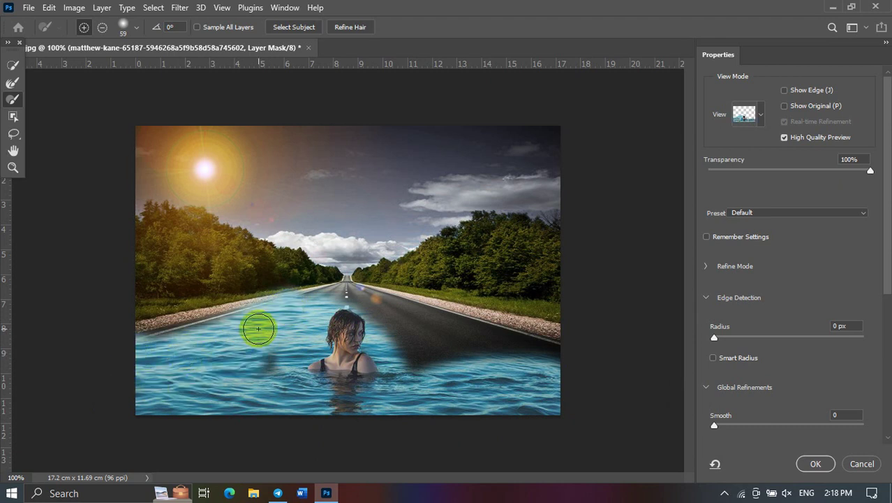
mouse_move(255, 325)
left_mouse_down()
mouse_move(404, 353)
mouse_move(355, 303)
mouse_move(388, 318)
mouse_move(422, 352)
mouse_move(537, 356)
mouse_move(490, 350)
mouse_move(375, 308)
mouse_move(528, 353)
mouse_move(560, 392)
left_mouse_up()
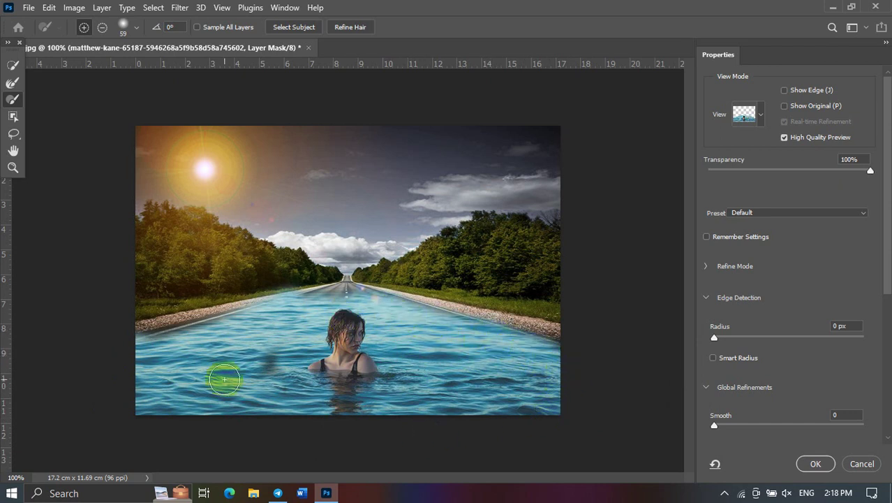
Step: Erase water spilling onto trees and verges, add more near the left edge, and confirm
left_click(102, 26)
mouse_move(272, 242)
left_mouse_down()
mouse_move(298, 266)
mouse_move(215, 305)
mouse_move(130, 322)
left_mouse_up()
mouse_move(400, 258)
left_mouse_down()
mouse_move(387, 273)
mouse_move(553, 315)
left_mouse_up()
left_click(84, 26)
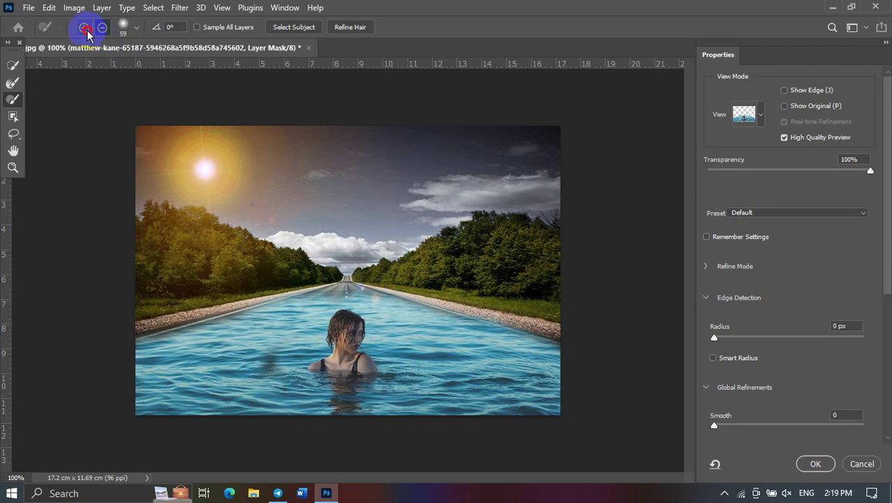
mouse_move(243, 313)
left_mouse_down()
mouse_move(216, 344)
mouse_move(193, 335)
mouse_move(152, 359)
mouse_move(241, 355)
mouse_move(433, 389)
left_mouse_up()
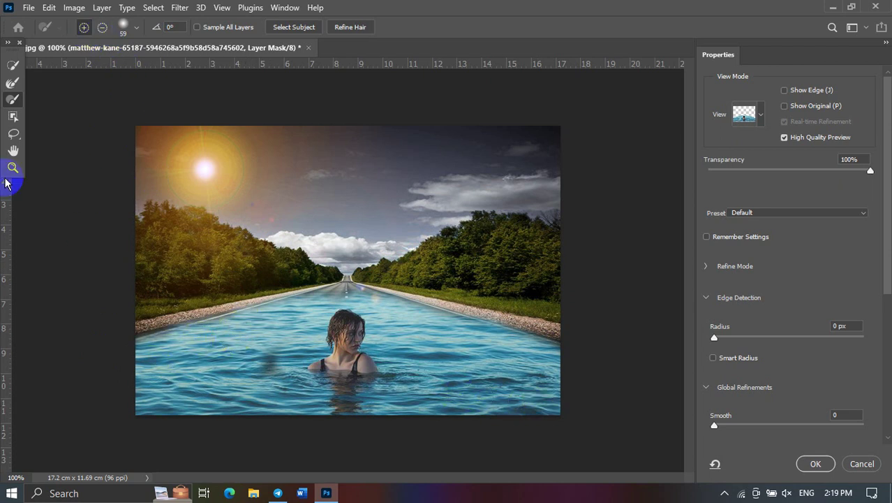
left_click(817, 463)
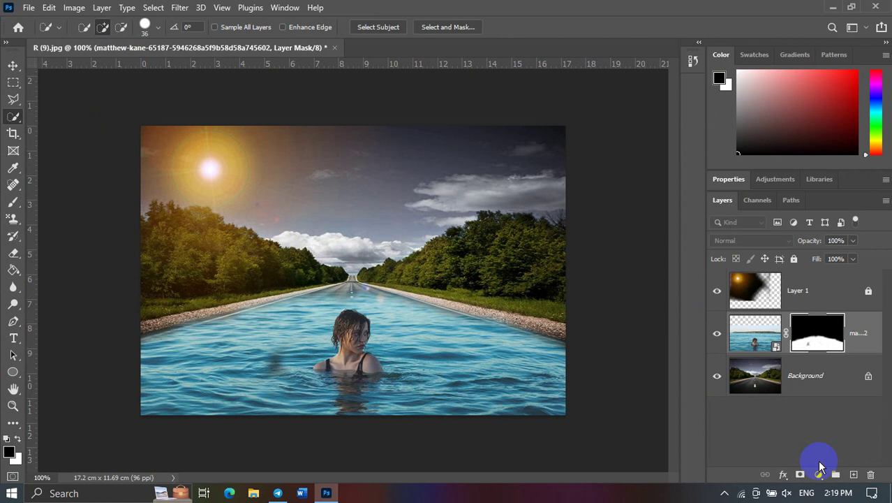
Step: Reopen and confirm the mask refinement, then preview blend modes for the sea layer
left_click(795, 335)
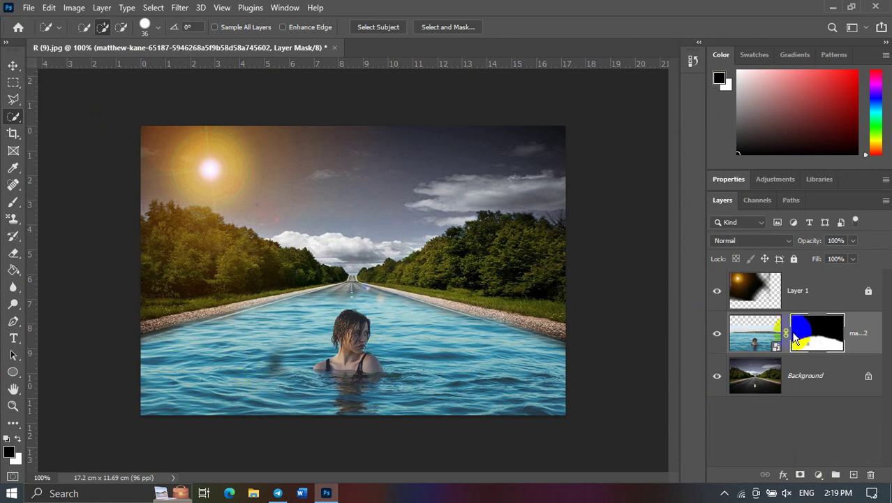
double_click(843, 338)
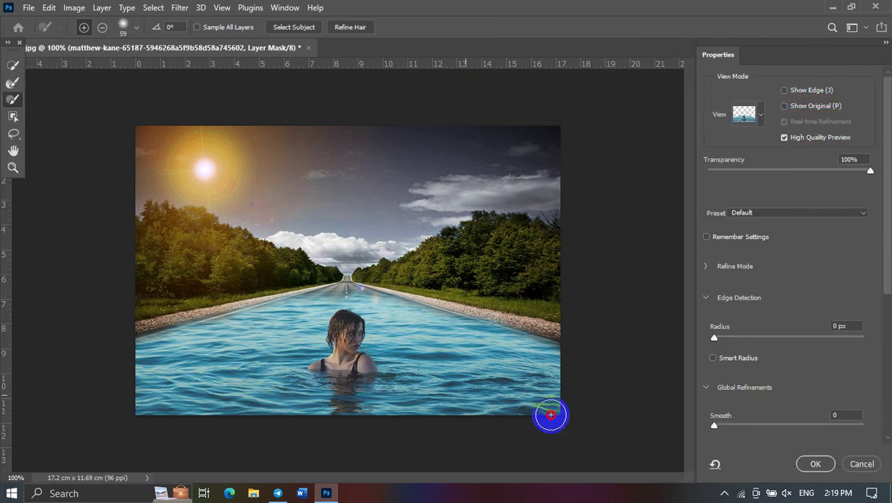
left_click(814, 464)
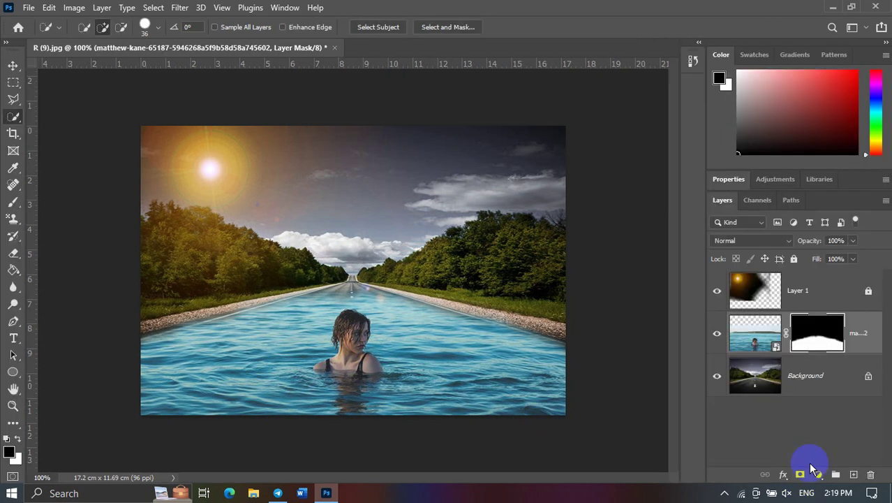
left_click(753, 240)
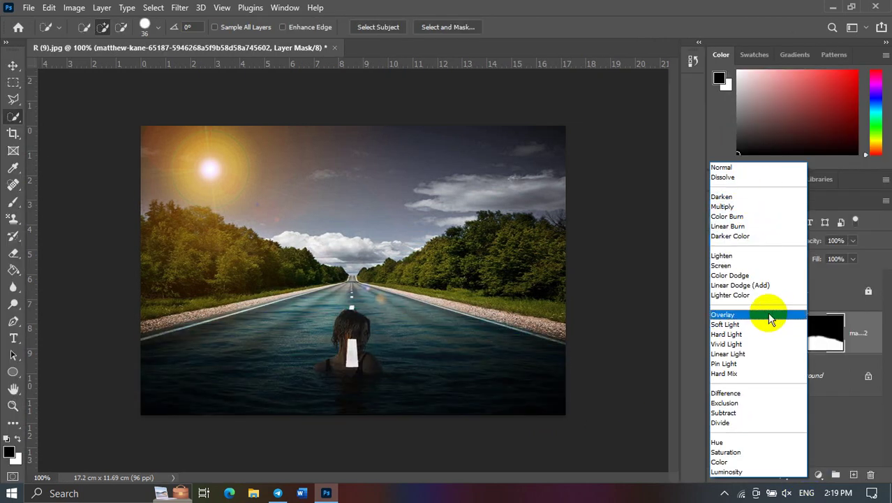
left_click(674, 323)
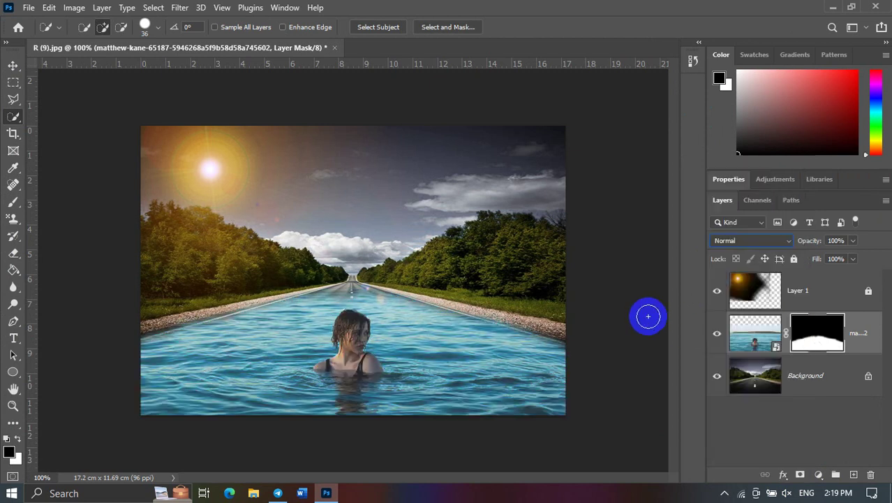
left_click(12, 65)
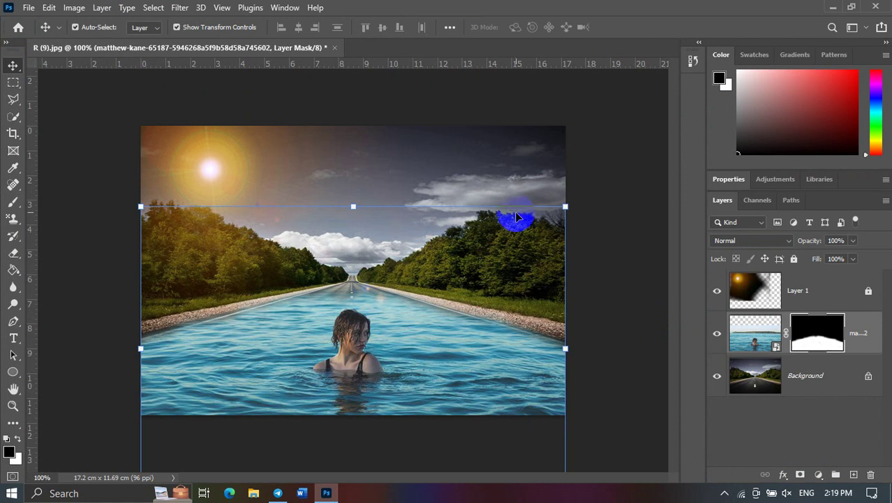
left_click(74, 7)
mouse_move(94, 41)
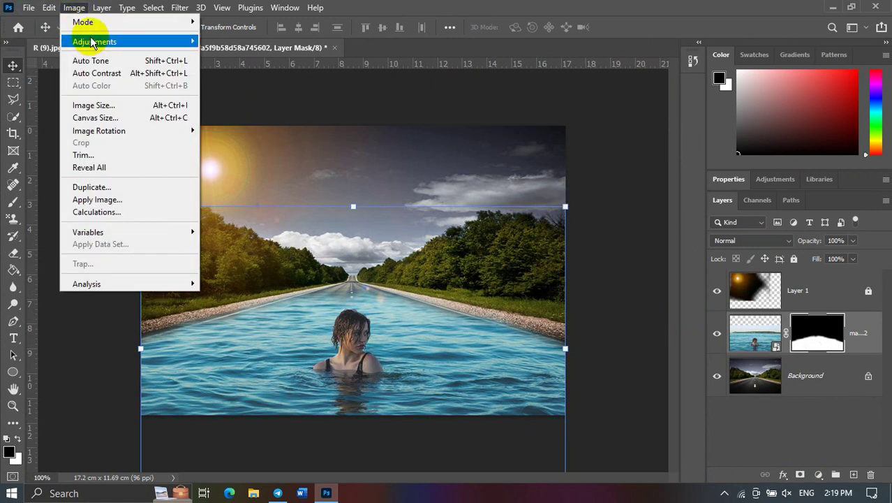
left_click(770, 338)
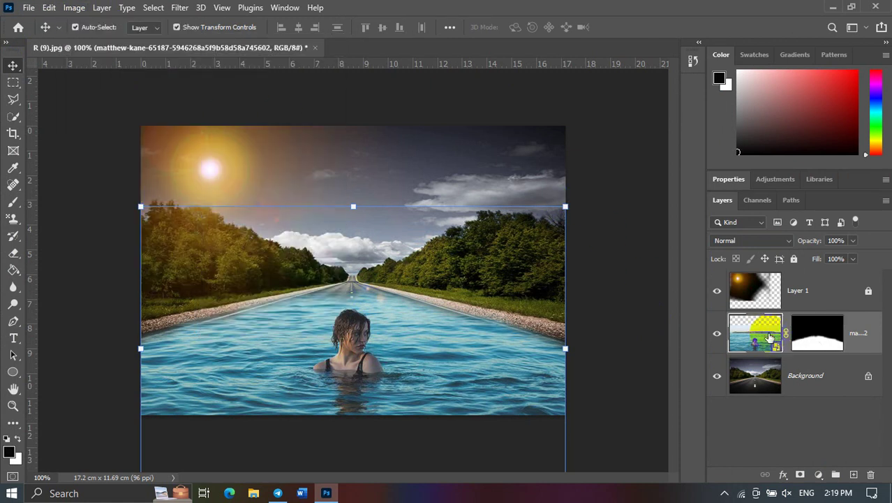
Step: Mute the water's cyan tones with Hue/Saturation: Saturation -84, Lightness -46
left_click(72, 9)
mouse_move(94, 42)
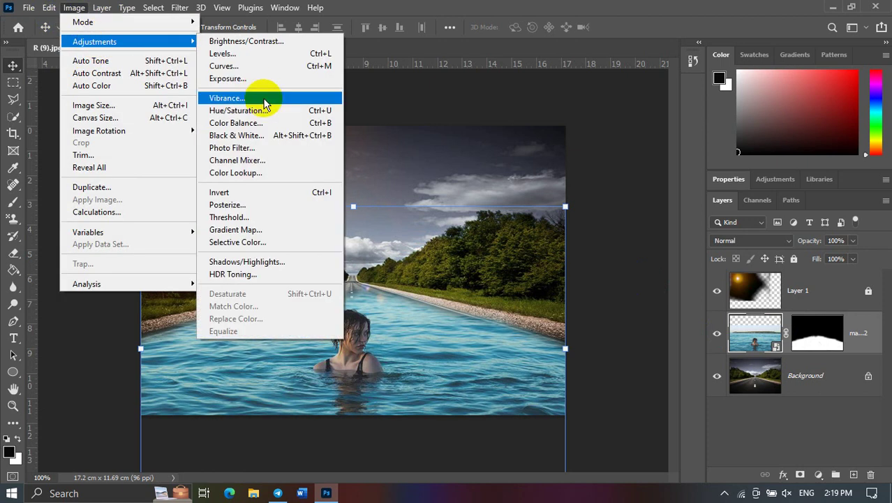
left_click(268, 112)
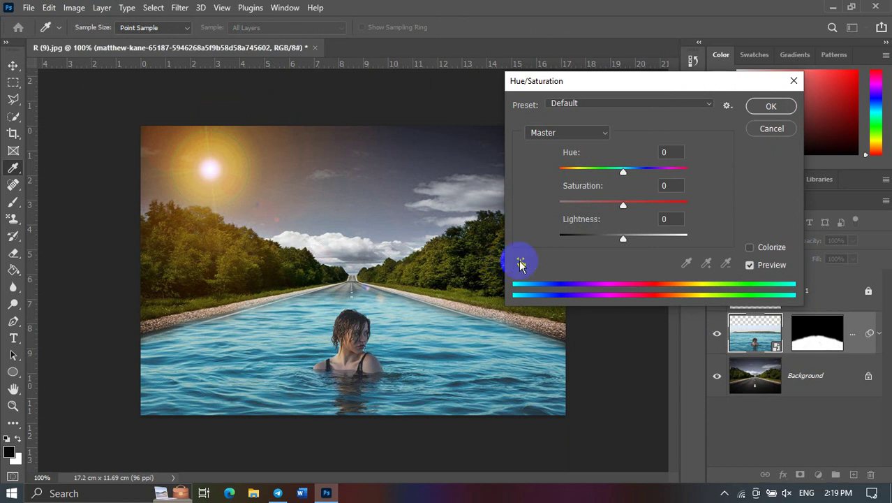
left_click(524, 264)
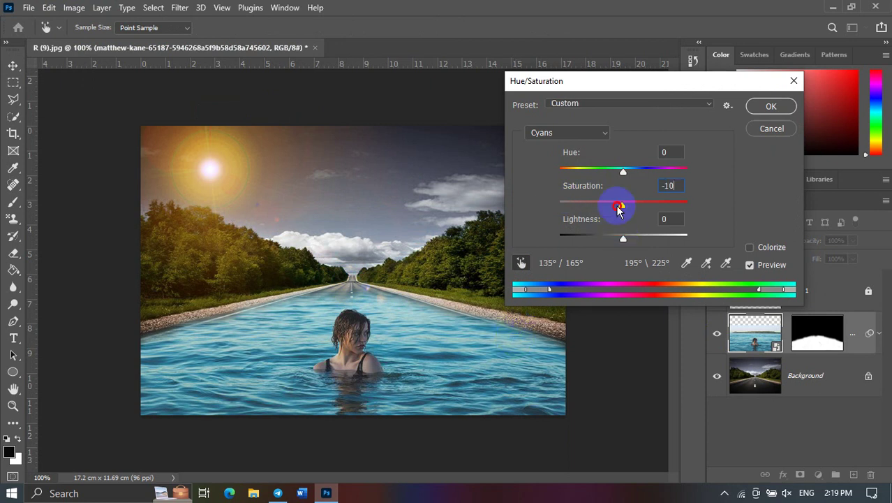
left_click_drag(619, 209, 544, 217)
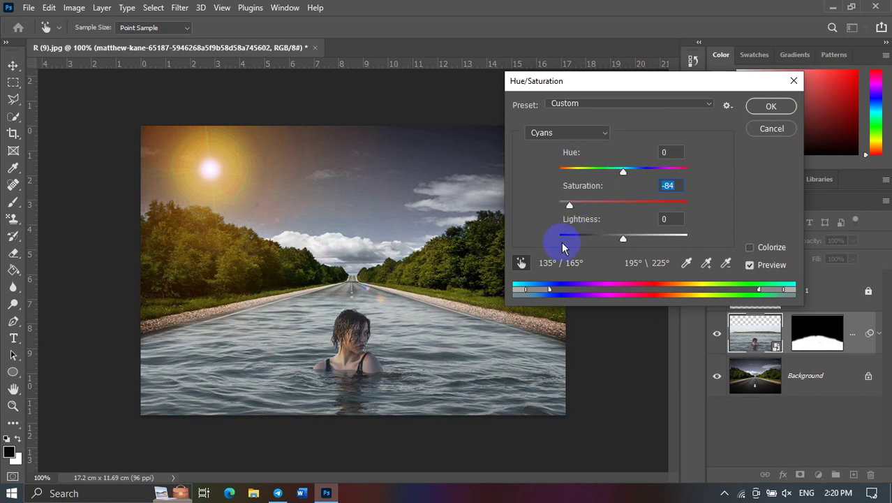
mouse_move(628, 239)
left_mouse_down()
mouse_move(668, 235)
mouse_move(591, 237)
left_mouse_up()
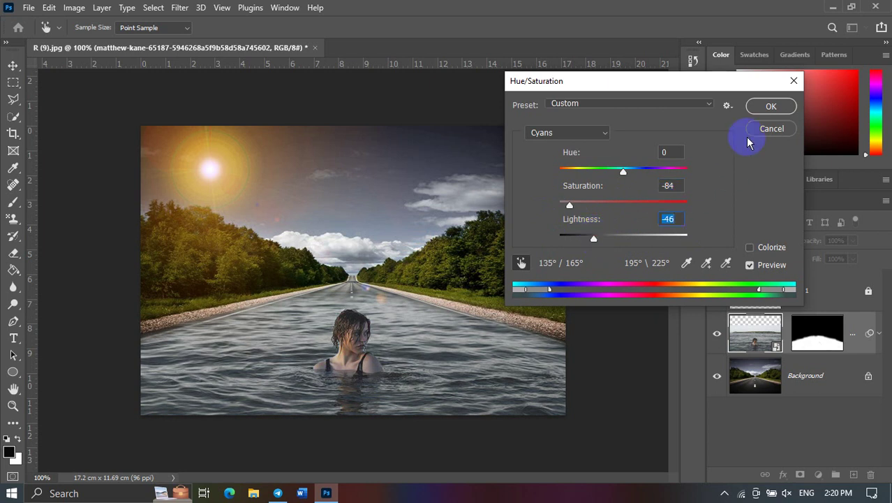
left_click(766, 106)
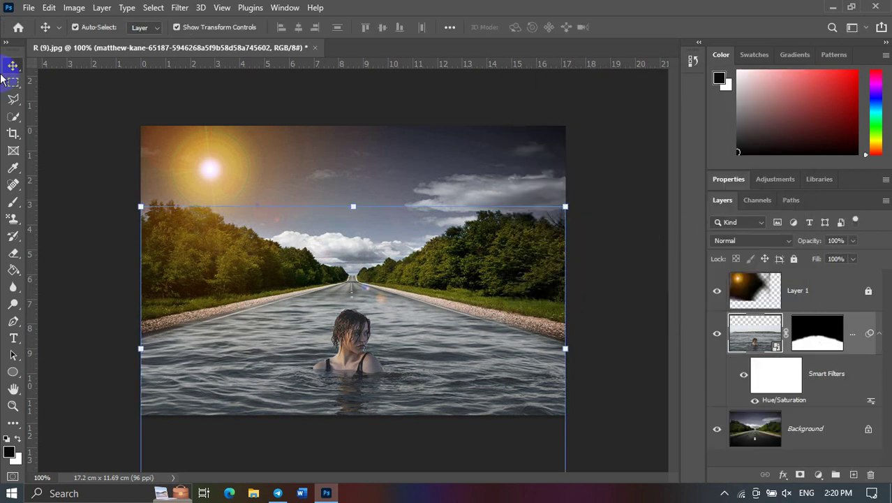
left_click(74, 122)
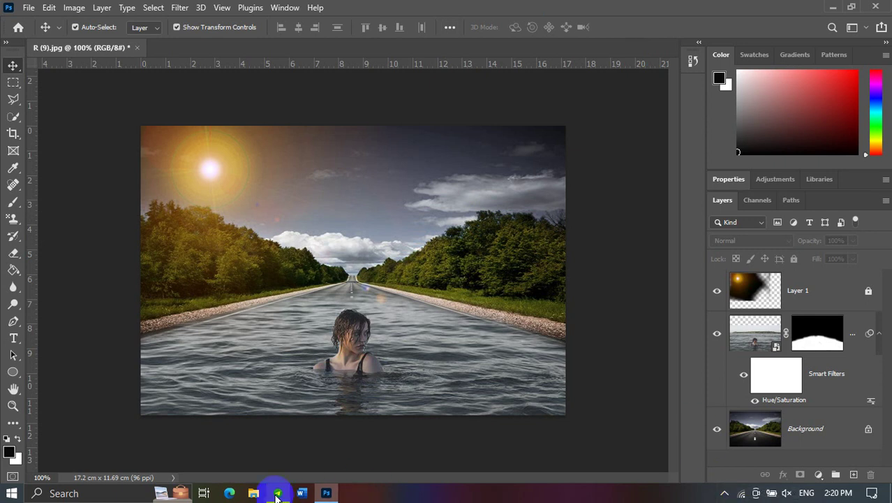
left_click(278, 492)
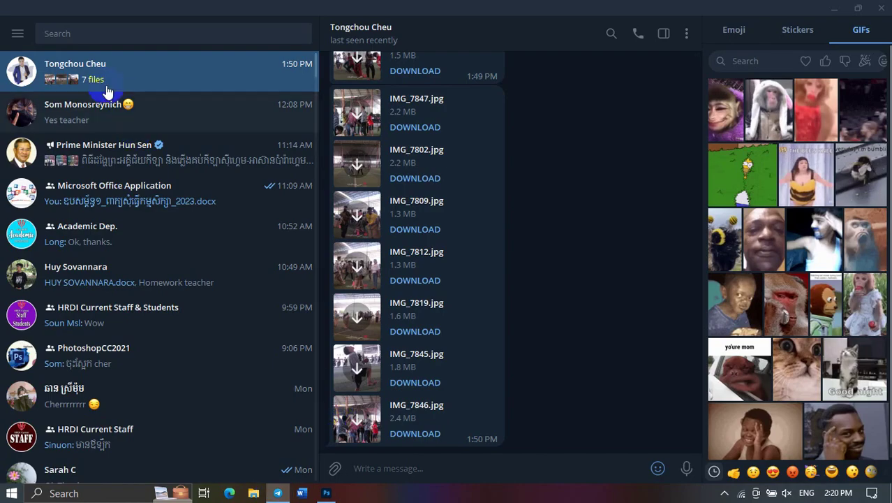
Step: Send the swimming-woman photo from D:\Photoshop to the PhotoshopCC2021 group chat
left_click(72, 356)
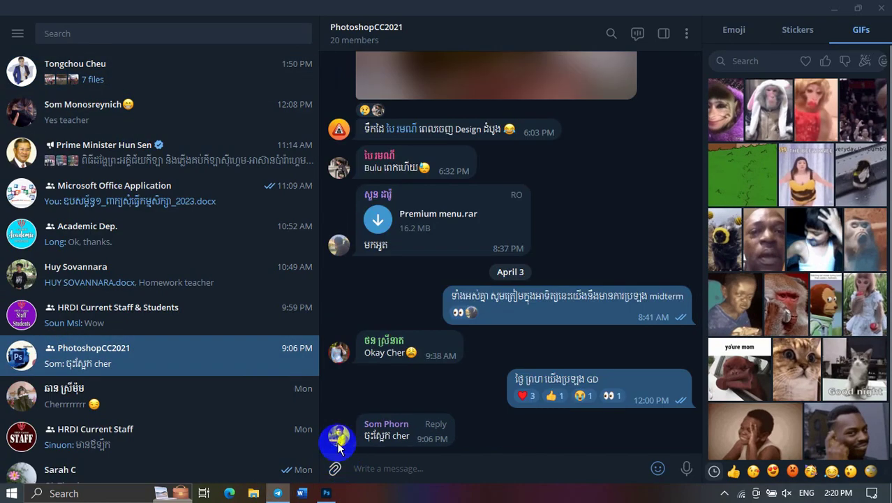
left_click(335, 468)
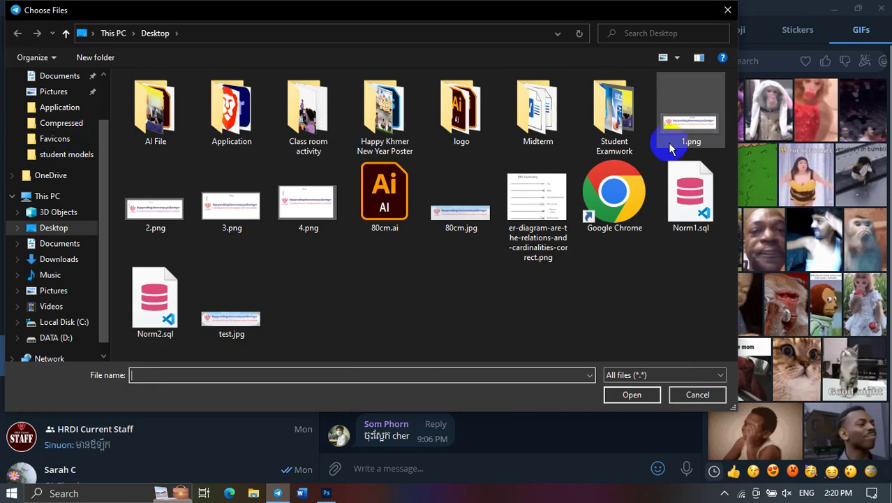
left_click(56, 337)
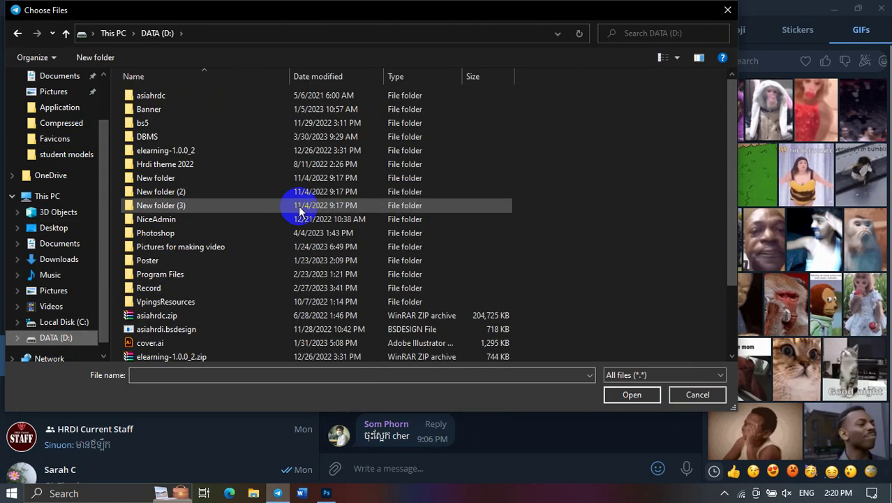
double_click(278, 236)
scroll(269, 235, "down", 5)
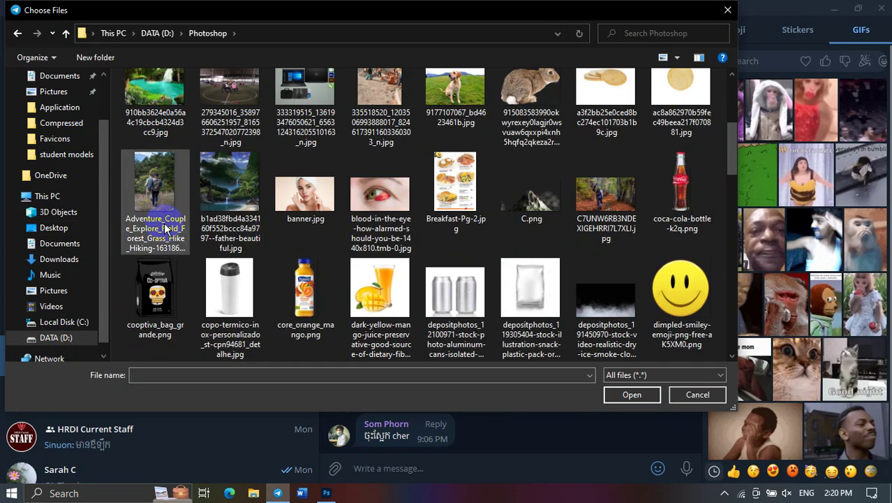
scroll(164, 222, "down", 2)
scroll(164, 222, "down", 5)
scroll(248, 280, "down", 5)
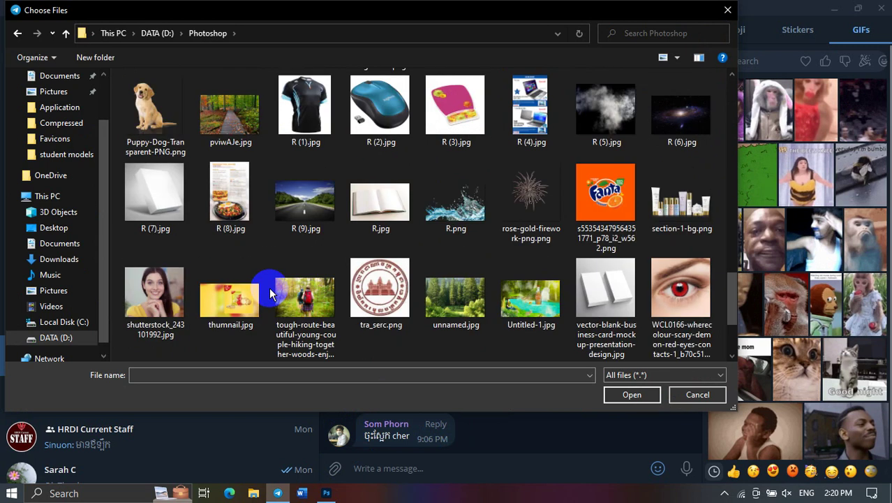
scroll(268, 287, "down", 2)
scroll(265, 289, "up", 4)
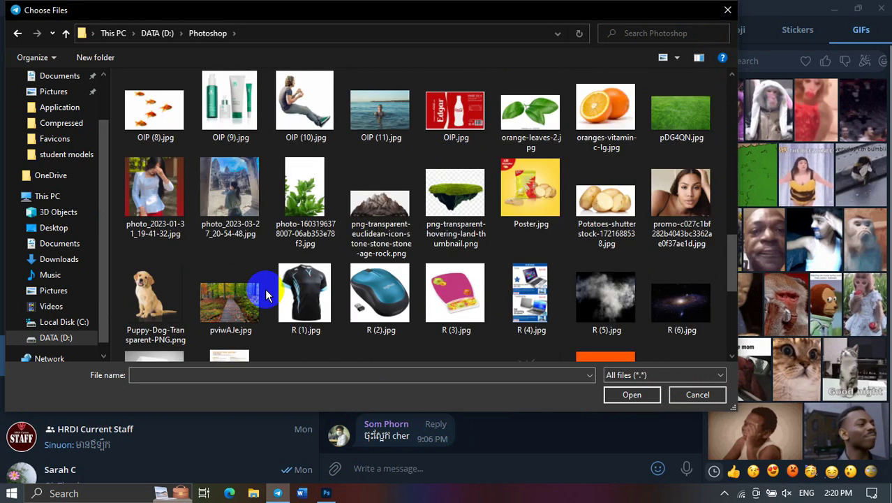
scroll(265, 288, "up", 4)
scroll(265, 288, "up", 2)
scroll(264, 288, "up", 1)
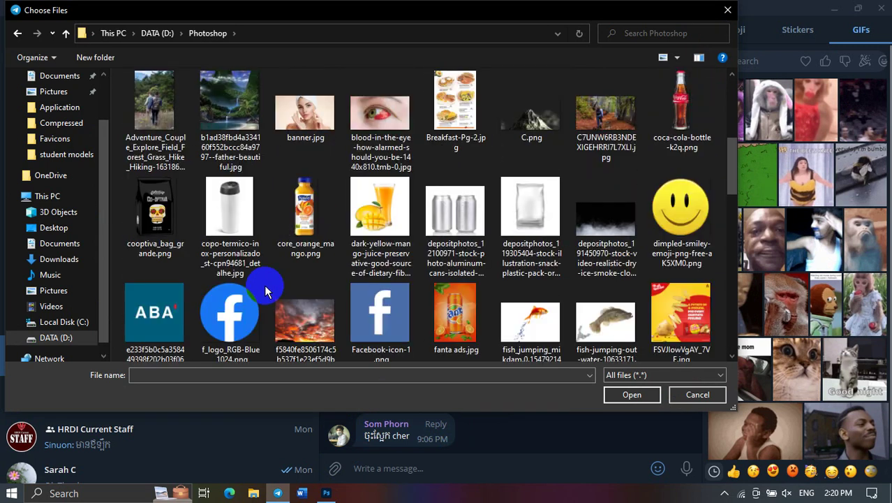
scroll(265, 290, "up", 1)
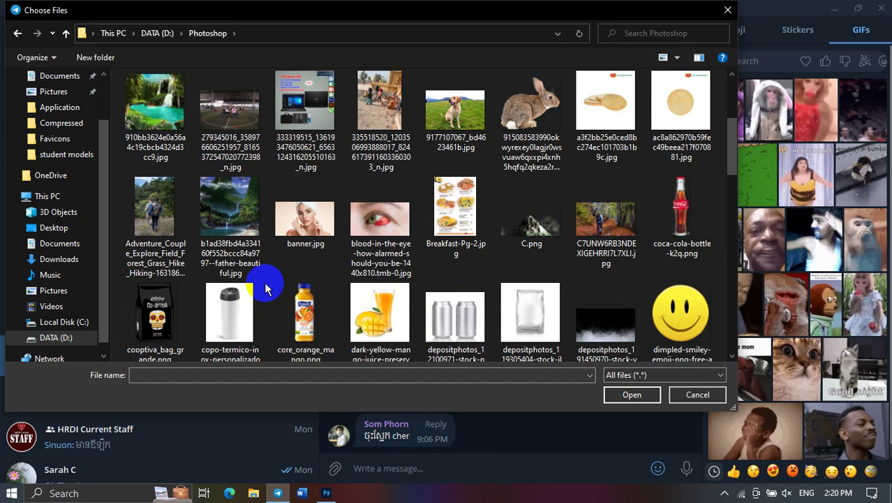
scroll(265, 289, "up", 2)
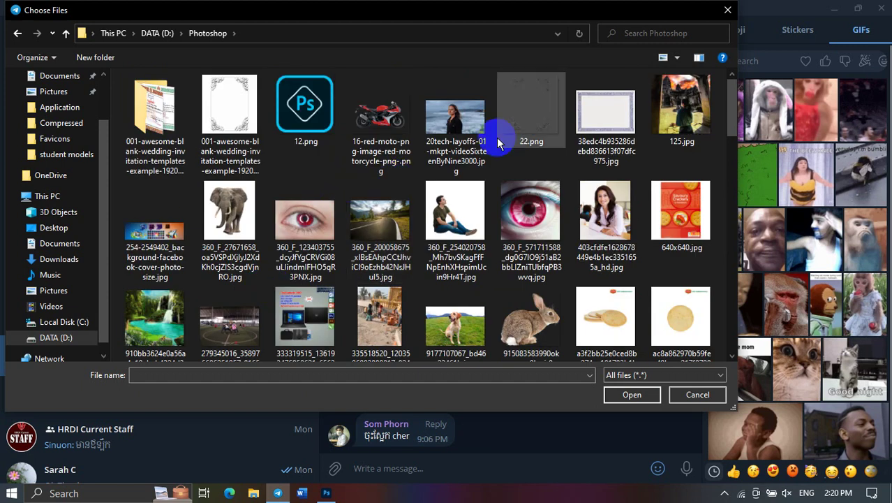
scroll(594, 202, "down", 1)
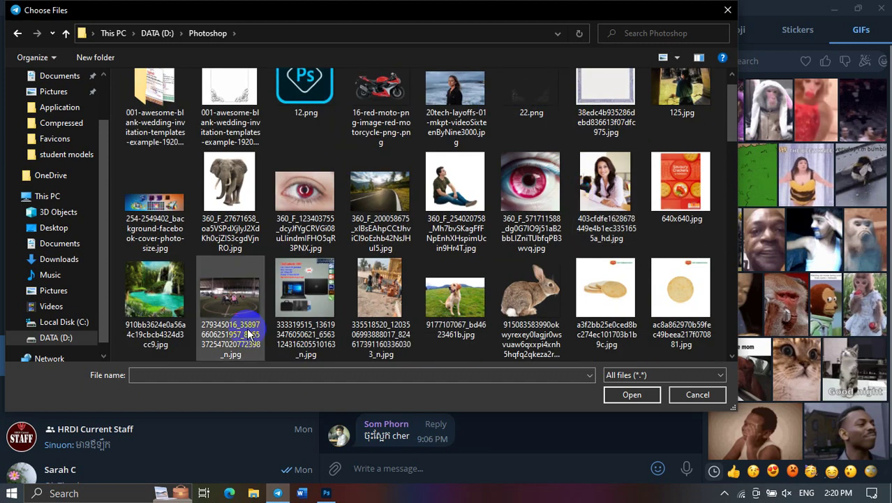
scroll(248, 334, "down", 1)
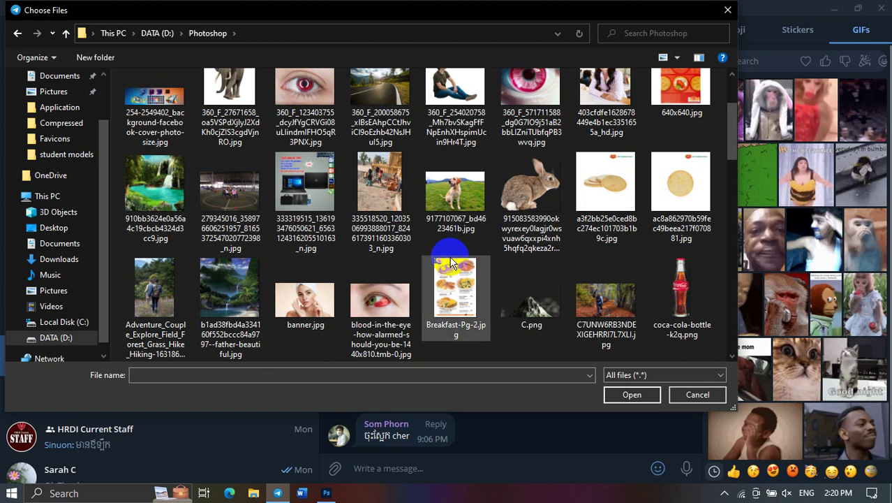
scroll(447, 262, "down", 1)
scroll(517, 272, "down", 1)
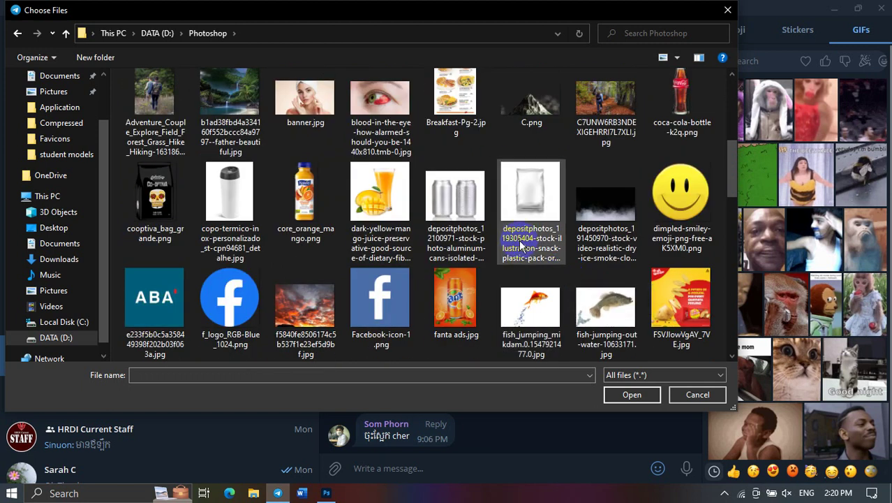
scroll(387, 288, "down", 2)
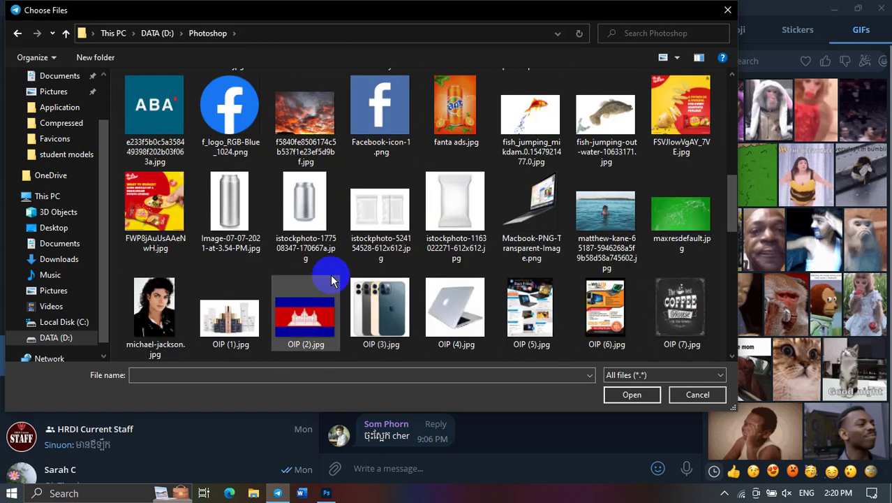
left_click(574, 246)
left_click(621, 395)
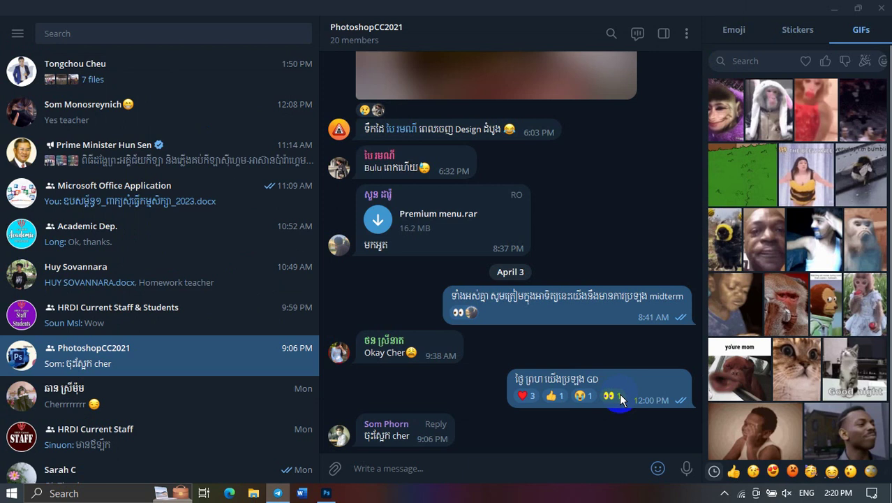
left_click(532, 379)
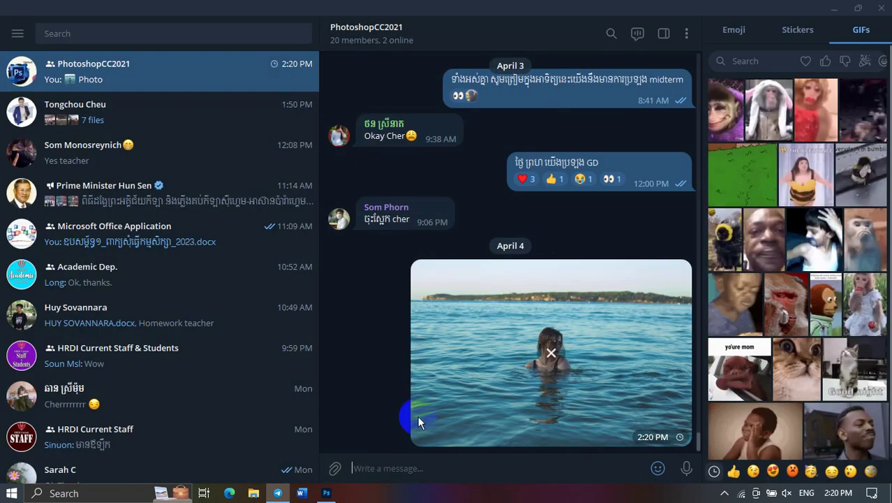
Step: Send the road photo R (9).jpg to the chat and minimize Telegram
left_click(335, 467)
scroll(278, 296, "down", 2)
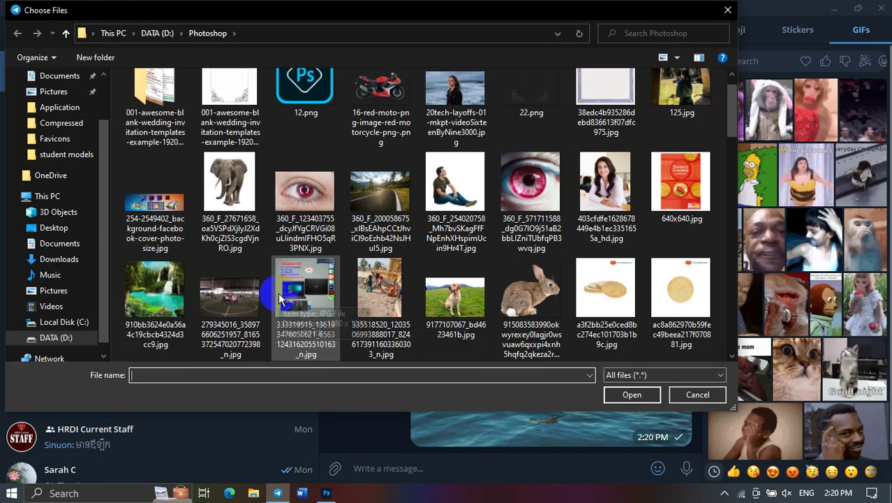
scroll(286, 280, "down", 1)
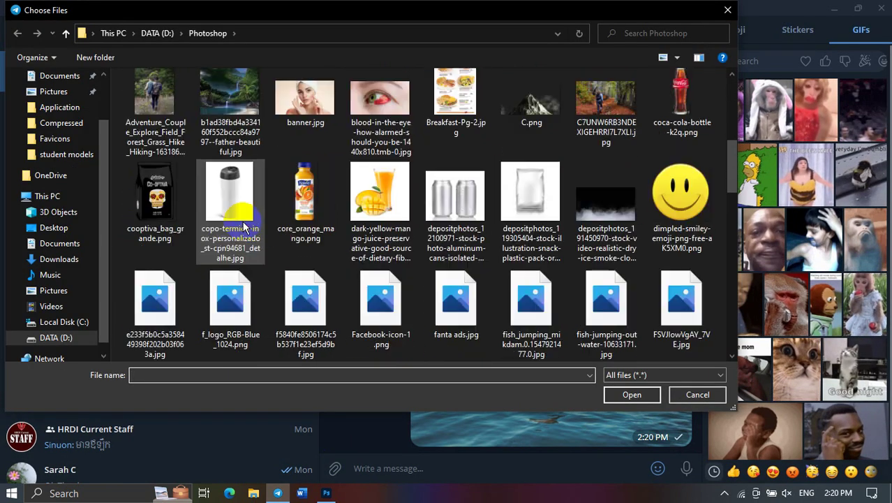
scroll(235, 223, "down", 2)
scroll(577, 226, "down", 2)
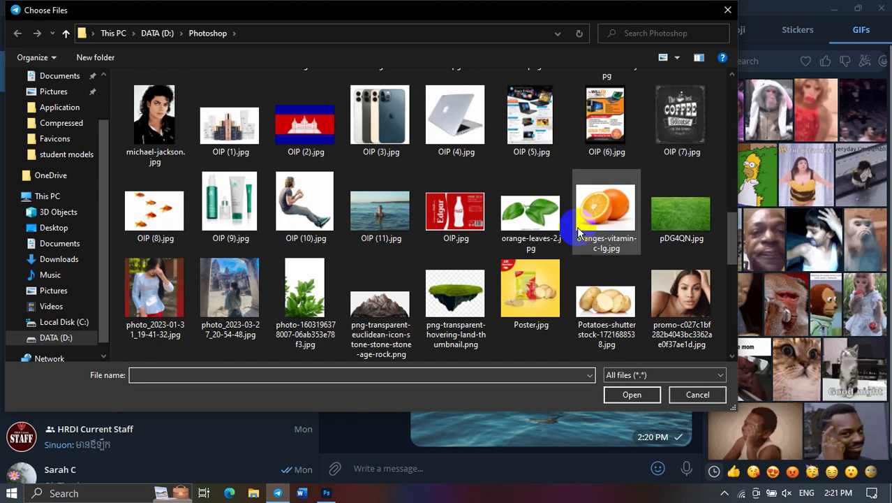
scroll(524, 244, "down", 2)
left_click(329, 310)
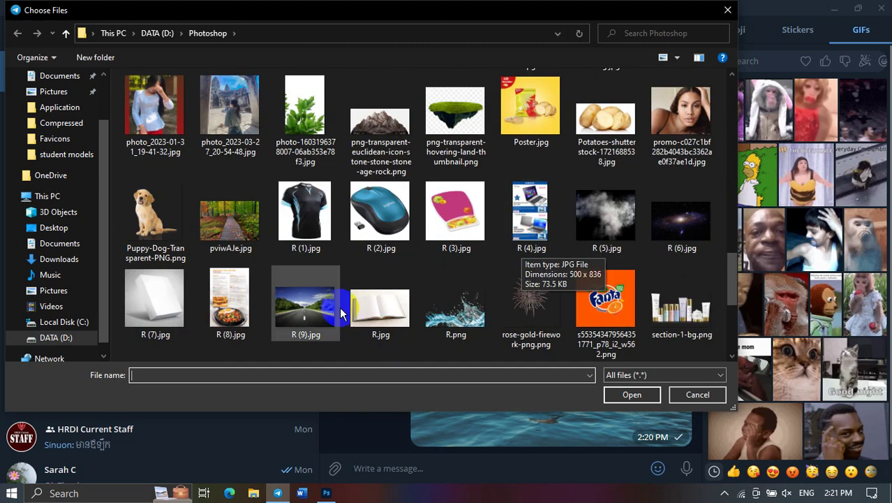
left_click(612, 394)
left_click(543, 379)
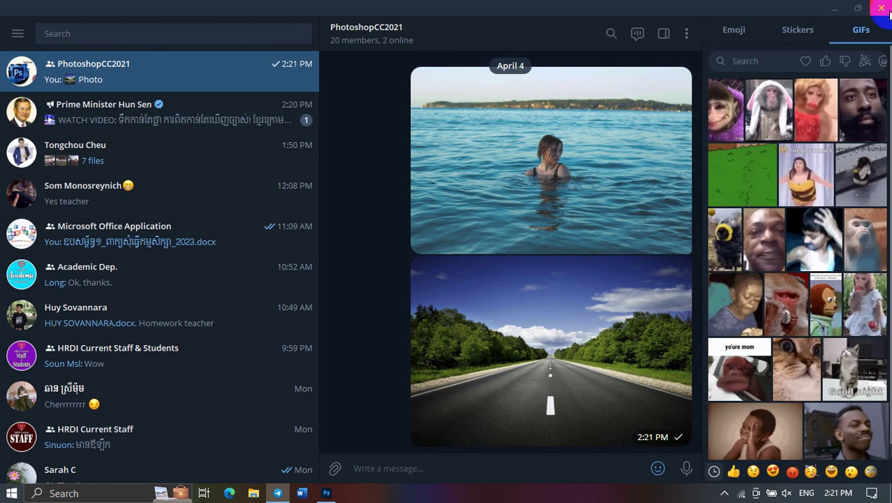
left_click(858, 13)
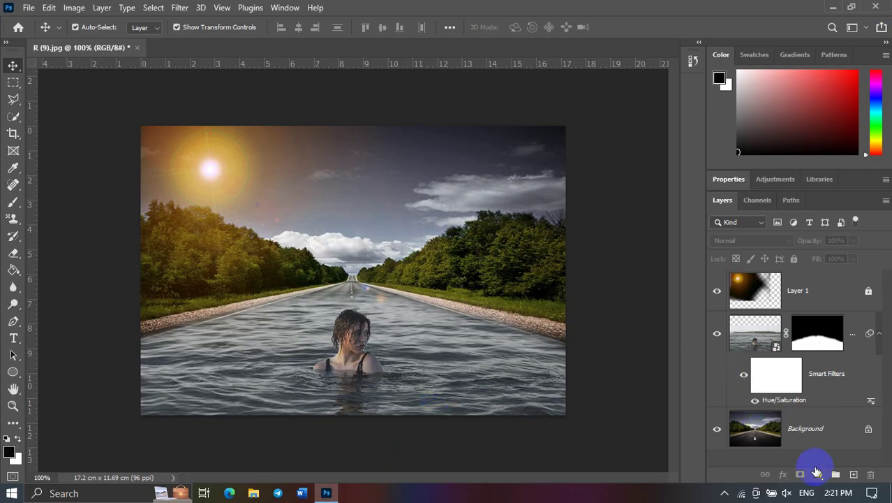
Step: Create an empty Layer 2 and move it just under Layer 1
left_click(853, 474)
left_click_drag(789, 300, 796, 351)
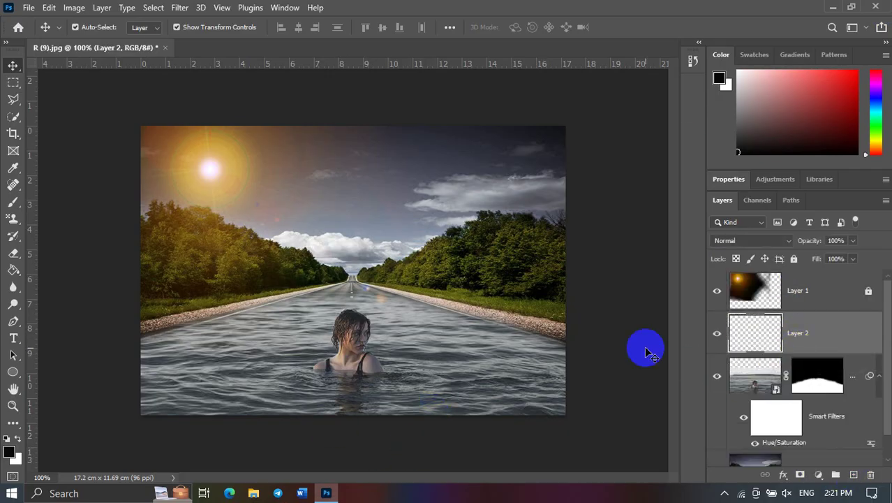
left_click(28, 8)
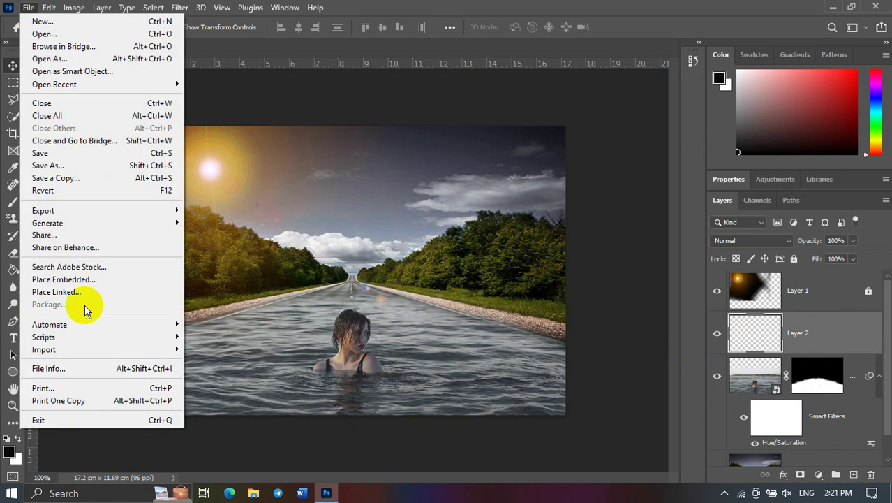
left_click(101, 279)
Step: Select fish_jumping_mikdam.0.1547921477.0.jpg in the Photoshop folder to place embedded
scroll(559, 262, "down", 3)
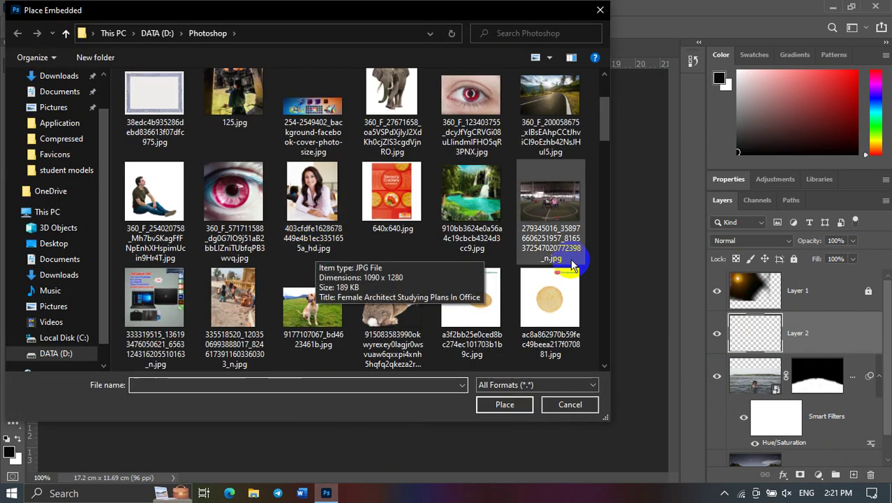
scroll(537, 276, "down", 5)
scroll(489, 266, "down", 5)
scroll(482, 269, "down", 5)
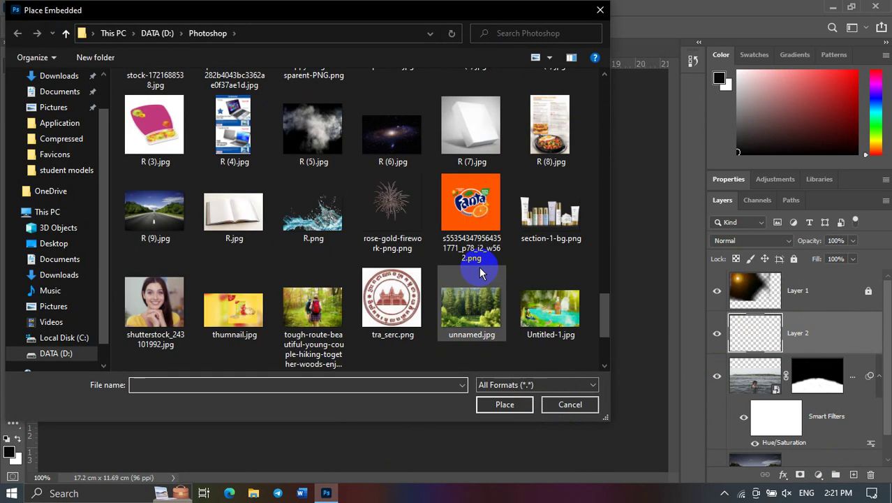
scroll(480, 273, "down", 3)
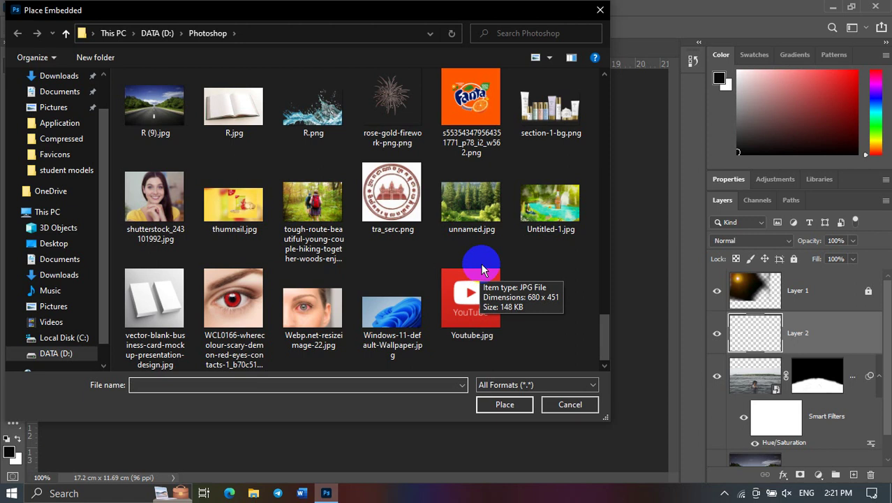
scroll(482, 271, "up", 1)
scroll(485, 268, "up", 3)
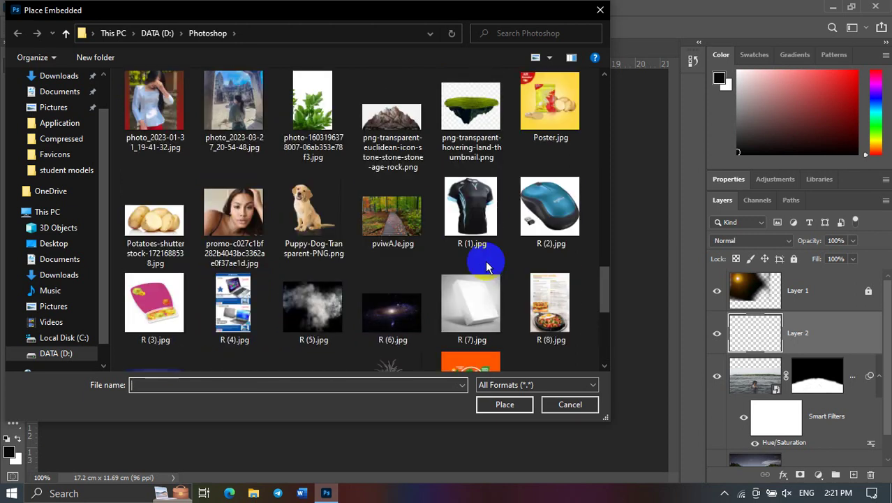
scroll(486, 265, "up", 2)
scroll(487, 265, "up", 2)
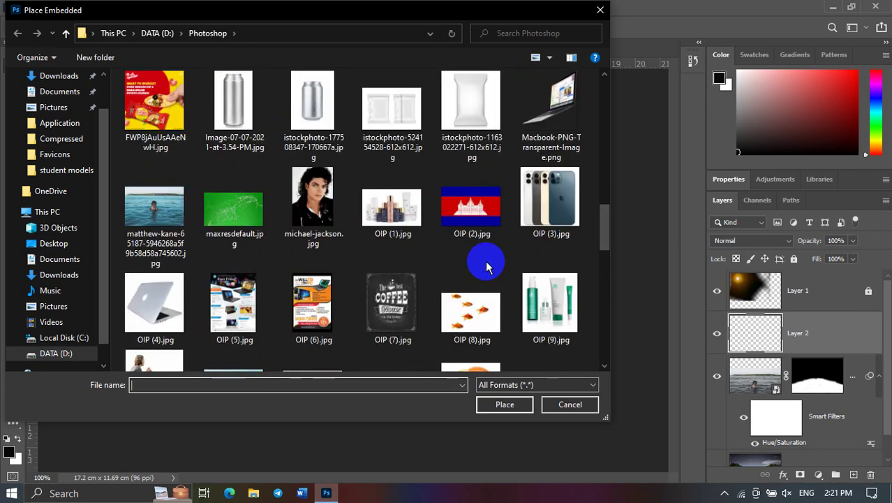
scroll(486, 265, "up", 2)
scroll(482, 262, "up", 1)
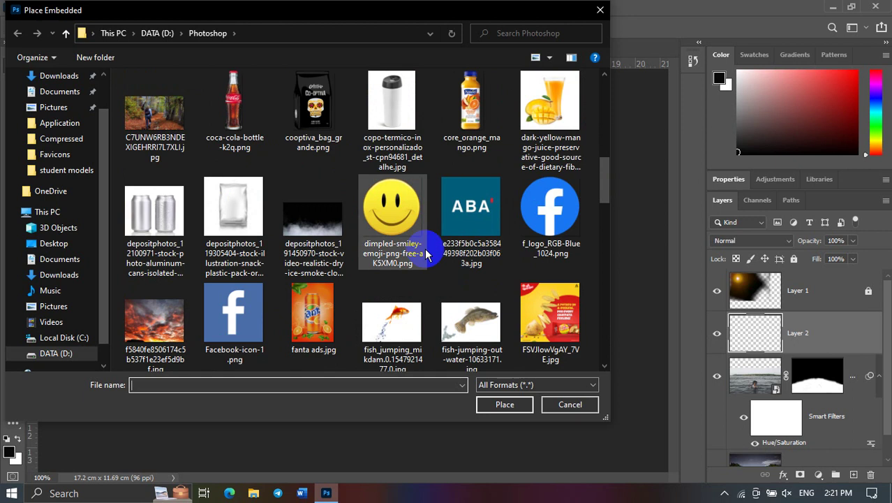
scroll(307, 230, "up", 1)
scroll(293, 234, "up", 2)
scroll(293, 234, "up", 1)
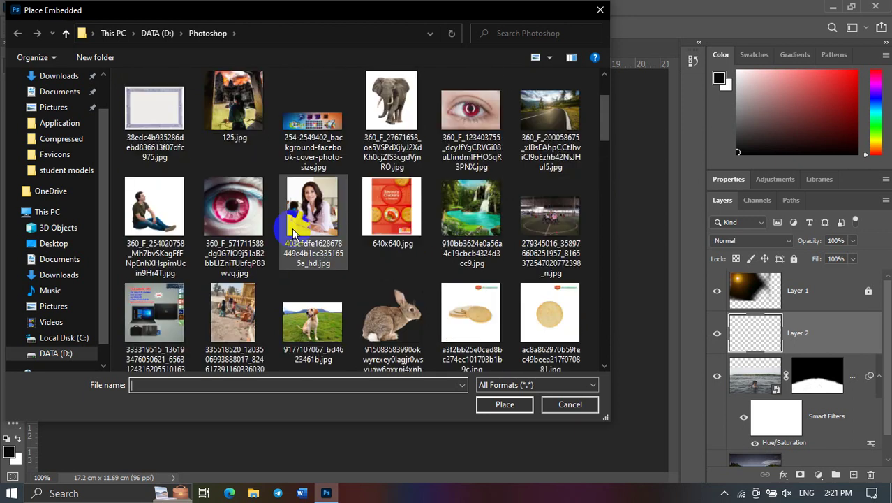
scroll(294, 233, "down", 10)
scroll(339, 233, "up", 1)
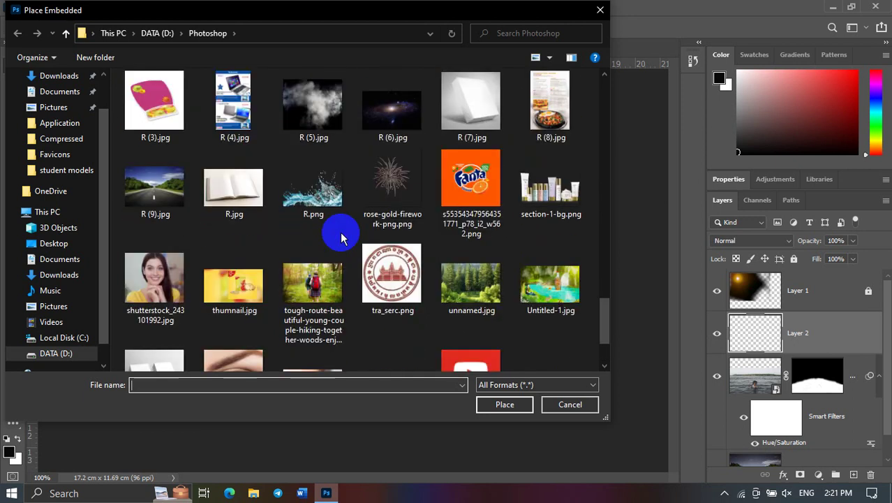
scroll(343, 234, "up", 3)
scroll(342, 238, "up", 3)
left_click(392, 220)
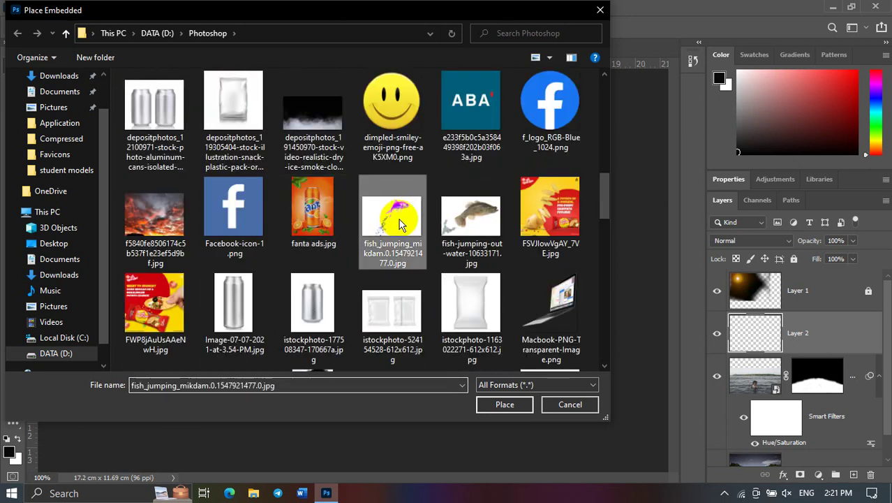
Step: Place the goldfish image, rasterize it, and Magic-Erase its white background
left_click(482, 410)
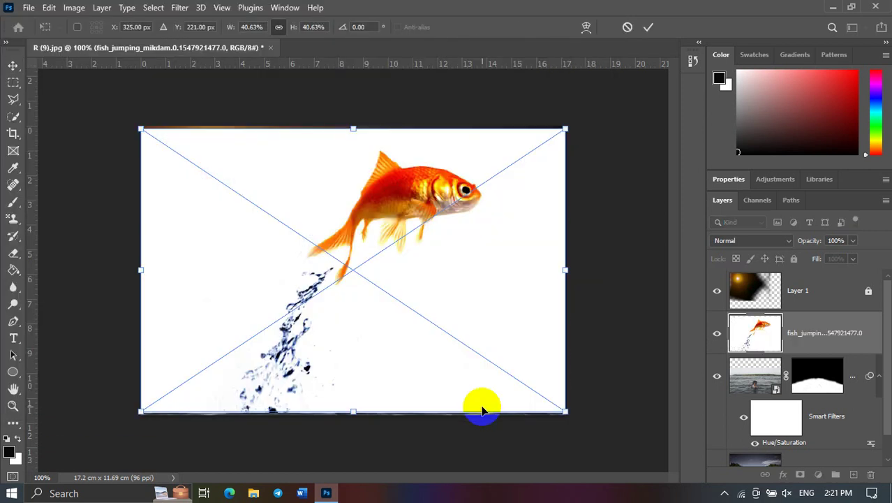
left_click(649, 30)
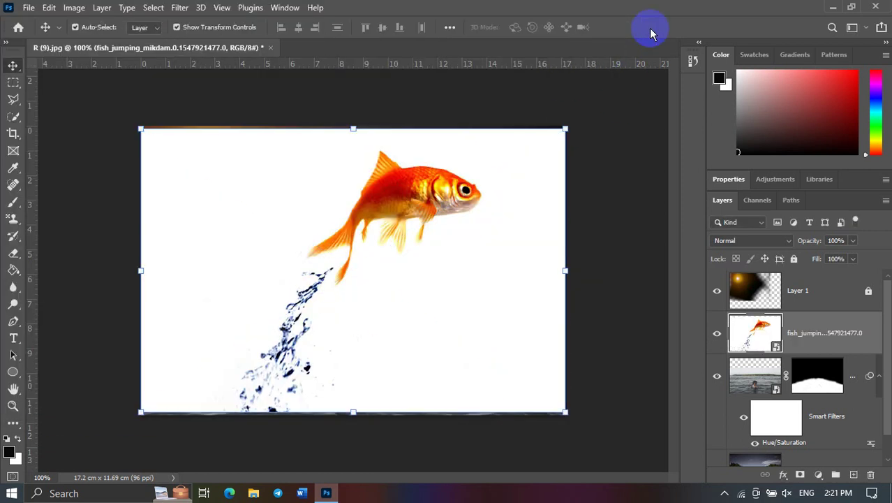
right_click(8, 256)
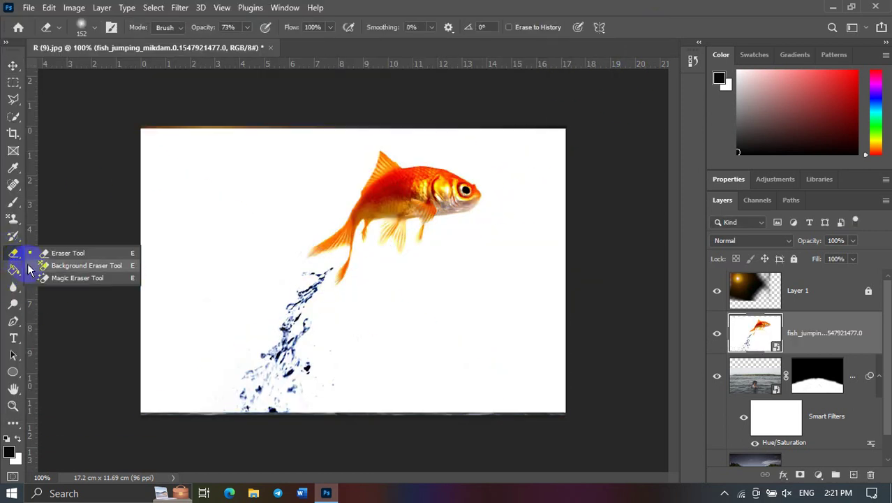
left_click(70, 279)
left_click(198, 244)
left_click(436, 205)
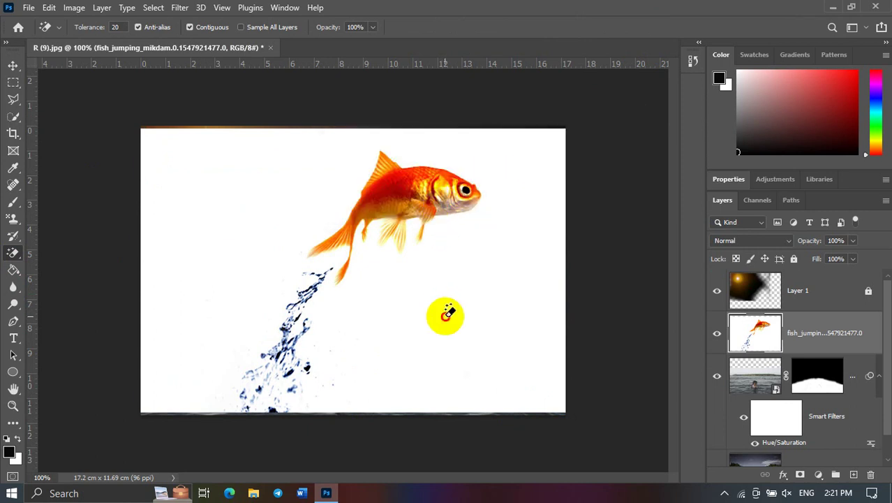
left_click(447, 314)
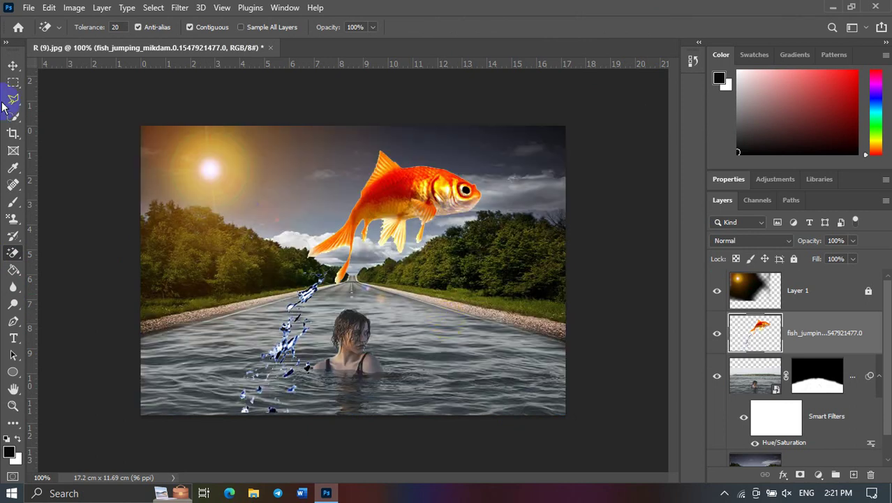
Step: Scale the goldfish to about 33% and position it over the water left of the woman
left_click(12, 65)
mouse_move(486, 148)
left_mouse_down()
mouse_move(301, 343)
mouse_move(251, 341)
left_mouse_up()
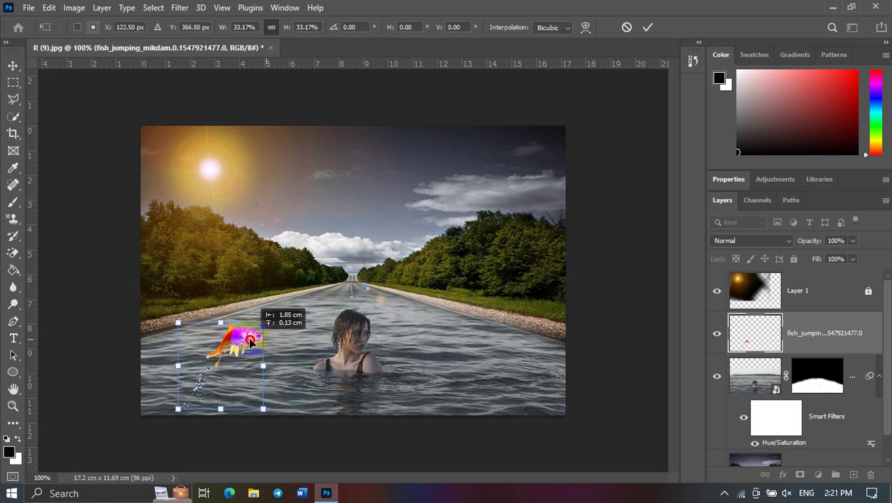
left_click_drag(250, 351, 238, 358)
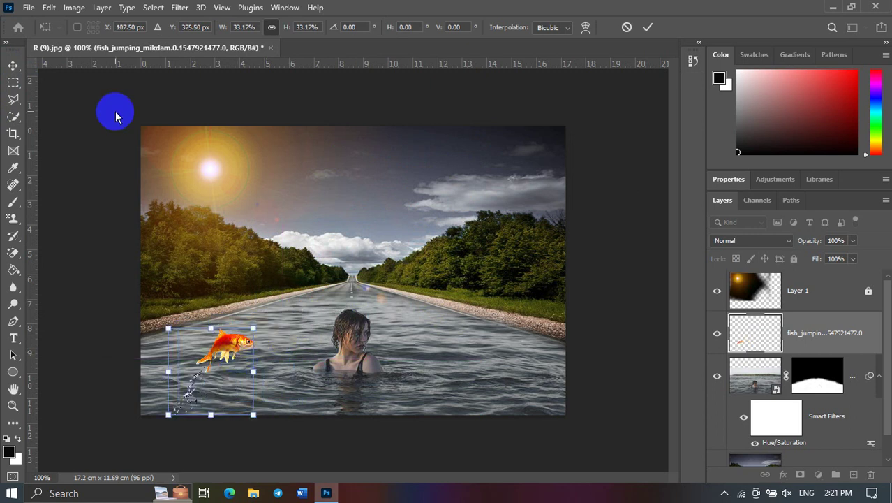
left_click(73, 8)
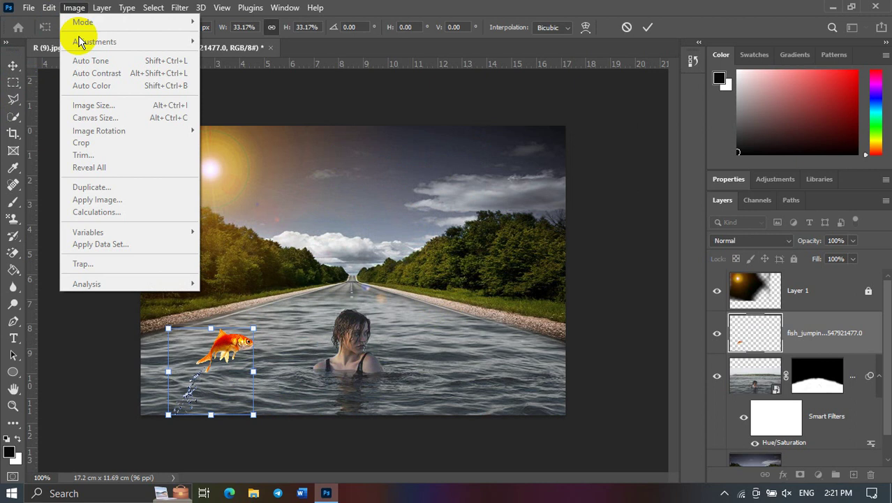
left_click(719, 322)
left_click(125, 171)
left_click(241, 346)
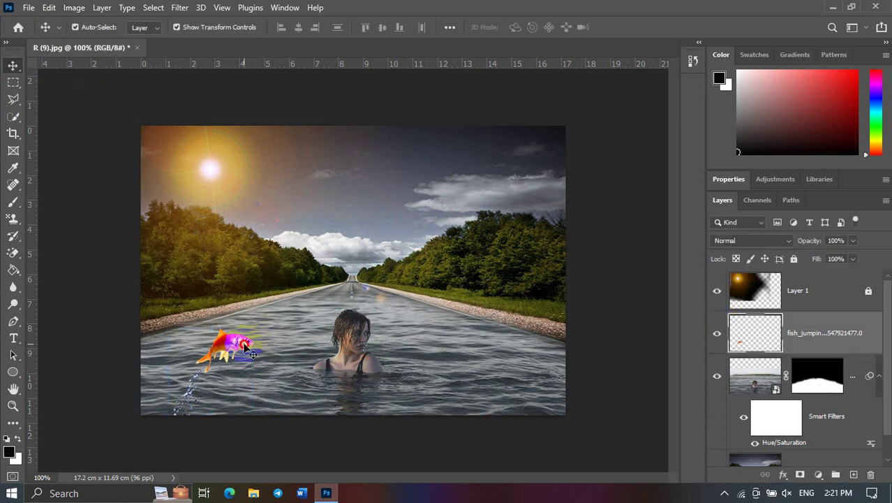
left_click(77, 7)
mouse_move(94, 42)
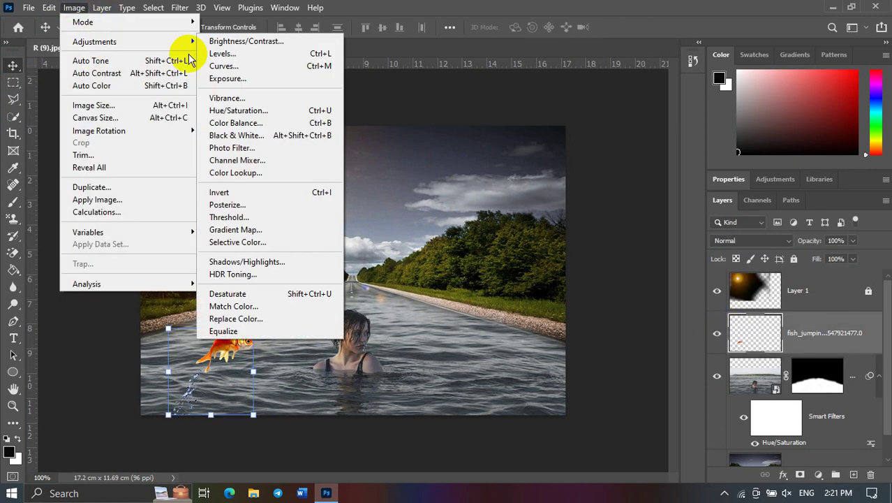
Step: Set the goldfish's Reds to Saturation -61 and Lightness -31 in Hue/Saturation
left_click(241, 111)
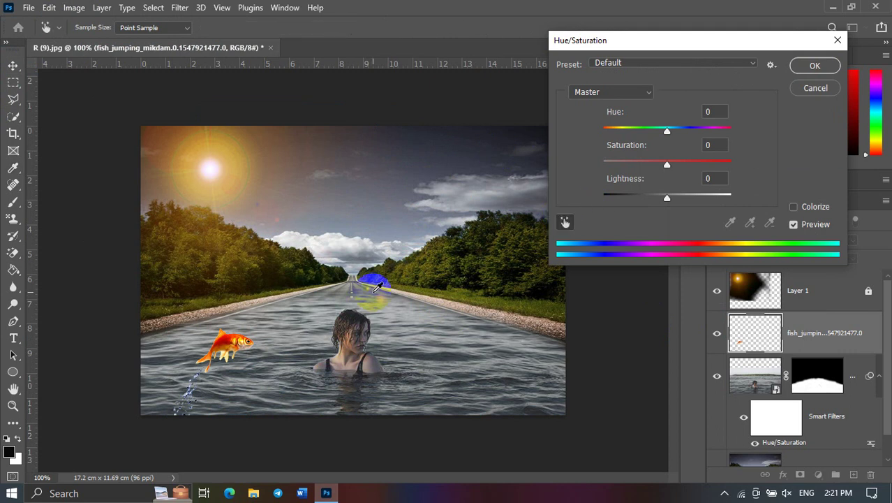
left_click(226, 340)
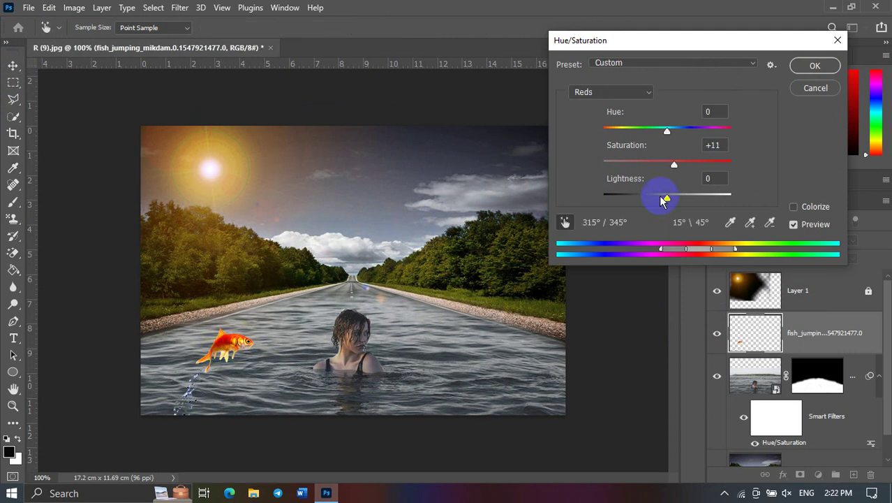
left_click_drag(679, 166, 654, 173)
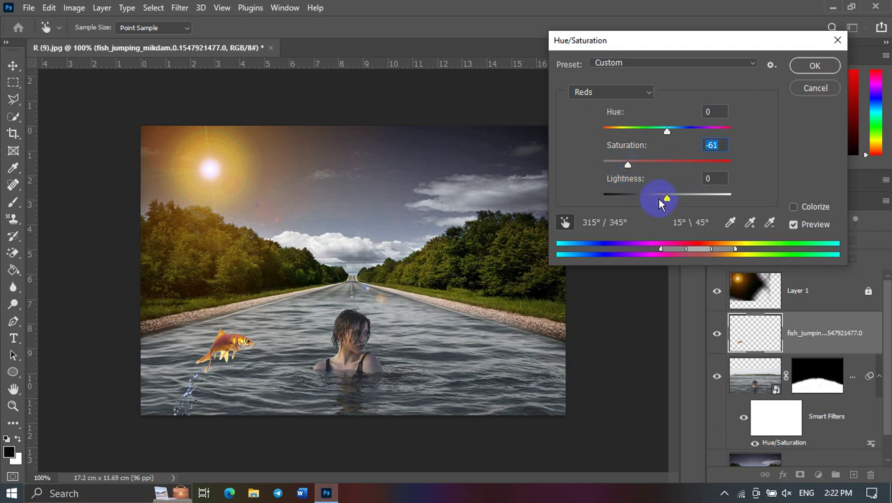
left_click_drag(666, 199, 628, 200)
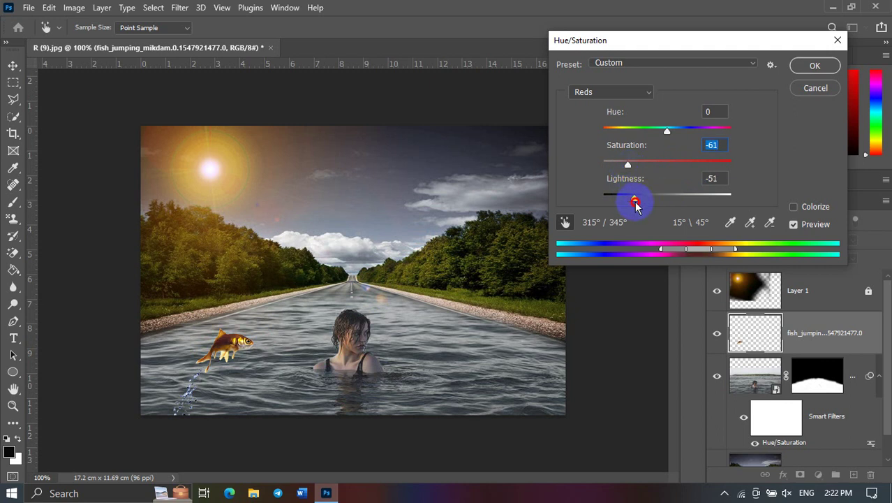
left_click(815, 73)
left_click_drag(626, 198, 648, 200)
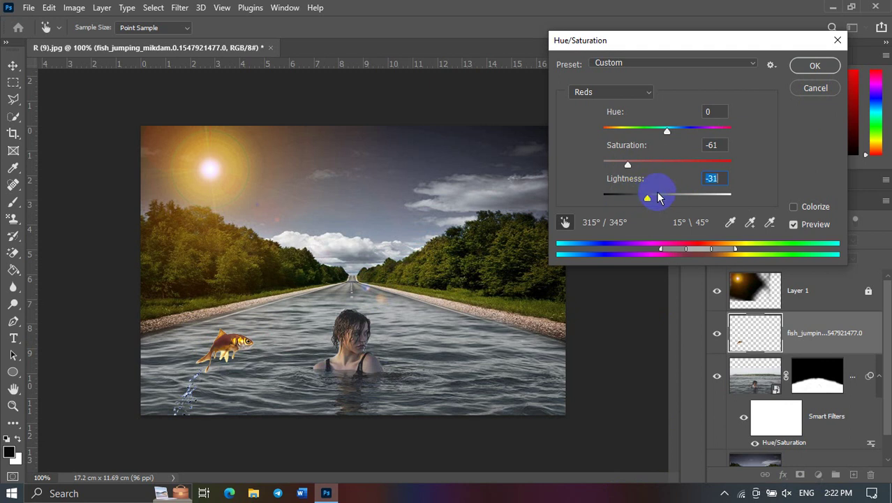
left_click(814, 65)
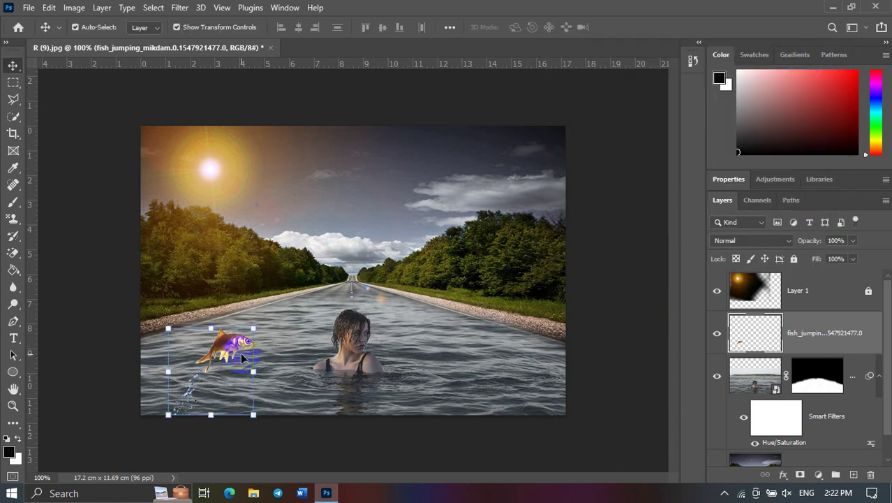
Step: Switch to the regular Eraser, then resize the goldfish to 80% and move it lower-left
left_click_drag(243, 357, 258, 346)
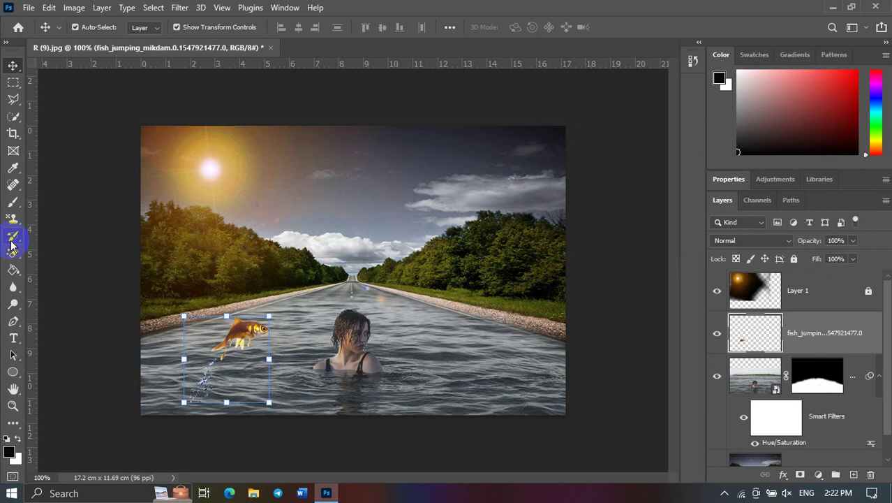
left_click(13, 252)
right_click(13, 253)
left_click(62, 253)
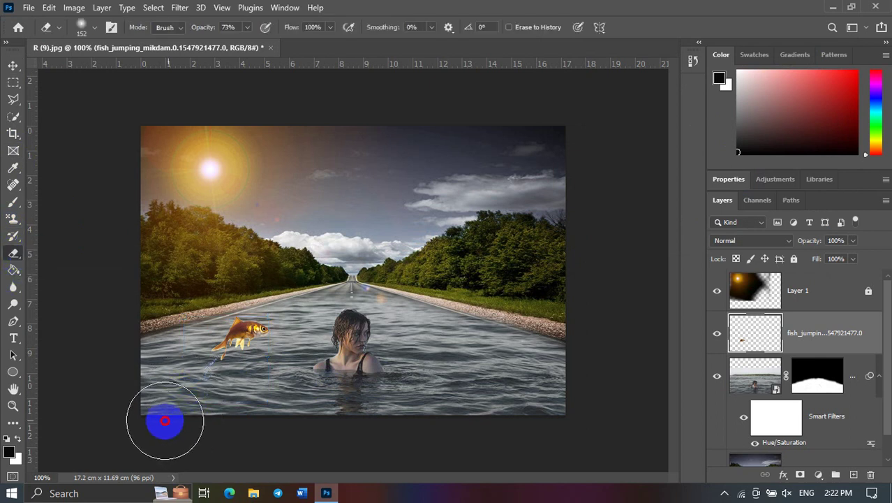
left_click(13, 65)
mouse_move(265, 314)
left_mouse_down()
mouse_move(195, 398)
mouse_move(198, 375)
left_mouse_up()
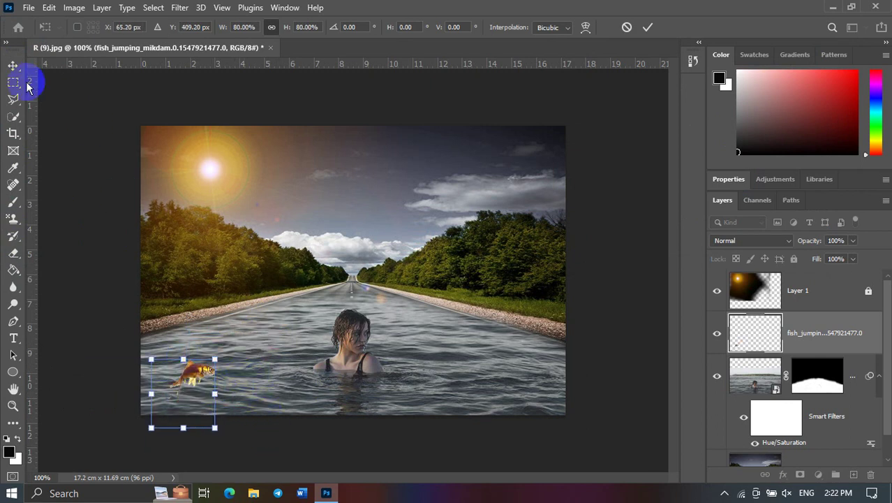
left_click(13, 65)
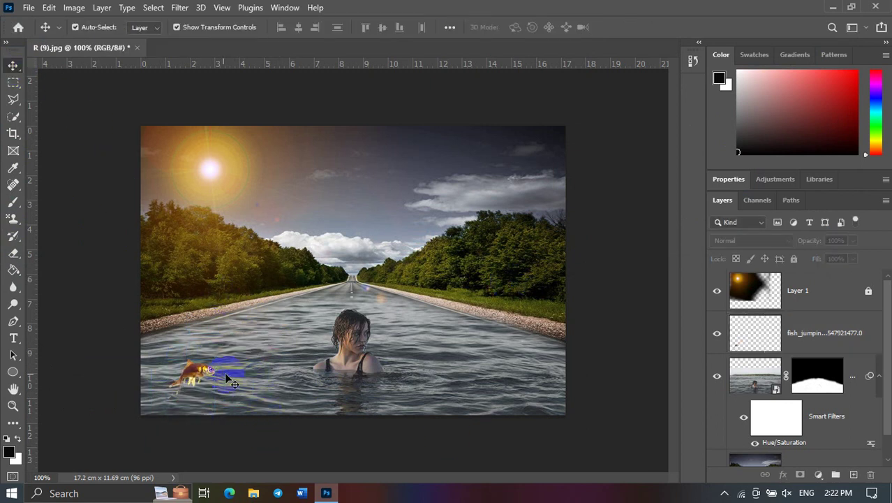
Step: Delete the goldfish layer and lock the water scene layer
left_click(202, 373)
key("Delete")
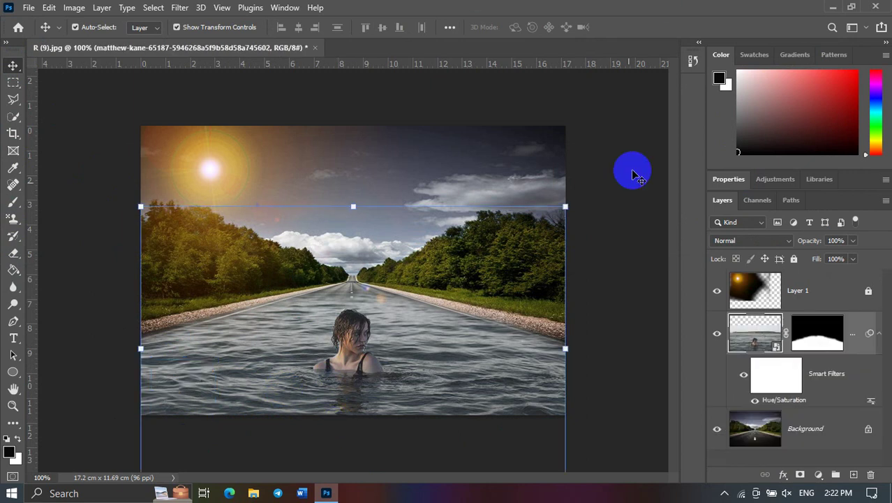
left_click(794, 259)
left_click(643, 307)
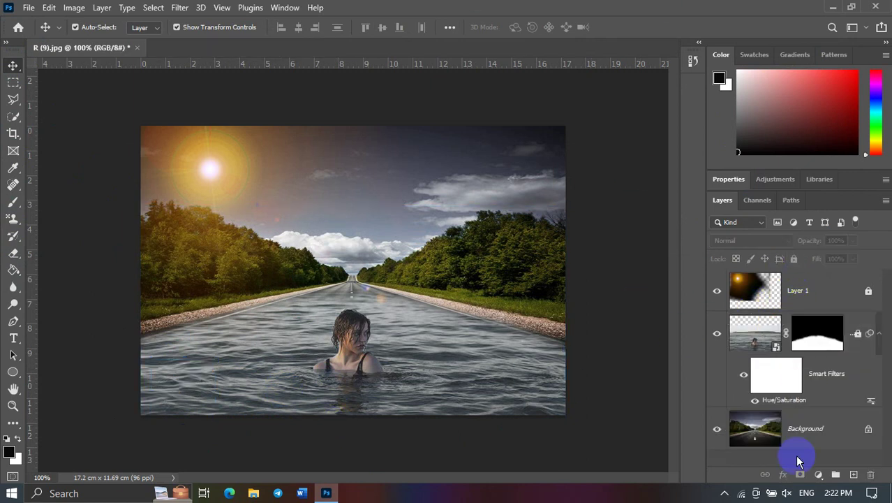
Step: Add a new empty layer above the water scene layer and pick the Brush tool
left_click(752, 312)
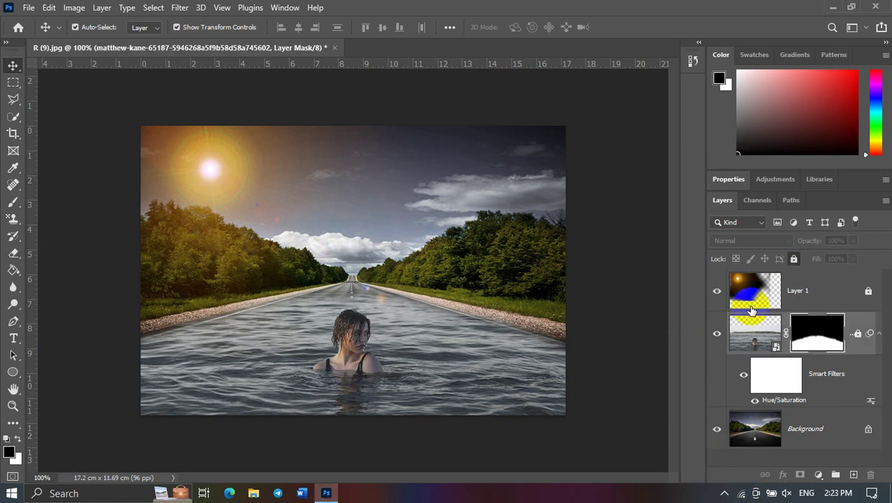
left_click(754, 329)
left_click(853, 474)
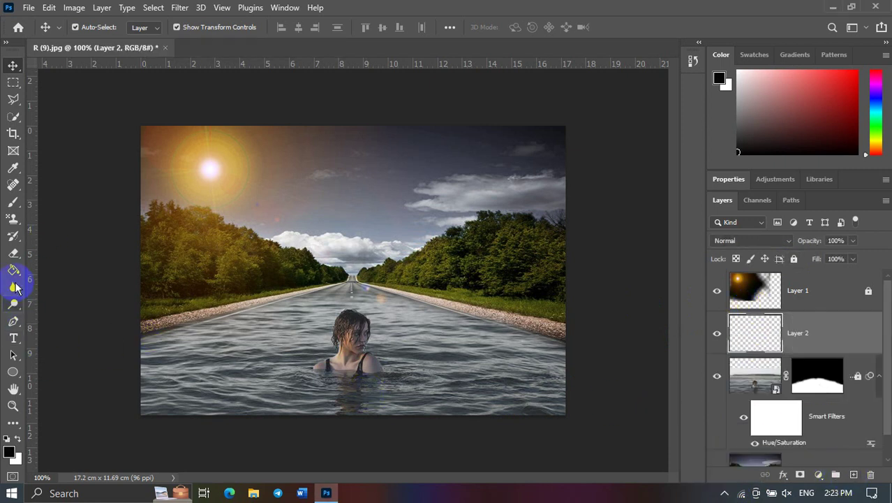
left_click(13, 237)
left_click(13, 203)
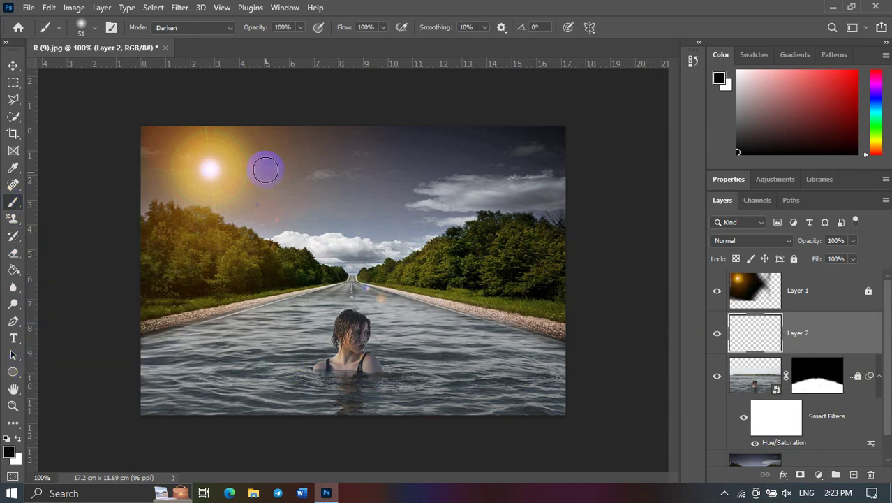
left_click(488, 75)
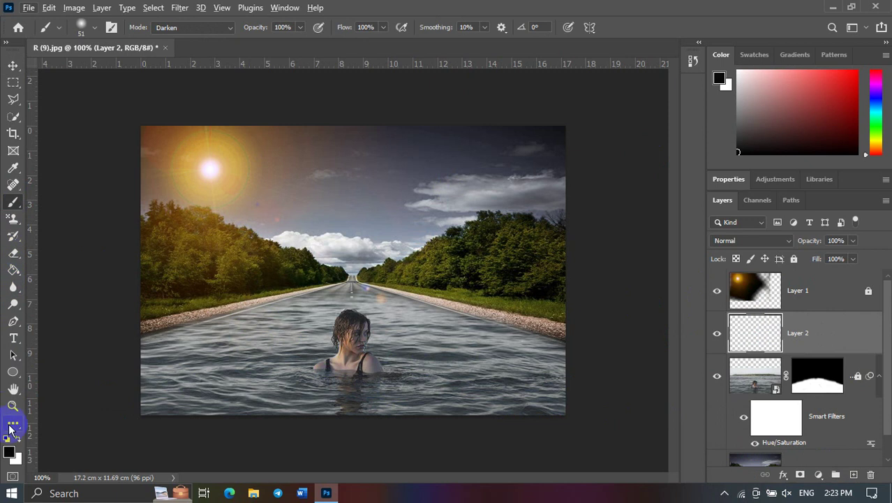
Step: Set the foreground colour to bright yellow and the brush size to 111 px
left_click(9, 452)
left_click(726, 239)
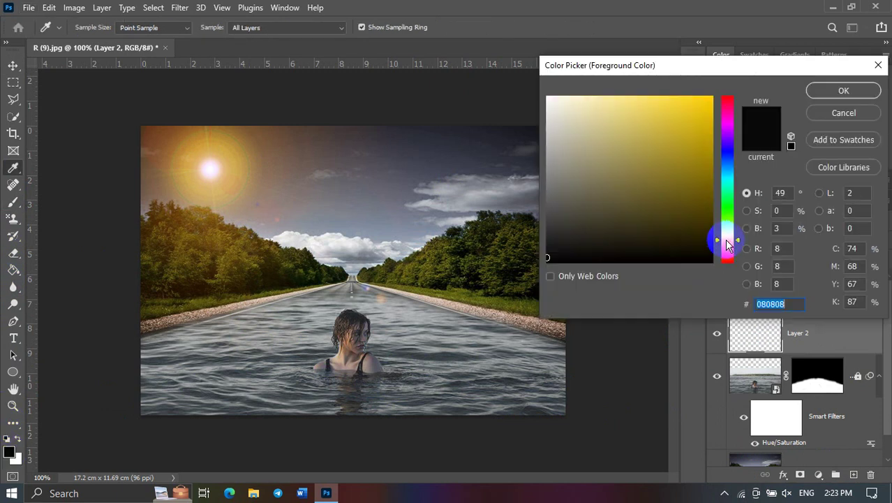
left_click(711, 92)
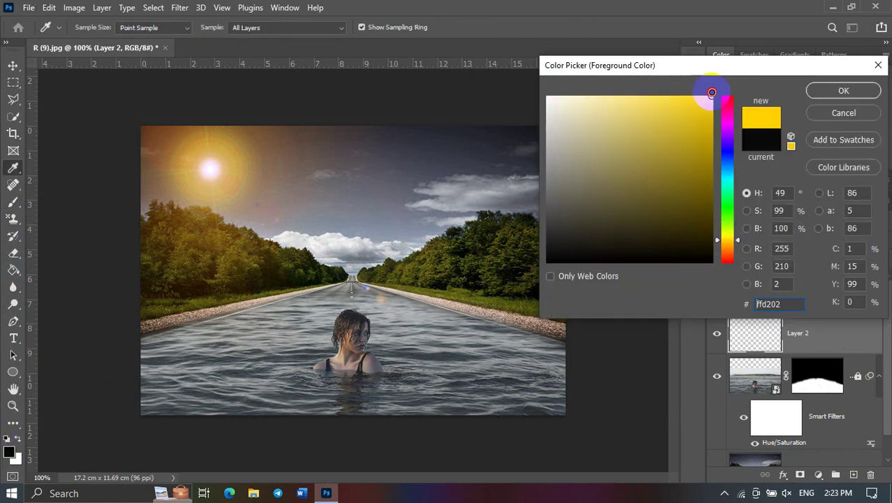
left_click(842, 90)
key("b")
left_click(95, 27)
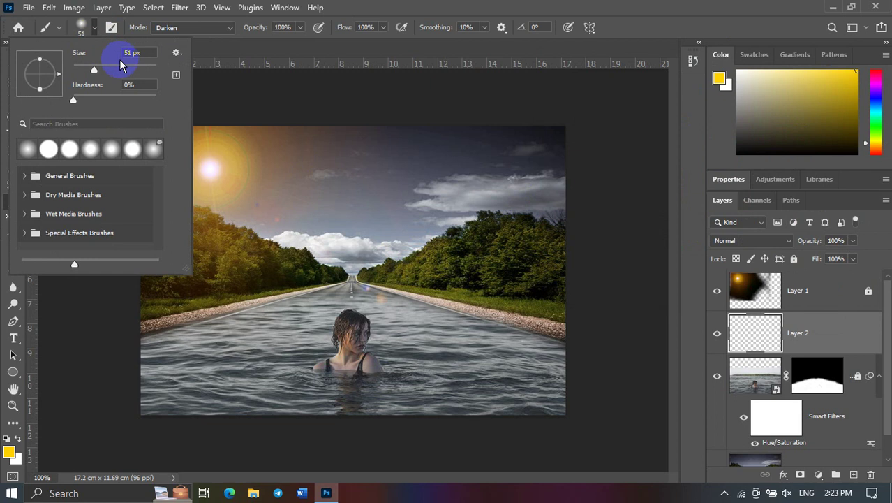
left_click_drag(119, 60, 285, 35)
left_click(97, 32)
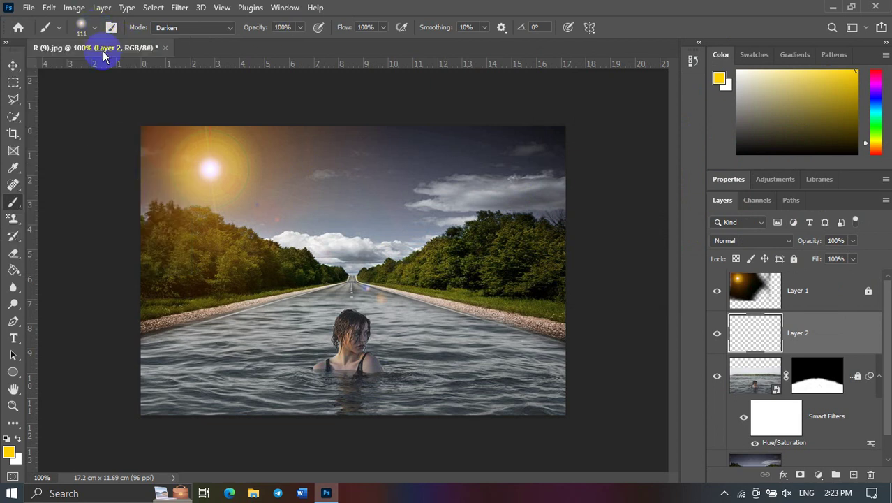
Step: Undo trial yellow strokes and set the glow layer's blend mode to Multiply
left_click_drag(167, 387, 306, 307)
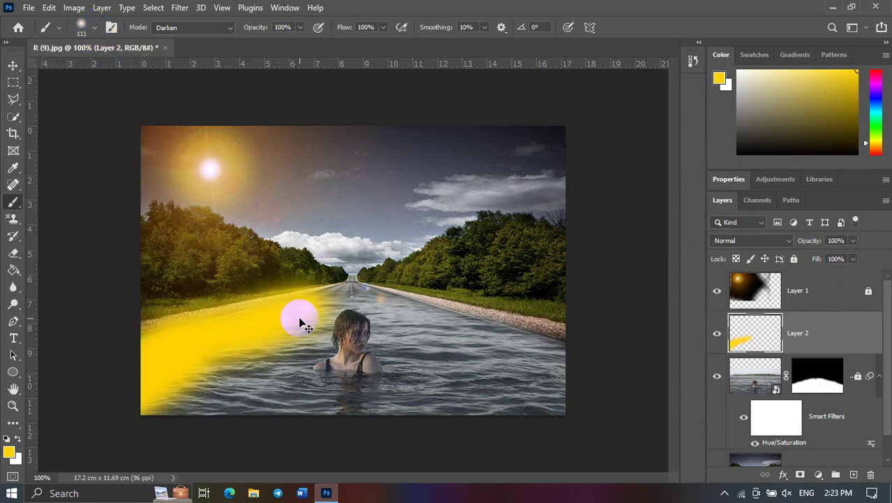
key("ctrl+z")
left_click_drag(183, 391, 259, 343)
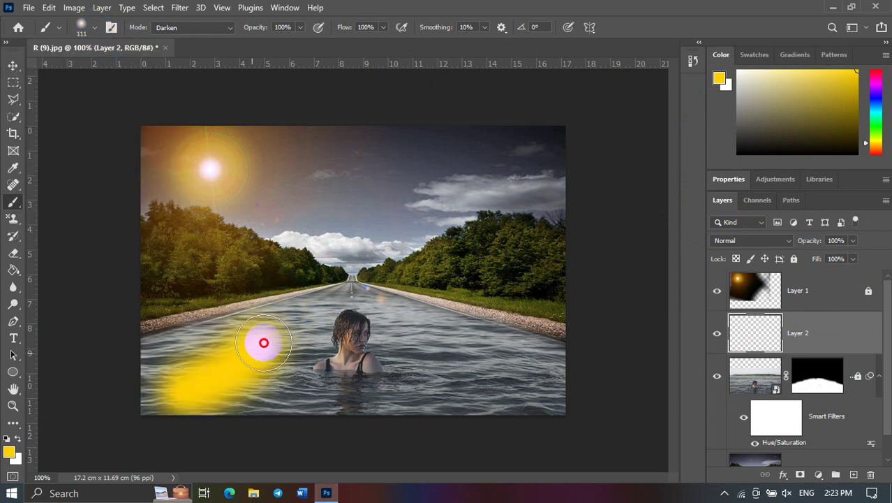
key("ctrl+z")
left_click(763, 240)
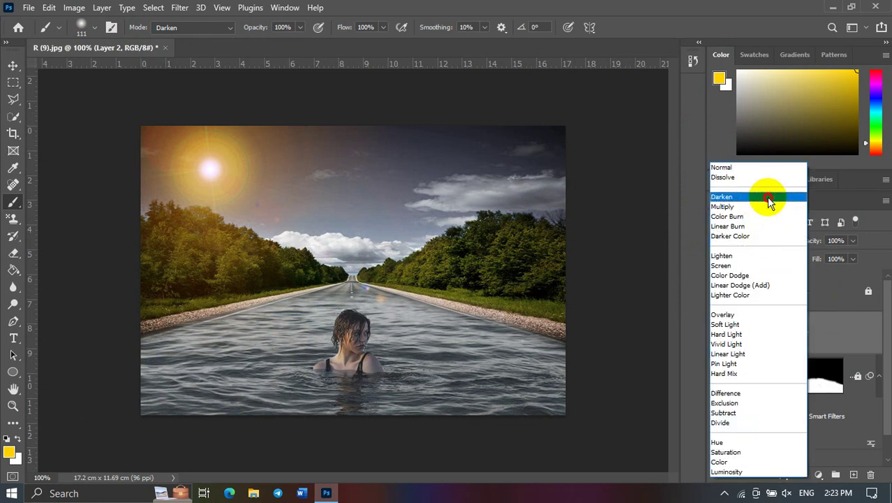
left_click(769, 206)
Step: Paint a faint yellow glow across the lower water toward the woman
left_click_drag(183, 389, 301, 321)
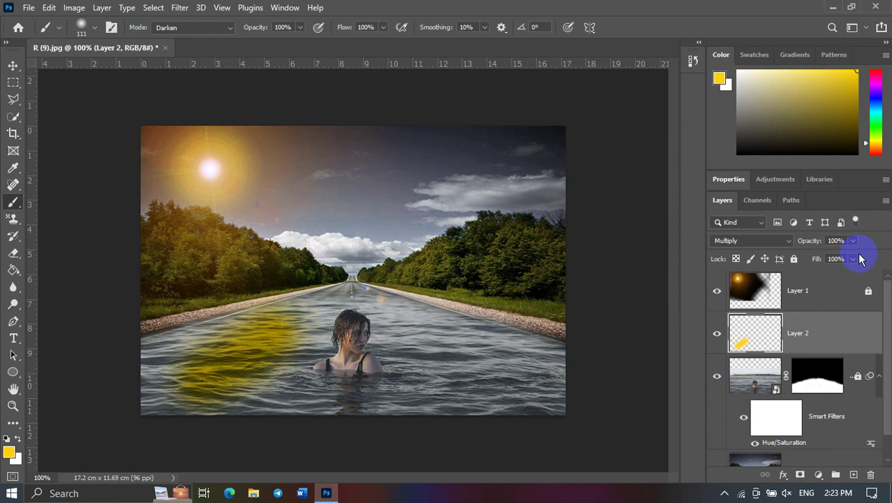
key("ctrl+z")
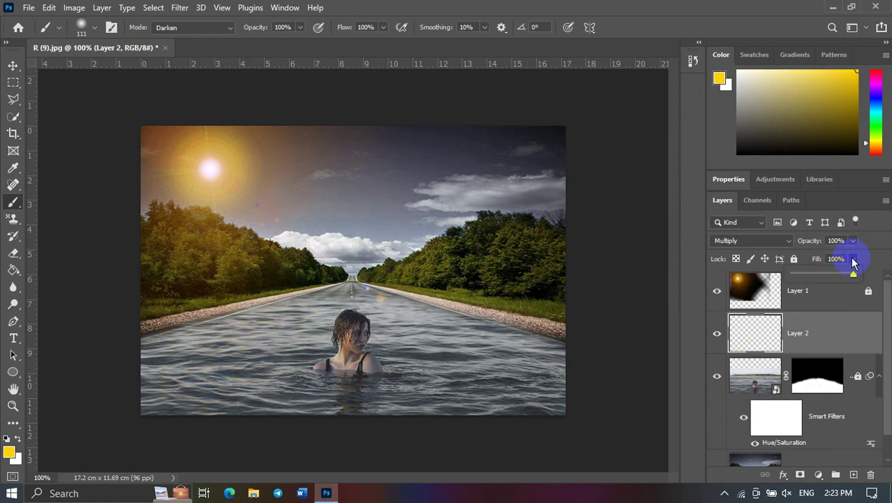
mouse_move(235, 374)
left_mouse_down()
mouse_move(256, 334)
mouse_move(323, 392)
mouse_move(189, 393)
mouse_move(155, 371)
mouse_move(222, 335)
left_mouse_up()
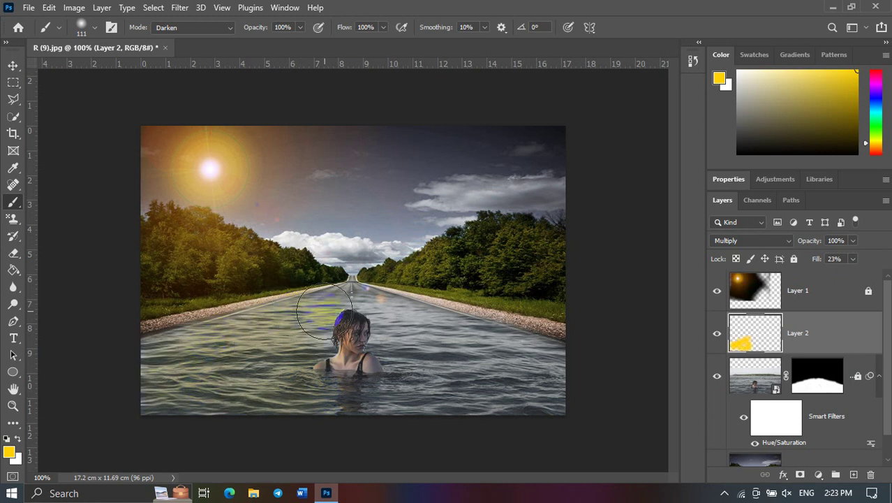
mouse_move(313, 351)
left_mouse_down()
mouse_move(329, 344)
mouse_move(295, 442)
mouse_move(143, 428)
mouse_move(75, 442)
mouse_move(368, 279)
mouse_move(428, 289)
mouse_move(498, 328)
mouse_move(432, 420)
mouse_move(544, 434)
mouse_move(499, 427)
mouse_move(570, 446)
mouse_move(409, 354)
mouse_move(422, 318)
mouse_move(612, 408)
mouse_move(551, 392)
mouse_move(721, 449)
mouse_move(651, 438)
mouse_move(648, 460)
mouse_move(633, 458)
mouse_move(419, 328)
mouse_move(439, 374)
mouse_move(318, 382)
mouse_move(135, 315)
mouse_move(175, 371)
mouse_move(183, 351)
mouse_move(171, 356)
mouse_move(243, 388)
mouse_move(224, 397)
mouse_move(283, 321)
mouse_move(301, 370)
mouse_move(318, 379)
mouse_move(267, 359)
mouse_move(57, 90)
mouse_move(14, 67)
left_mouse_up()
Step: Add an empty Layer 3 above the Background, then delete it
left_click(14, 67)
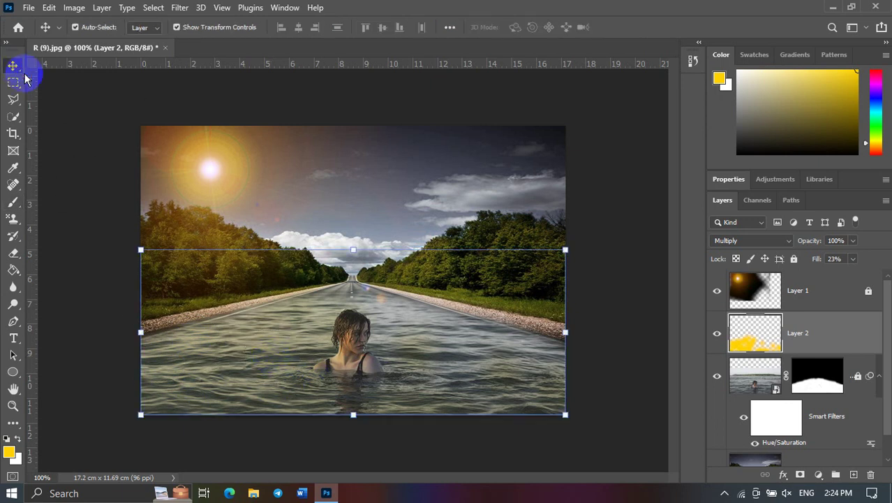
left_click(98, 173)
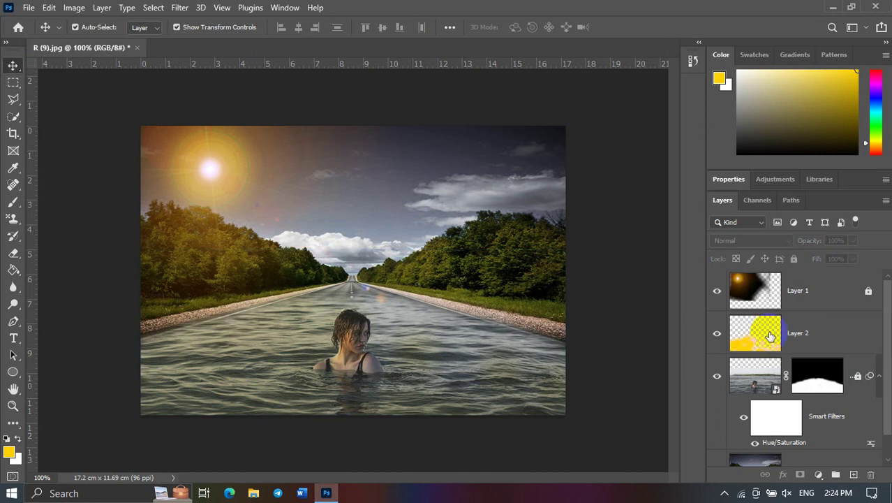
scroll(774, 334, "down", 1)
left_click(809, 447)
left_click(853, 474)
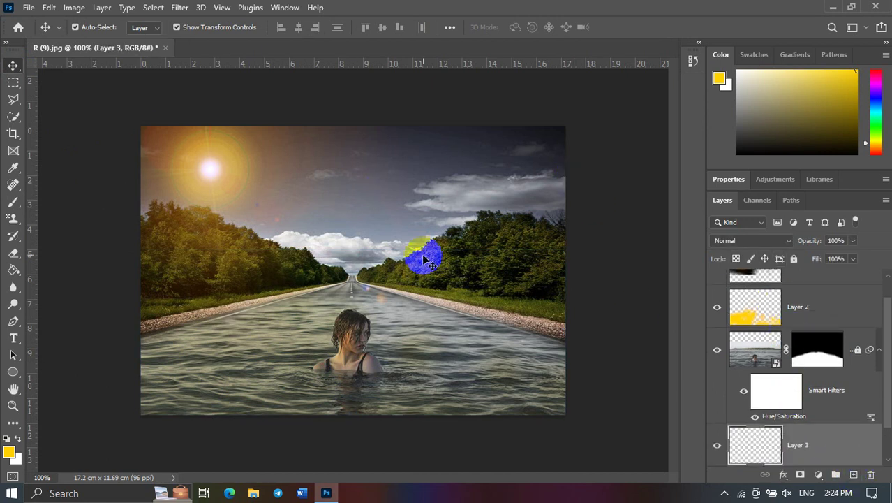
left_click_drag(517, 183, 569, 277)
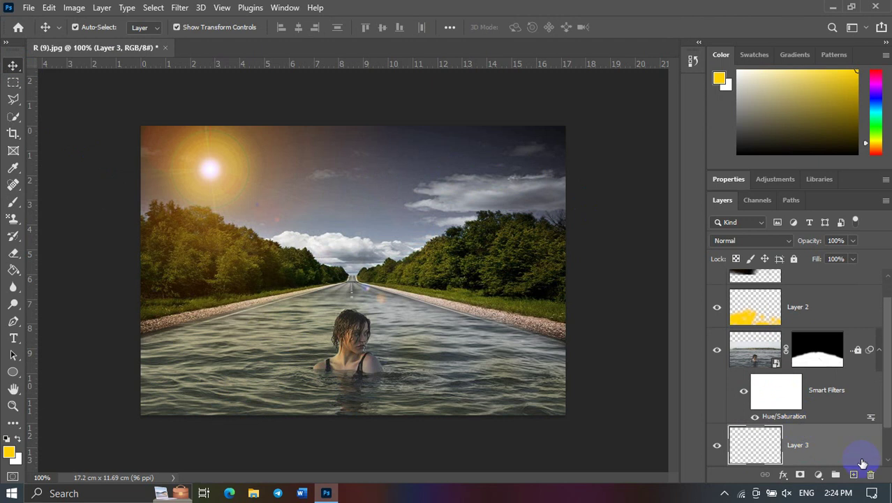
left_click(871, 474)
left_click(392, 195)
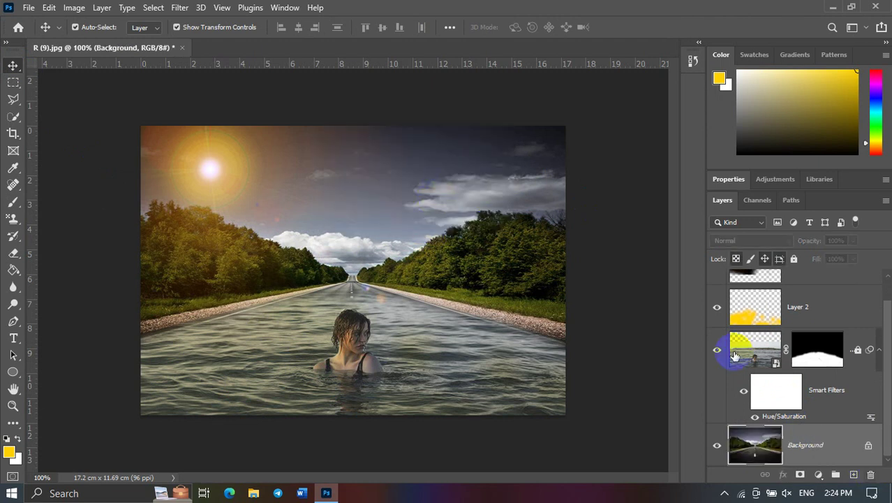
Step: Unlock the Background into editable Layer 0
left_click(754, 360)
left_click(787, 429)
left_click(866, 445)
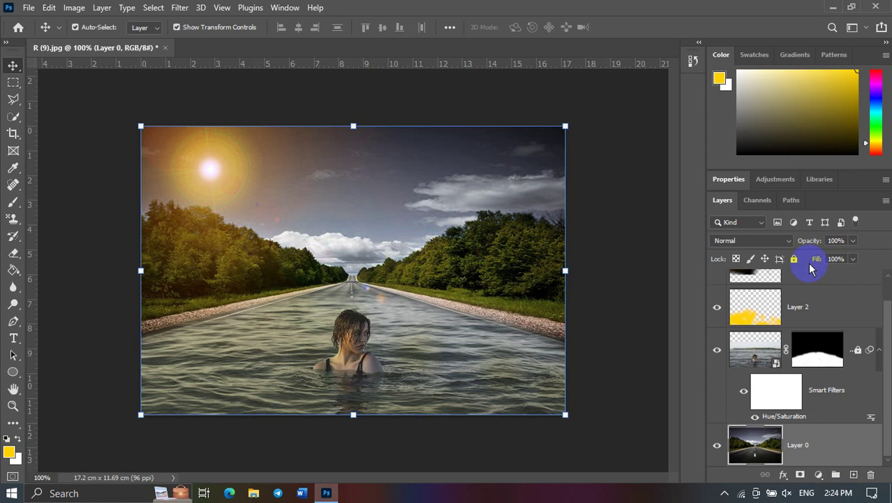
left_click(796, 259)
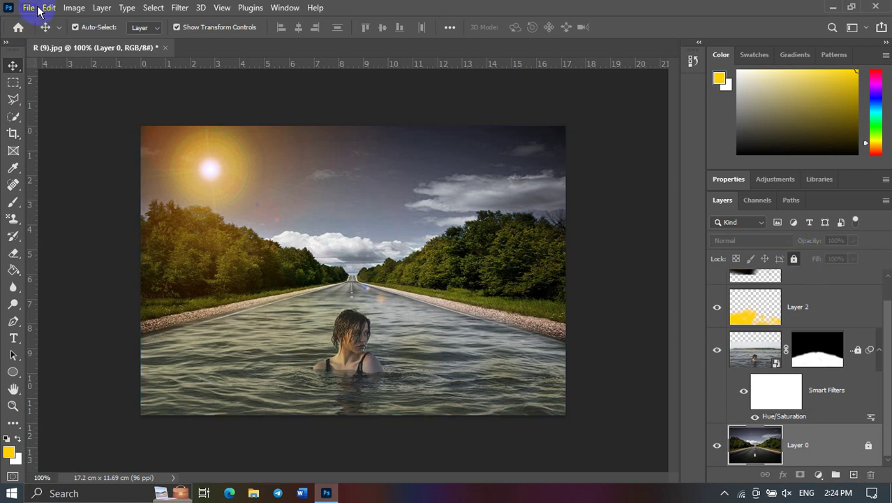
left_click(74, 8)
left_click(805, 447)
left_click(869, 446)
Step: Apply Hue/Saturation with Hue -20, Saturation +1, Lightness +3 to the background photo
left_click(74, 7)
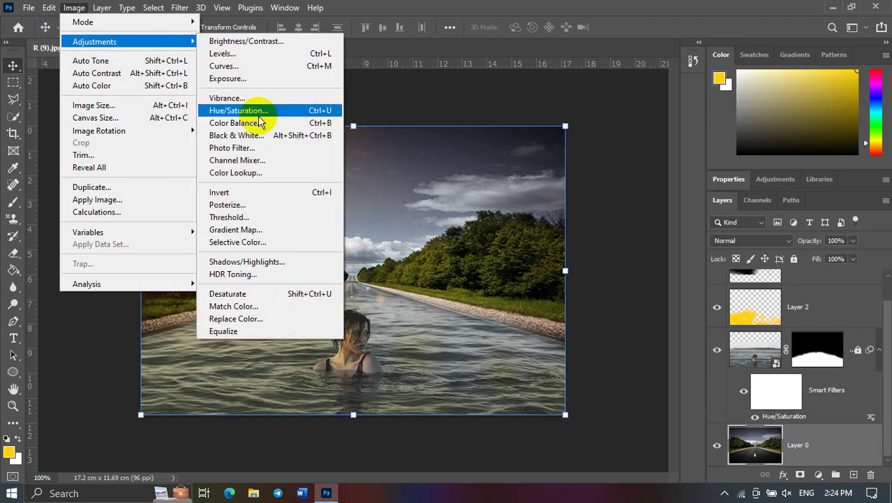
left_click(241, 110)
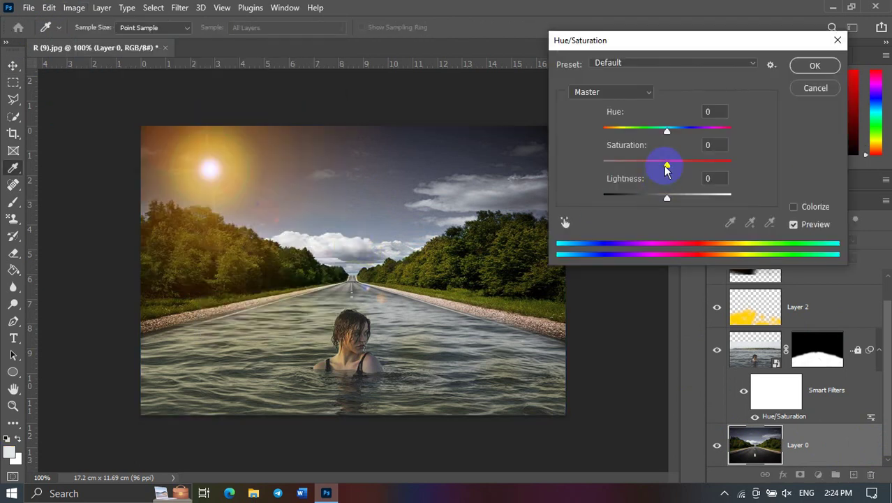
mouse_move(667, 132)
left_mouse_down()
mouse_move(644, 135)
mouse_move(669, 165)
mouse_move(705, 163)
left_mouse_up()
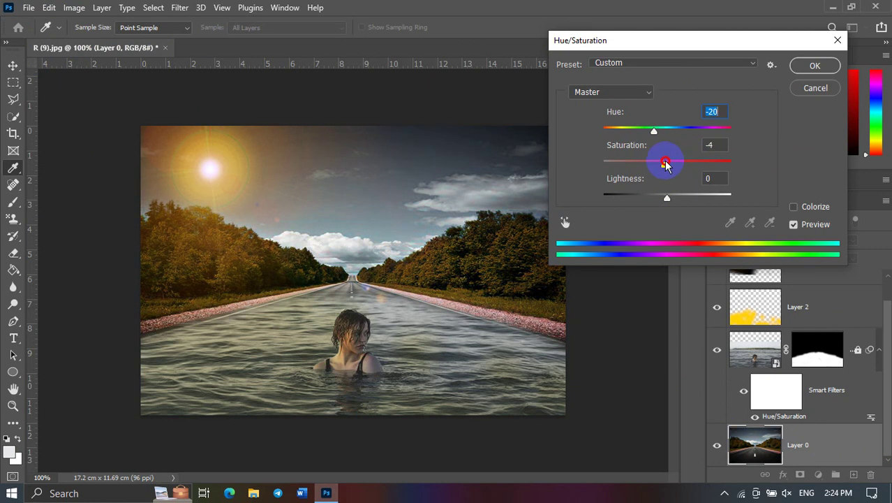
mouse_move(667, 196)
left_mouse_down()
mouse_move(651, 199)
mouse_move(669, 197)
left_mouse_up()
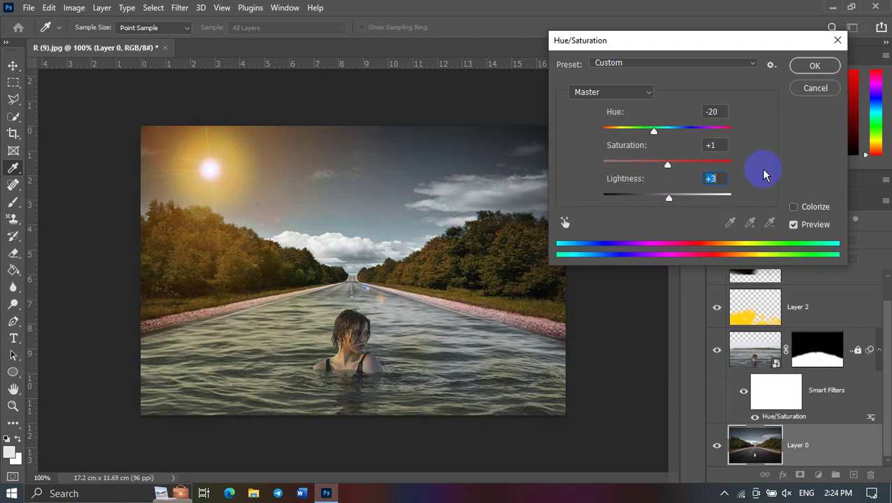
left_click(807, 65)
Step: Brush-refine the water mask edge above the woman's head in Select and Mask
key("v")
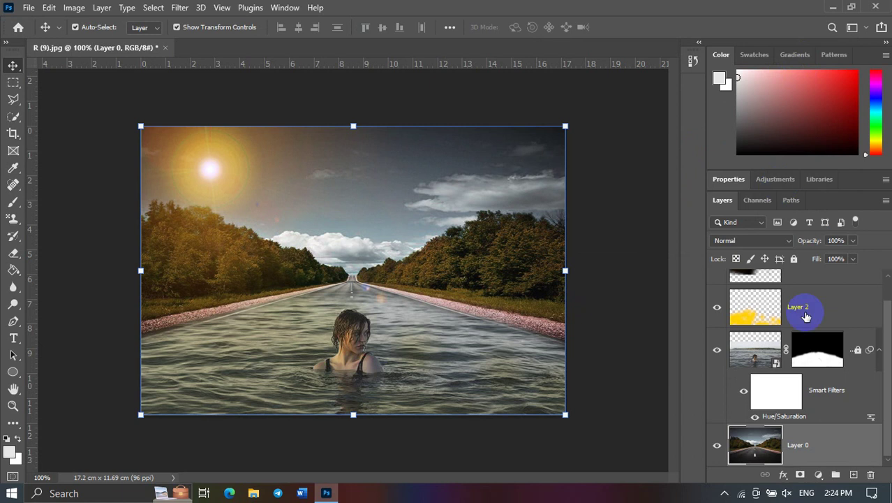
left_click(810, 363)
double_click(817, 354)
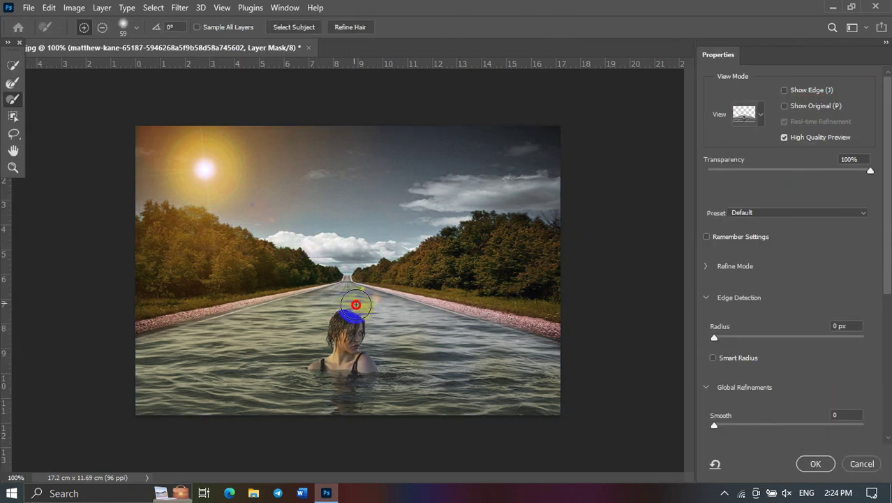
mouse_move(356, 304)
left_mouse_down()
mouse_move(375, 307)
mouse_move(359, 311)
left_mouse_up()
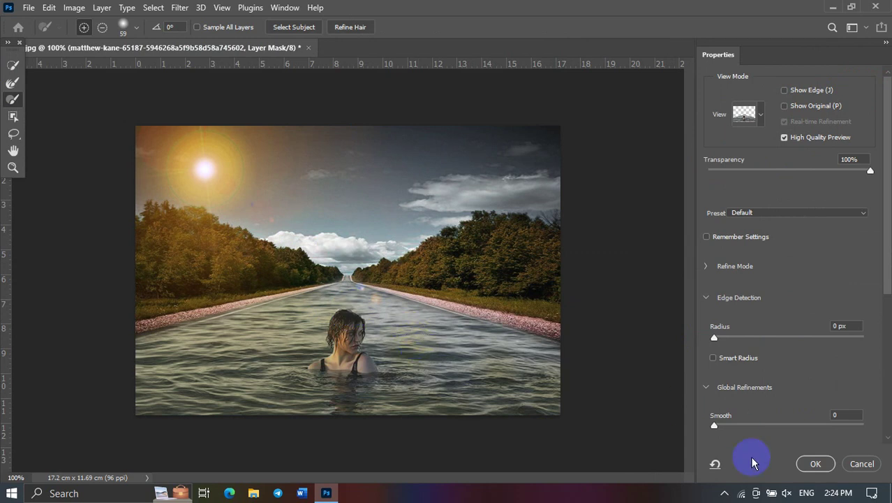
left_click(814, 464)
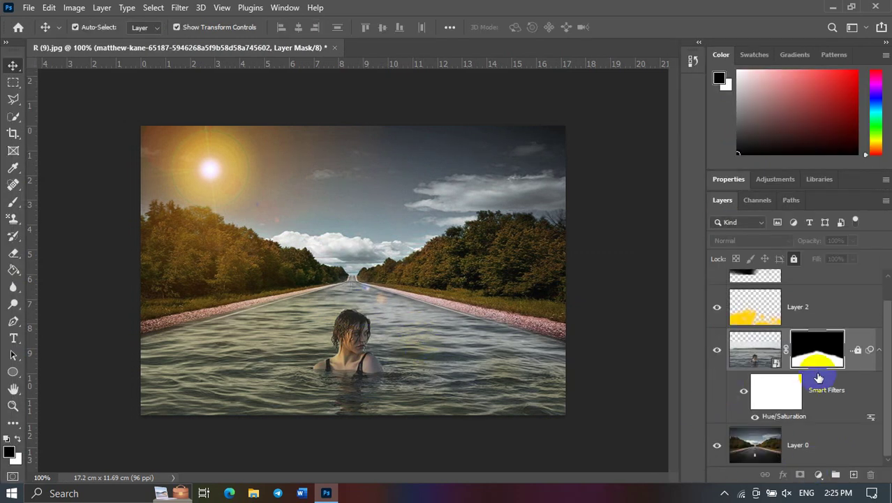
left_click(797, 448)
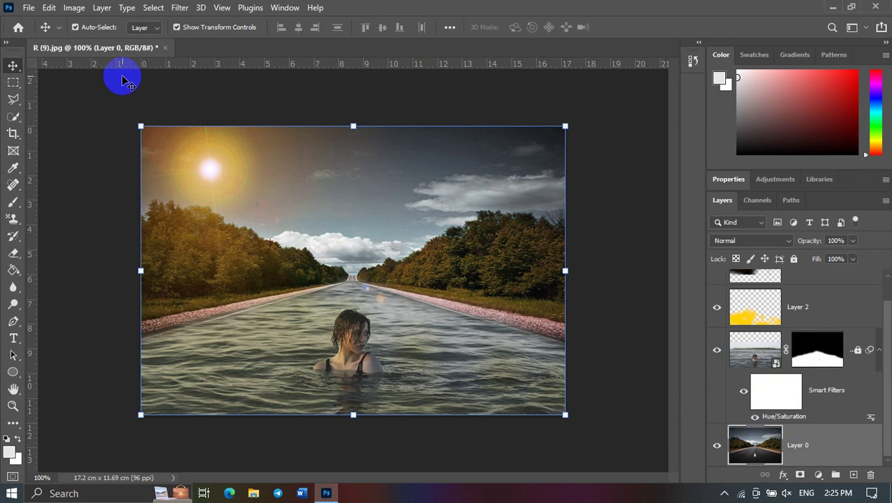
Step: Set Cyans to Hue +31, Saturation -88, Lightness -50, then lock Layer 0
left_click(74, 8)
mouse_move(94, 42)
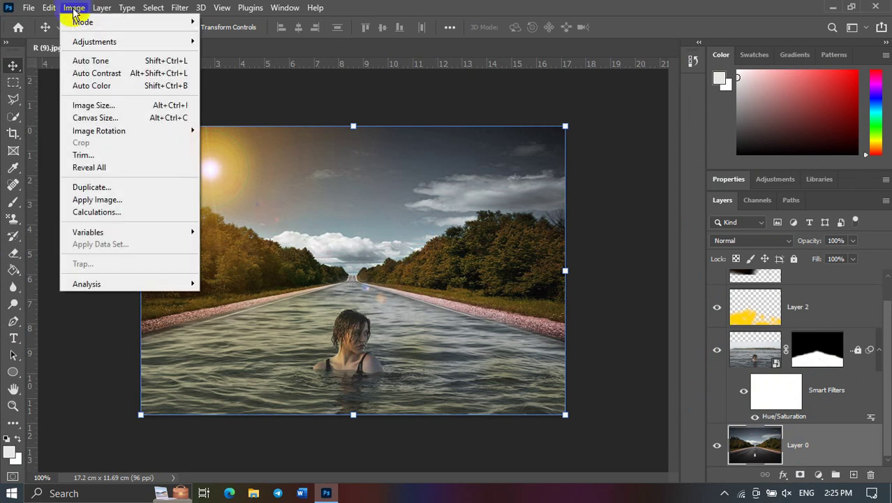
left_click(241, 110)
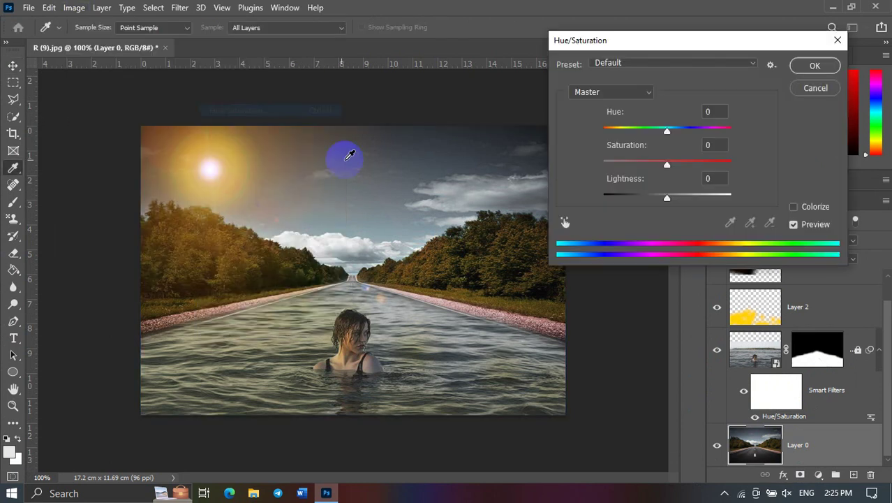
left_click(608, 91)
left_click(609, 149)
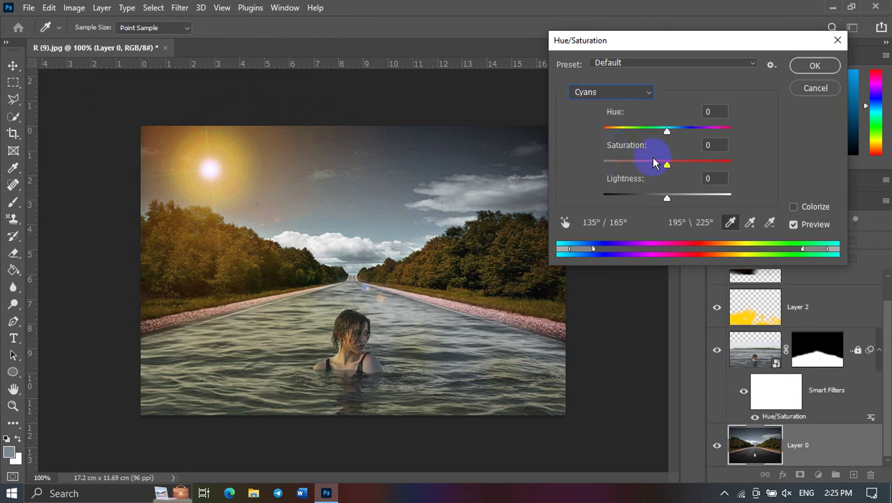
mouse_move(667, 131)
left_mouse_down()
mouse_move(722, 130)
mouse_move(599, 129)
mouse_move(617, 135)
left_mouse_up()
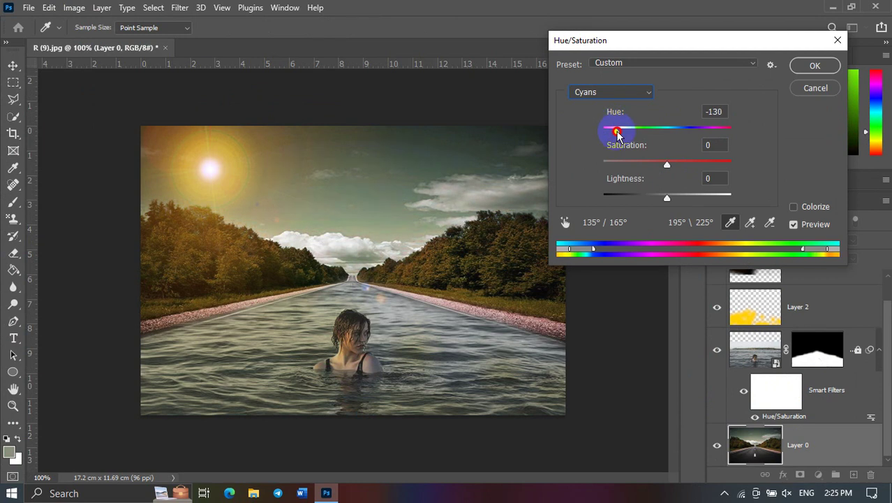
mouse_move(667, 164)
left_mouse_down()
mouse_move(725, 160)
mouse_move(590, 163)
left_mouse_up()
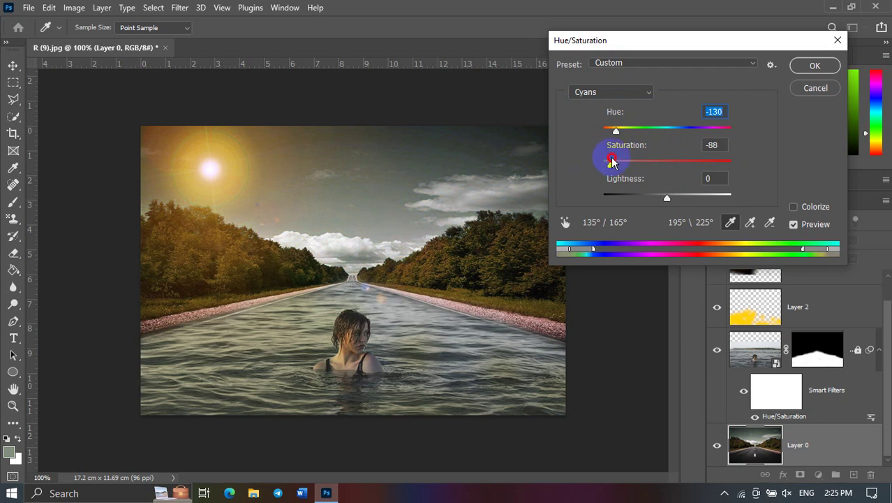
mouse_move(667, 198)
left_mouse_down()
mouse_move(697, 199)
mouse_move(596, 203)
mouse_move(635, 199)
left_mouse_up()
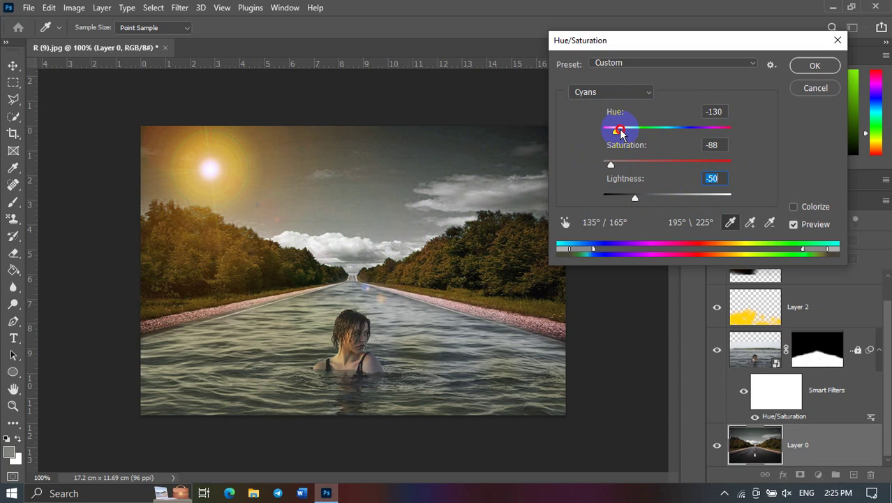
mouse_move(620, 133)
left_mouse_down()
mouse_move(713, 135)
mouse_move(686, 135)
left_mouse_up()
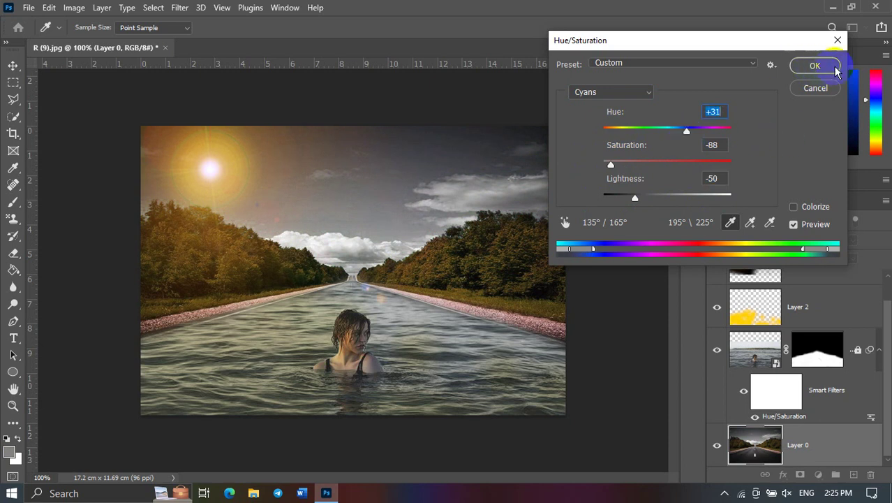
left_click(814, 69)
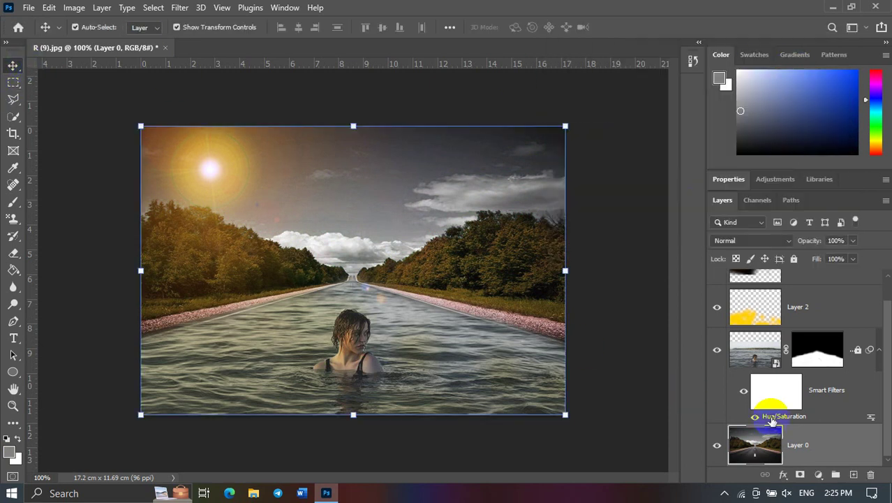
left_click(793, 259)
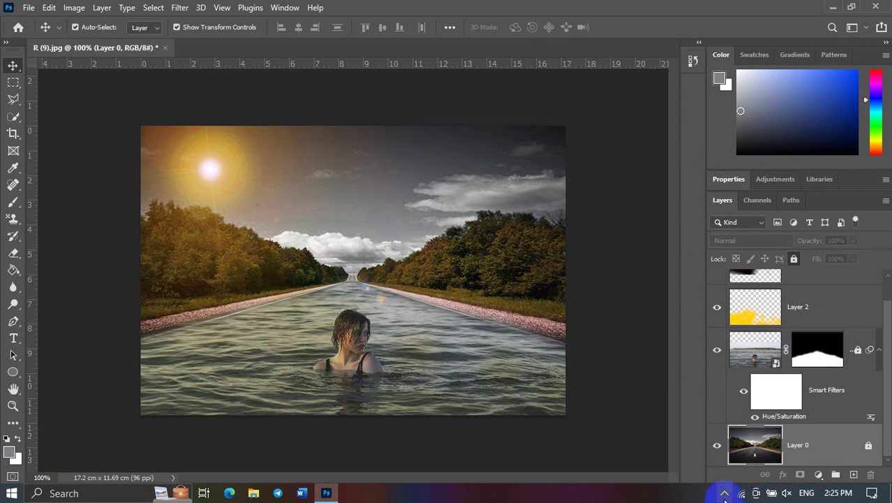